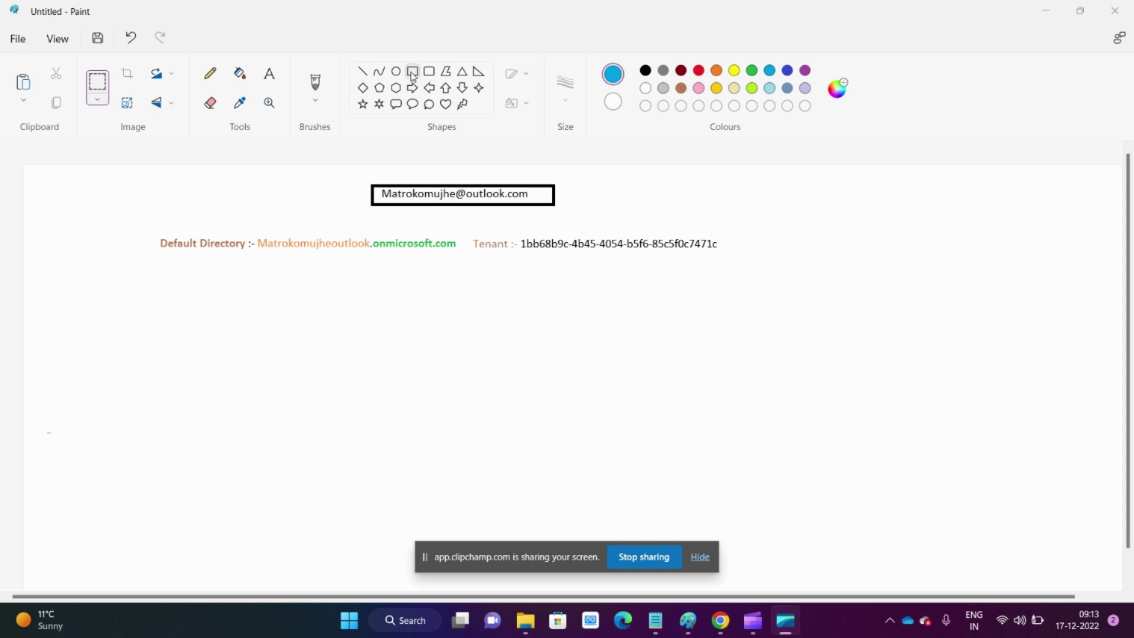
# - Draw a large blue rectangle frame and pencil-underline the Default Directory and Tenant lines
pyautogui.click(412, 71)
pyautogui.moveTo(128, 260); pyautogui.dragTo(888, 521)
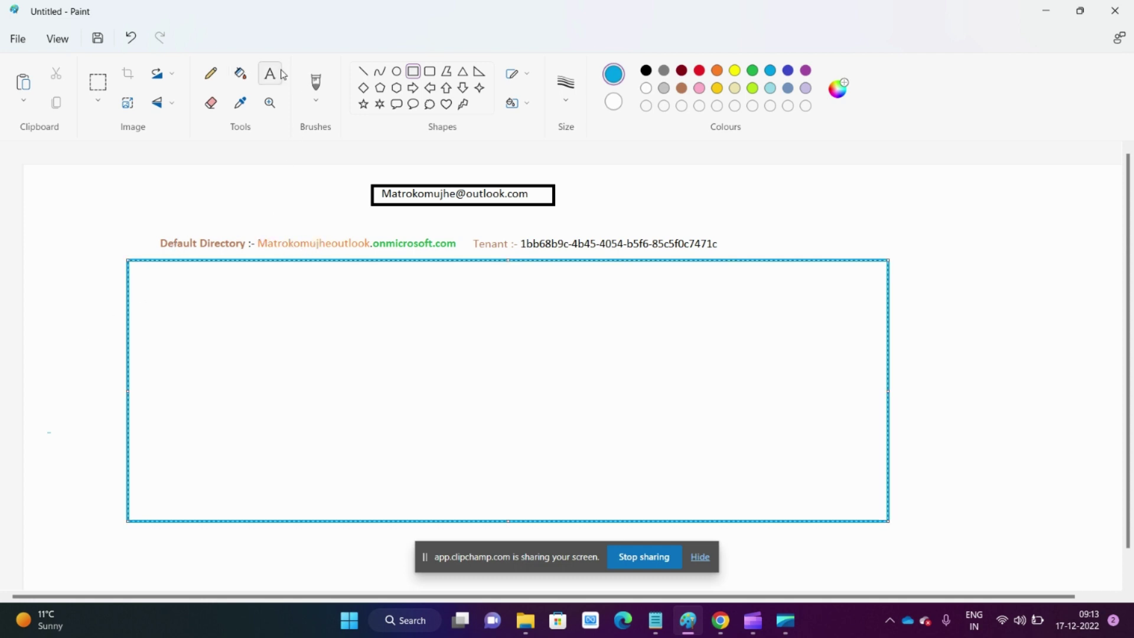
pyautogui.click(210, 73)
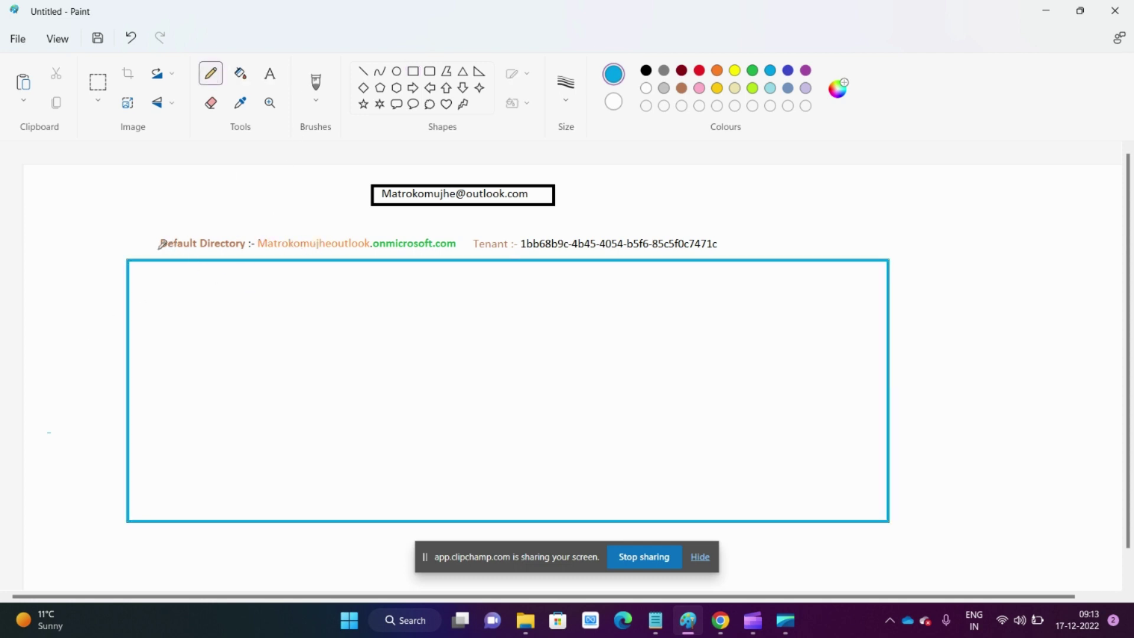
pyautogui.moveTo(159, 251); pyautogui.dragTo(713, 248)
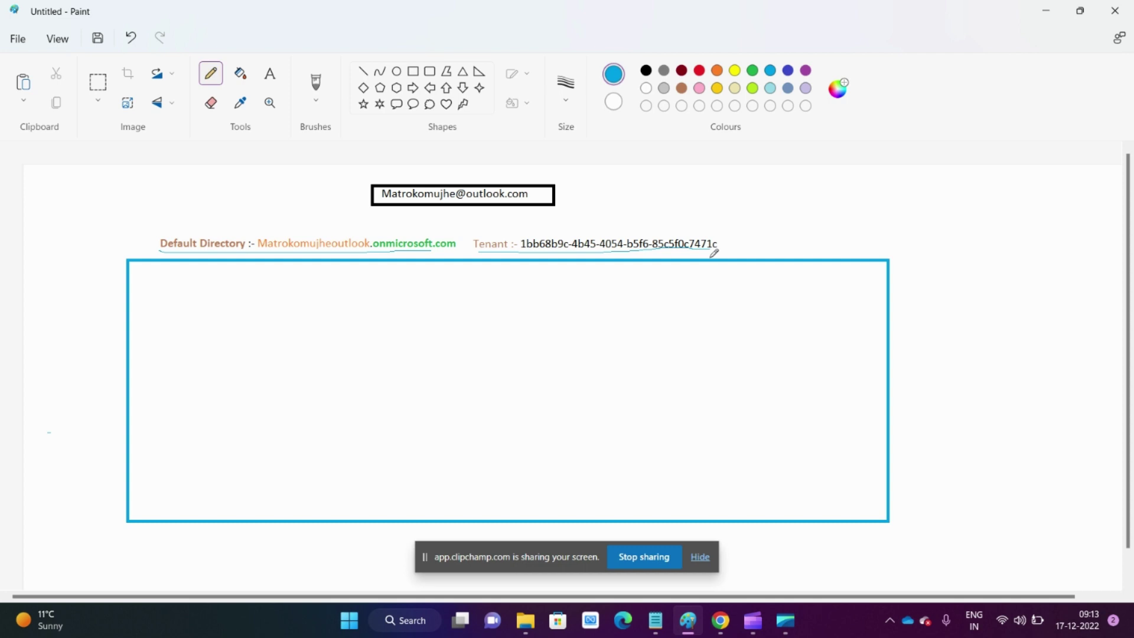
pyautogui.click(429, 72)
# - Draw a rounded box inside the blue frame with a yellow outline
pyautogui.moveTo(193, 294); pyautogui.dragTo(359, 483)
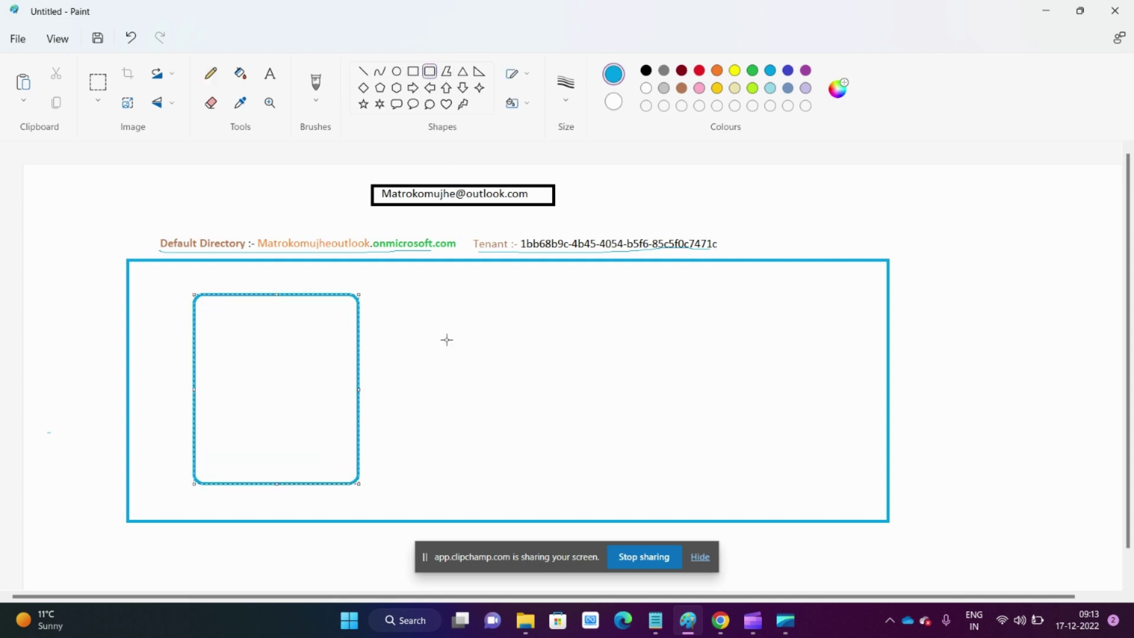
pyautogui.click(685, 71)
pyautogui.click(735, 71)
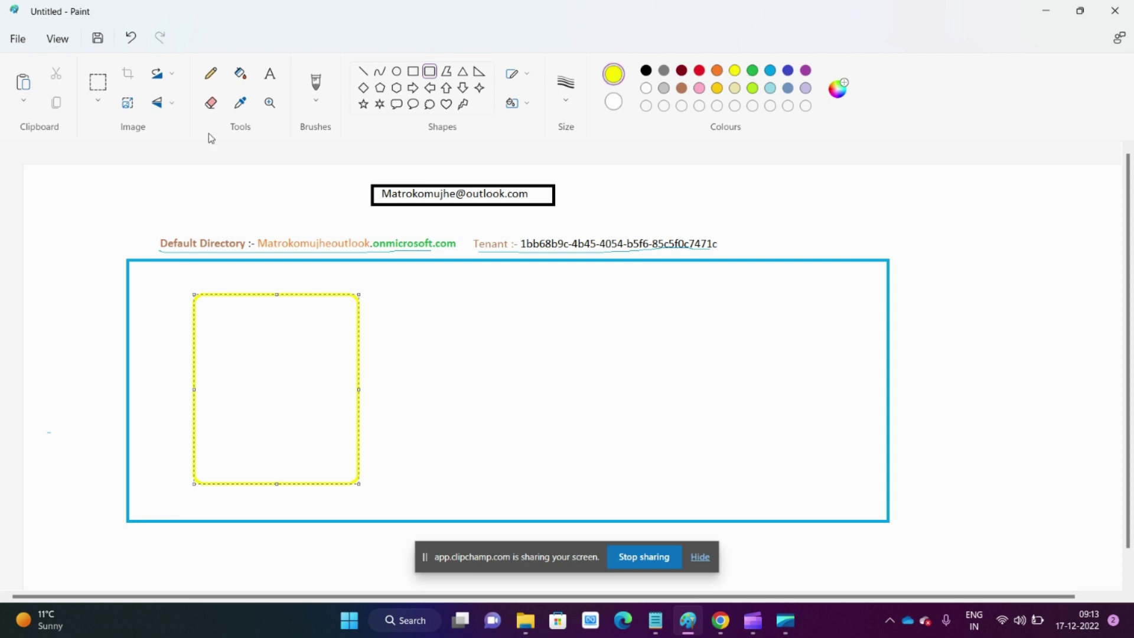
# - Add a black 'Sub :-' text label above the yellow box
pyautogui.click(270, 75)
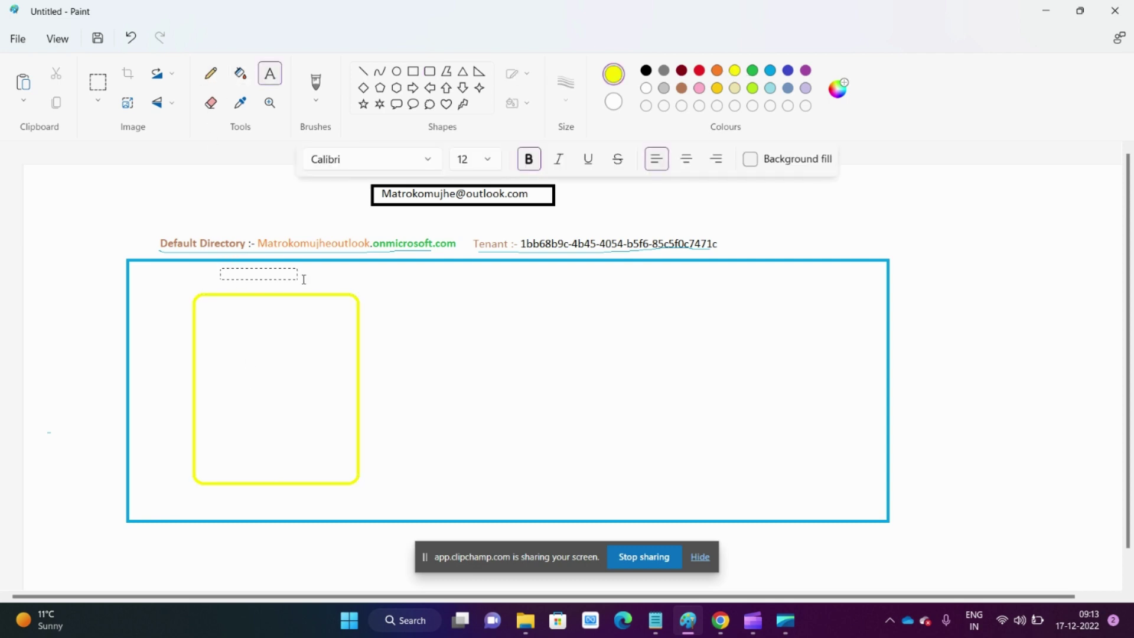
pyautogui.moveTo(303, 279); pyautogui.dragTo(369, 288)
pyautogui.write('Sub')
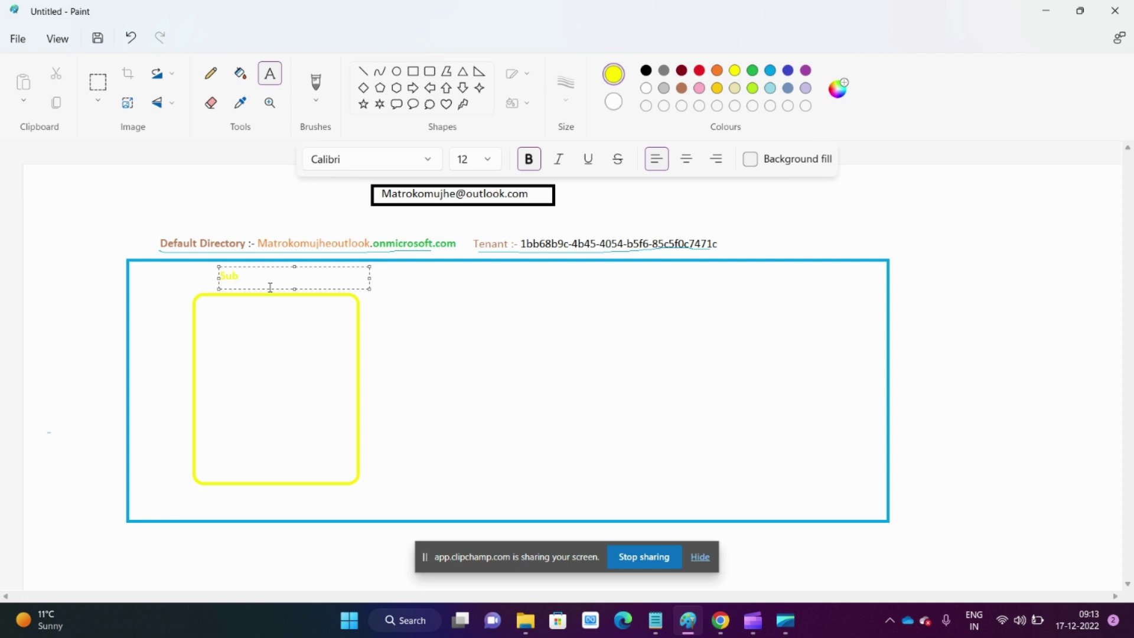
pyautogui.moveTo(266, 275); pyautogui.dragTo(145, 274)
pyautogui.click(646, 71)
pyautogui.click(279, 275)
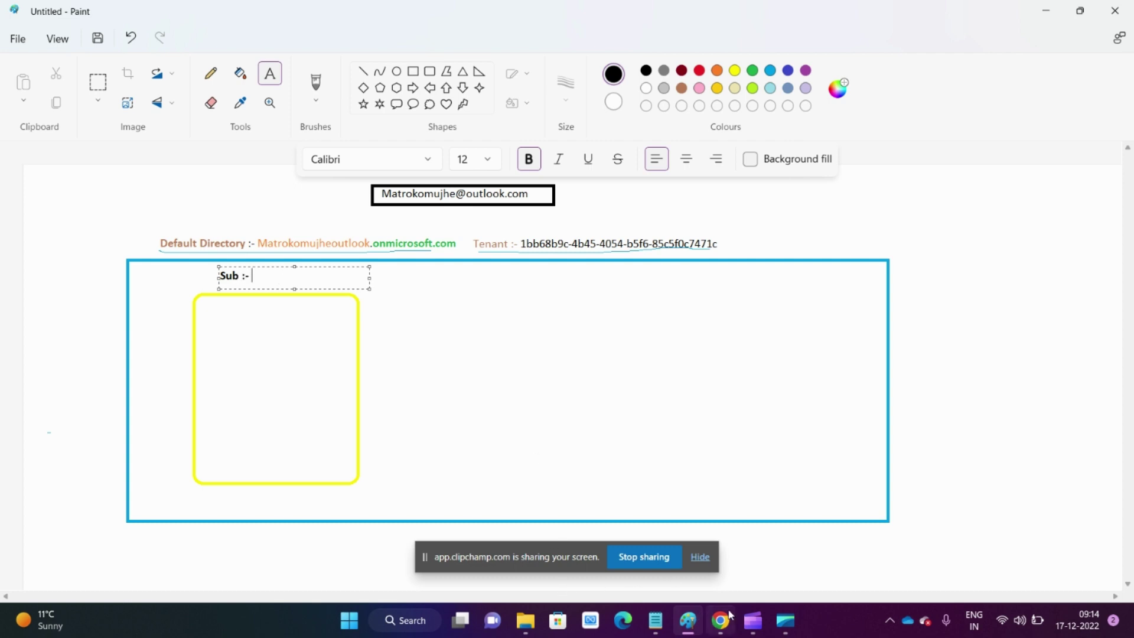
# - Search 'sub' in the Azure portal, open Subscriptions, and select the Free Trial subscription ID
pyautogui.click(722, 627)
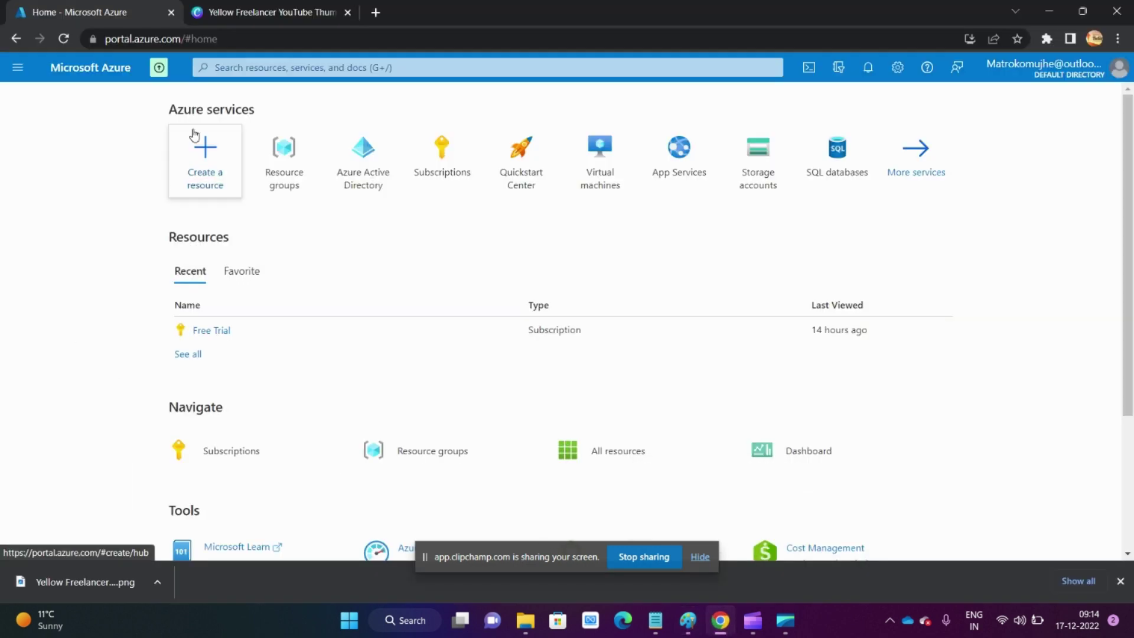
pyautogui.click(254, 68)
pyautogui.write('s')
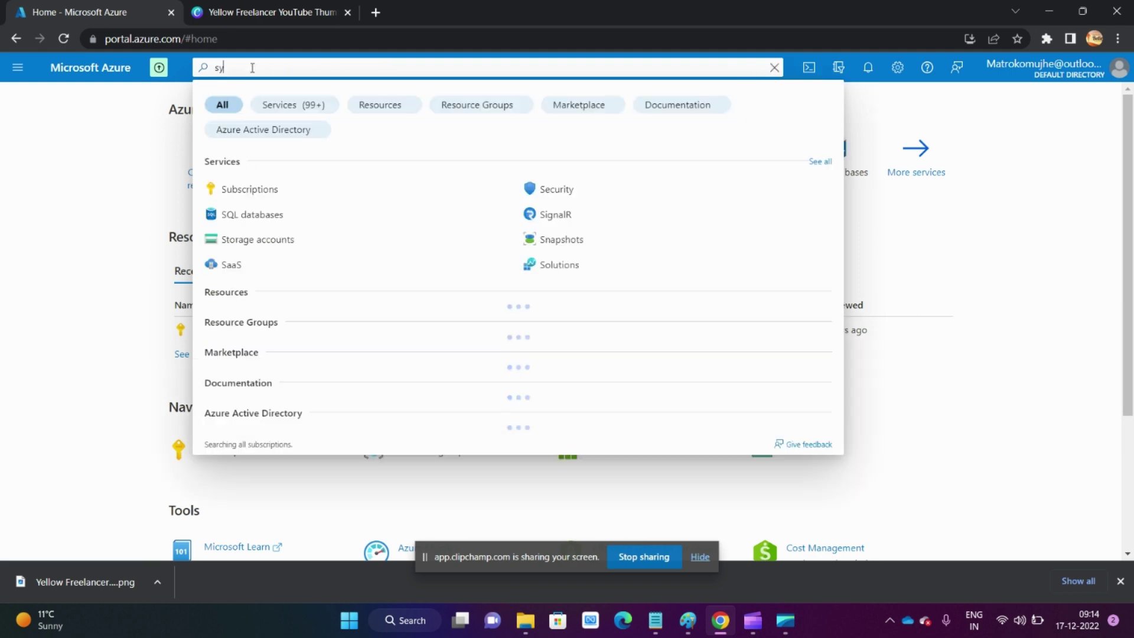
pyautogui.write('ub')
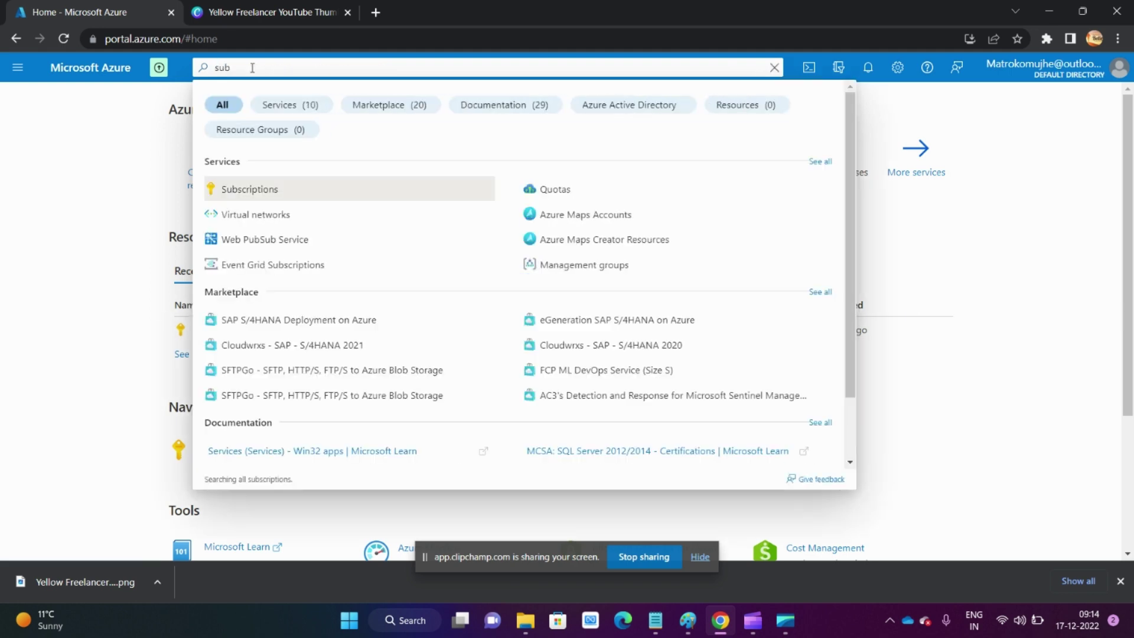
pyautogui.click(242, 190)
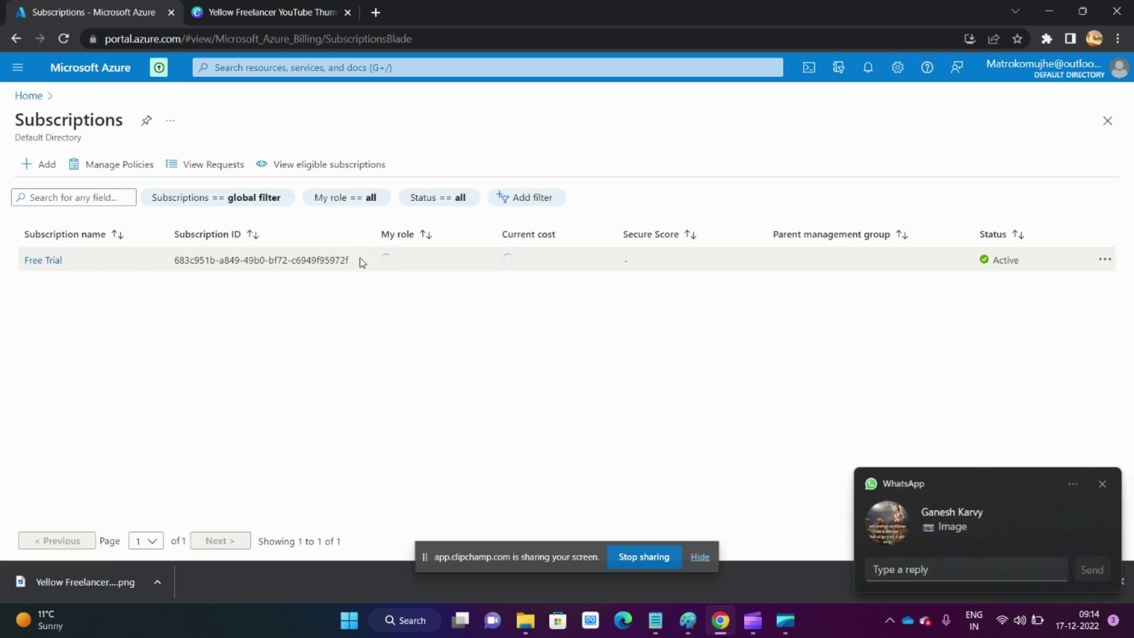
pyautogui.click(1101, 484)
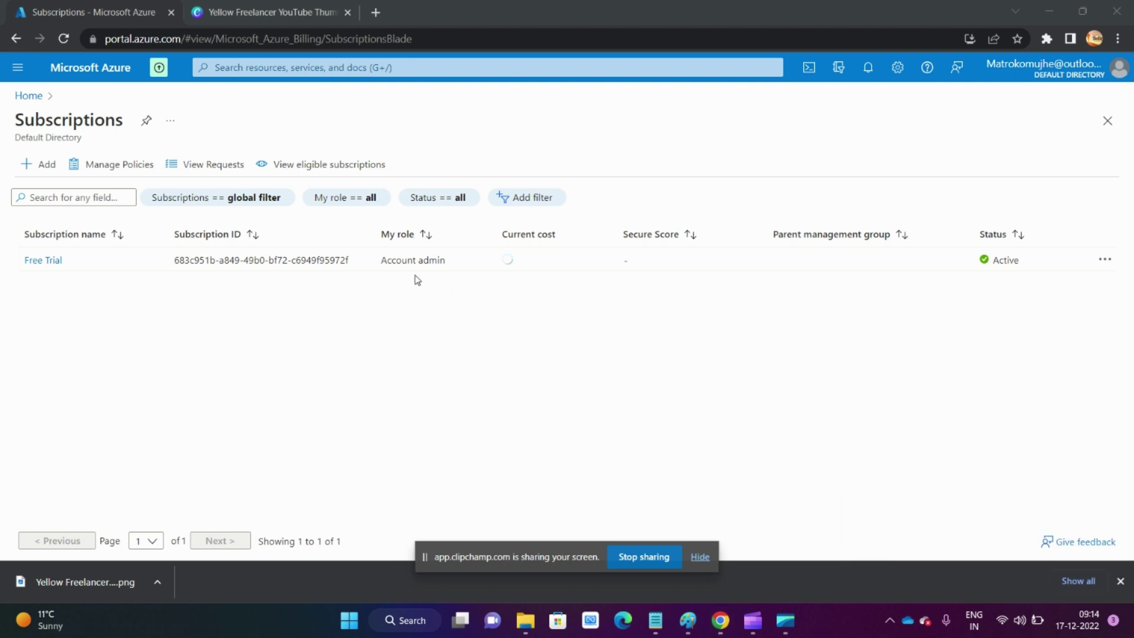
pyautogui.moveTo(350, 260); pyautogui.dragTo(167, 266)
pyautogui.hotkey('ctrl', 'c')
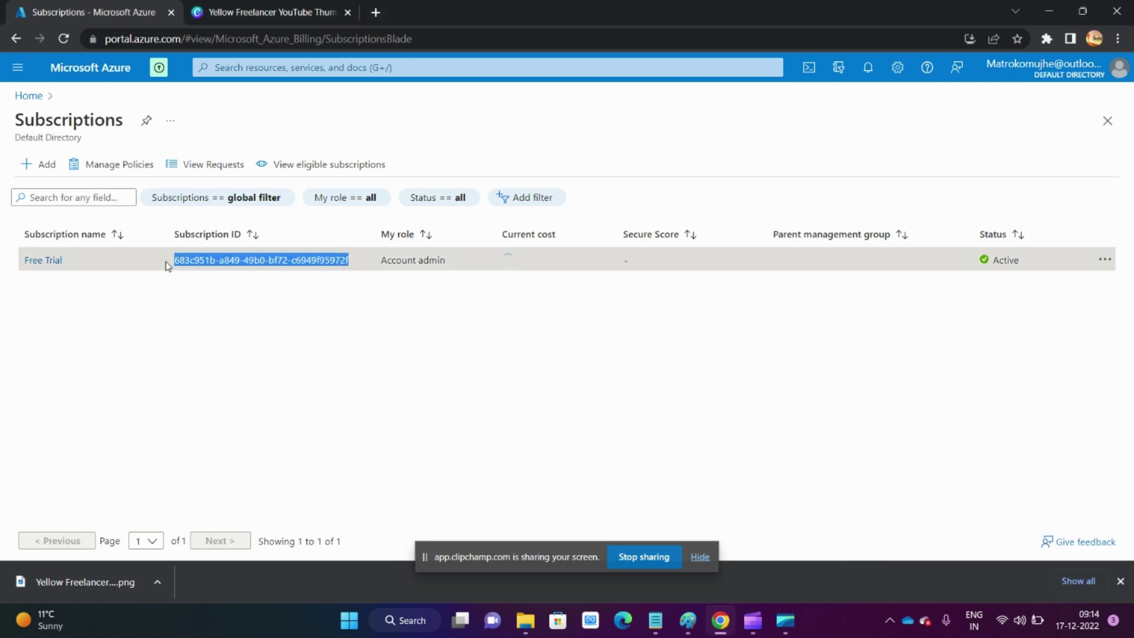
# - Paste the subscription ID on one line under 'Sub :-' at the frame's left edge
pyautogui.click(1048, 12)
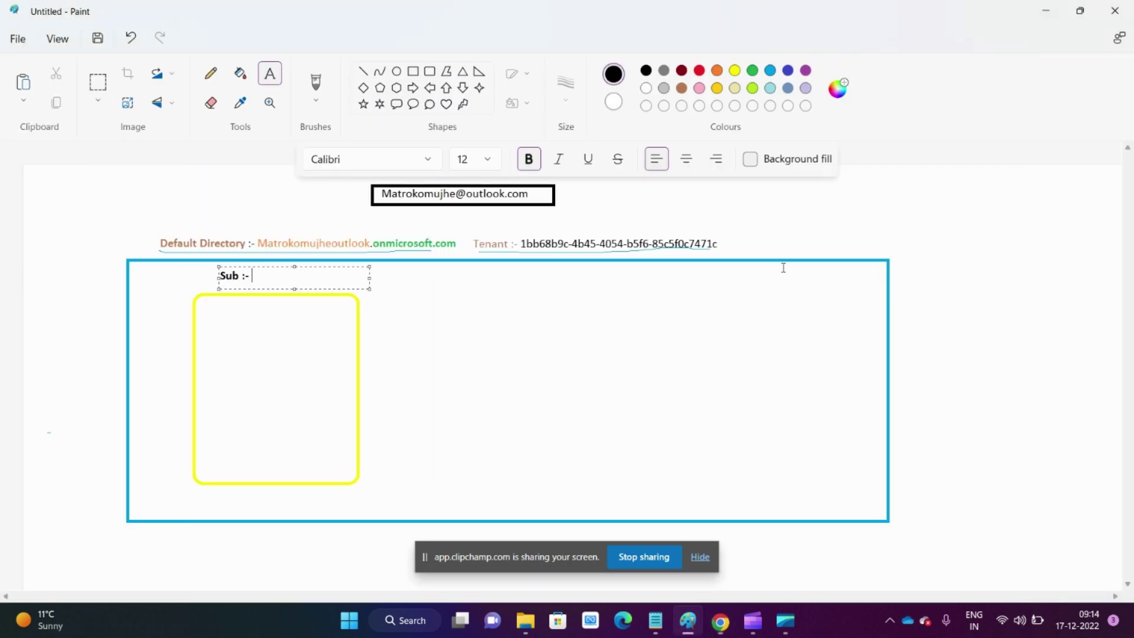
pyautogui.hotkey('ctrl', 'v')
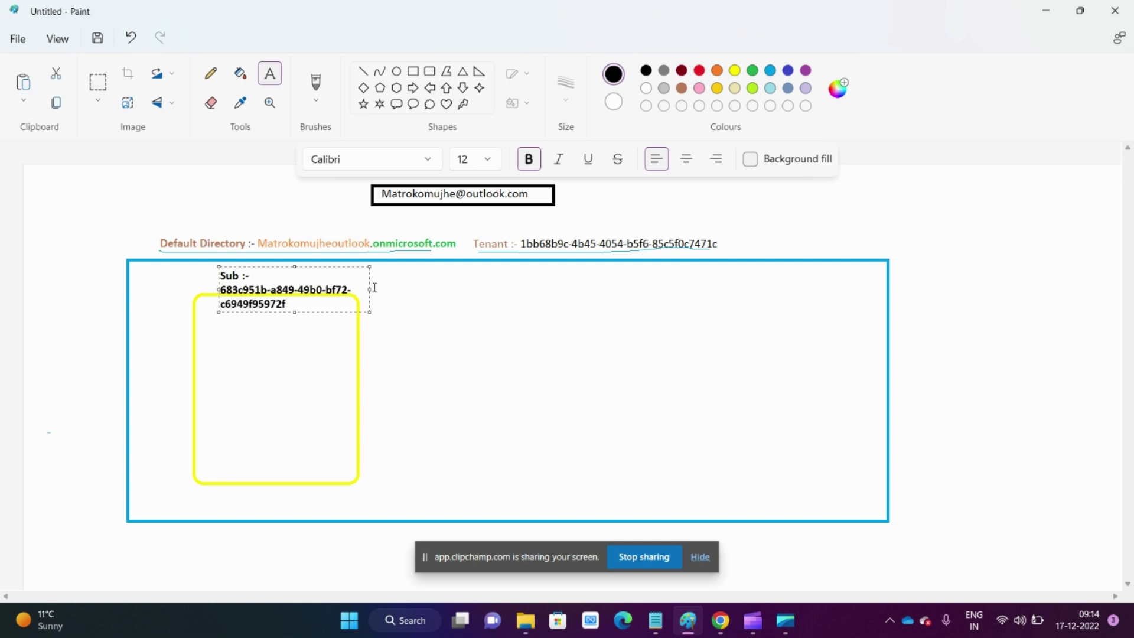
pyautogui.moveTo(369, 291)
pyautogui.mouseDown()
pyautogui.moveTo(461, 283)
pyautogui.moveTo(516, 255)
pyautogui.moveTo(536, 257)
pyautogui.moveTo(583, 225)
pyautogui.mouseUp()
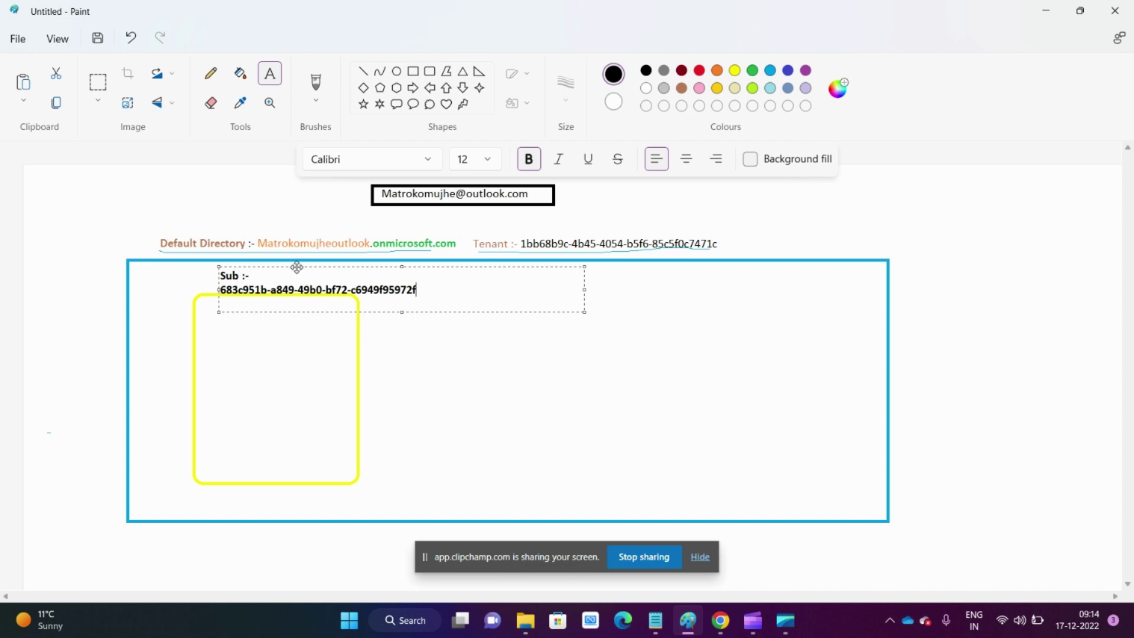
pyautogui.moveTo(298, 266); pyautogui.dragTo(239, 262)
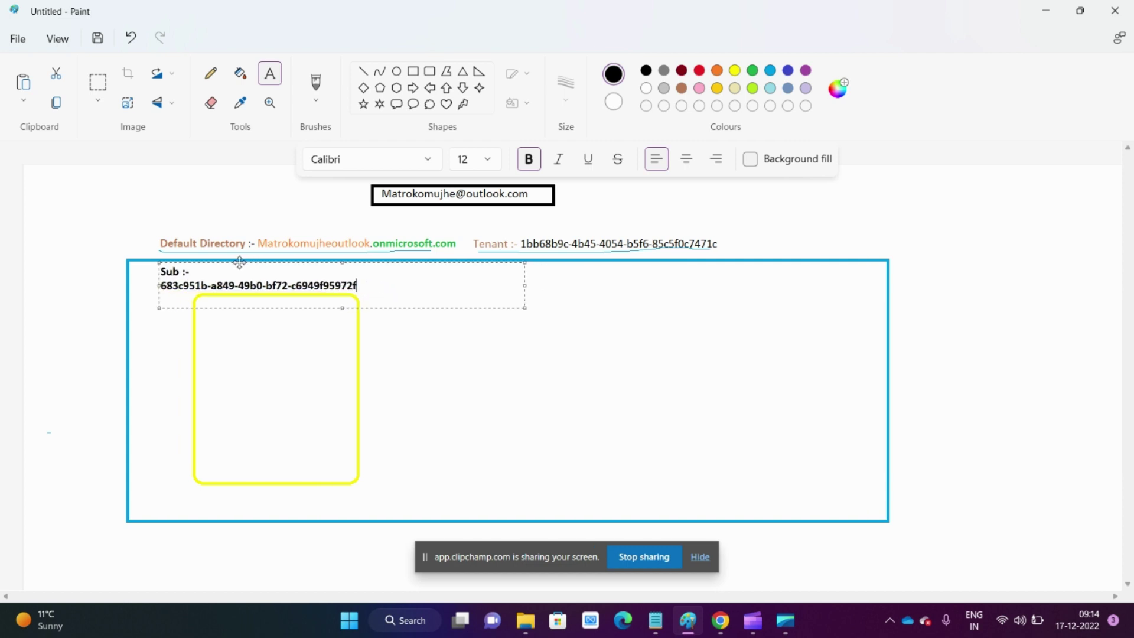
pyautogui.click(491, 395)
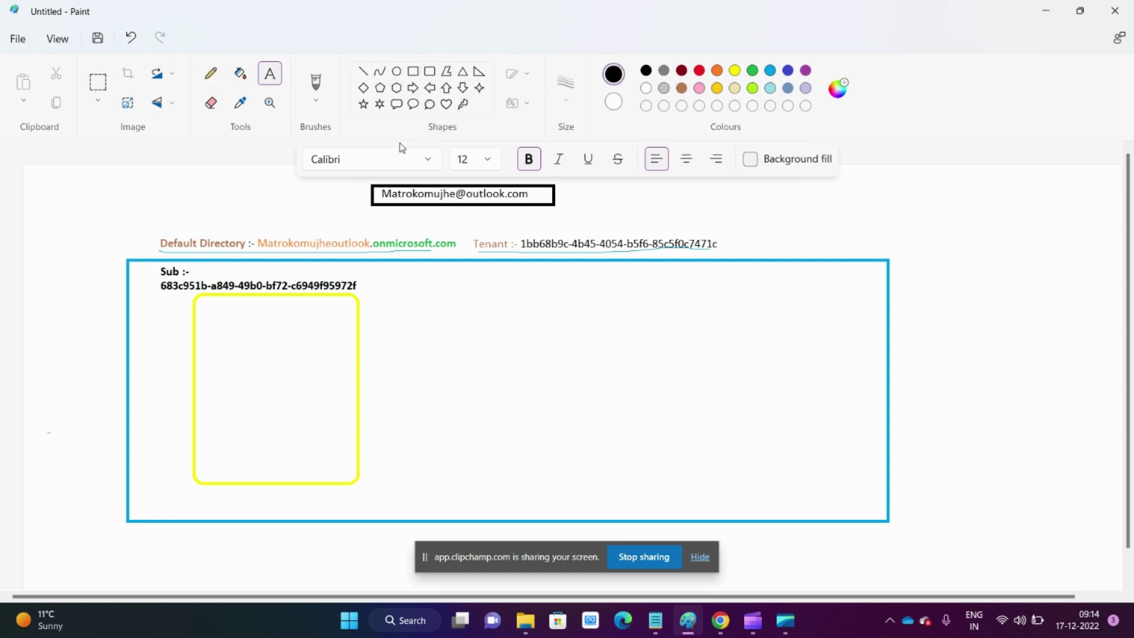
pyautogui.click(429, 71)
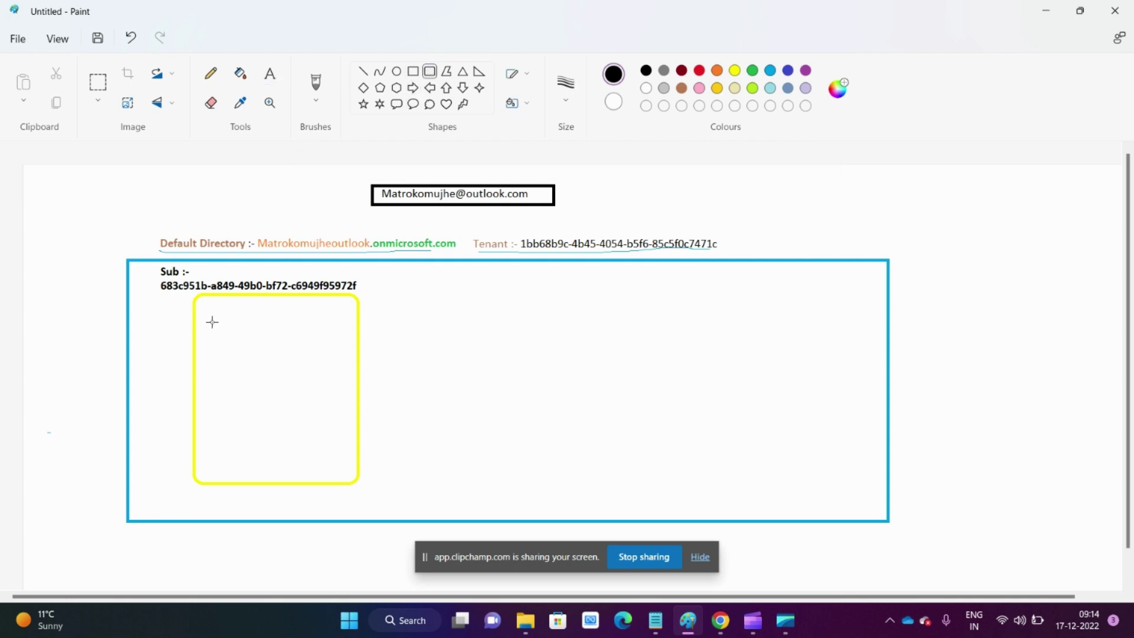
# - Draw a light-green rounded box inside the yellow one and label it 'Resource Group' in black
pyautogui.moveTo(212, 321); pyautogui.dragTo(342, 447)
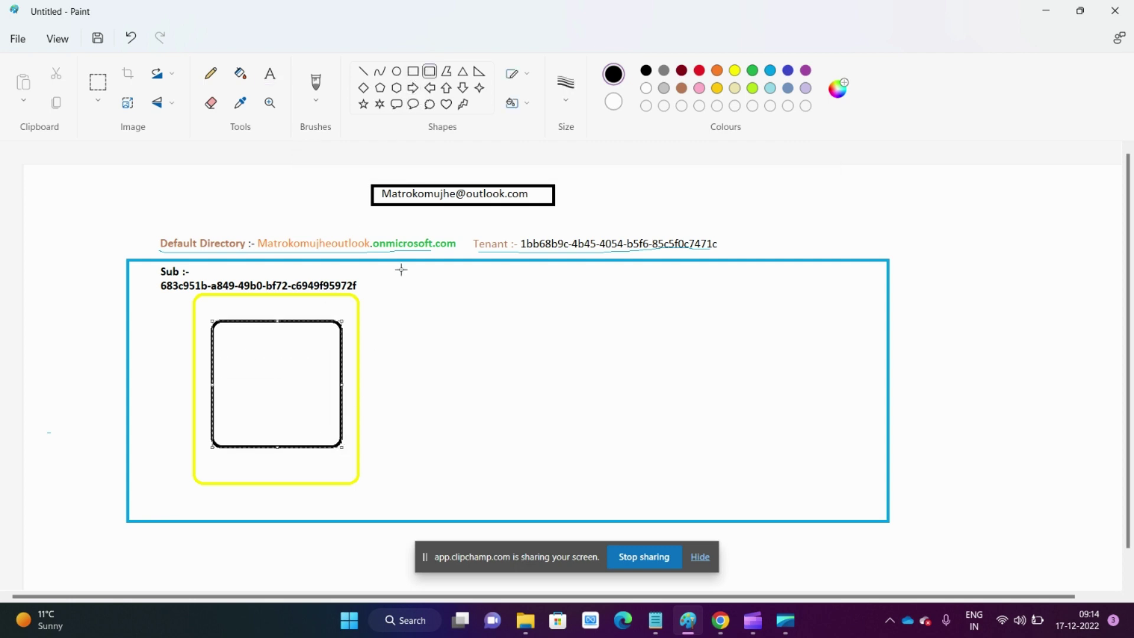
pyautogui.click(752, 89)
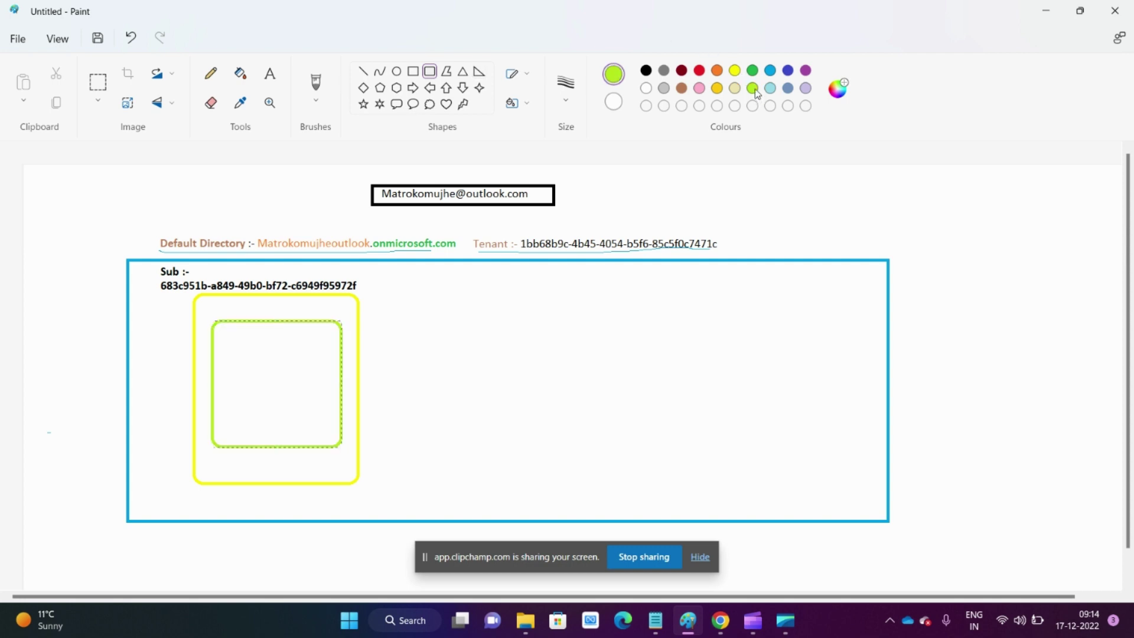
pyautogui.click(270, 73)
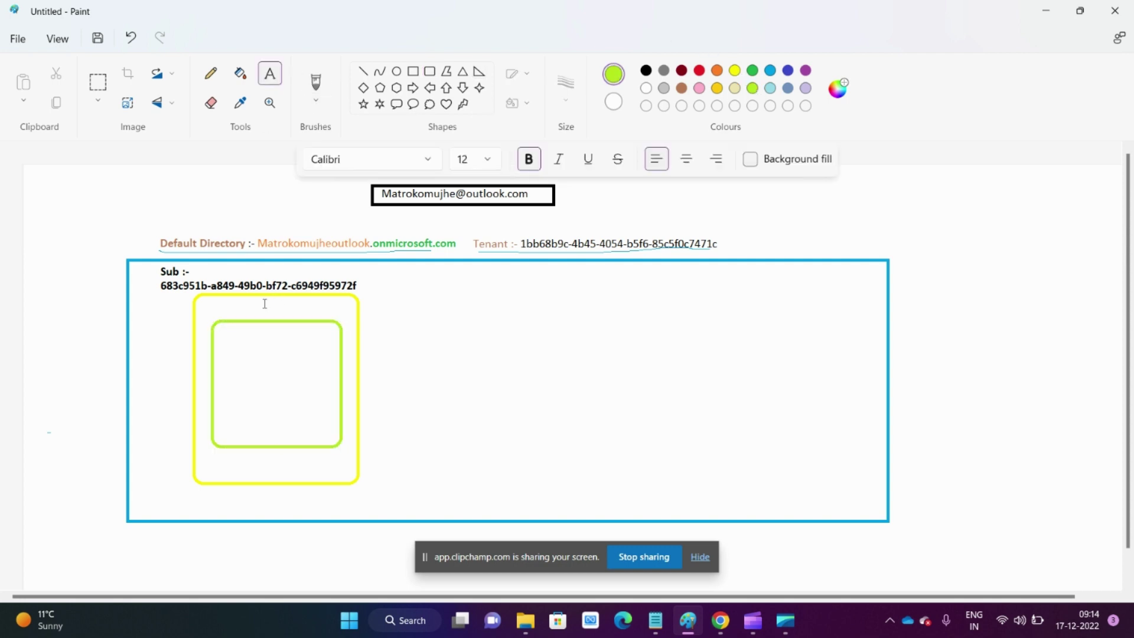
pyautogui.click(219, 303)
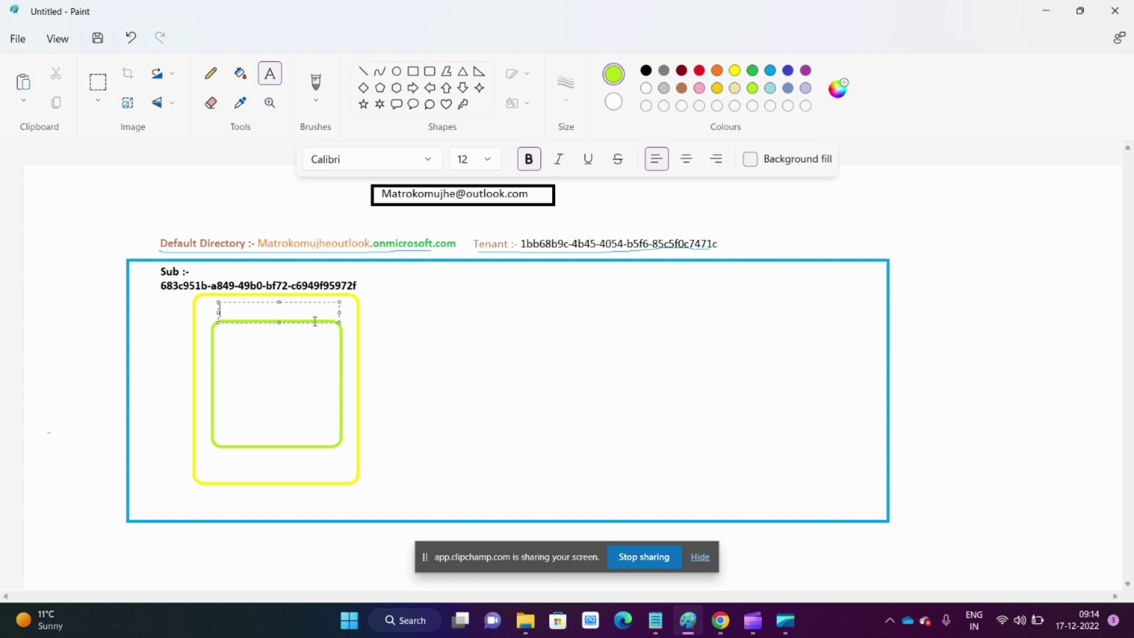
pyautogui.write('RG')
pyautogui.write('s')
pyautogui.write('ource Group')
pyautogui.moveTo(303, 312); pyautogui.dragTo(147, 313)
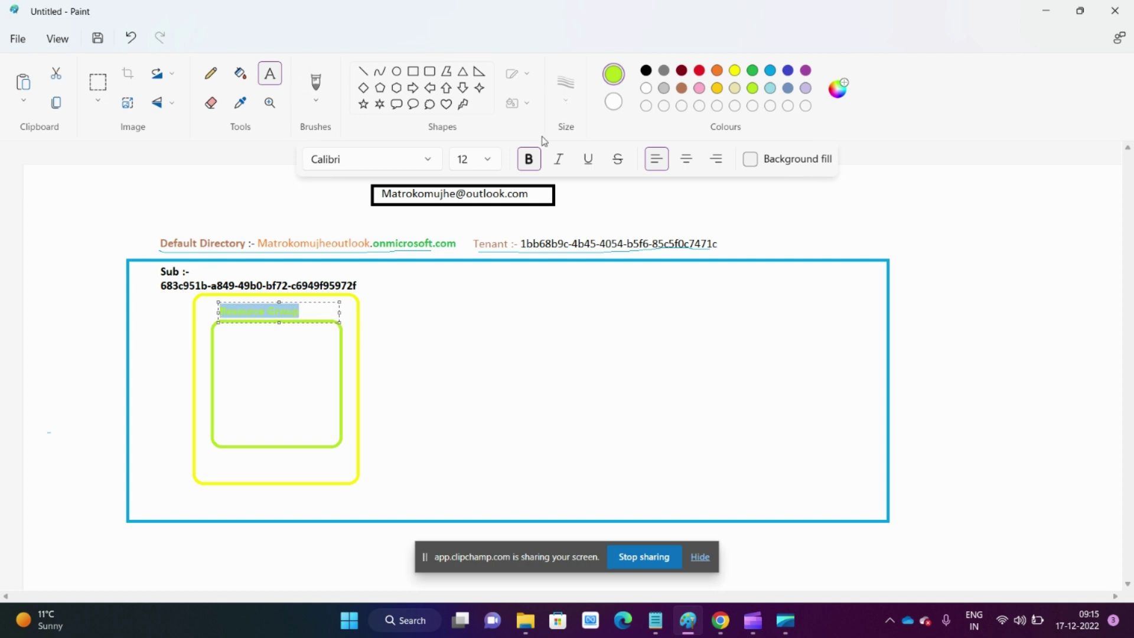
pyautogui.click(646, 71)
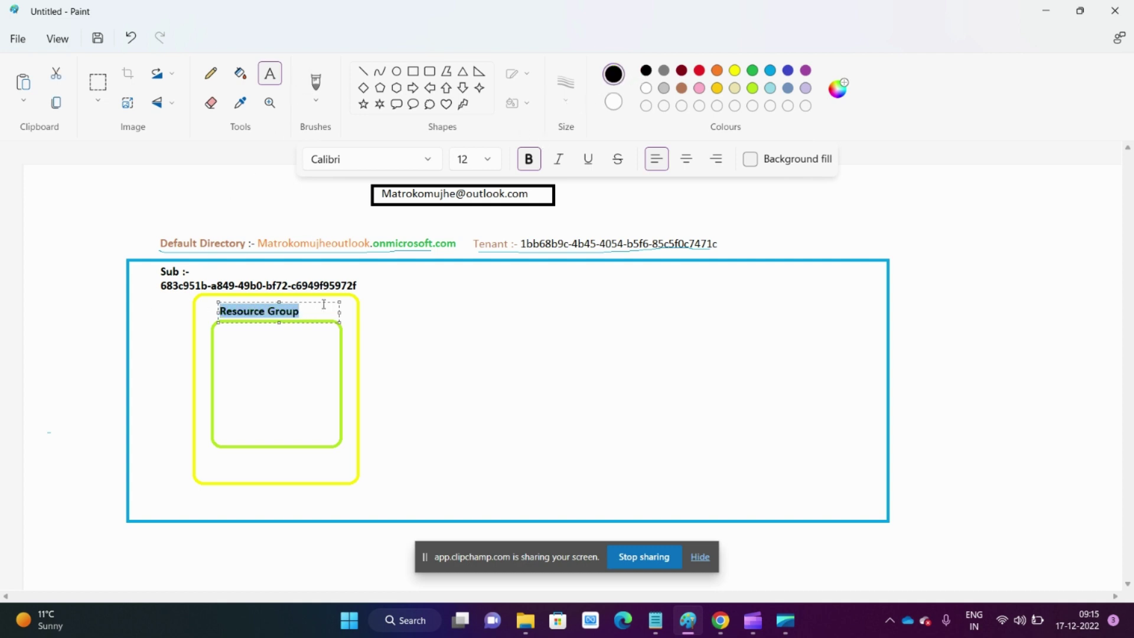
pyautogui.click(410, 322)
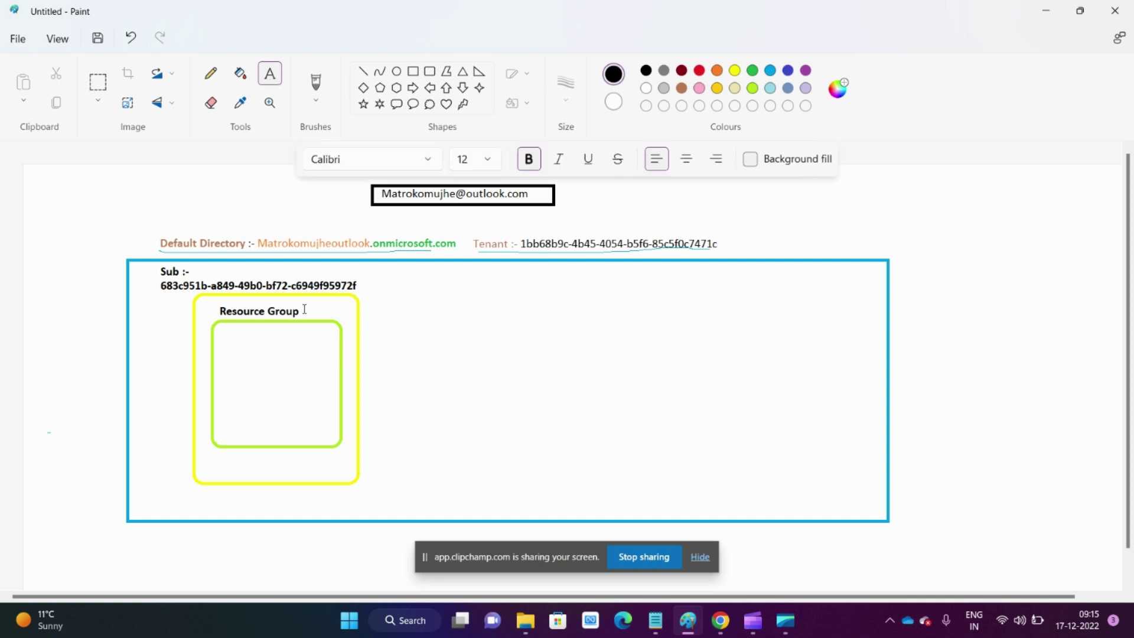
# - Add ': IT1' beside the label so it reads 'Resource Group : IT1'
pyautogui.moveTo(305, 310); pyautogui.dragTo(337, 319)
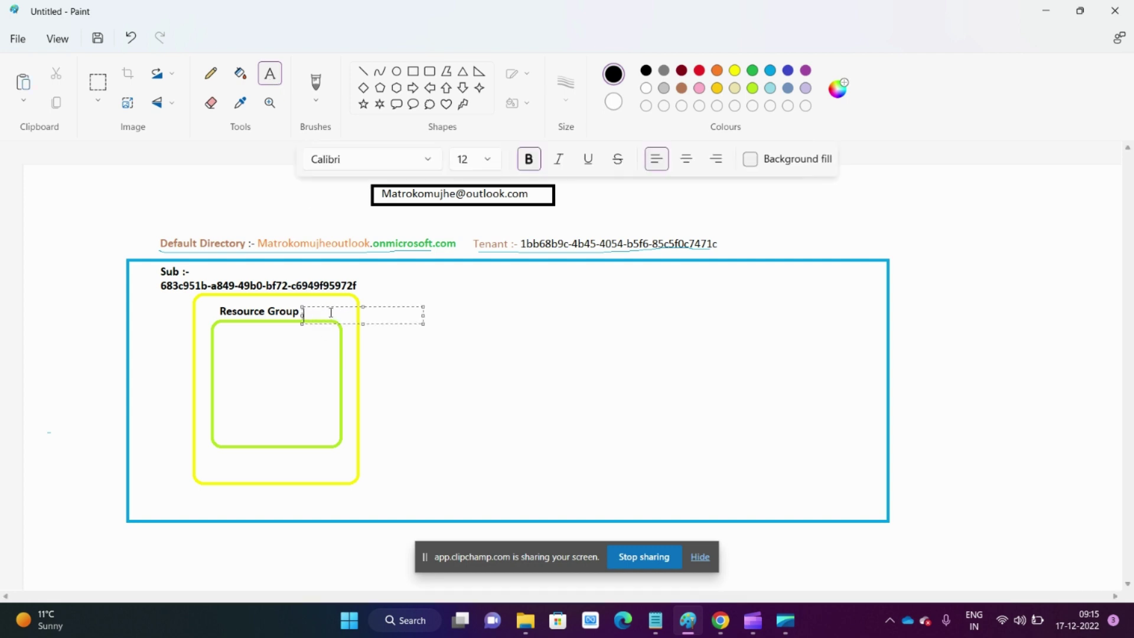
pyautogui.write('IT1')
pyautogui.moveTo(349, 306); pyautogui.dragTo(349, 302)
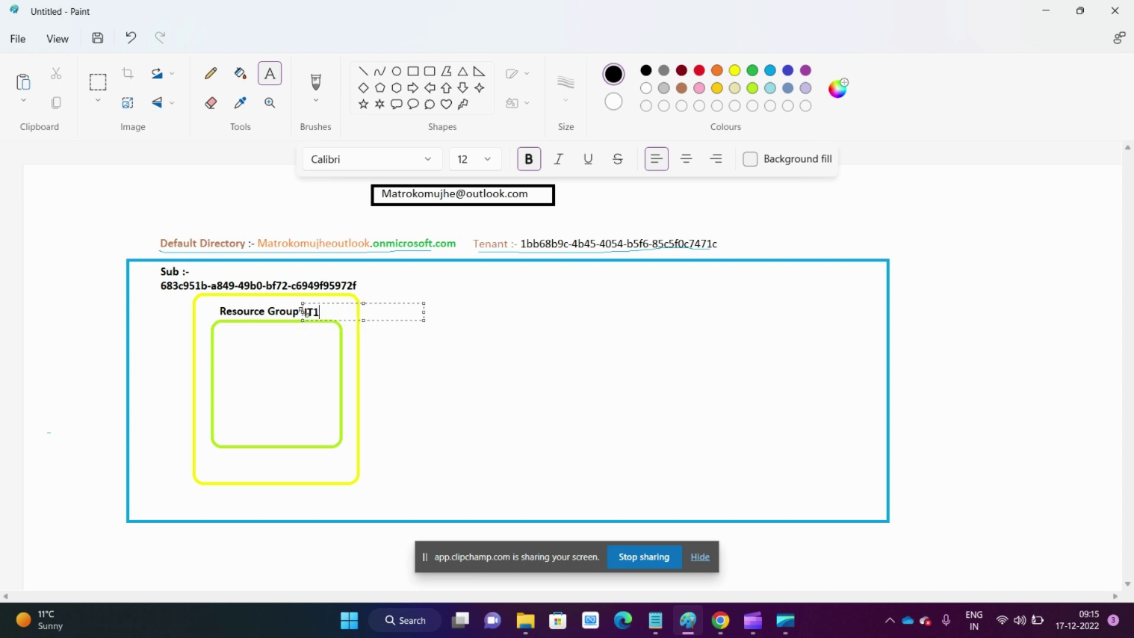
pyautogui.hotkey('ctrl', 'a')
pyautogui.write(':')
pyautogui.click(492, 414)
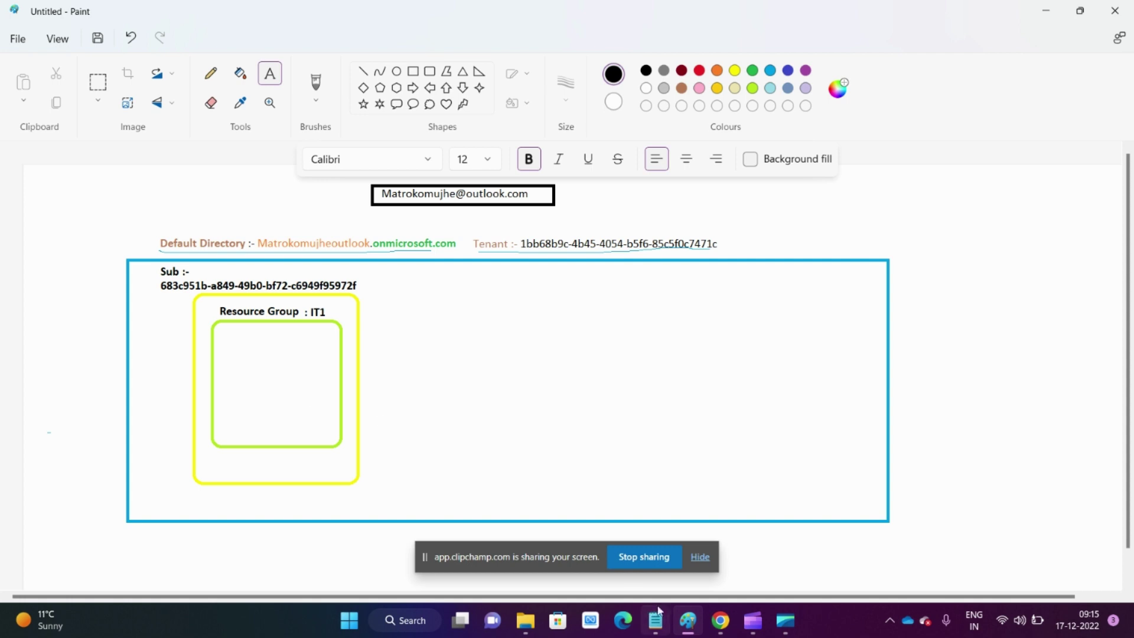
pyautogui.click(719, 620)
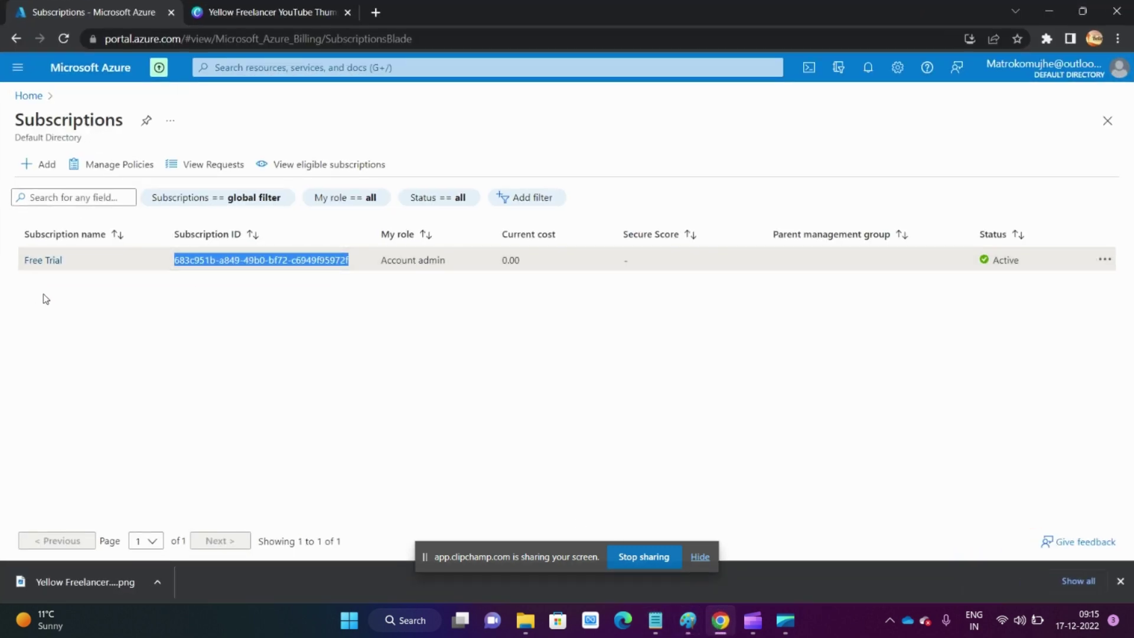
pyautogui.click(325, 65)
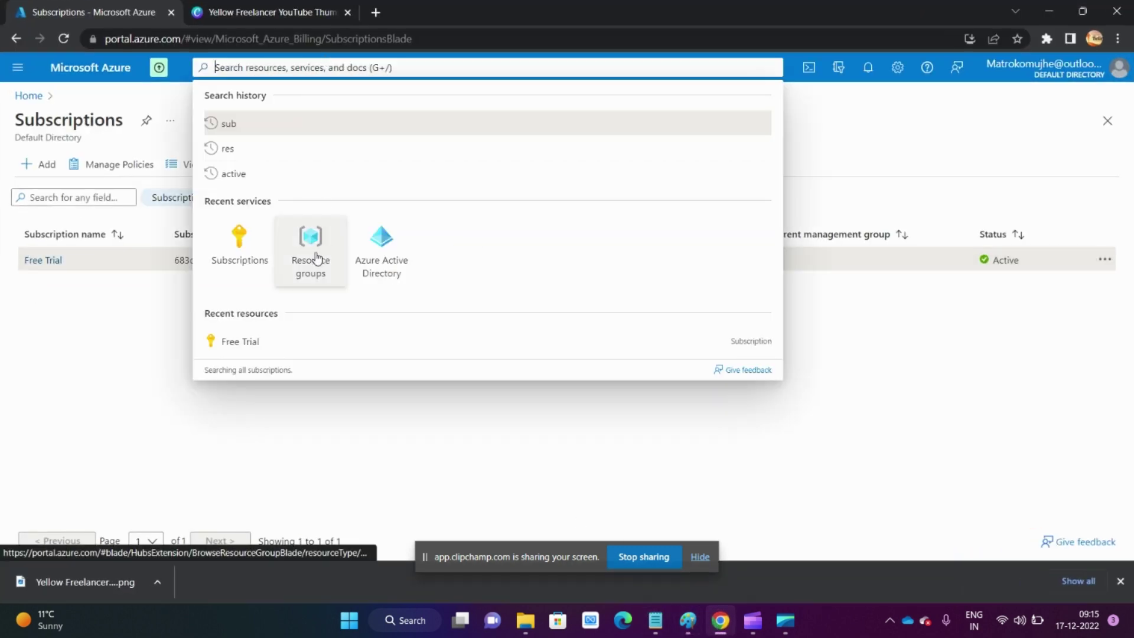
pyautogui.click(312, 255)
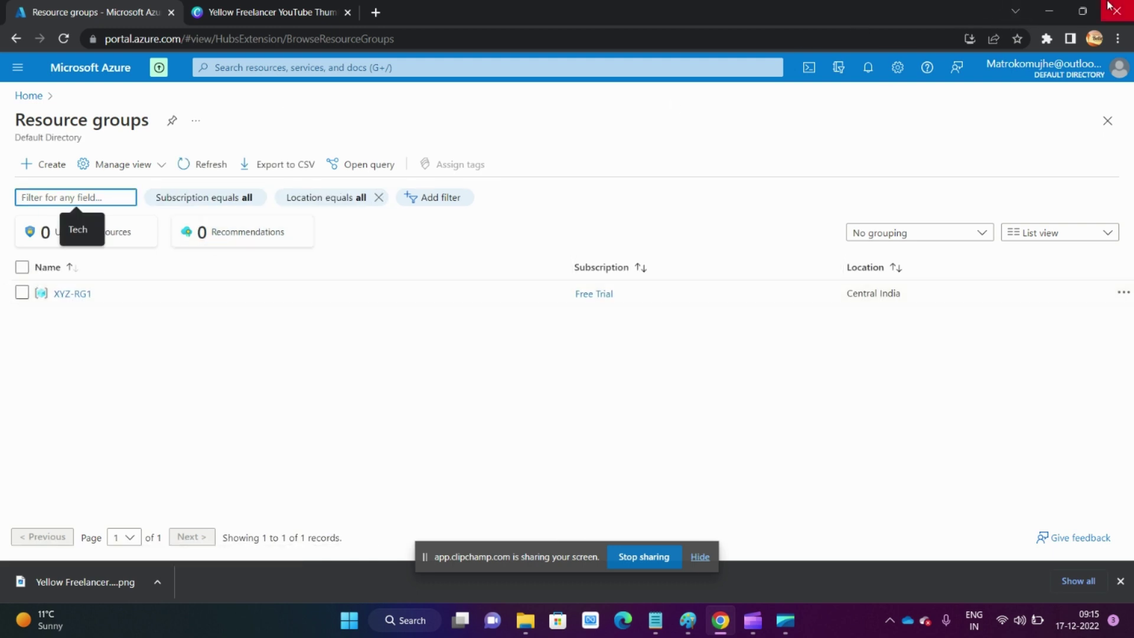
pyautogui.click(1049, 11)
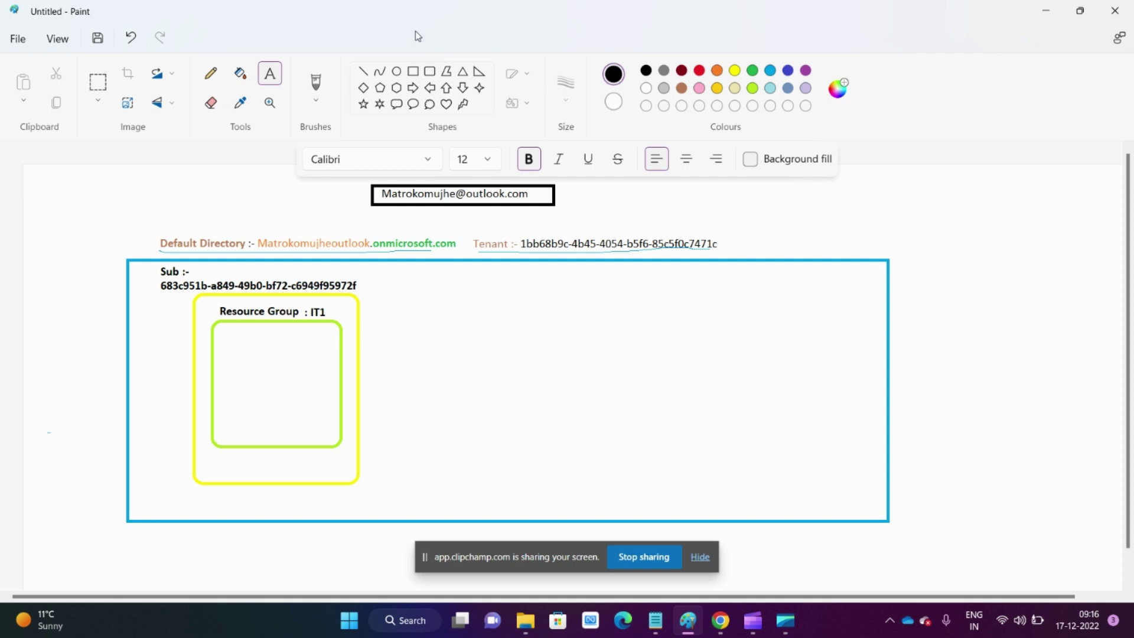
# - Add stacked 'User1' and 'User2' labels at top left and draw a black line from User2 to the green box
pyautogui.click(270, 73)
pyautogui.moveTo(71, 180); pyautogui.dragTo(160, 248)
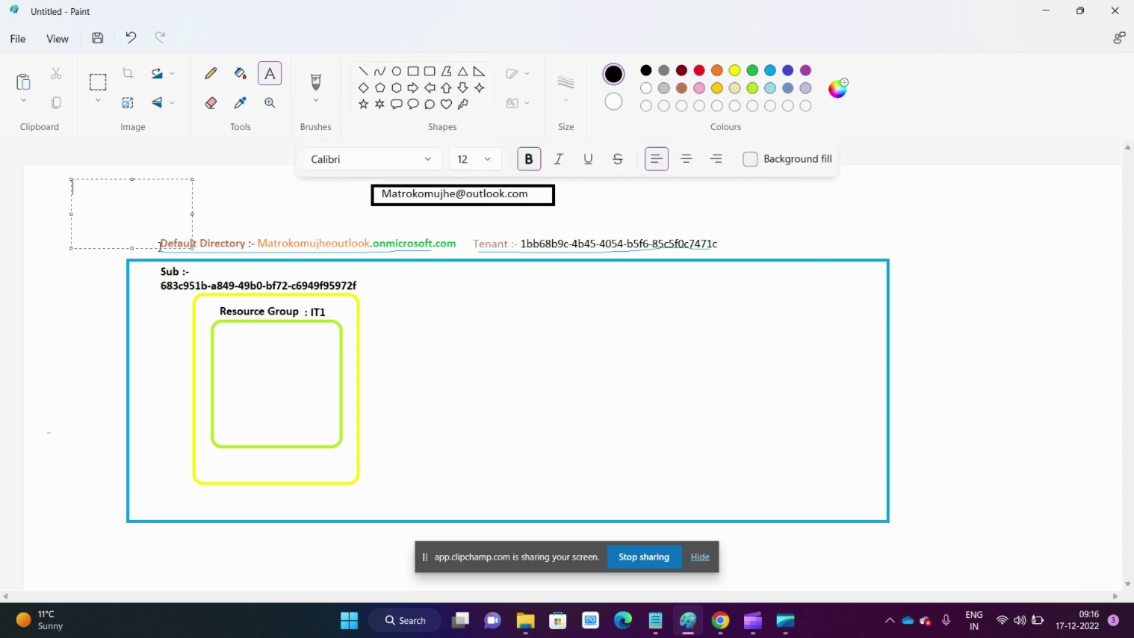
pyautogui.write('User1')
pyautogui.press('Return')
pyautogui.write('U')
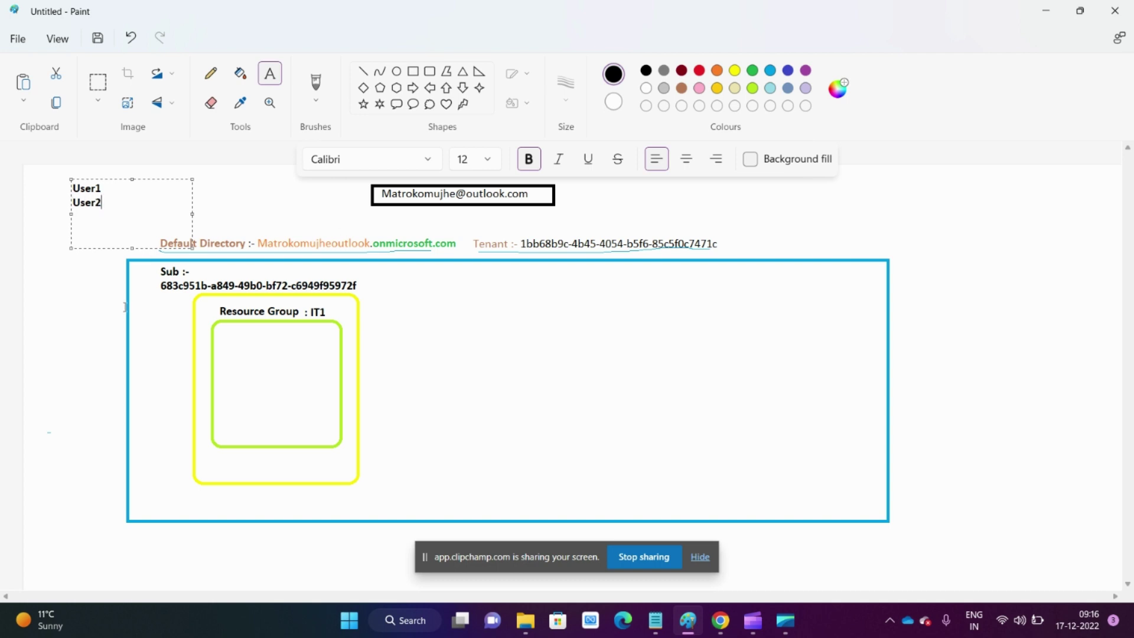
pyautogui.click(126, 306)
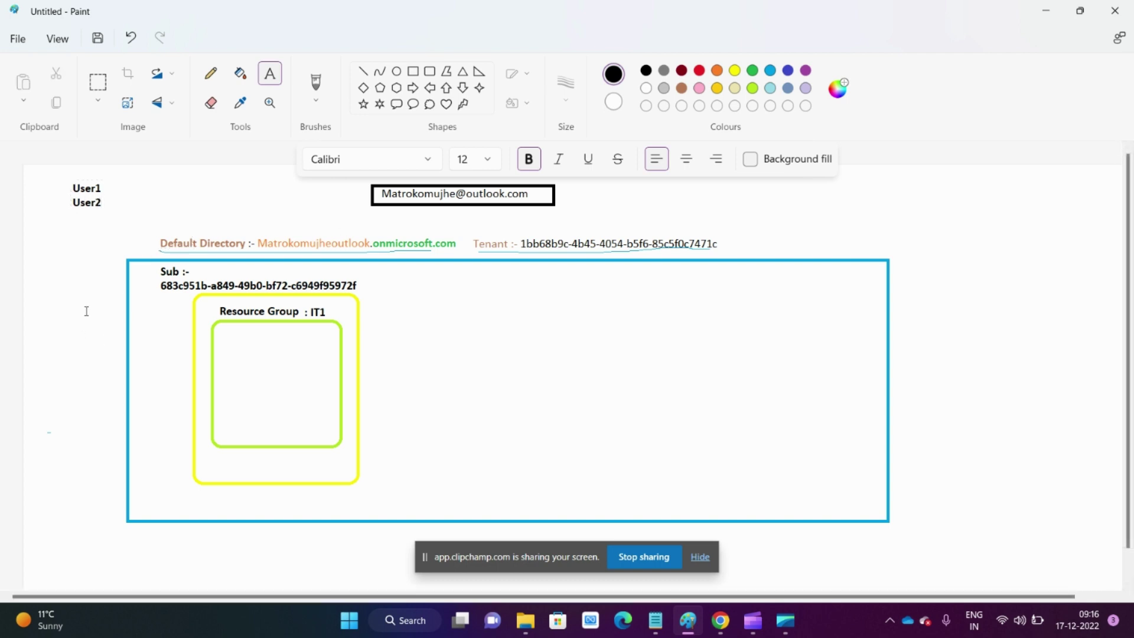
pyautogui.click(362, 72)
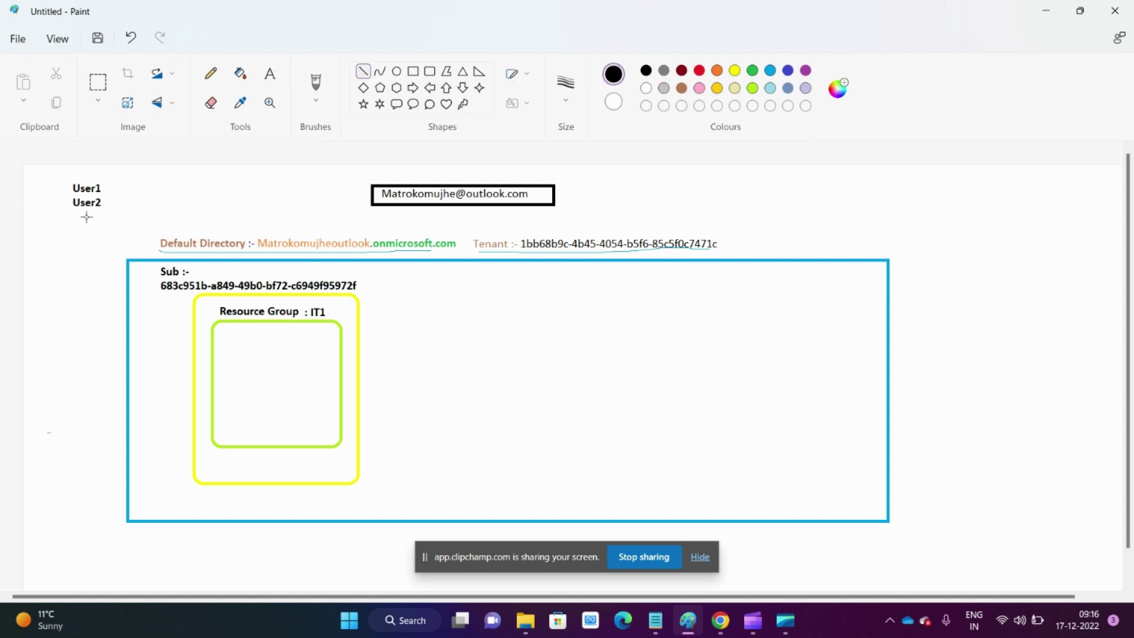
pyautogui.moveTo(86, 216)
pyautogui.mouseDown()
pyautogui.moveTo(202, 294)
pyautogui.moveTo(219, 345)
pyautogui.mouseUp()
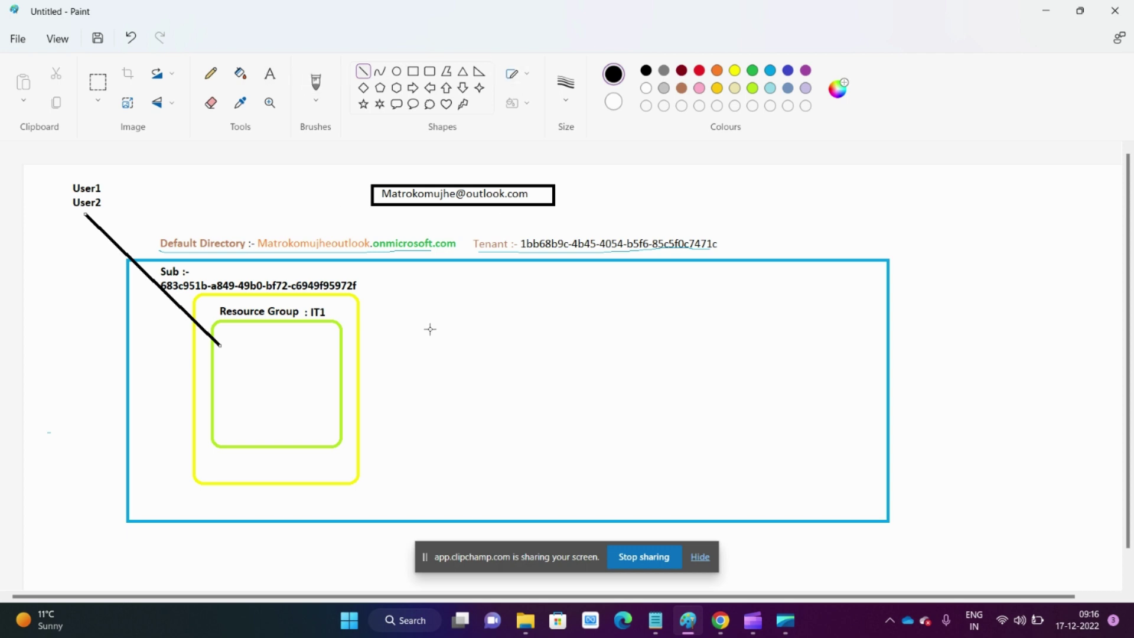
# - Add a 'Tech' label right of the resource group, joined to the green box by a yellow line
pyautogui.click(269, 75)
pyautogui.click(561, 359)
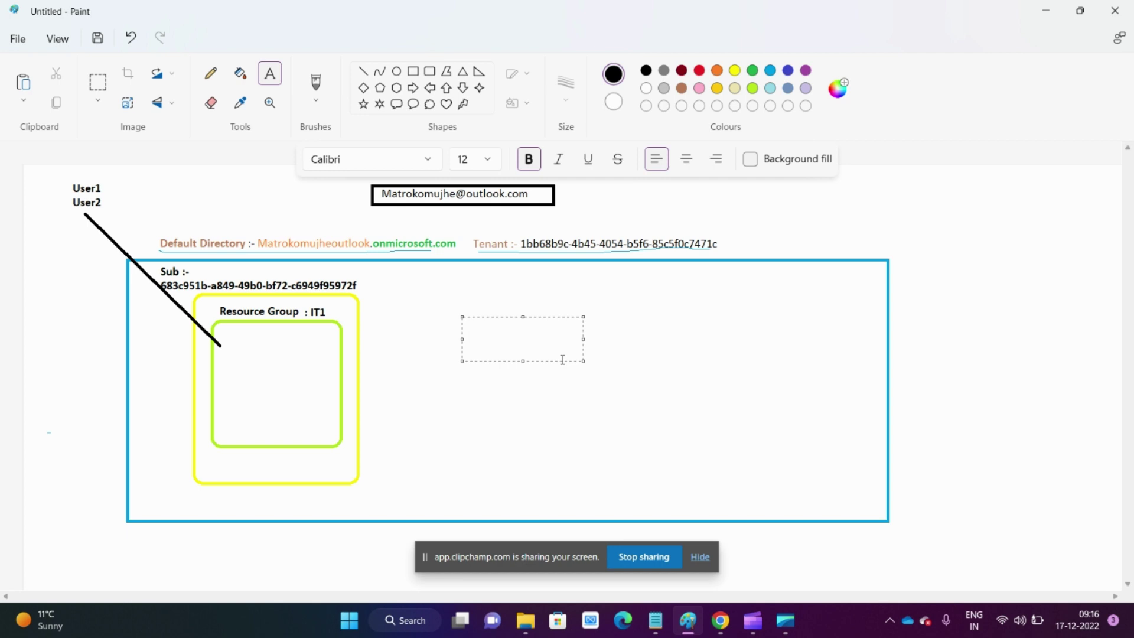
pyautogui.write('Tech')
pyautogui.moveTo(584, 339); pyautogui.dragTo(526, 339)
pyautogui.click(363, 71)
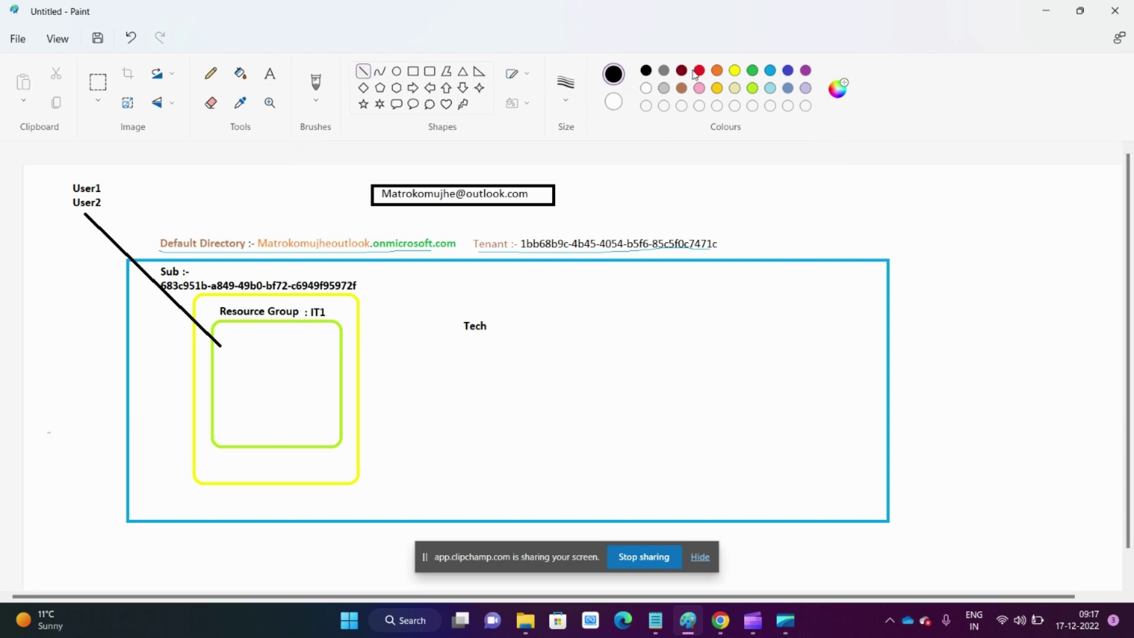
pyautogui.click(735, 70)
pyautogui.moveTo(460, 326); pyautogui.dragTo(341, 354)
# - Add a black 'With RBAC' label beside the User2 connector line
pyautogui.click(512, 361)
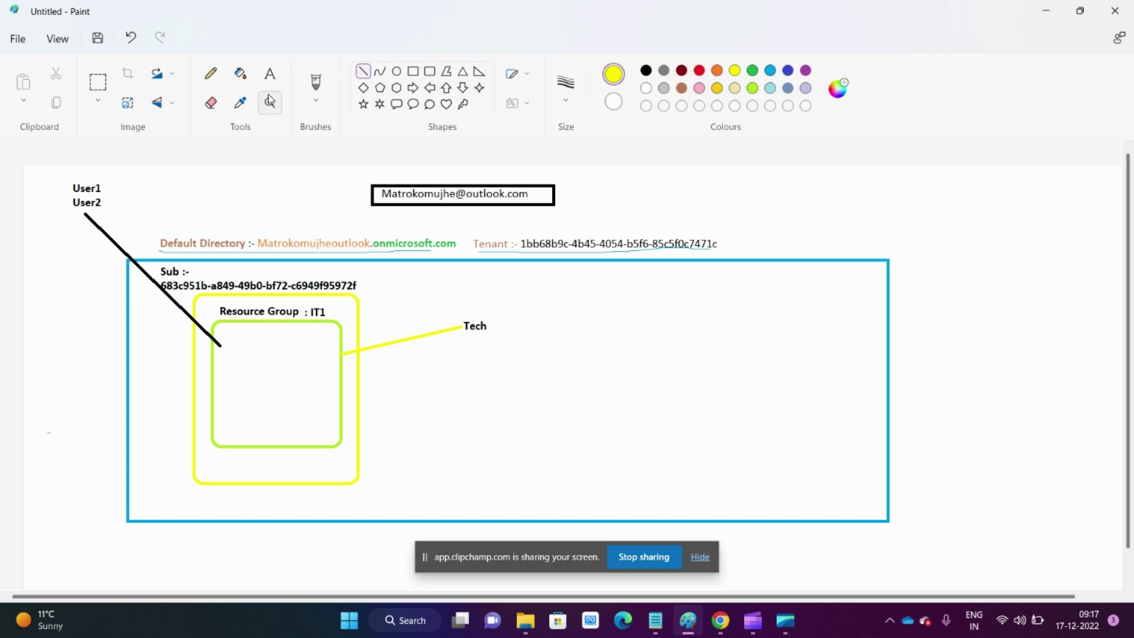
pyautogui.click(270, 73)
pyautogui.moveTo(70, 243); pyautogui.dragTo(146, 282)
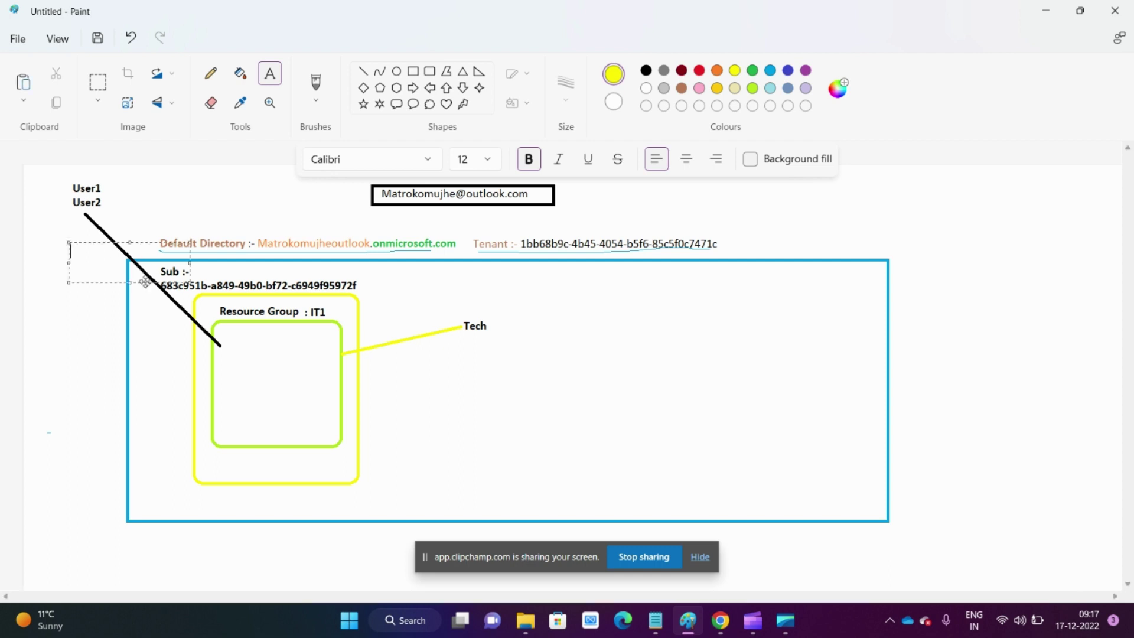
pyautogui.write('With RBAC')
pyautogui.hotkey('ctrl', 'a')
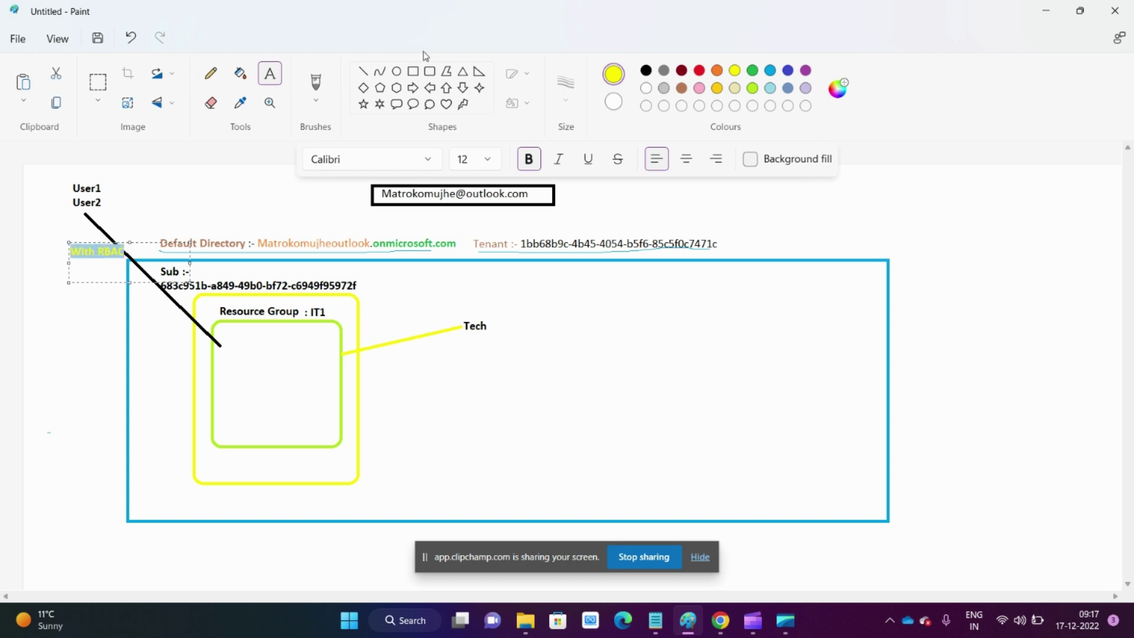
pyautogui.click(646, 70)
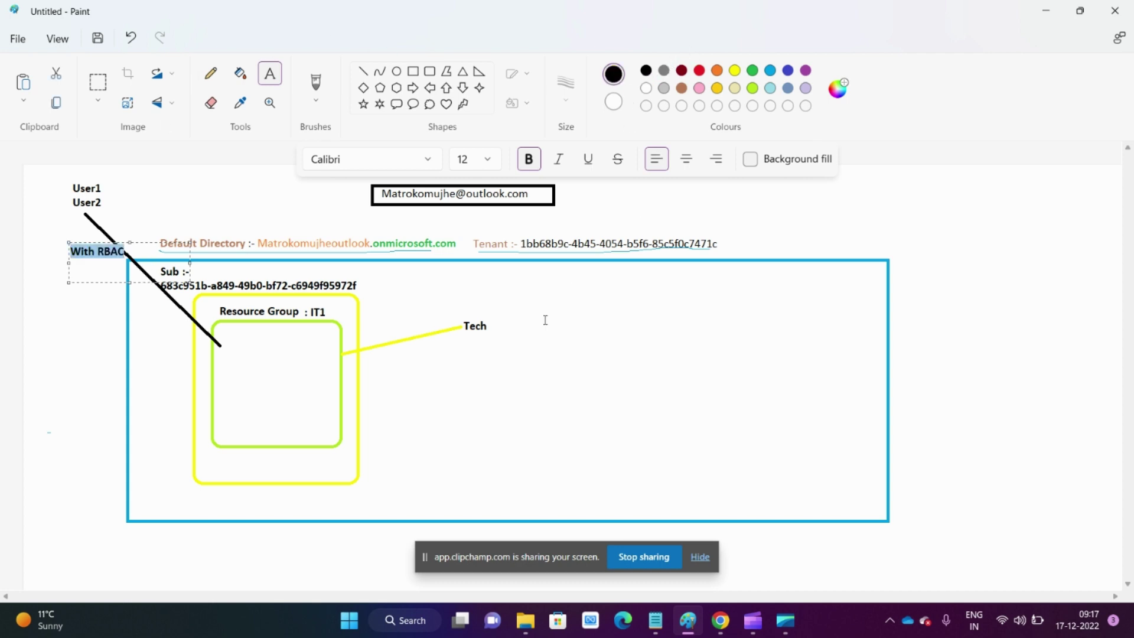
pyautogui.click(448, 366)
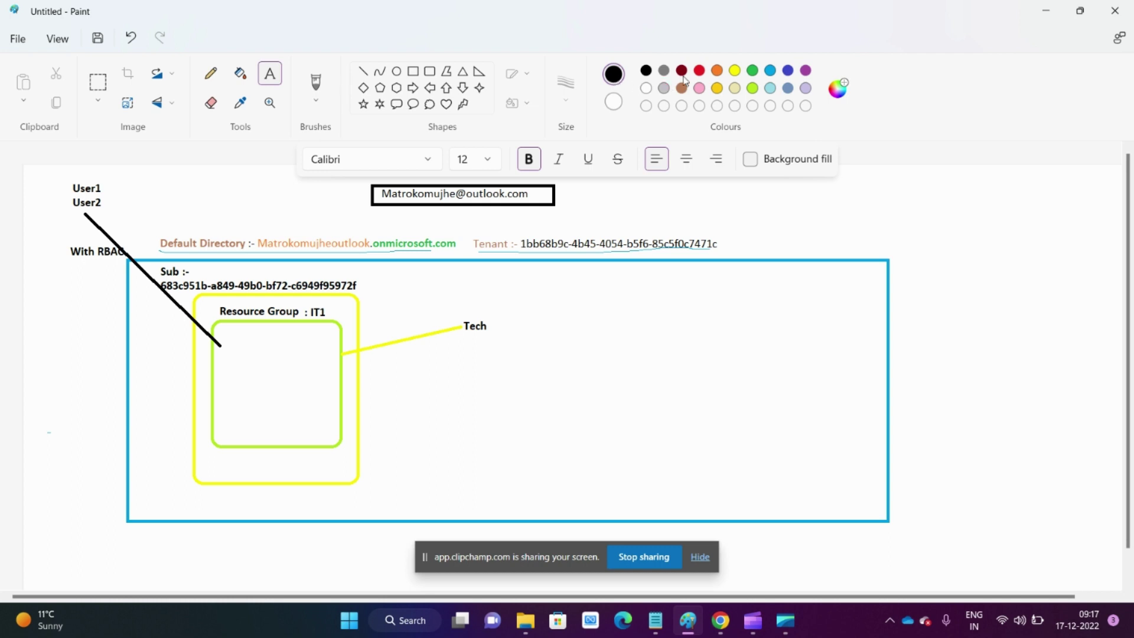
# - Add an orange 'Without RBAC' label below the yellow Tech line
pyautogui.click(717, 72)
pyautogui.moveTo(408, 352); pyautogui.dragTo(453, 374)
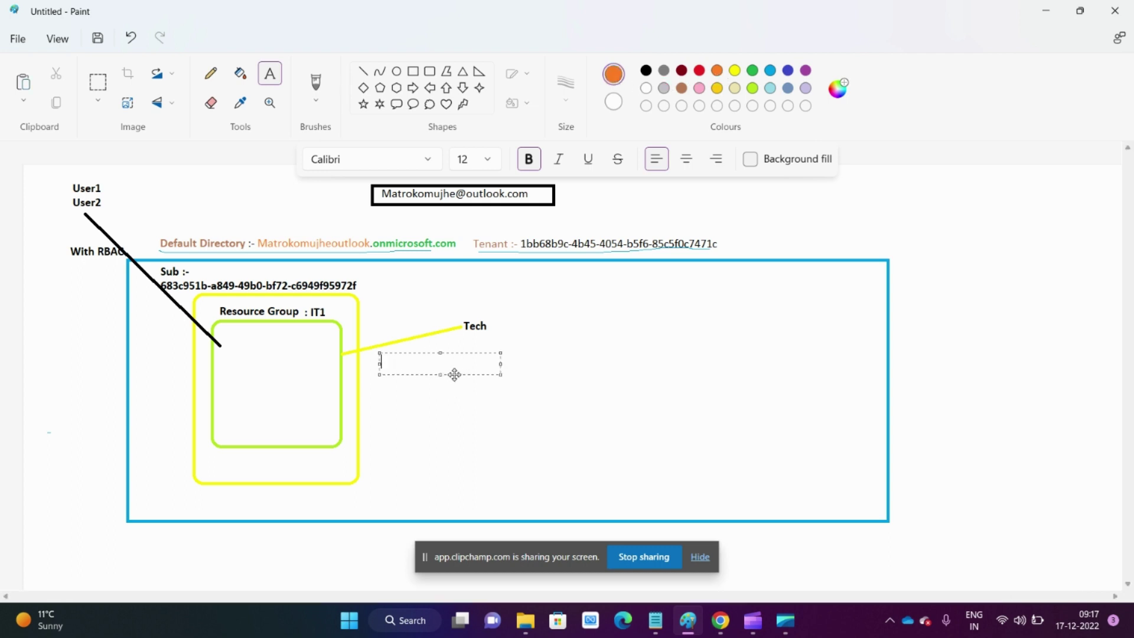
pyautogui.write('Without RBAC')
pyautogui.click(548, 321)
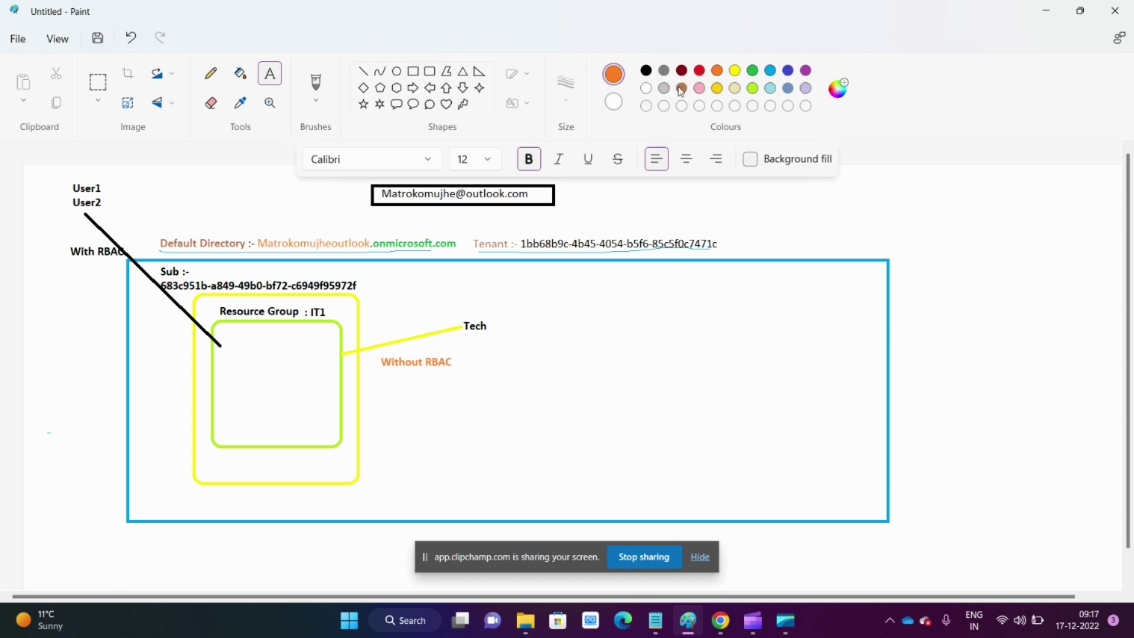
# - Add a brown 'Global Admin' label above Tech
pyautogui.click(681, 88)
pyautogui.moveTo(449, 287); pyautogui.dragTo(569, 314)
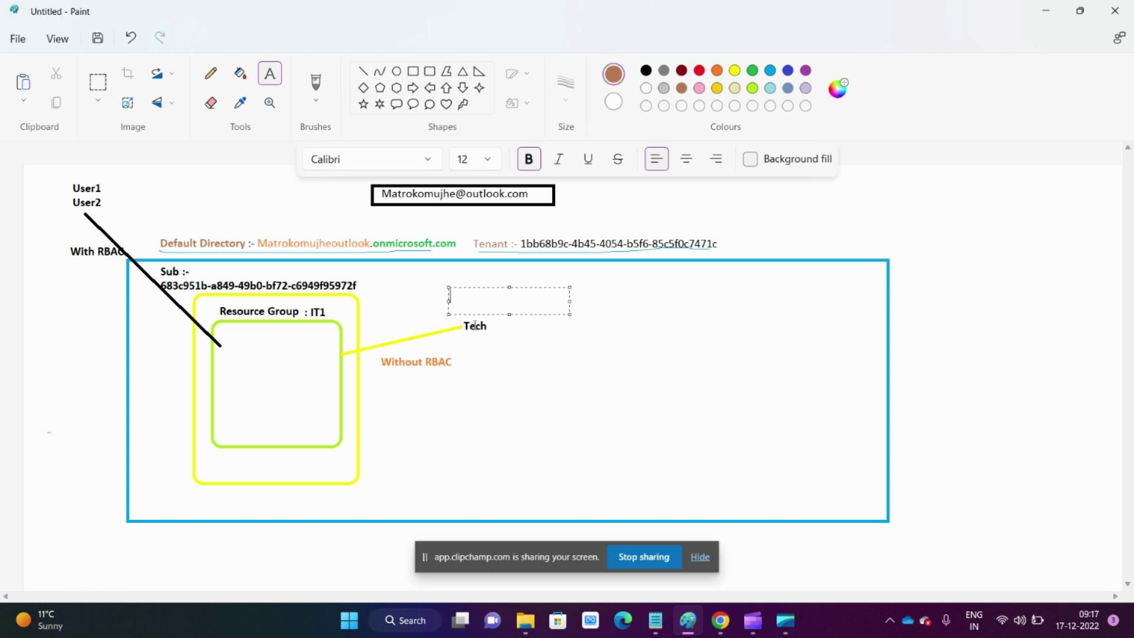
pyautogui.write('Global Admin')
pyautogui.click(427, 346)
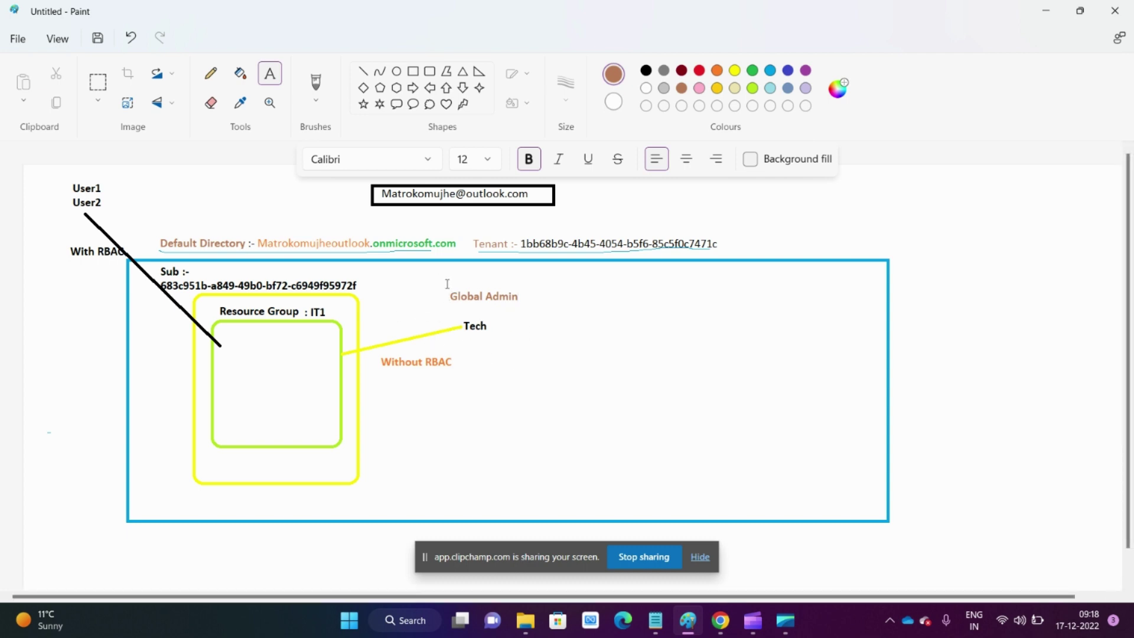
# - Draw a brown rectangle around Global Admin and Tech, then return to the Azure portal
pyautogui.click(413, 71)
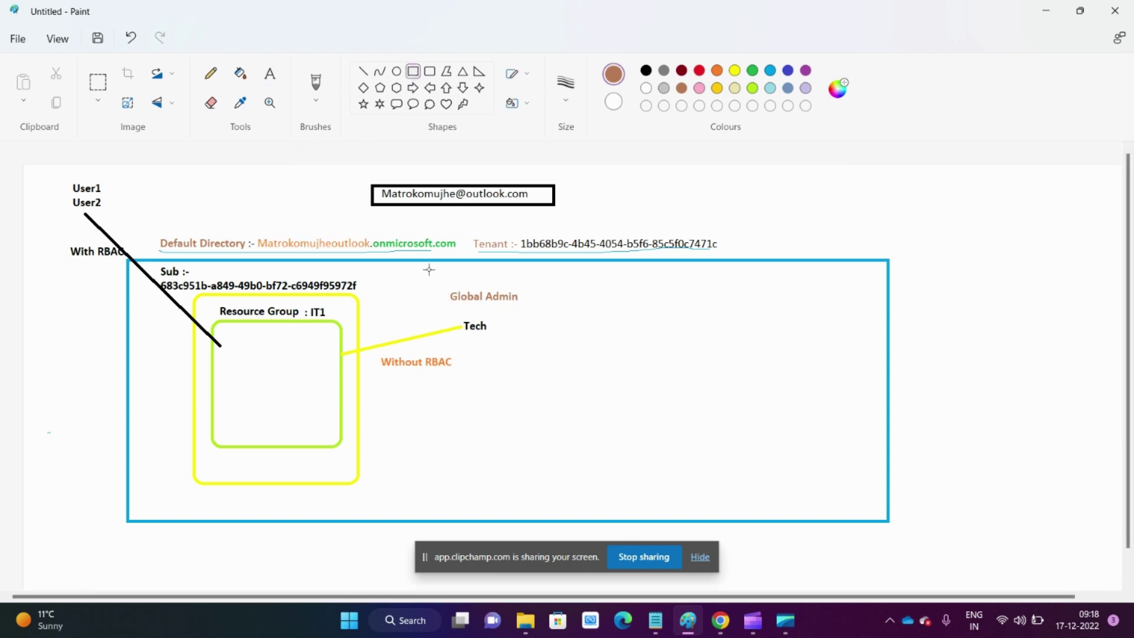
pyautogui.moveTo(431, 271); pyautogui.dragTo(531, 342)
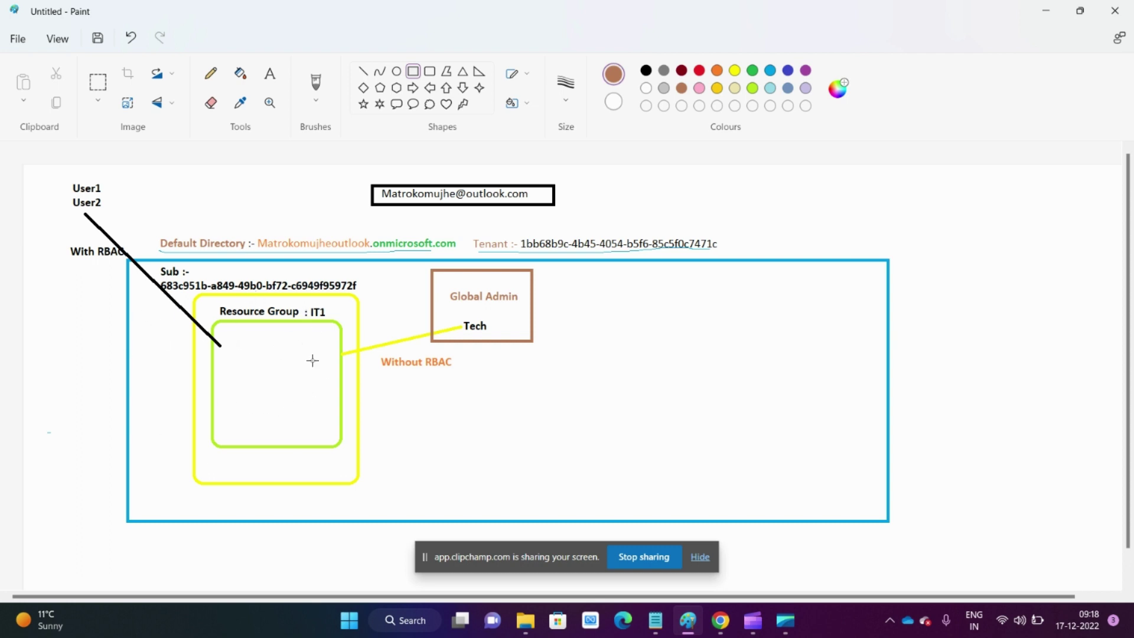
pyautogui.click(720, 620)
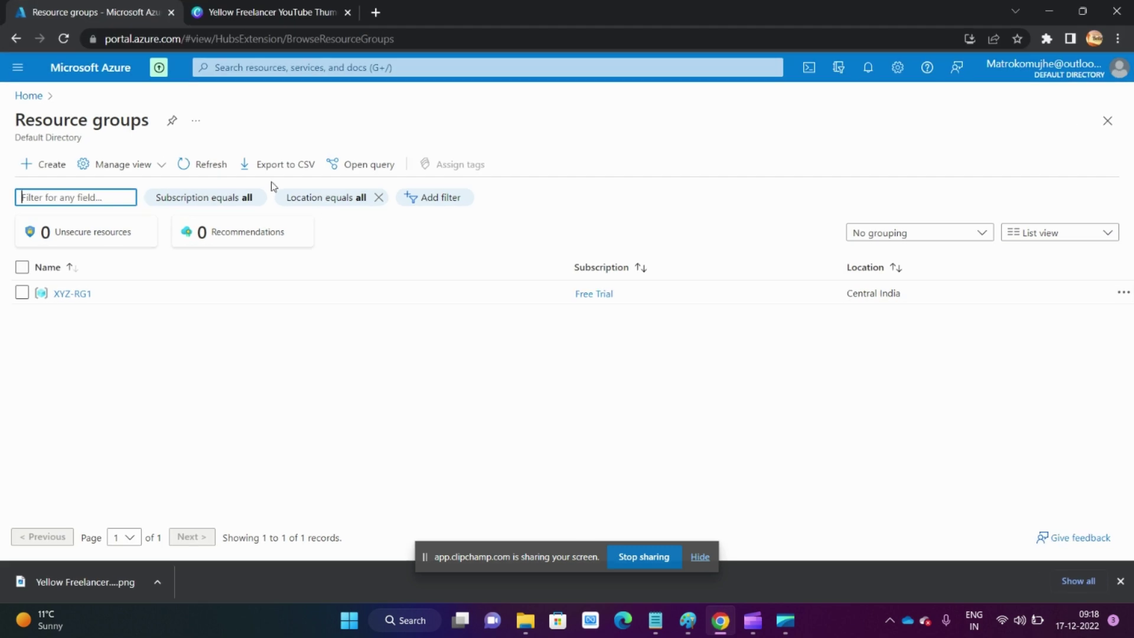
# - Delete the XYZ-RG1 resource group by confirming its name, then dismiss the deletion notification
pyautogui.click(66, 295)
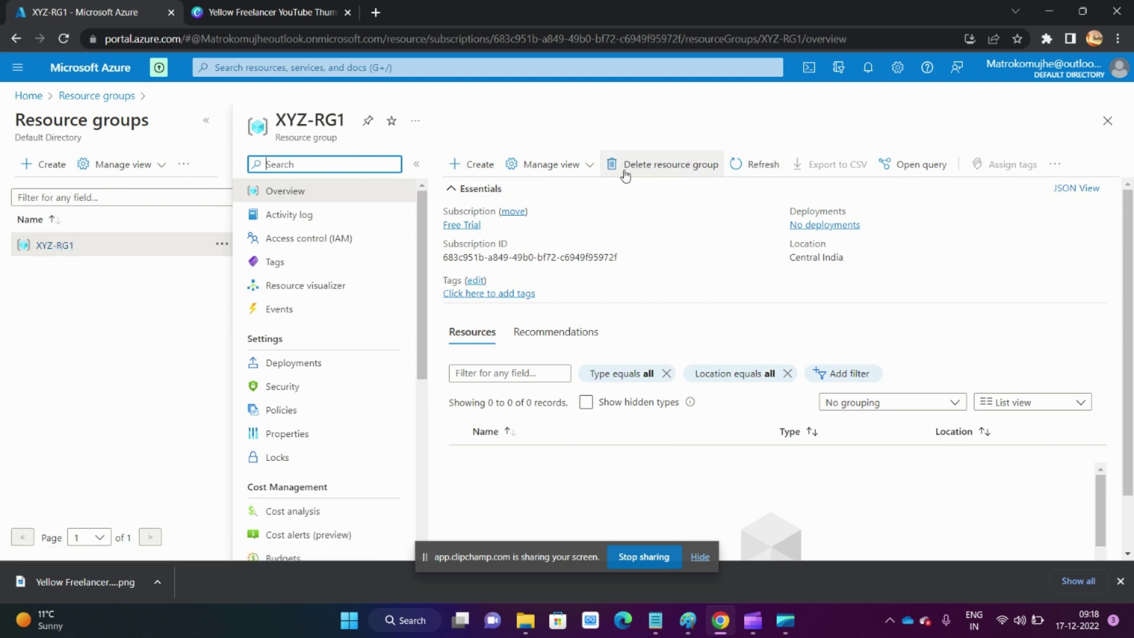
pyautogui.click(657, 171)
pyautogui.click(779, 223)
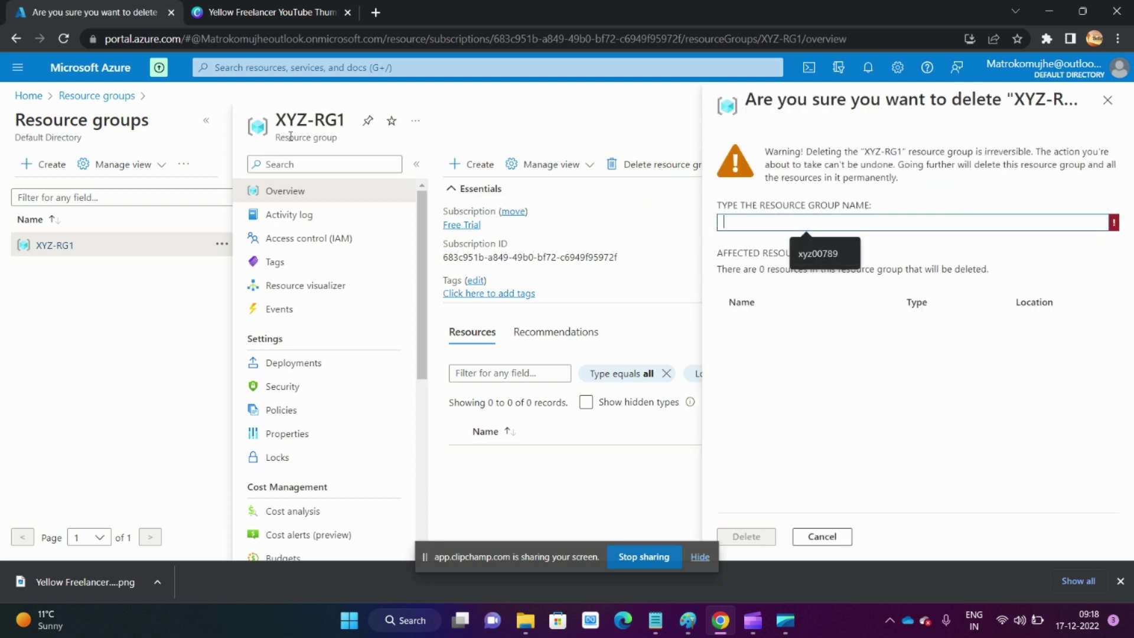
pyautogui.moveTo(349, 122); pyautogui.dragTo(276, 112)
pyautogui.hotkey('ctrl', 'c')
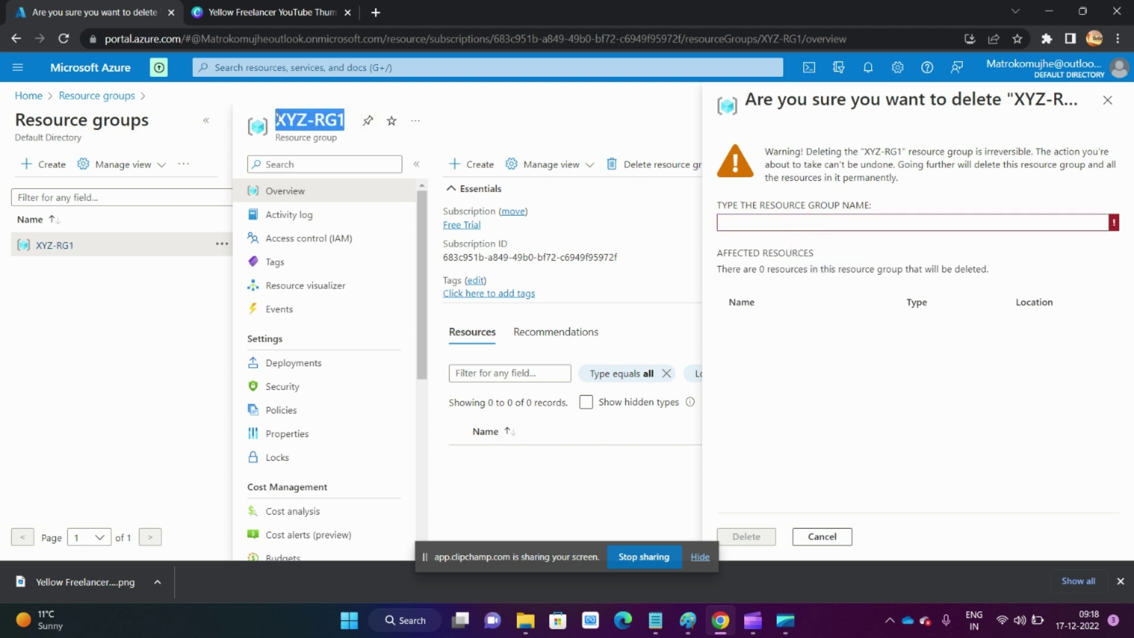
pyautogui.click(810, 217)
pyautogui.hotkey('ctrl', 'v')
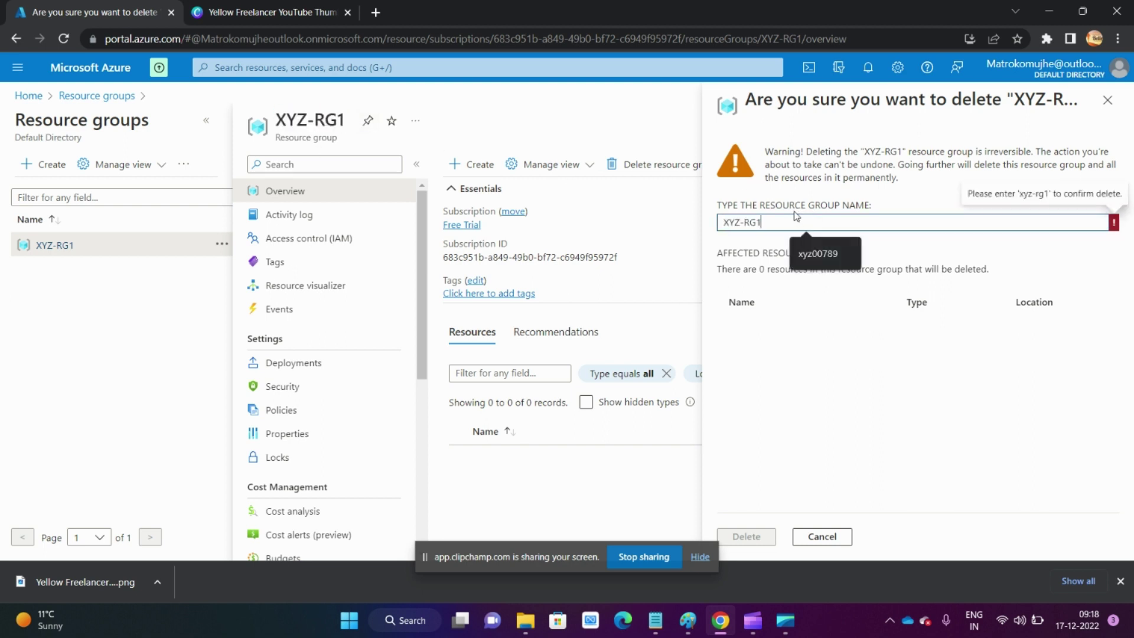
pyautogui.click(745, 536)
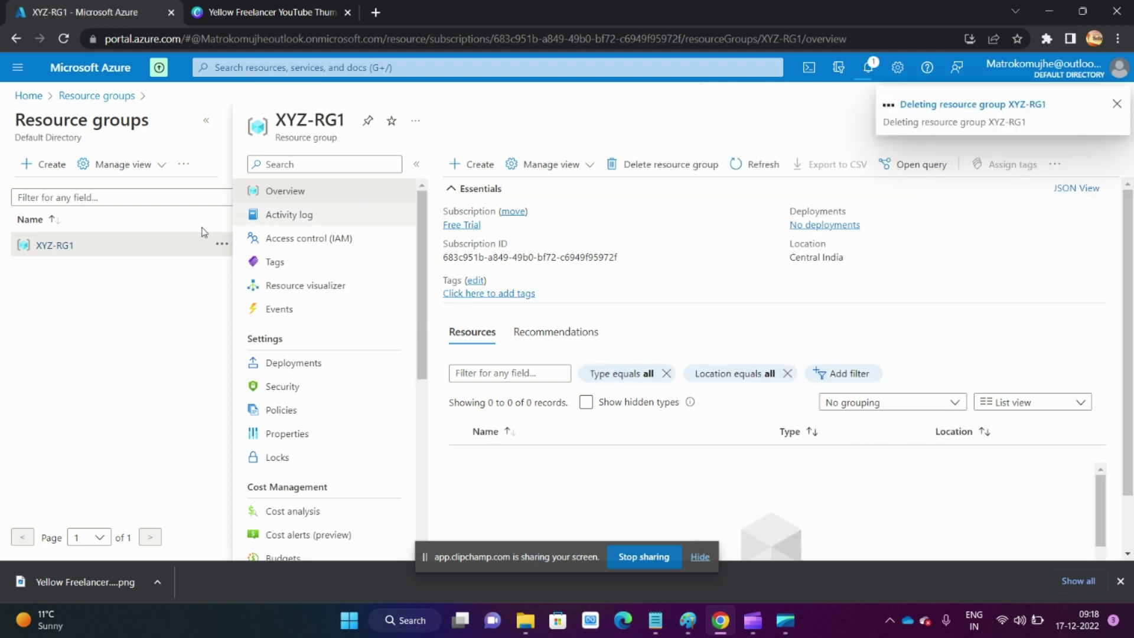
pyautogui.click(1116, 103)
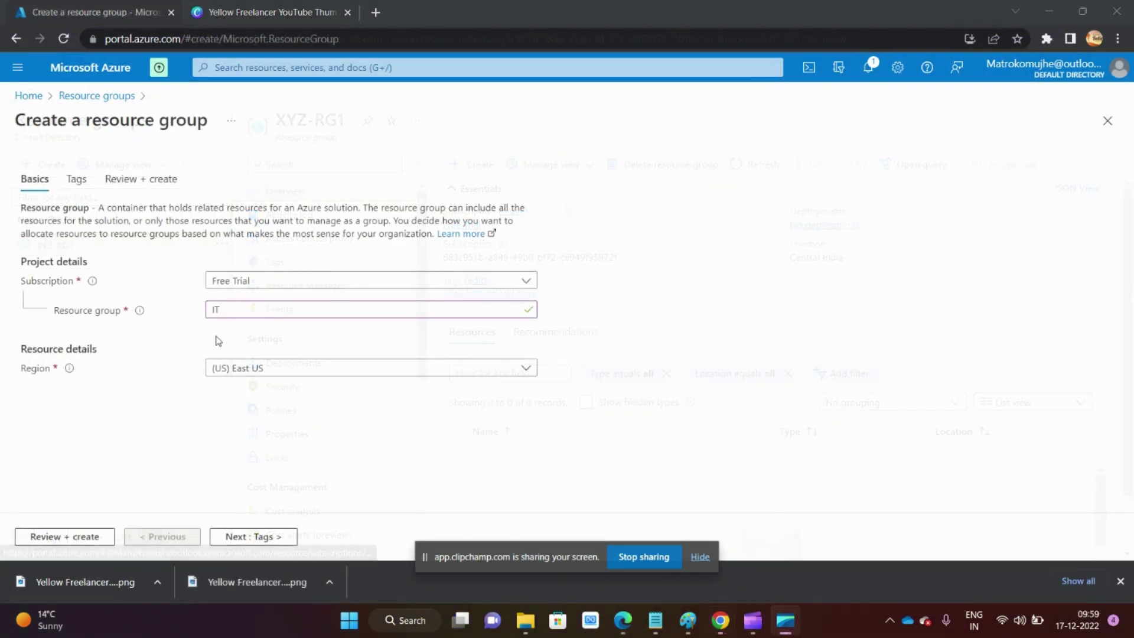
# - Name the new resource group IT and set its region to (Asia Pacific) Central India
pyautogui.hotkey('alt', 'Tab')
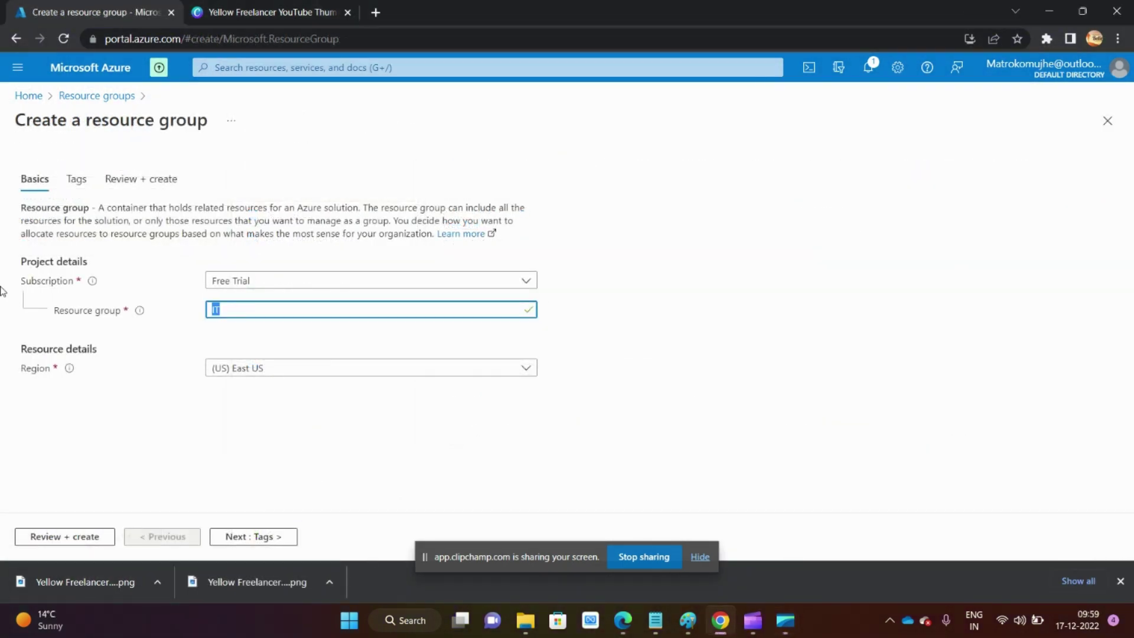
pyautogui.write('IT')
pyautogui.click(274, 369)
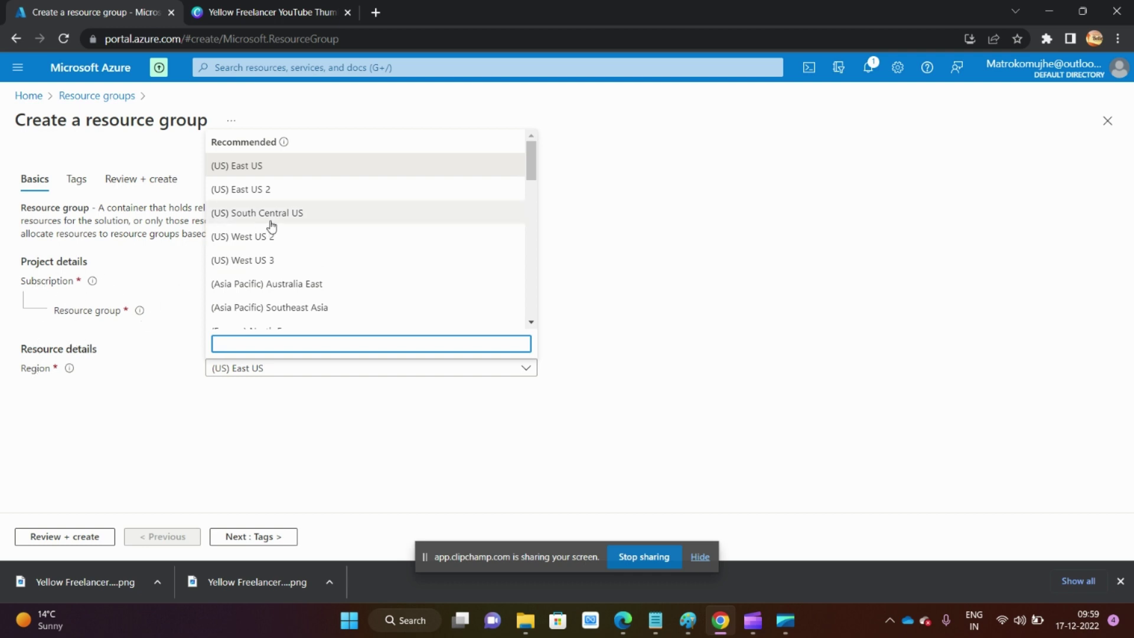
pyautogui.scroll(-2, 271, 222)
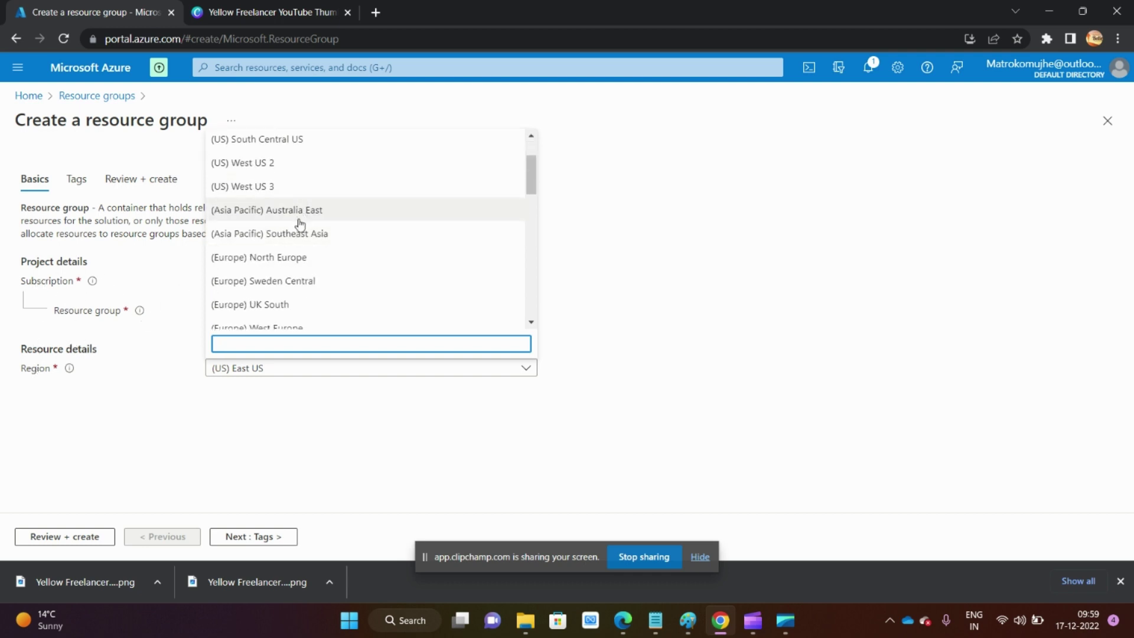
pyautogui.scroll(-3, 299, 223)
pyautogui.scroll(-2, 325, 208)
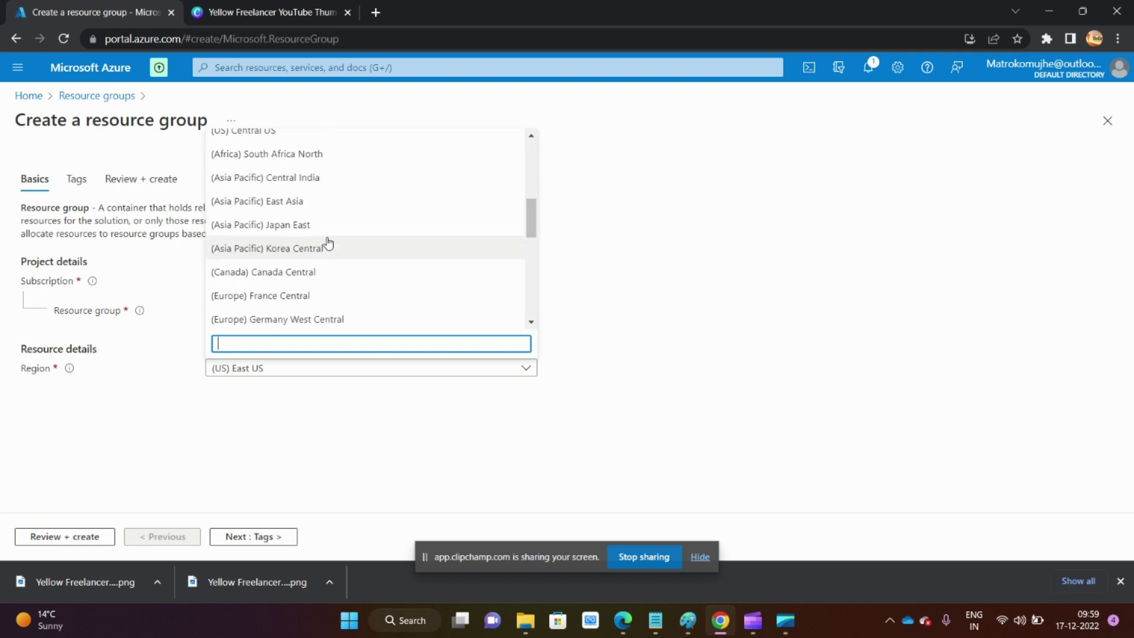
pyautogui.scroll(2, 322, 263)
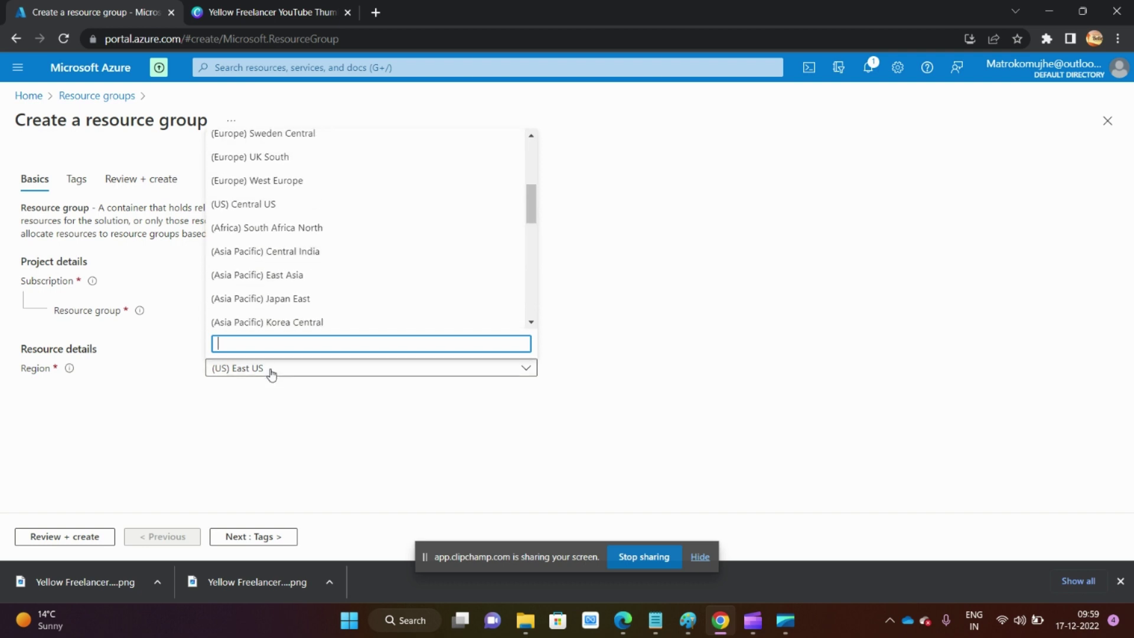
pyautogui.write('in')
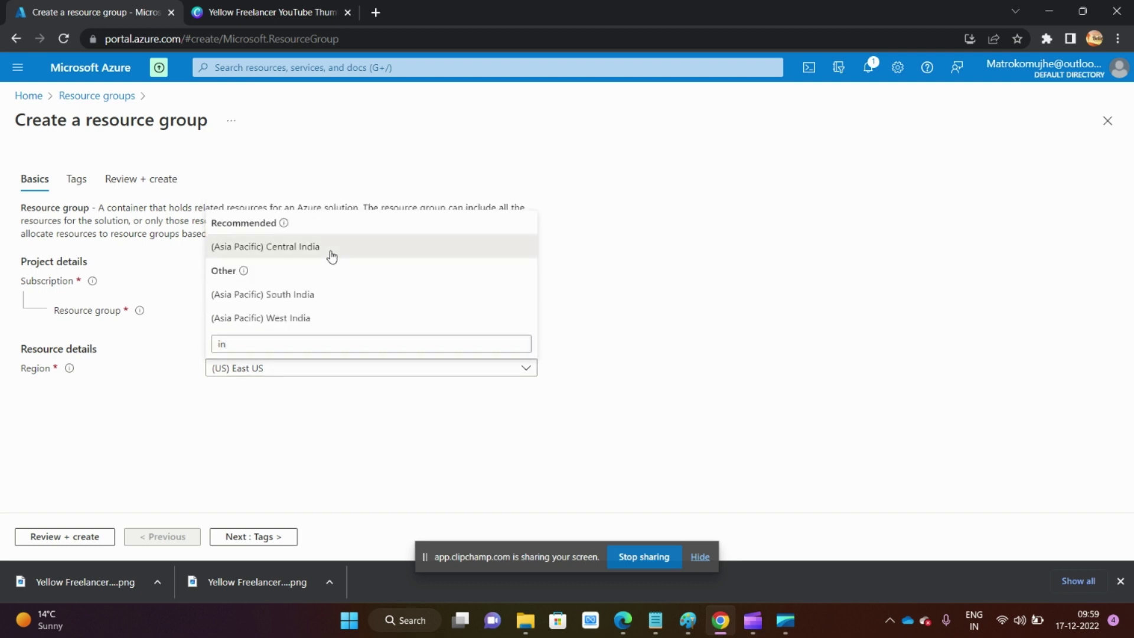
pyautogui.click(329, 253)
# - Pass through Tags and Review + create, create the IT group, and dismiss the notification
pyautogui.click(254, 536)
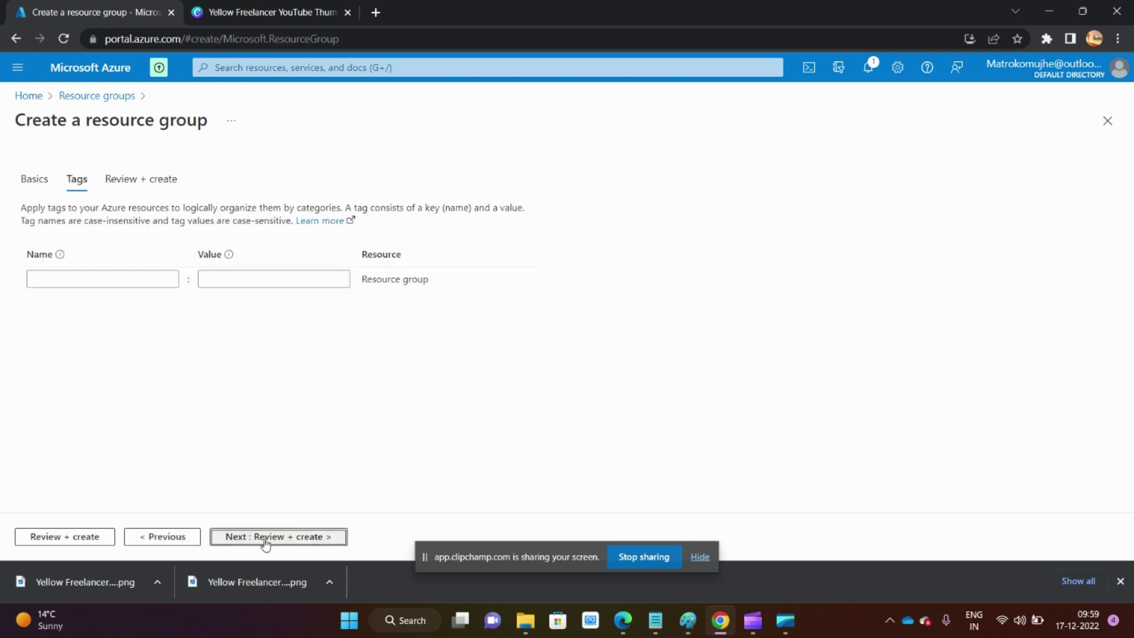
pyautogui.click(301, 532)
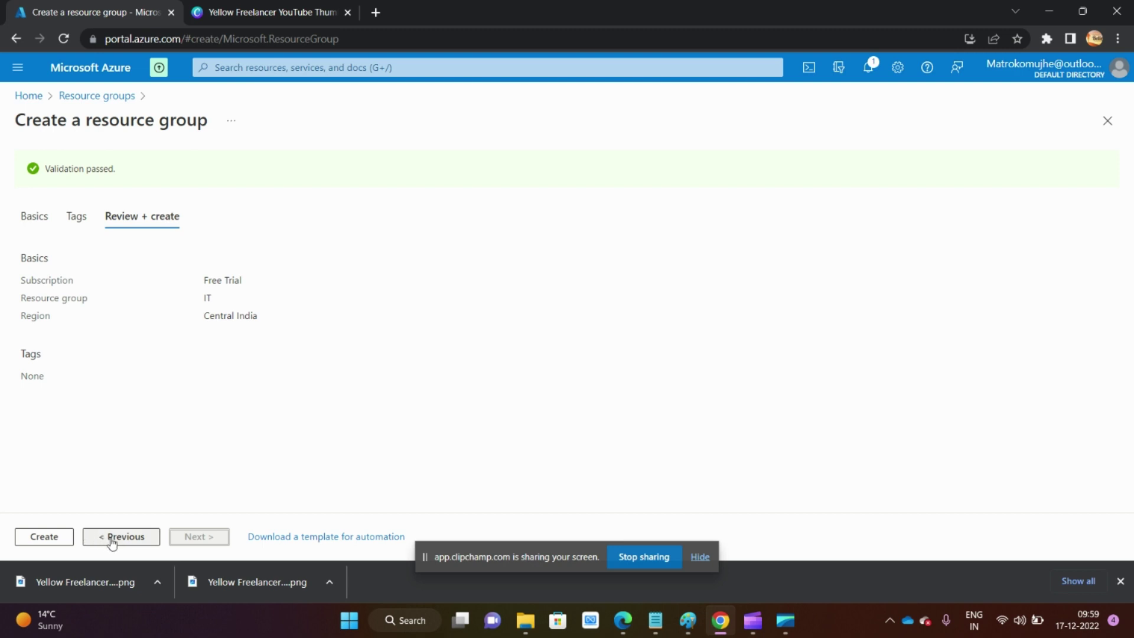
pyautogui.click(41, 542)
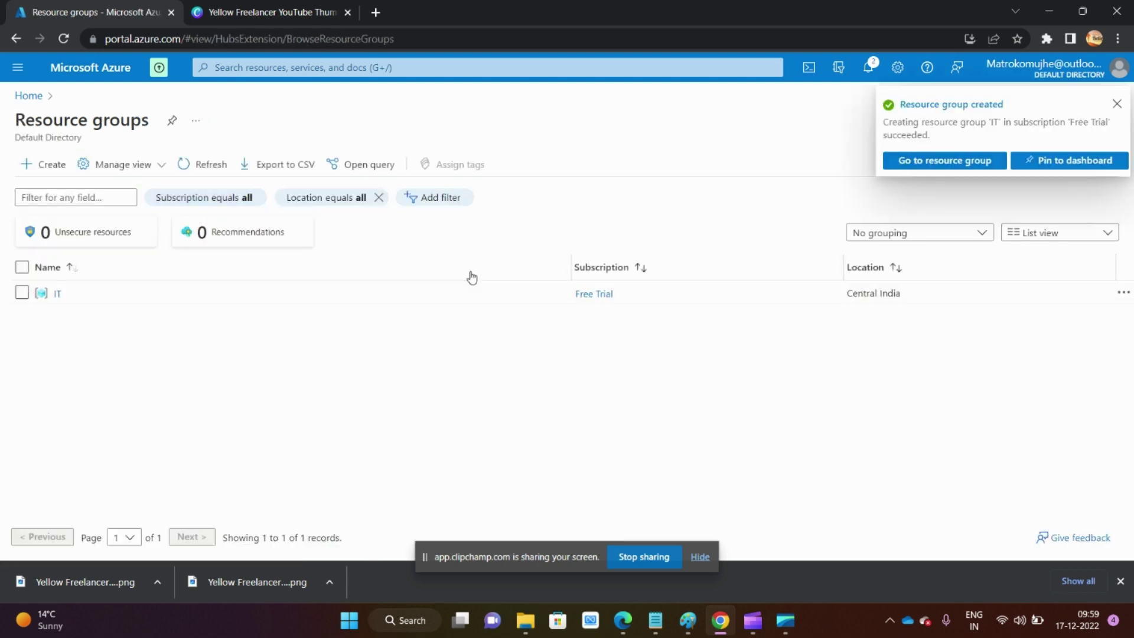
pyautogui.click(1117, 105)
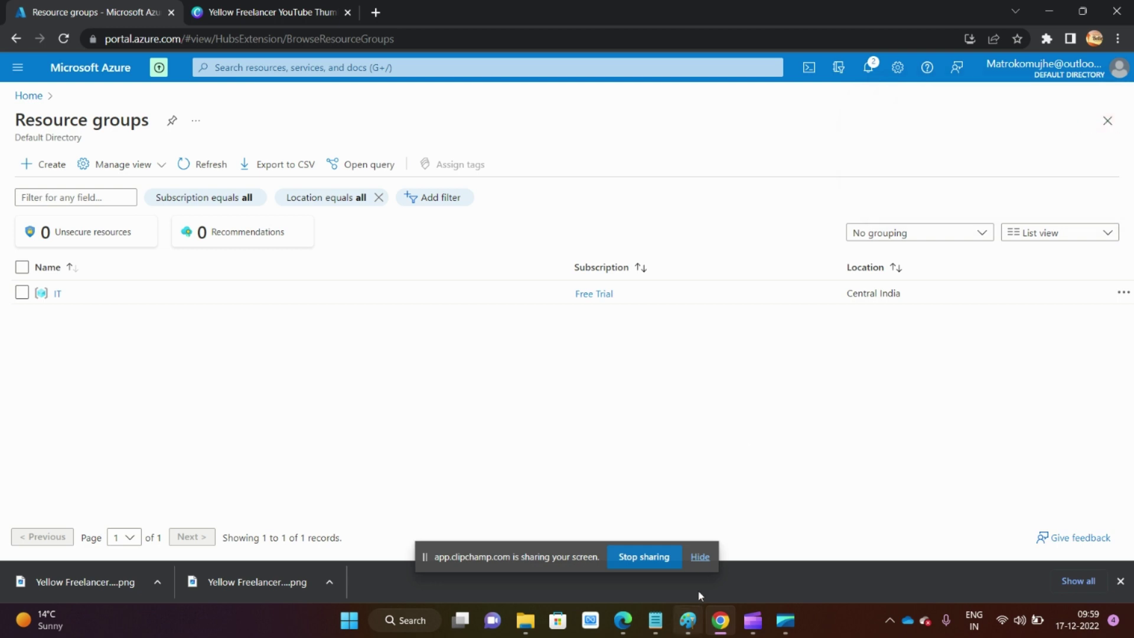
# - In the Paint diagram, draw an oval around the word Tech in the Global Admin box
pyautogui.click(685, 620)
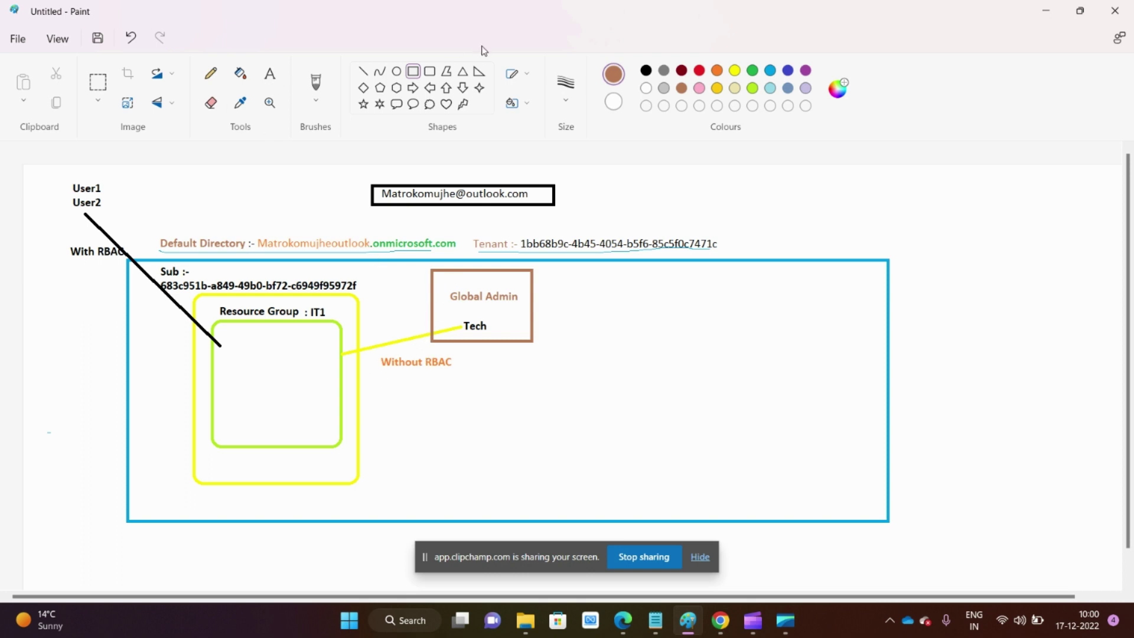
pyautogui.click(396, 71)
pyautogui.moveTo(353, 260)
pyautogui.mouseDown()
pyautogui.moveTo(569, 392)
pyautogui.moveTo(393, 270)
pyautogui.moveTo(356, 261)
pyautogui.mouseUp()
pyautogui.moveTo(462, 315)
pyautogui.mouseDown()
pyautogui.moveTo(466, 334)
pyautogui.moveTo(494, 336)
pyautogui.mouseUp()
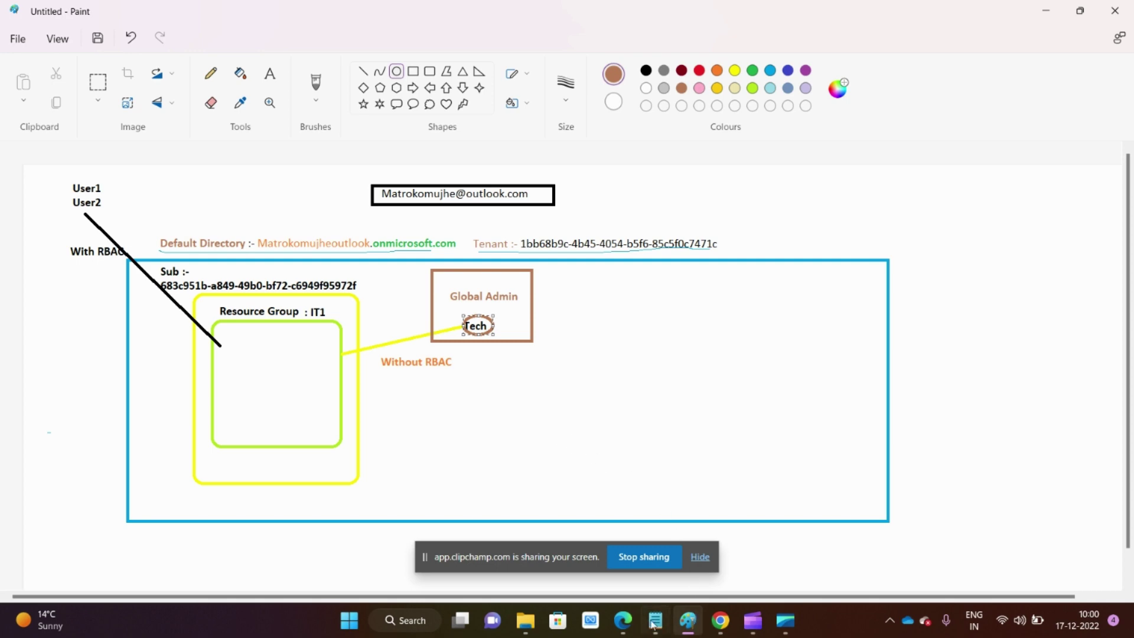
pyautogui.moveTo(626, 625)
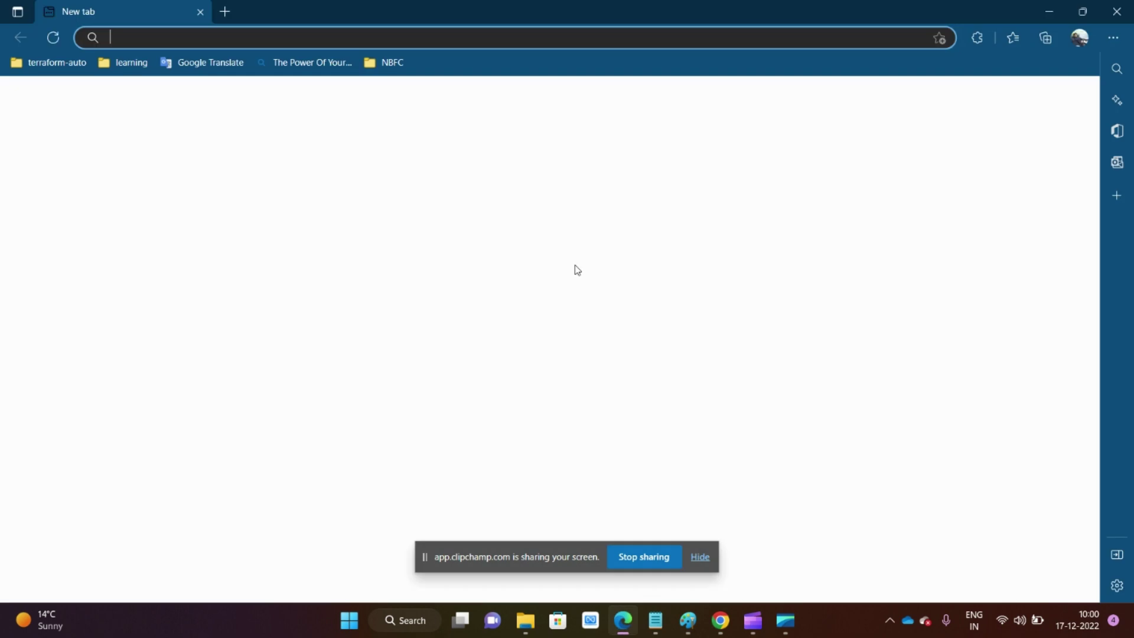
# - Load portal.azure.com in Edge, minimize Edge, and go back to the Azure portal in Chrome
pyautogui.click(242, 34)
pyautogui.write('portal.azure.com')
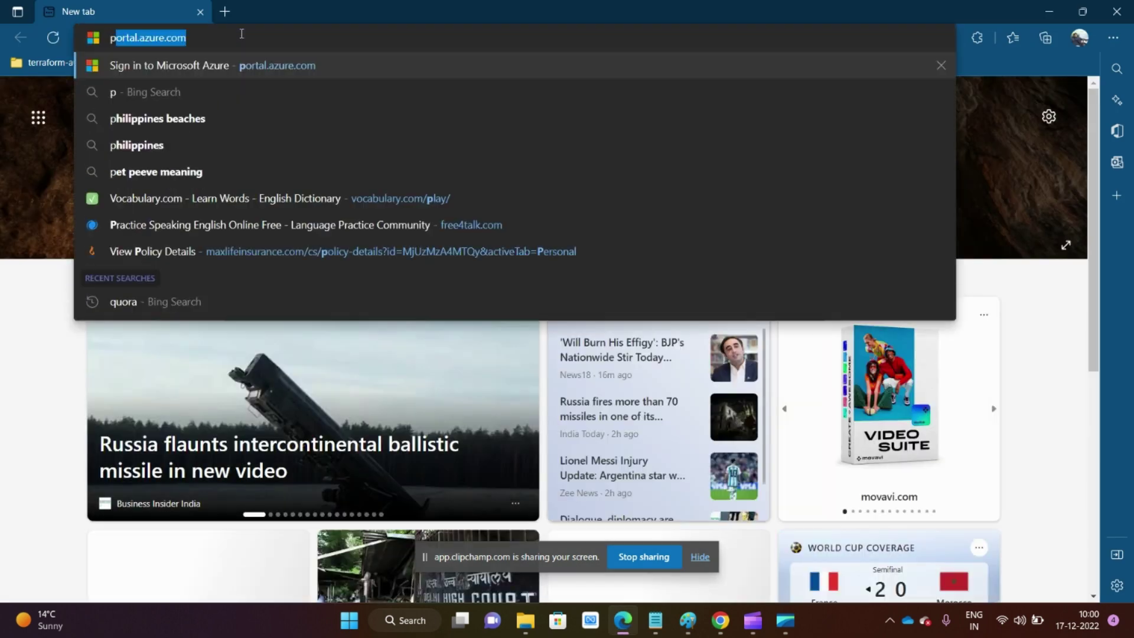
pyautogui.click(331, 65)
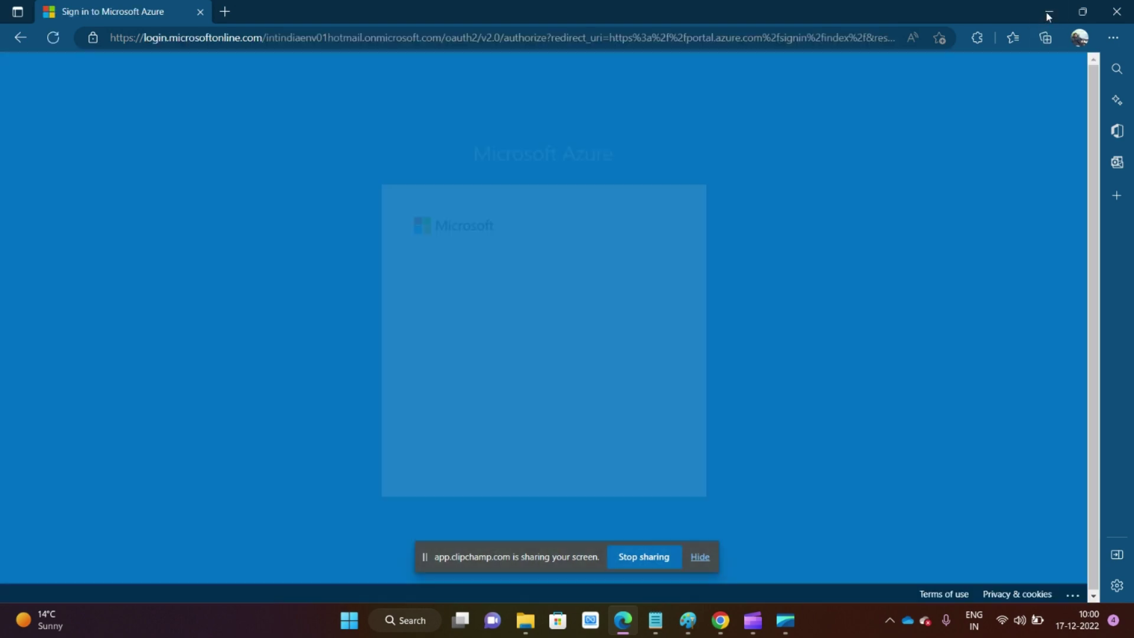
pyautogui.click(1034, 15)
pyautogui.click(720, 620)
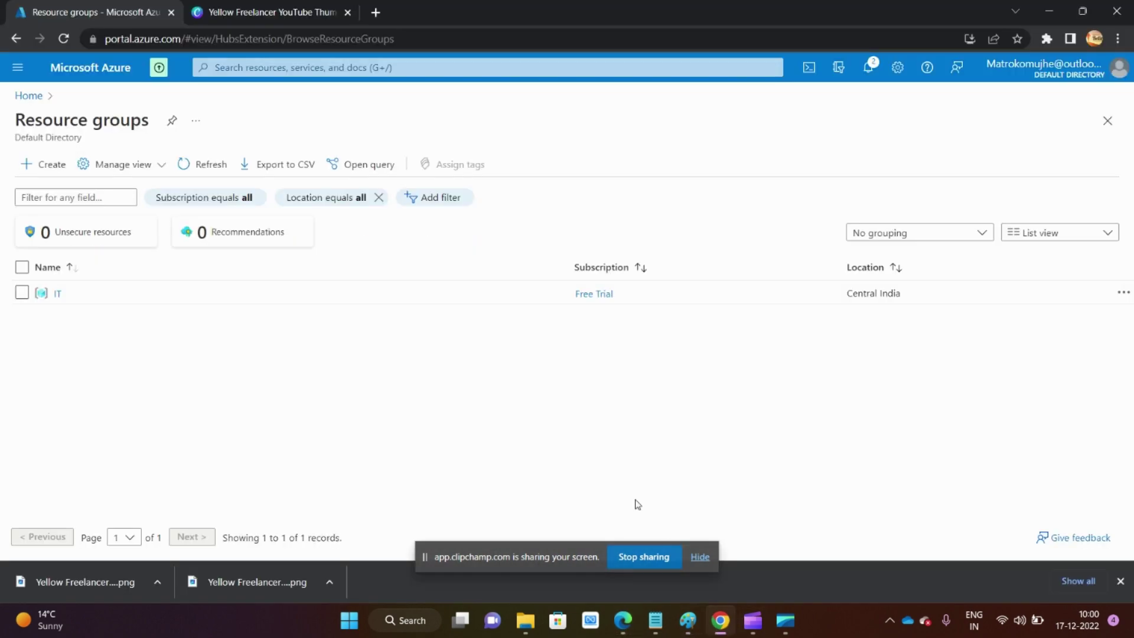
# - Copy the Tech user's principal name from Azure Active Directory, then choose 'Use another account' in Edge
pyautogui.click(272, 70)
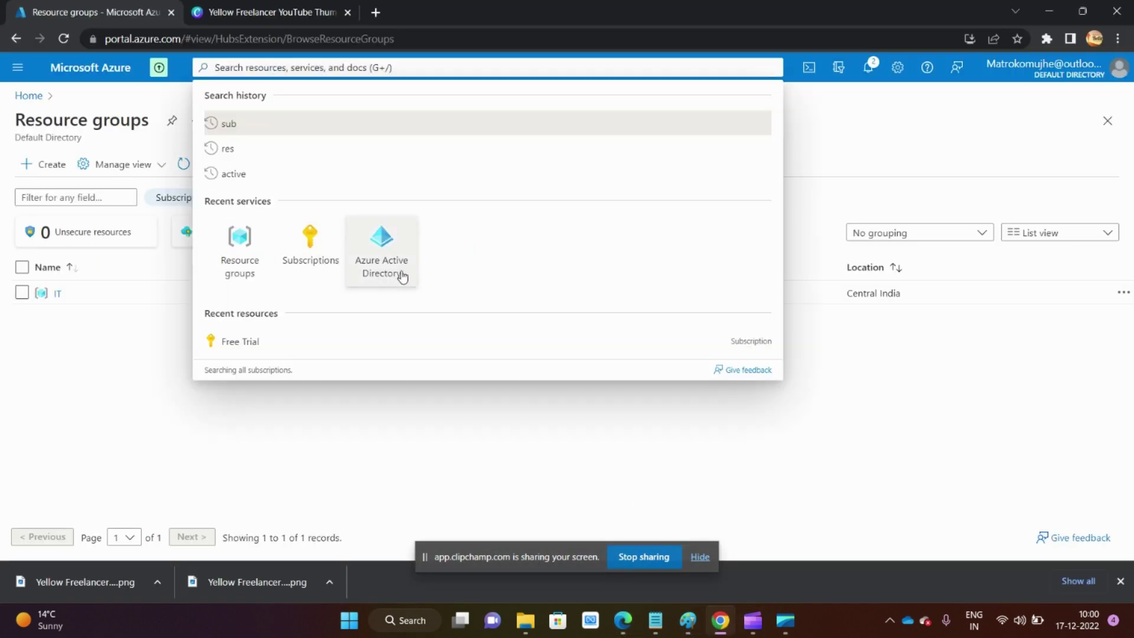
pyautogui.click(396, 263)
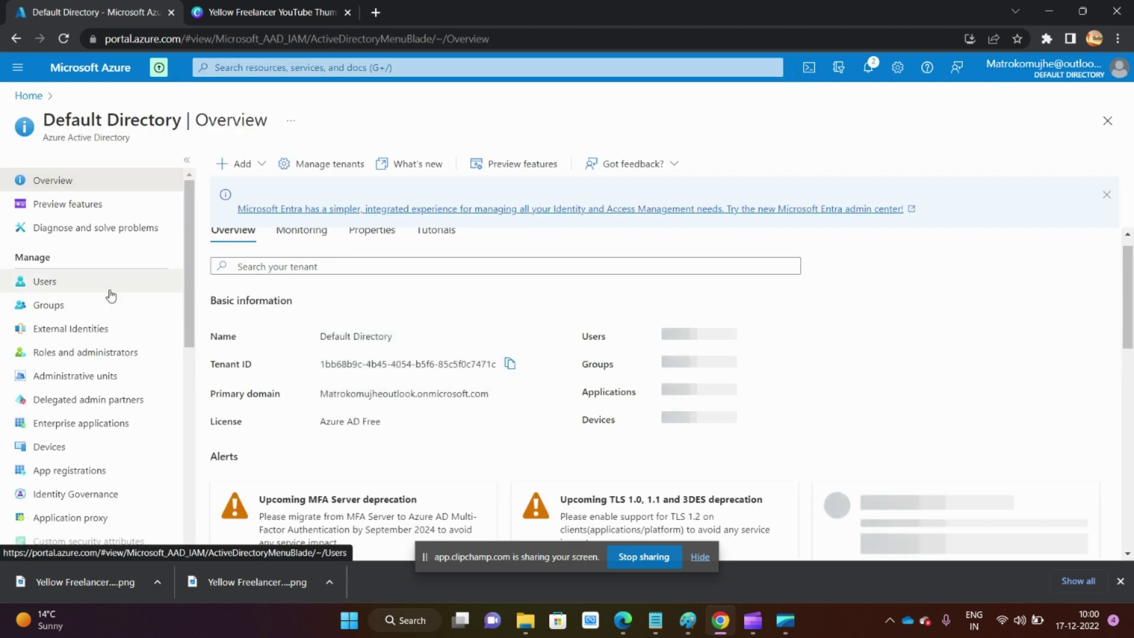
pyautogui.click(109, 285)
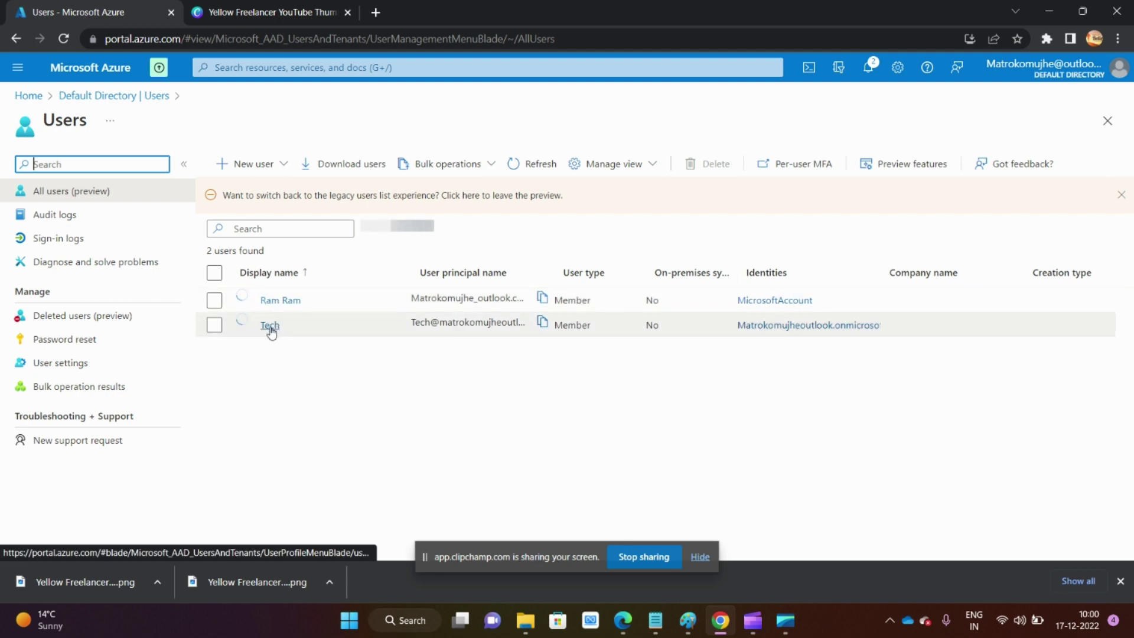
pyautogui.click(270, 326)
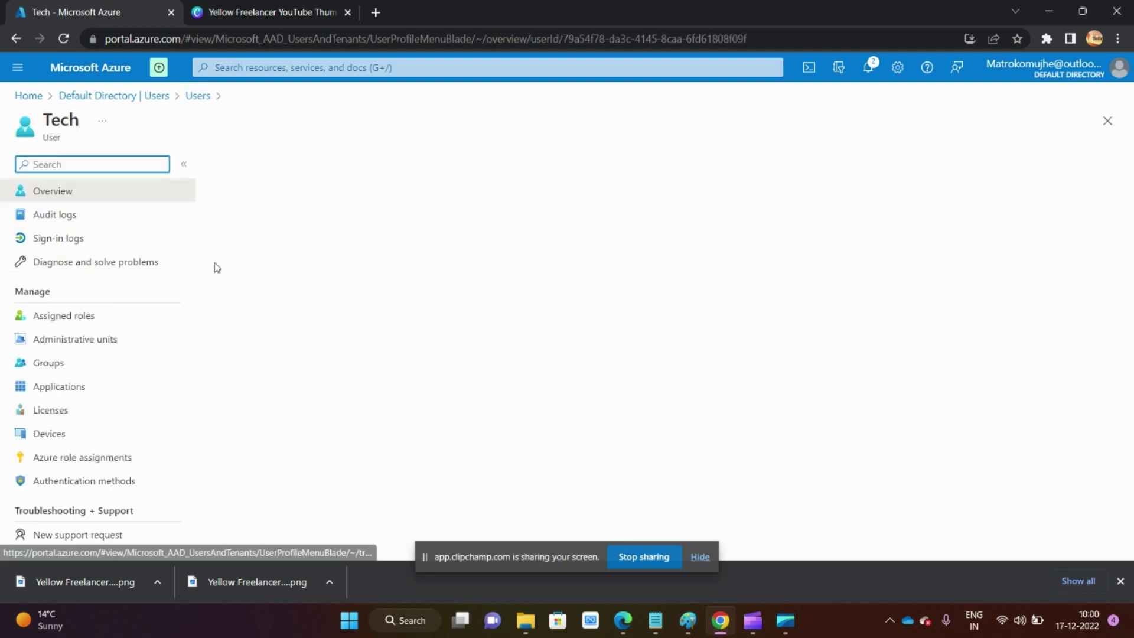
pyautogui.scroll(-1, 369, 293)
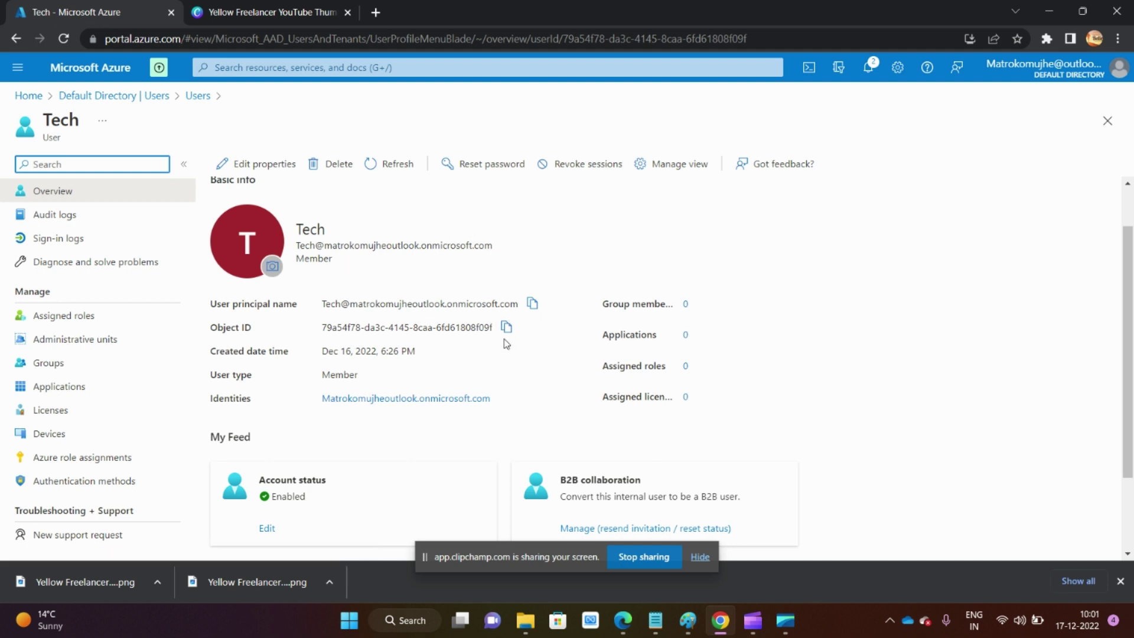
pyautogui.click(534, 303)
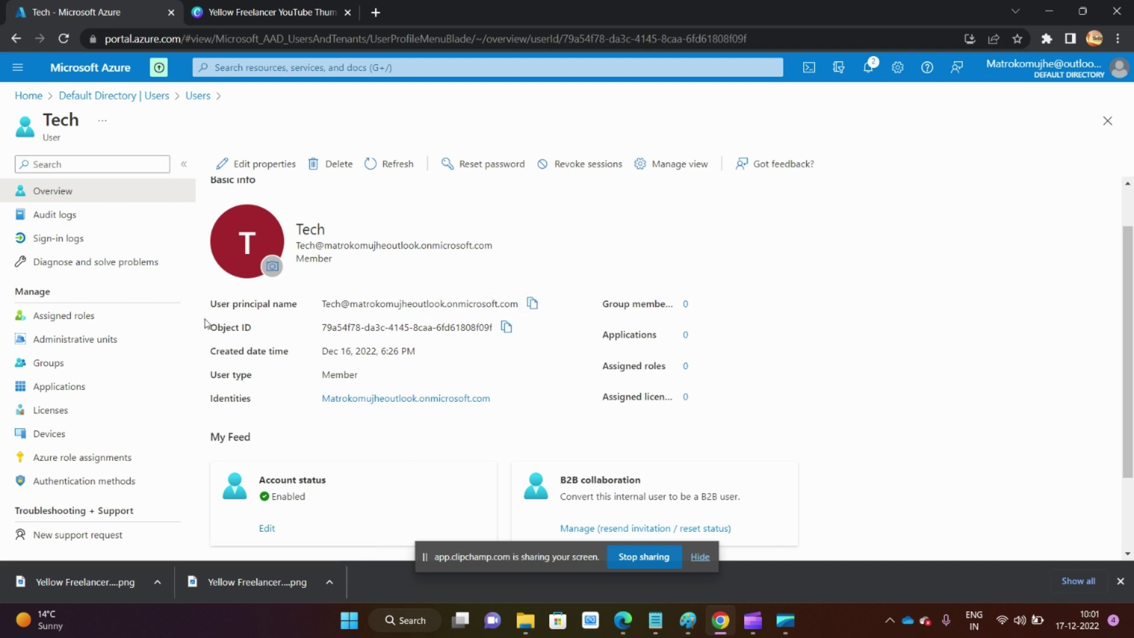
pyautogui.moveTo(323, 303); pyautogui.dragTo(518, 305)
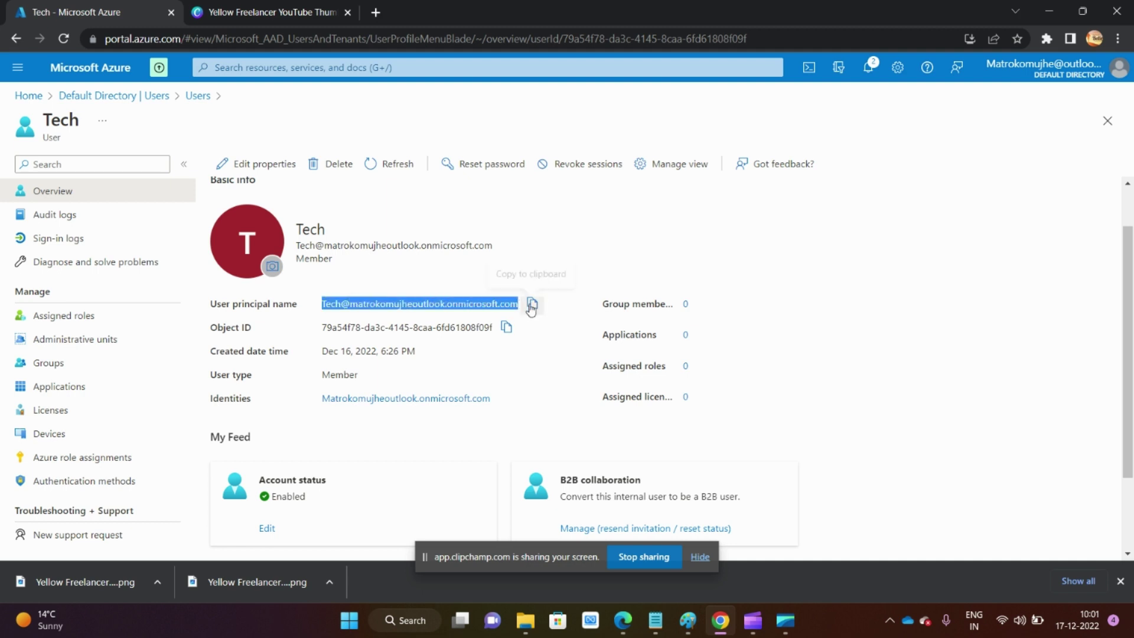
pyautogui.click(532, 303)
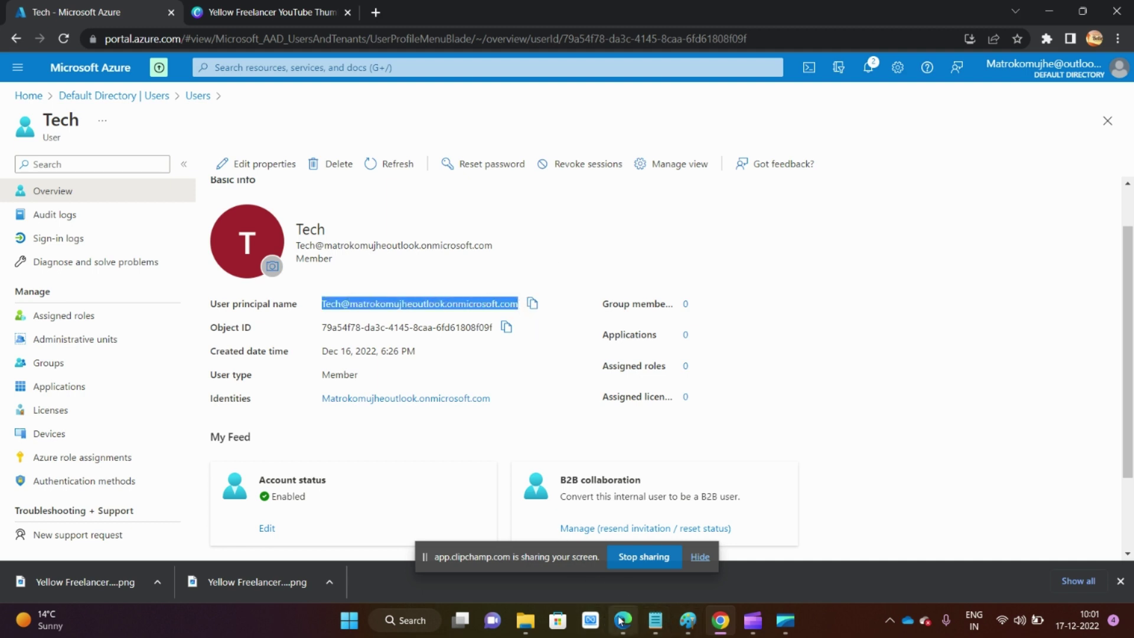
pyautogui.click(623, 619)
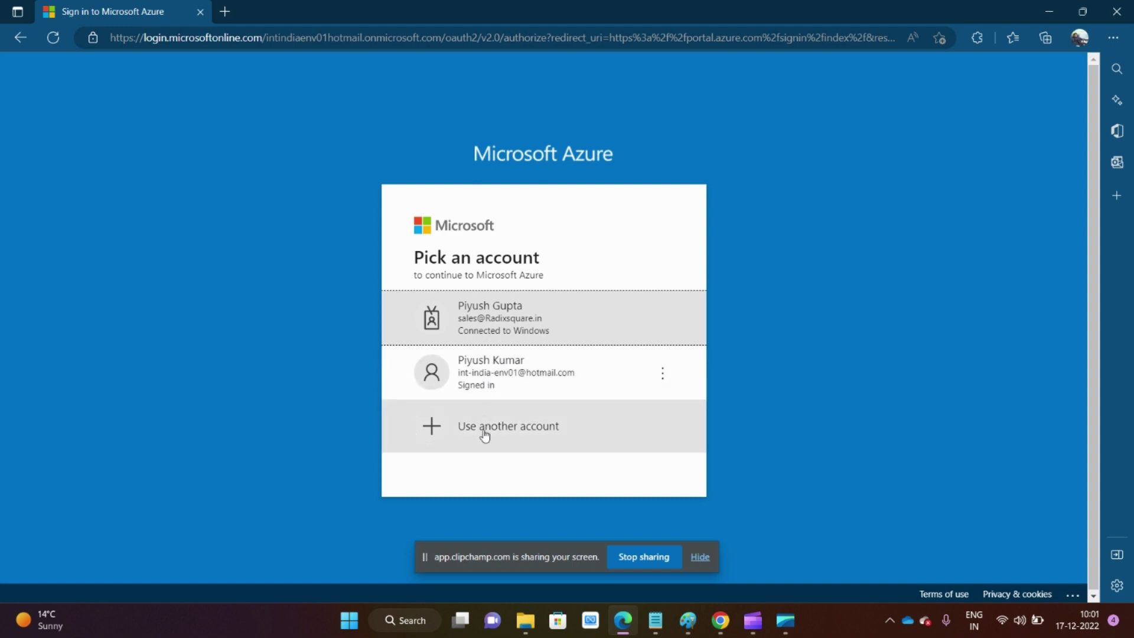
pyautogui.click(483, 427)
# - Enter the saved Tech account's sign-in name in Edge and continue to the password step
pyautogui.click(478, 290)
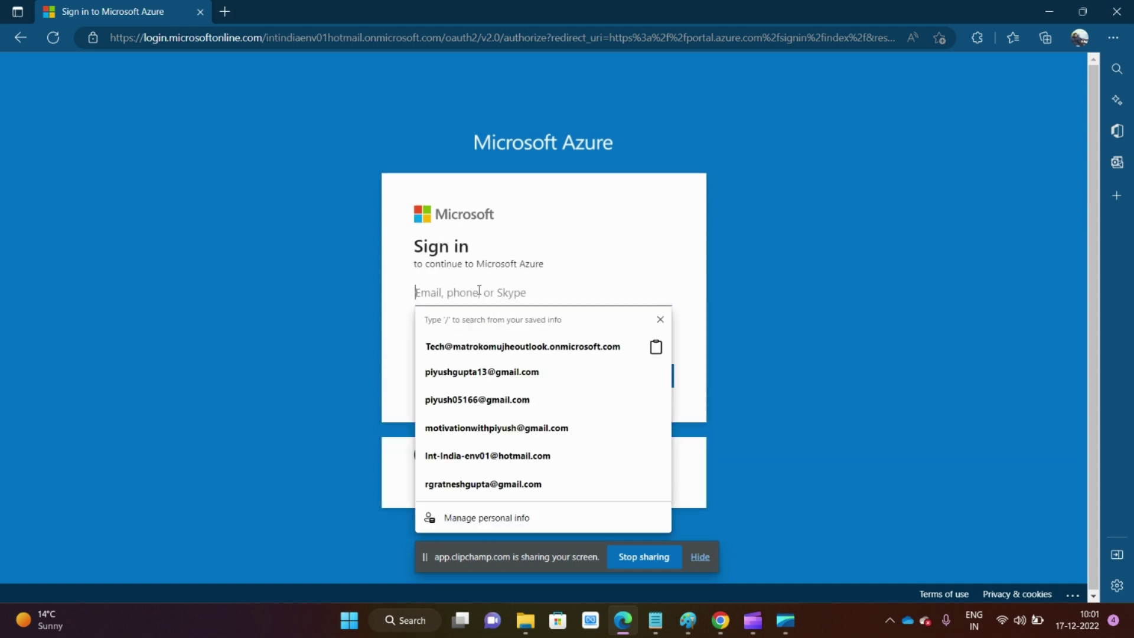
pyautogui.click(522, 346)
pyautogui.click(683, 248)
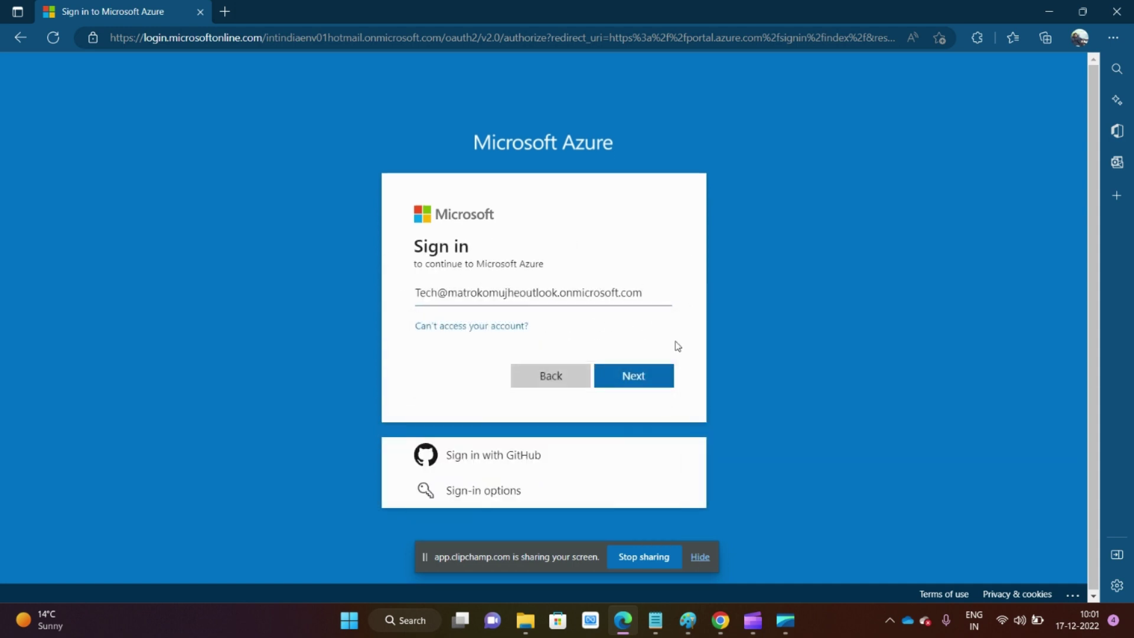
pyautogui.click(652, 388)
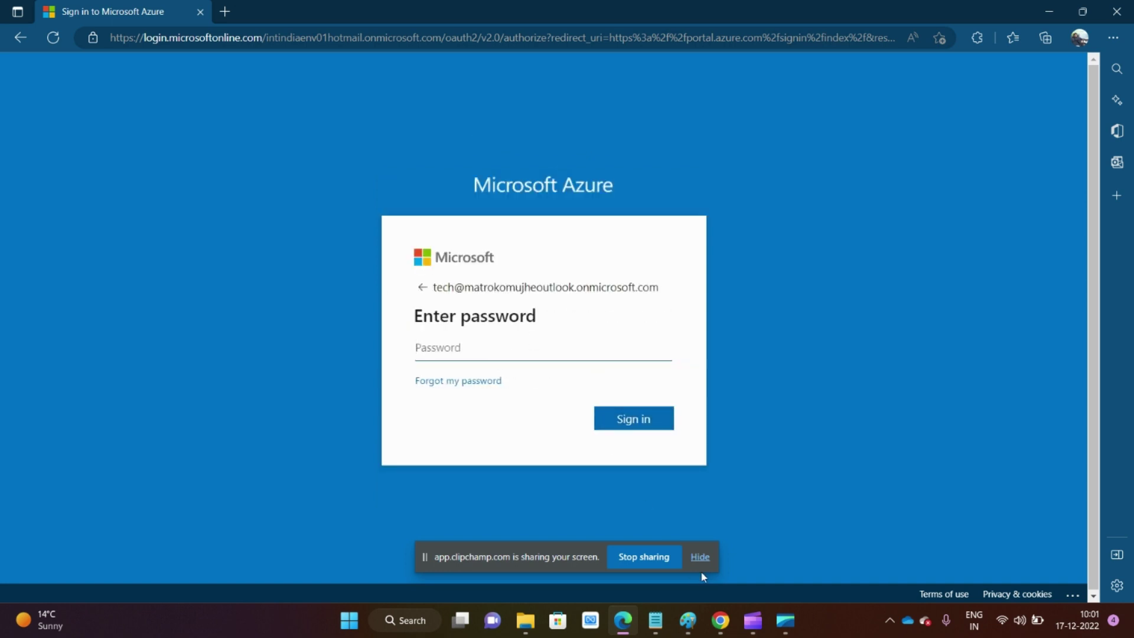
# - On the Tech user's page in Chrome, start a password reset
pyautogui.click(720, 620)
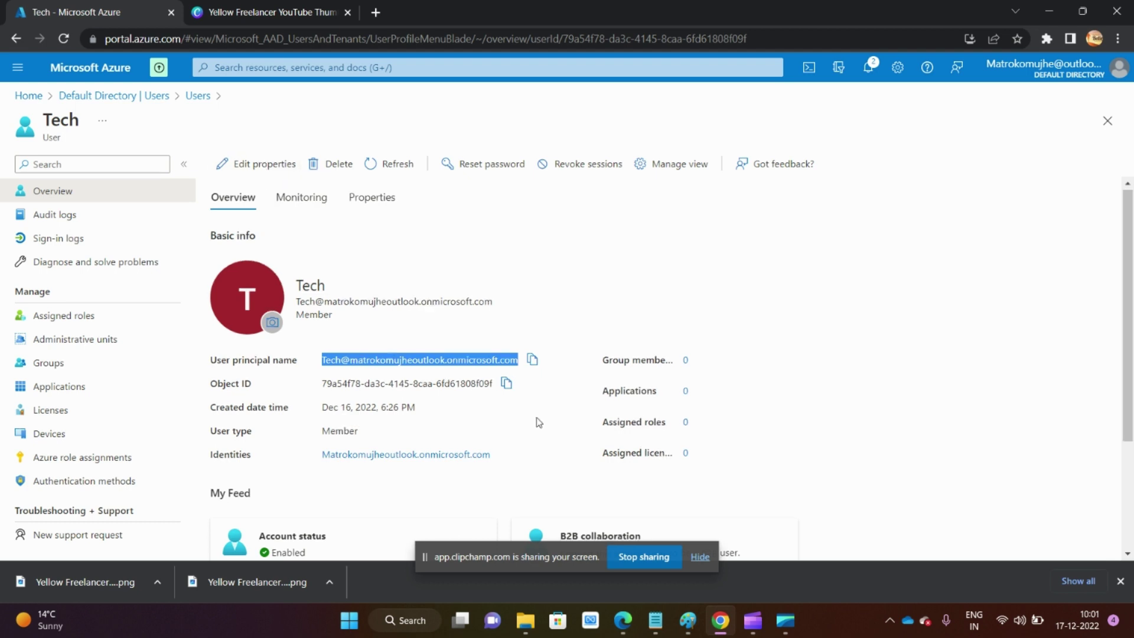
pyautogui.scroll(-3, 515, 424)
pyautogui.scroll(3, 269, 437)
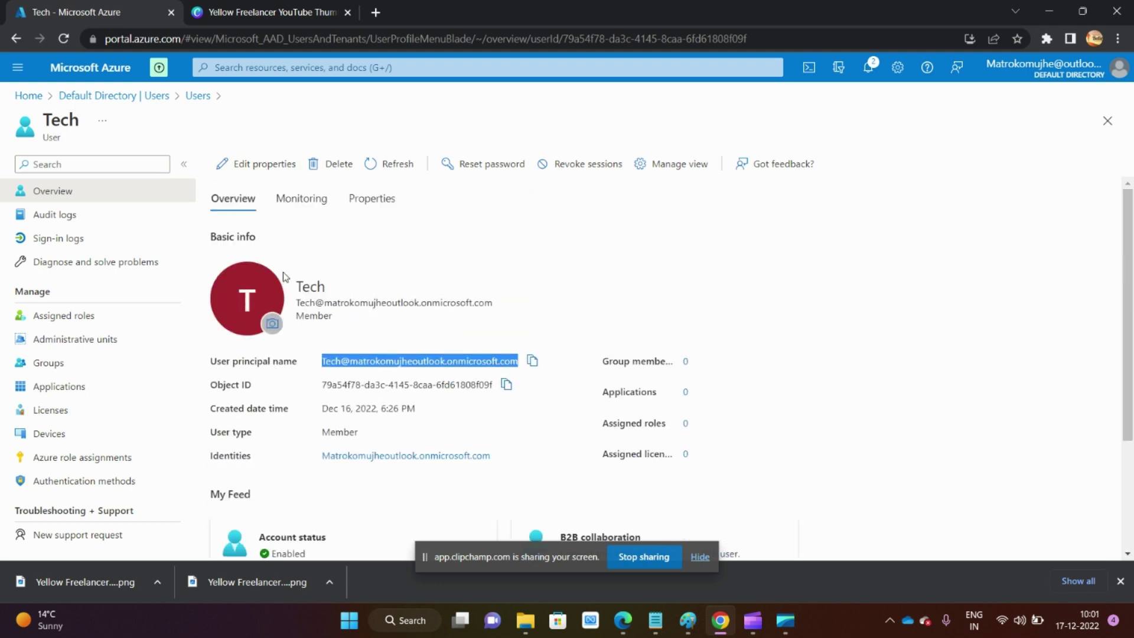
pyautogui.click(488, 167)
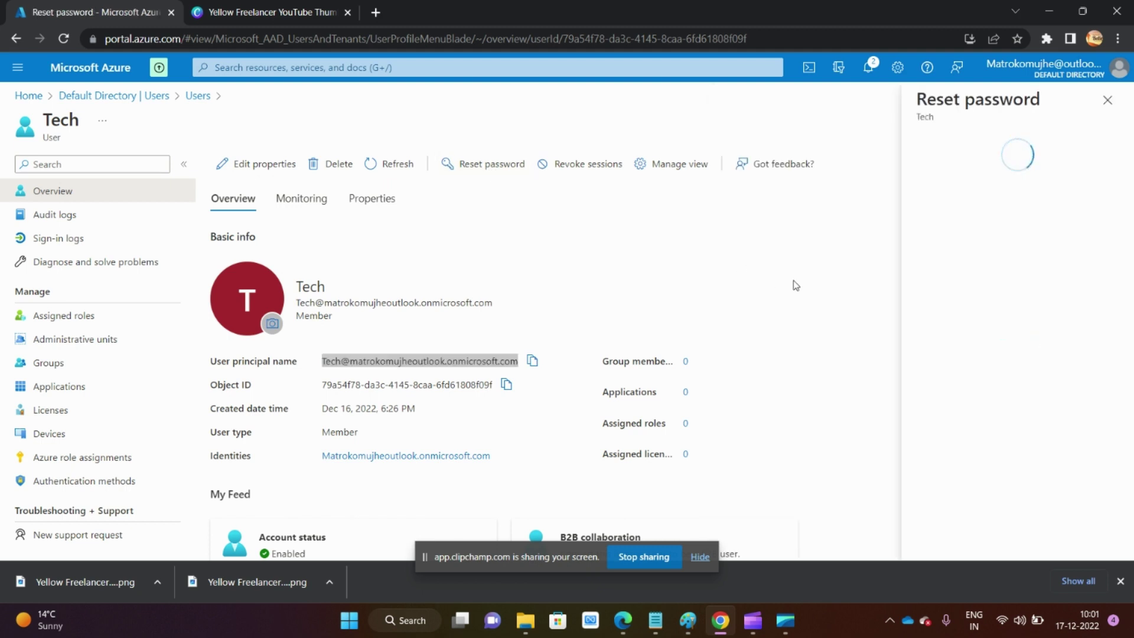
# - Reset Tech's password, copy the temporary password, and minimize Chrome
pyautogui.click(968, 216)
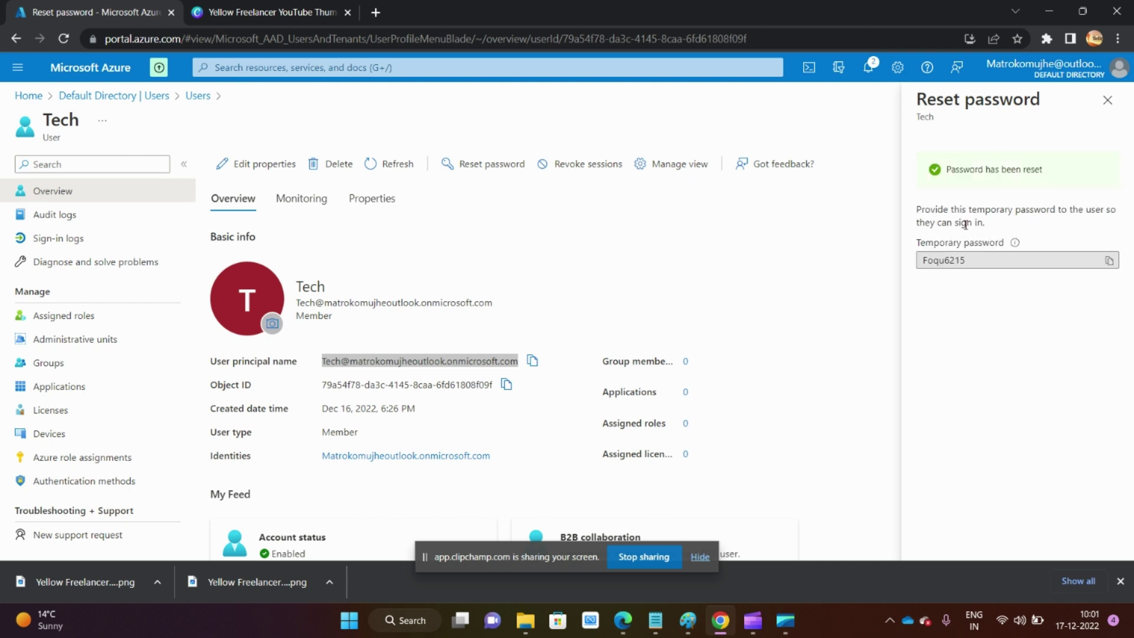
pyautogui.click(1110, 261)
pyautogui.click(1048, 11)
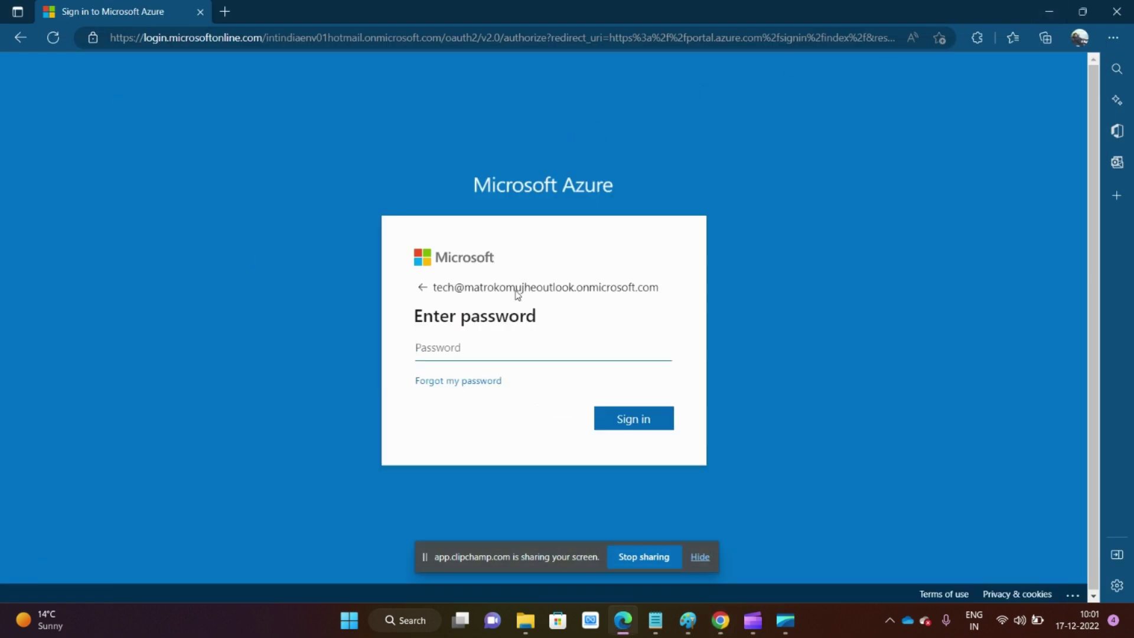
# - Sign in as Tech with the pasted temporary password, declining to save it
pyautogui.hotkey('ctrl', 'v')
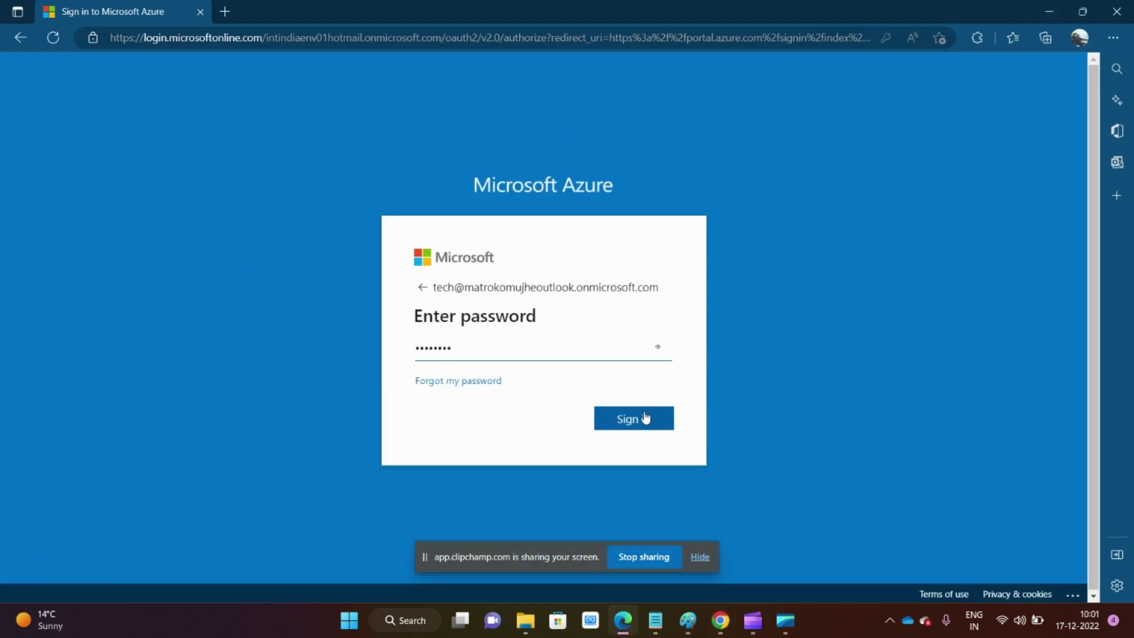
pyautogui.click(643, 413)
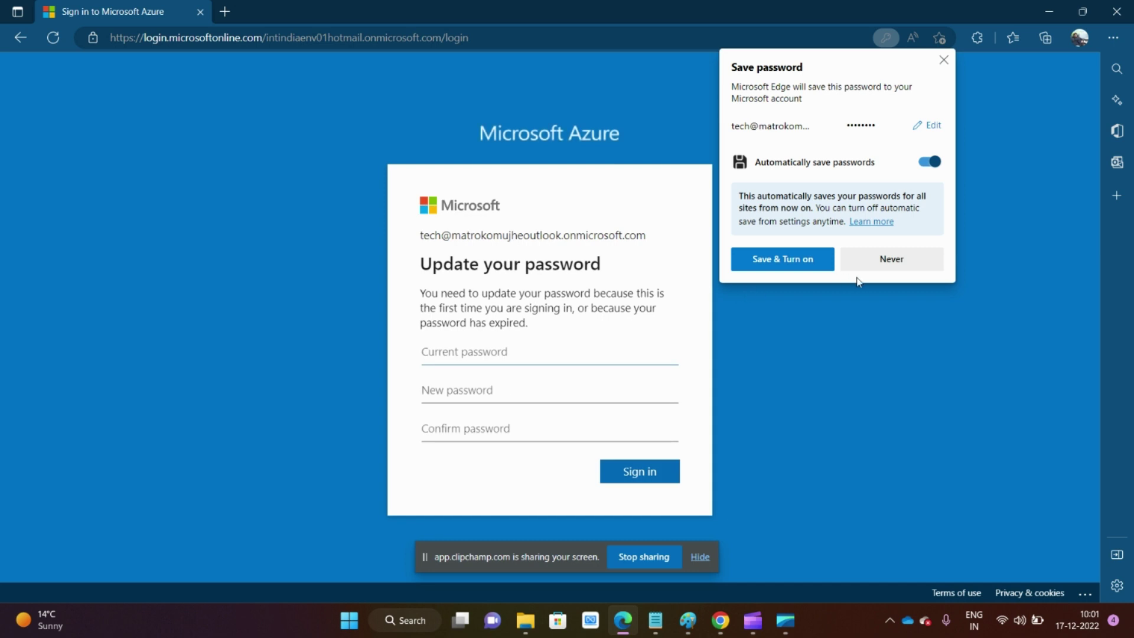
pyautogui.click(885, 260)
# - Replace the temporary password with a new confirmed password, sign in, and decline saving it
pyautogui.hotkey('ctrl', 'v')
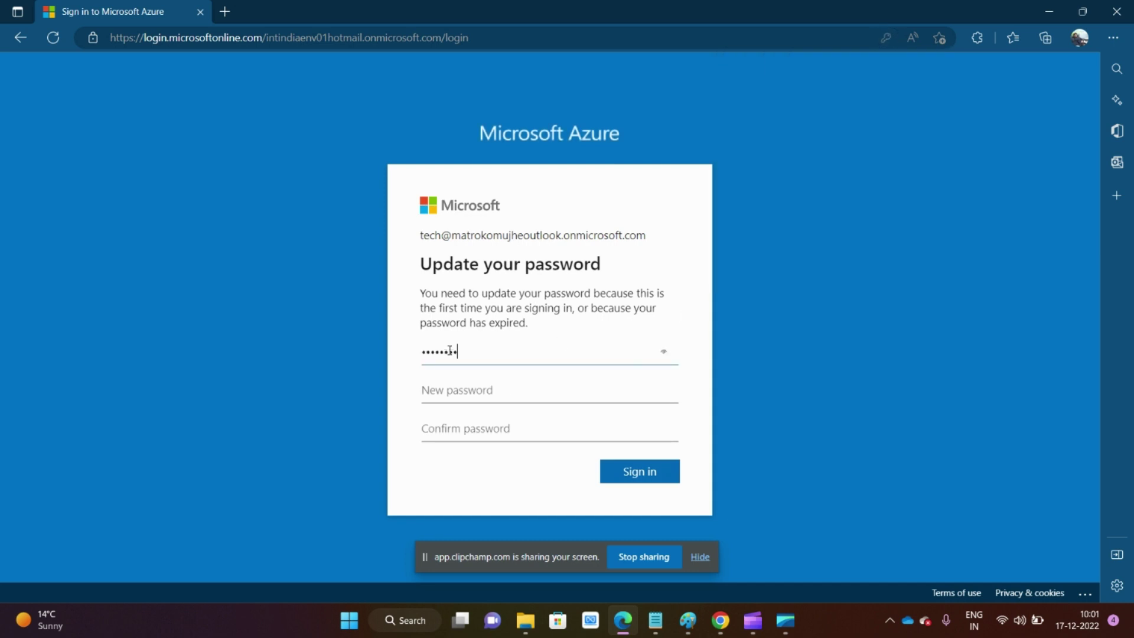
pyautogui.click(465, 392)
pyautogui.write('•')
pyautogui.press('Tab')
pyautogui.write('•')
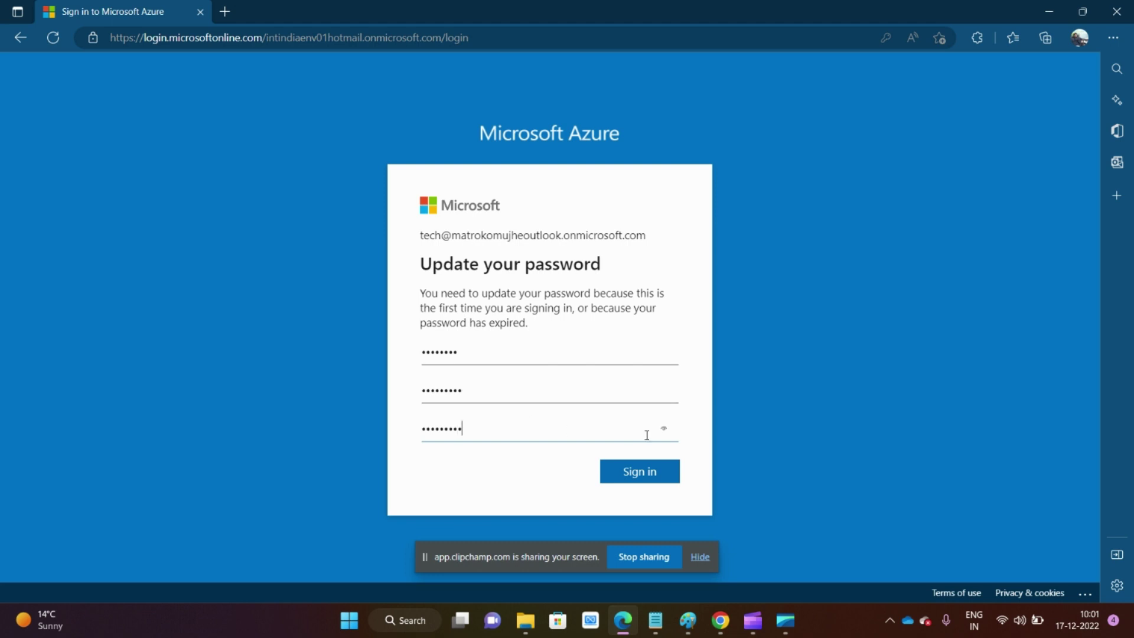
pyautogui.click(633, 475)
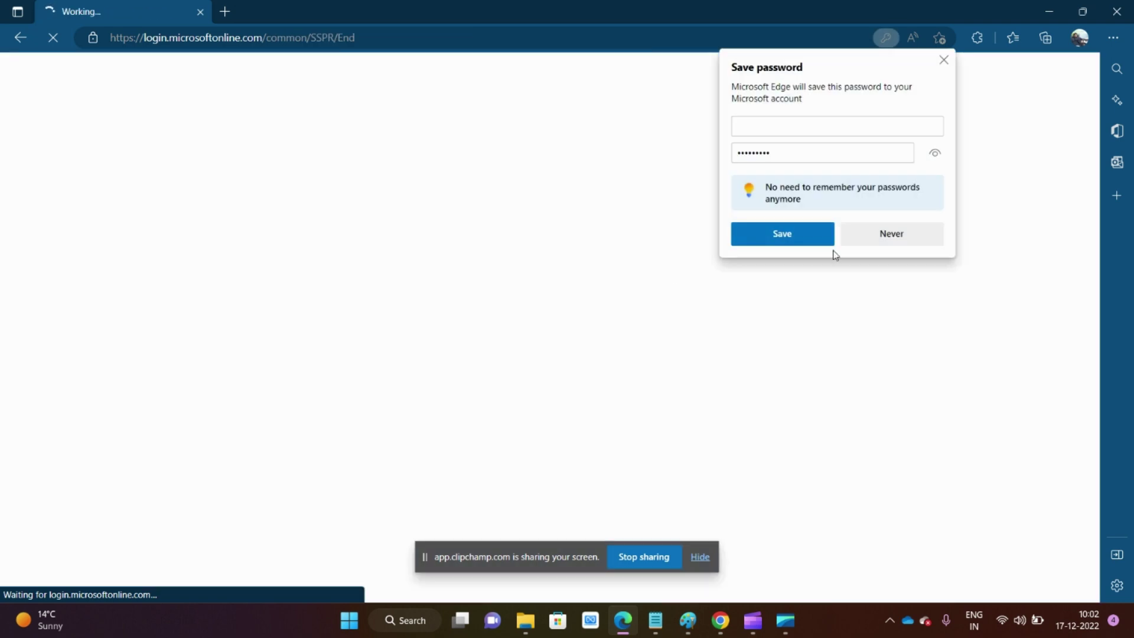
pyautogui.click(882, 236)
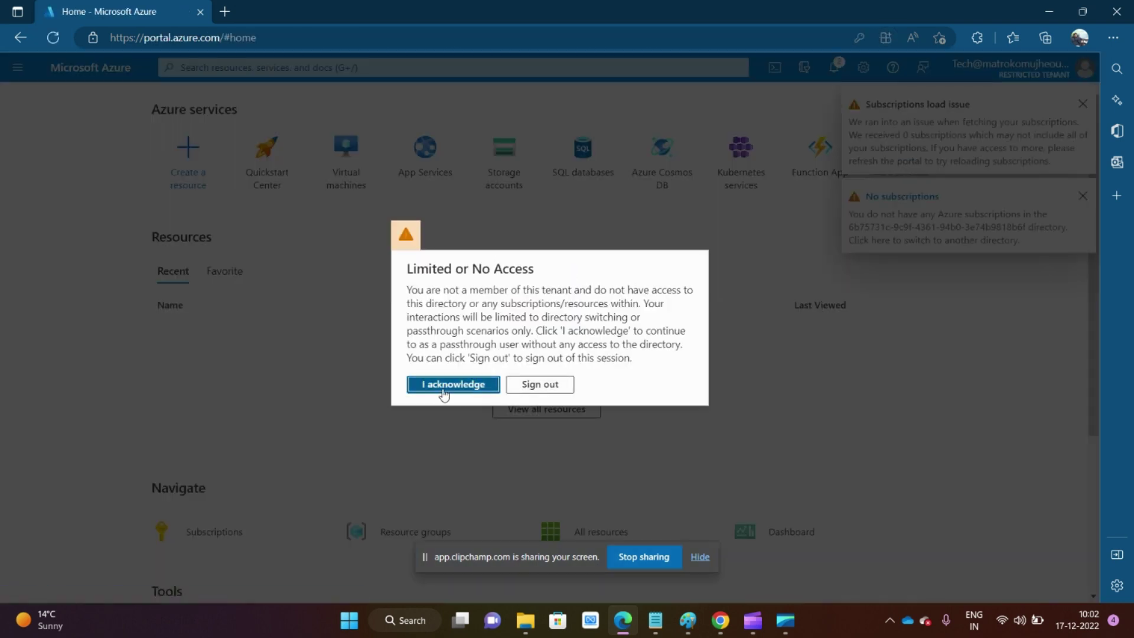
# - Acknowledge the limited access notice, skip the tour, and dismiss the subscription warnings
pyautogui.click(443, 391)
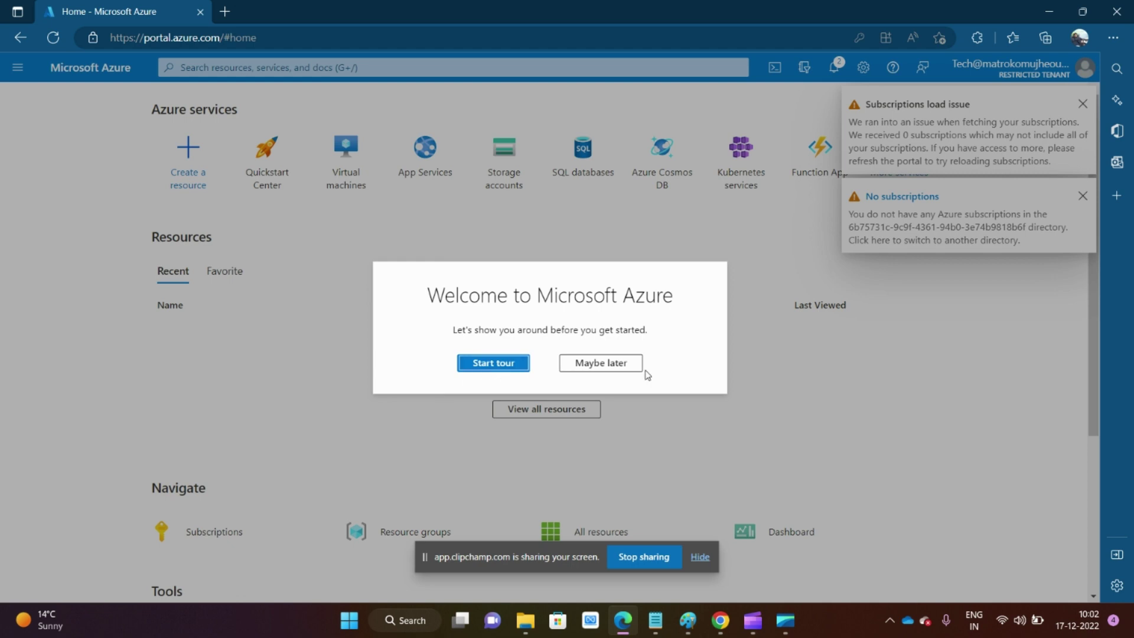
pyautogui.click(621, 372)
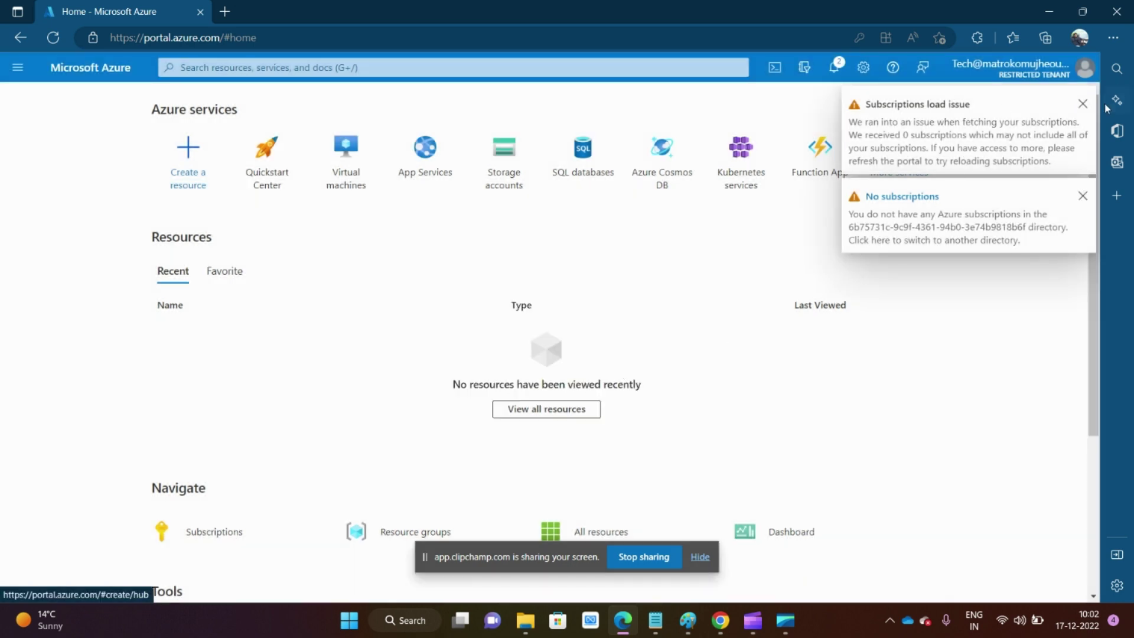
pyautogui.click(1082, 104)
pyautogui.click(1082, 106)
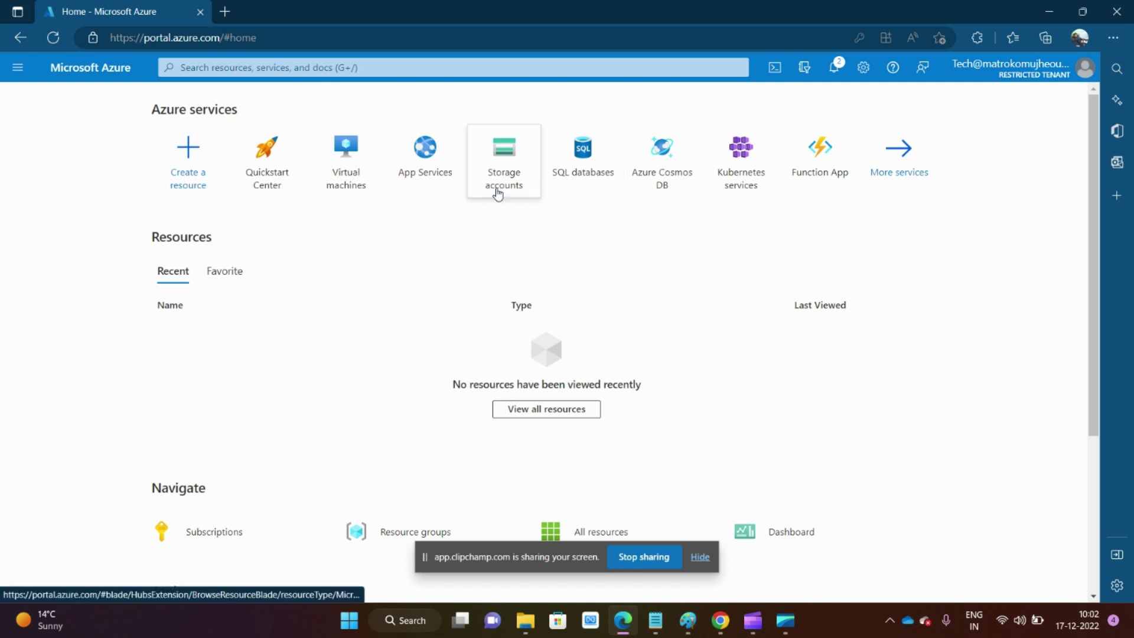
# - Search for and open Azure Active Directory, then dismiss the resulting error notifications
pyautogui.click(304, 68)
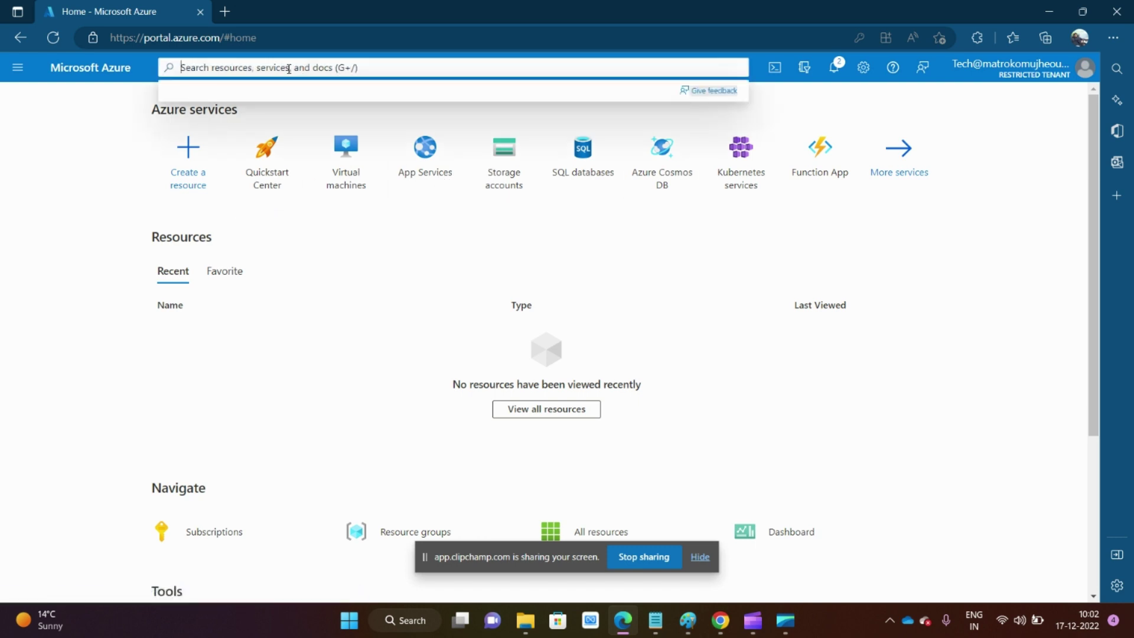
pyautogui.write('active')
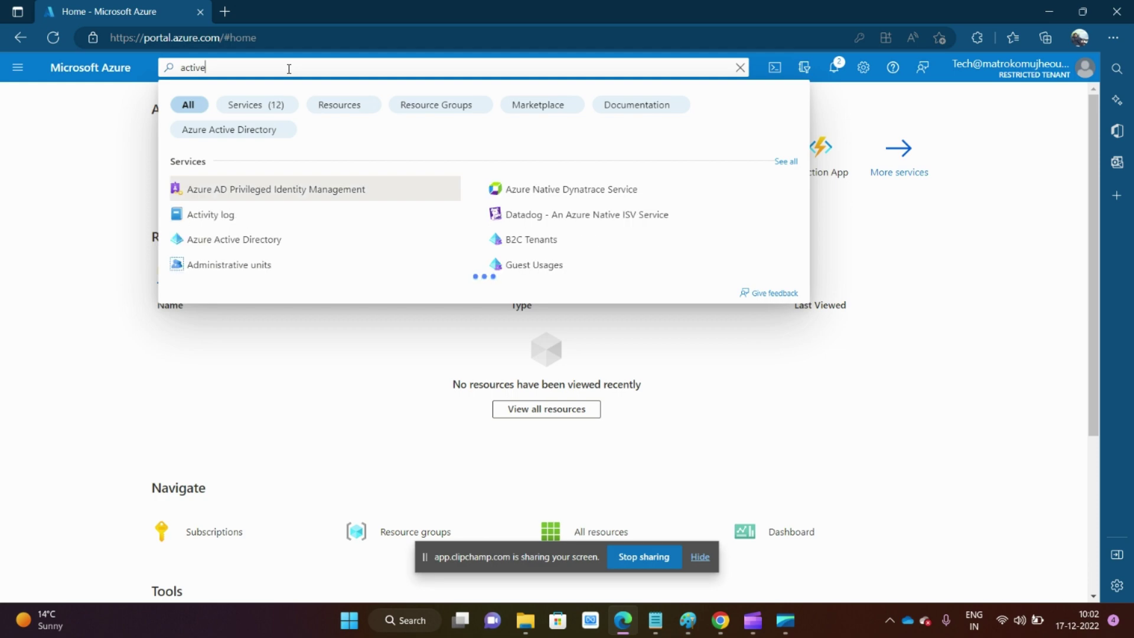
pyautogui.click(247, 243)
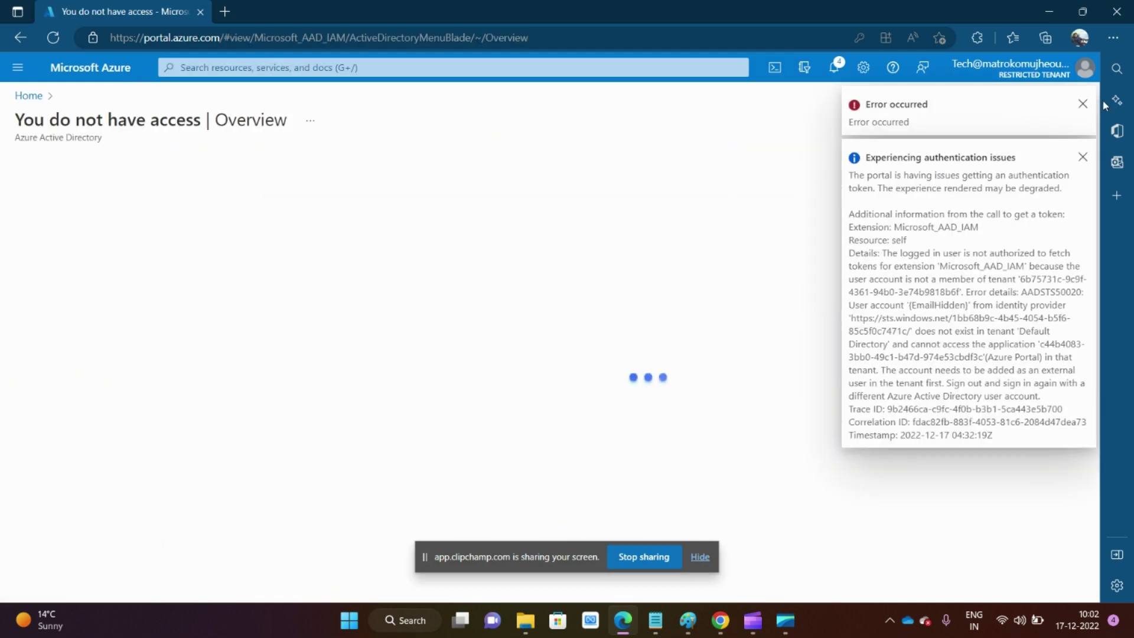
pyautogui.click(1083, 105)
pyautogui.click(1083, 107)
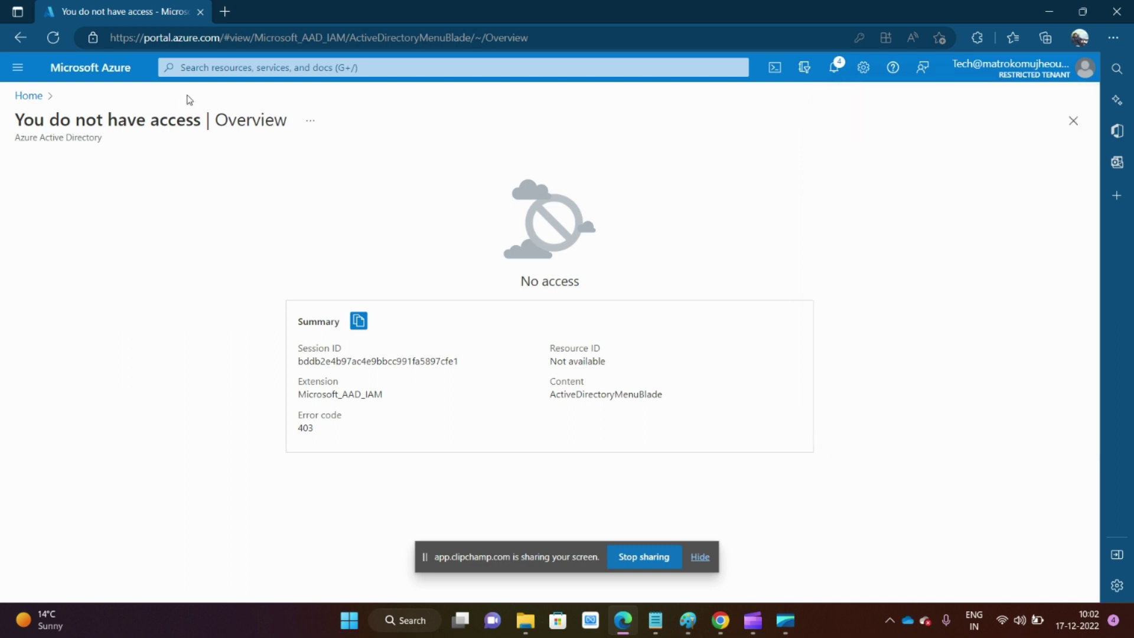
# - Open Resource groups, review the access-denied notification, and minimize Edge to show the Paint diagram
pyautogui.click(212, 69)
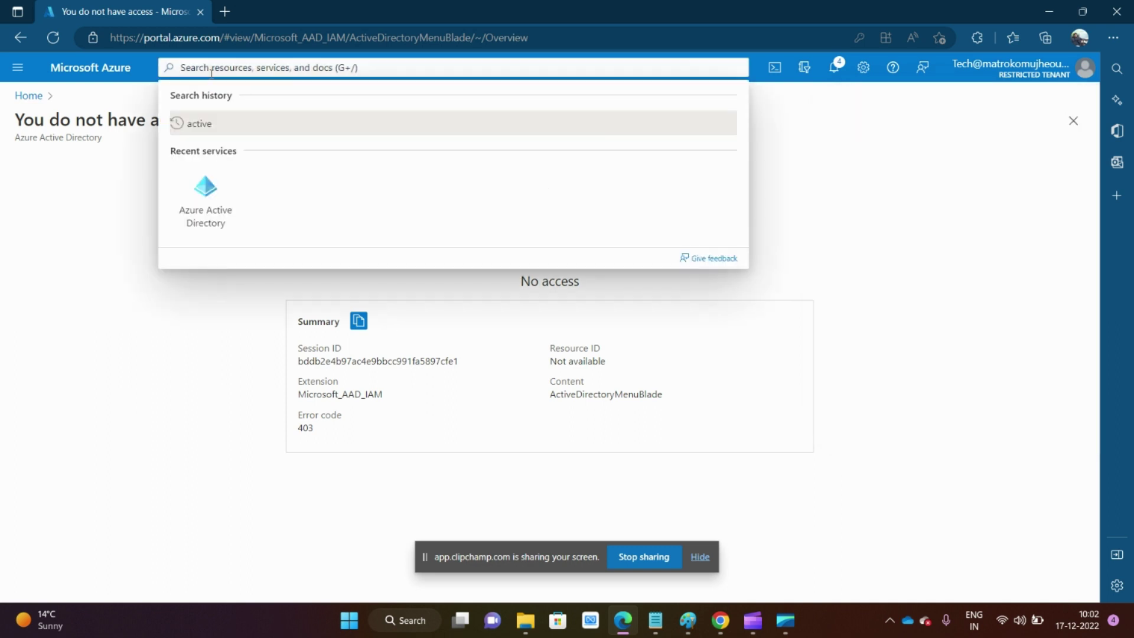
pyautogui.write('reso')
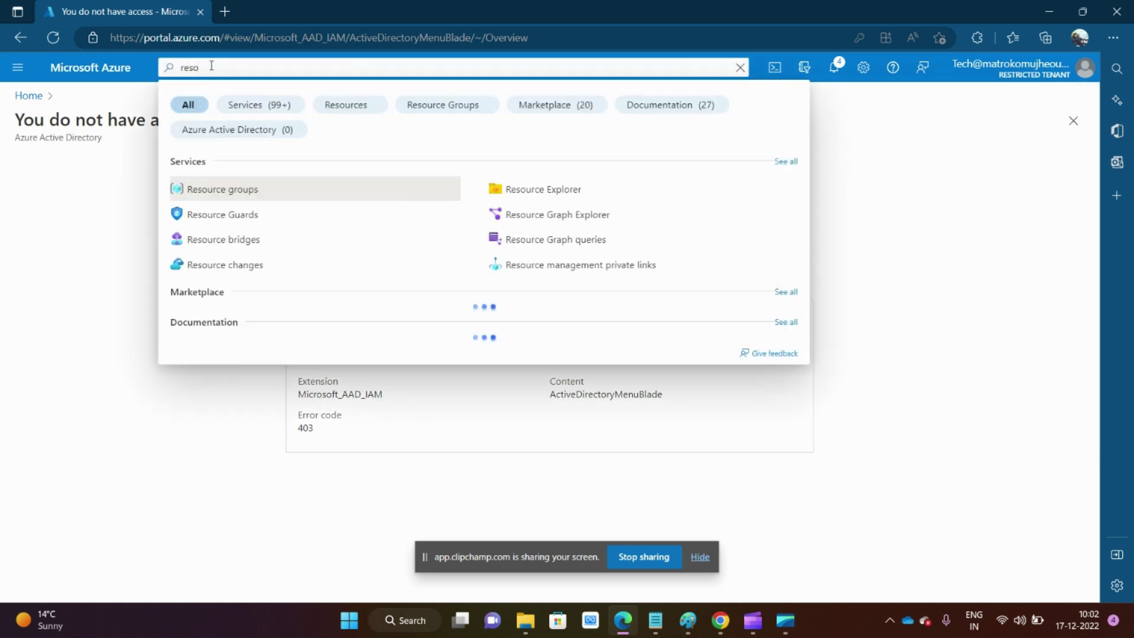
pyautogui.click(248, 191)
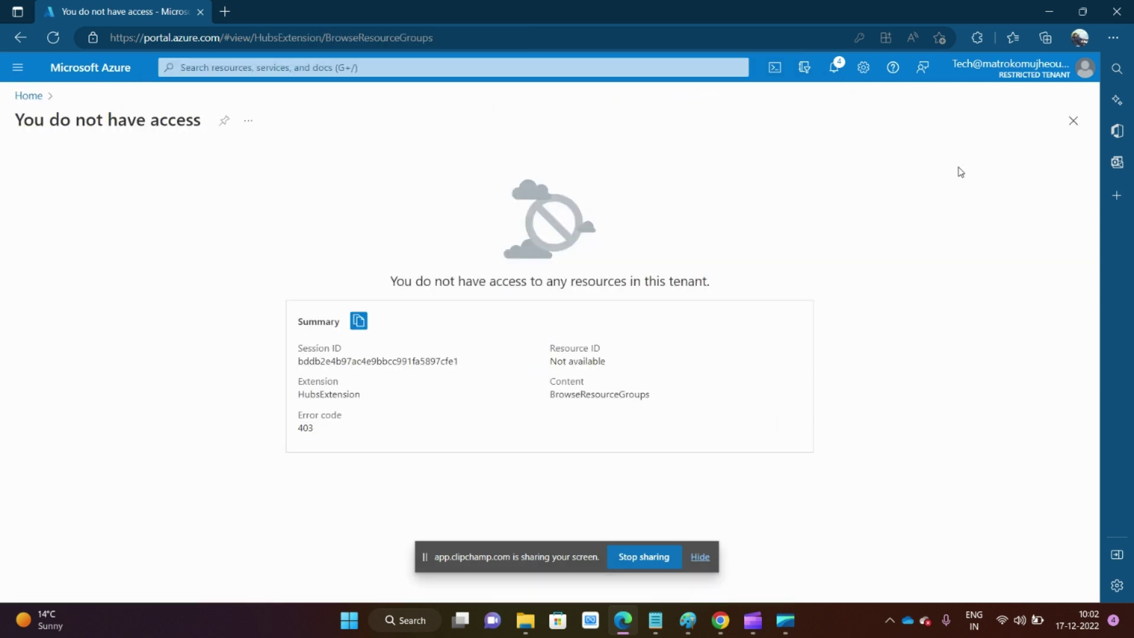
pyautogui.click(837, 70)
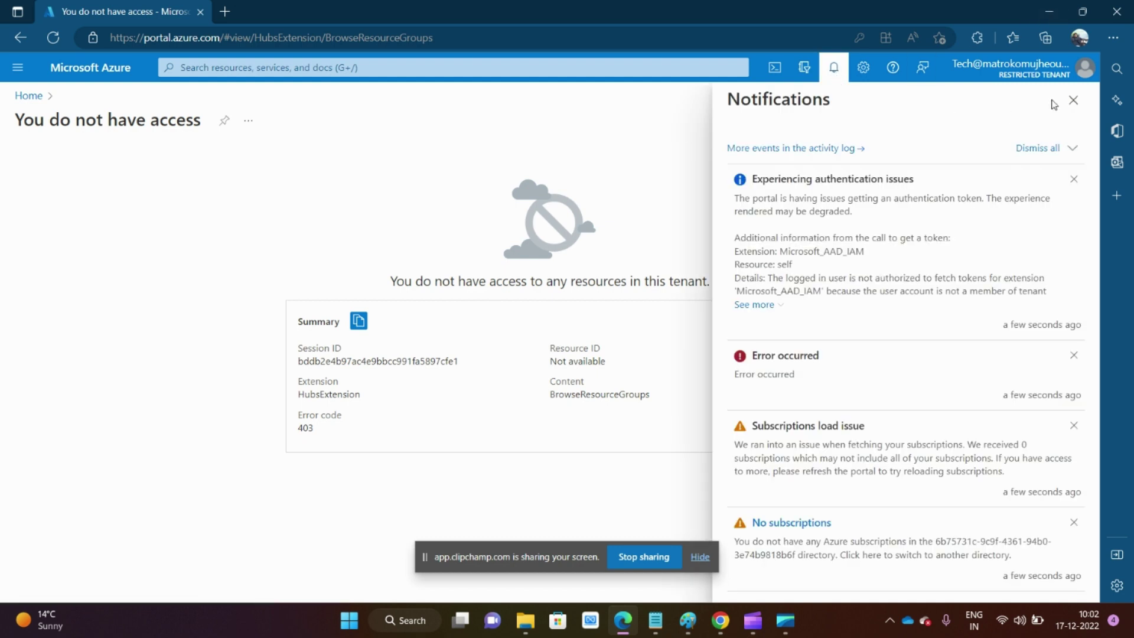
pyautogui.click(1073, 101)
pyautogui.click(1049, 11)
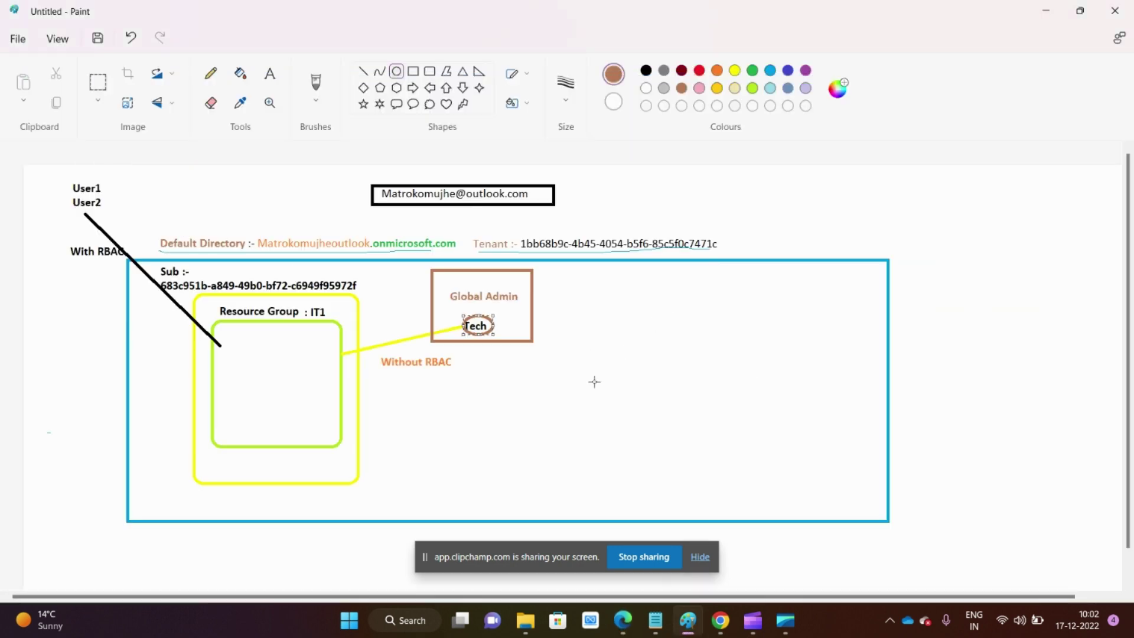
# - Close the password reset pane on Tech's overview and open the Assigned roles (0) list
pyautogui.click(719, 625)
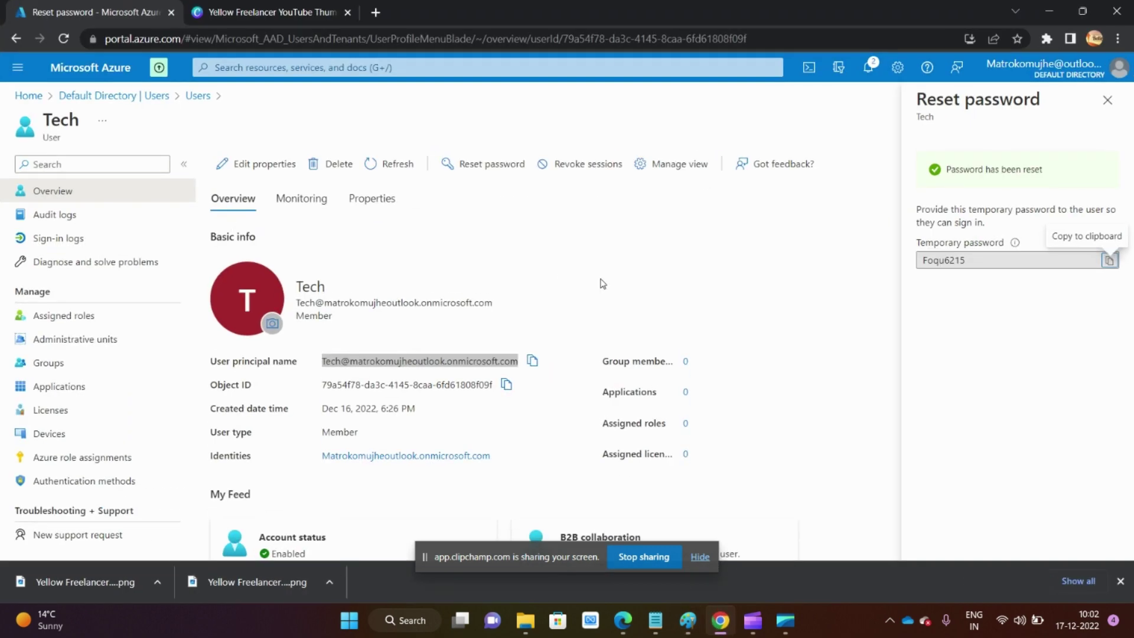
pyautogui.scroll(-3, 773, 293)
pyautogui.scroll(1, 779, 295)
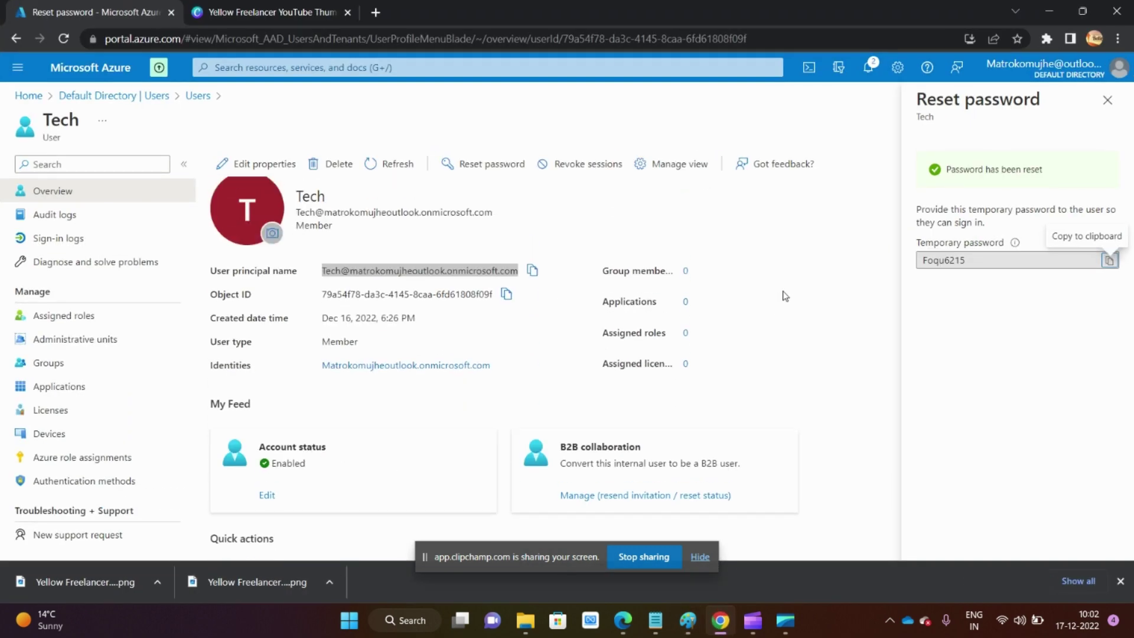
pyautogui.click(1107, 100)
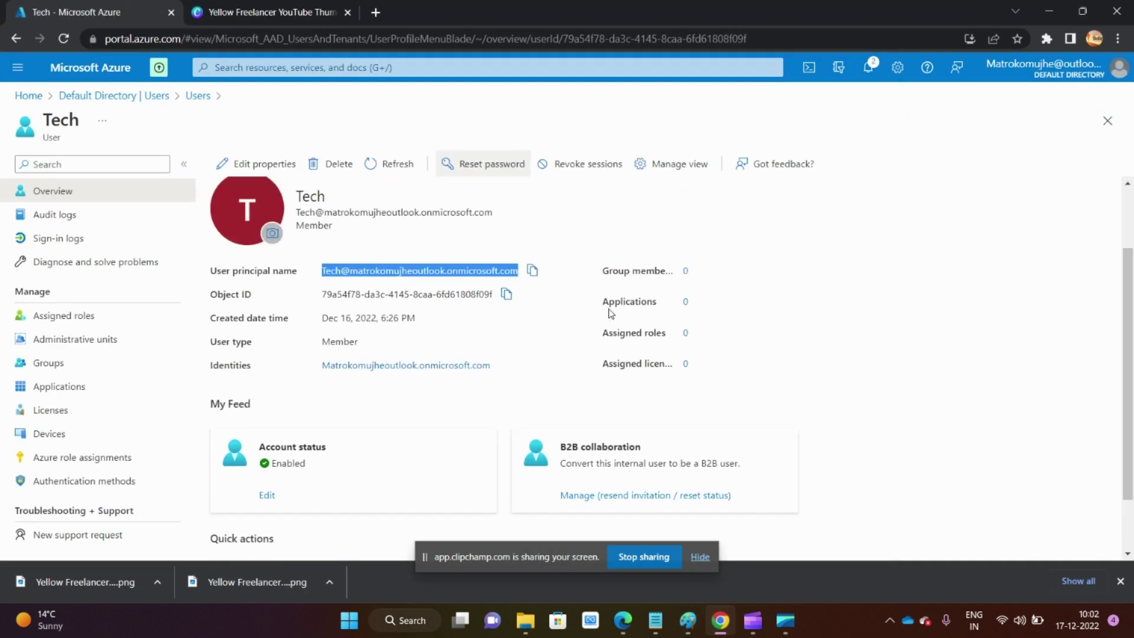
pyautogui.moveTo(606, 336); pyautogui.dragTo(694, 338)
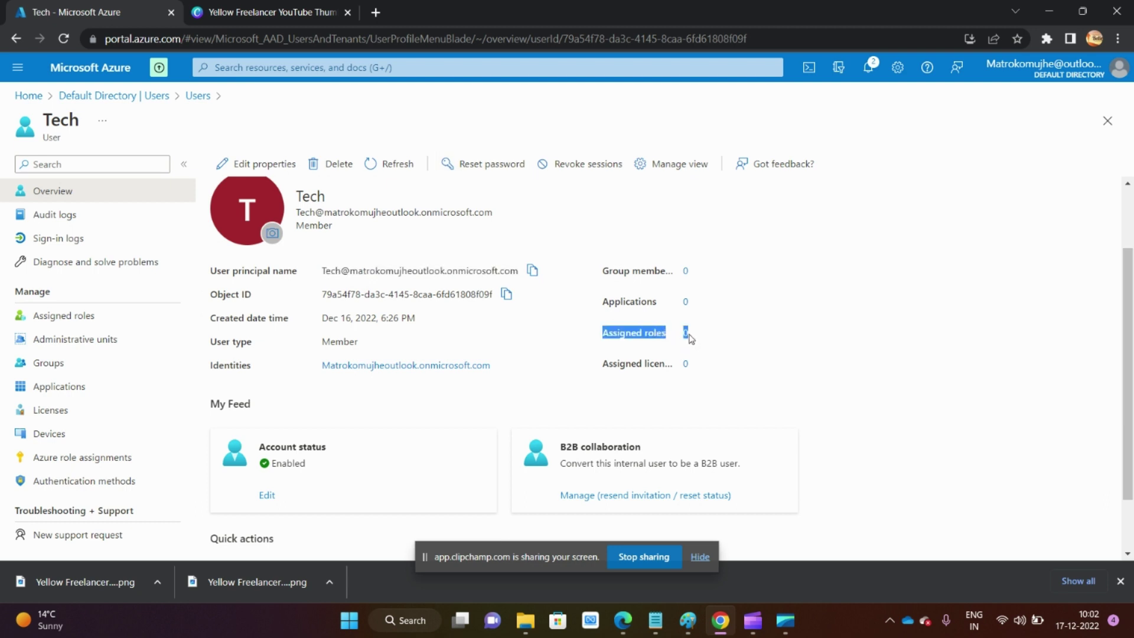
pyautogui.click(685, 334)
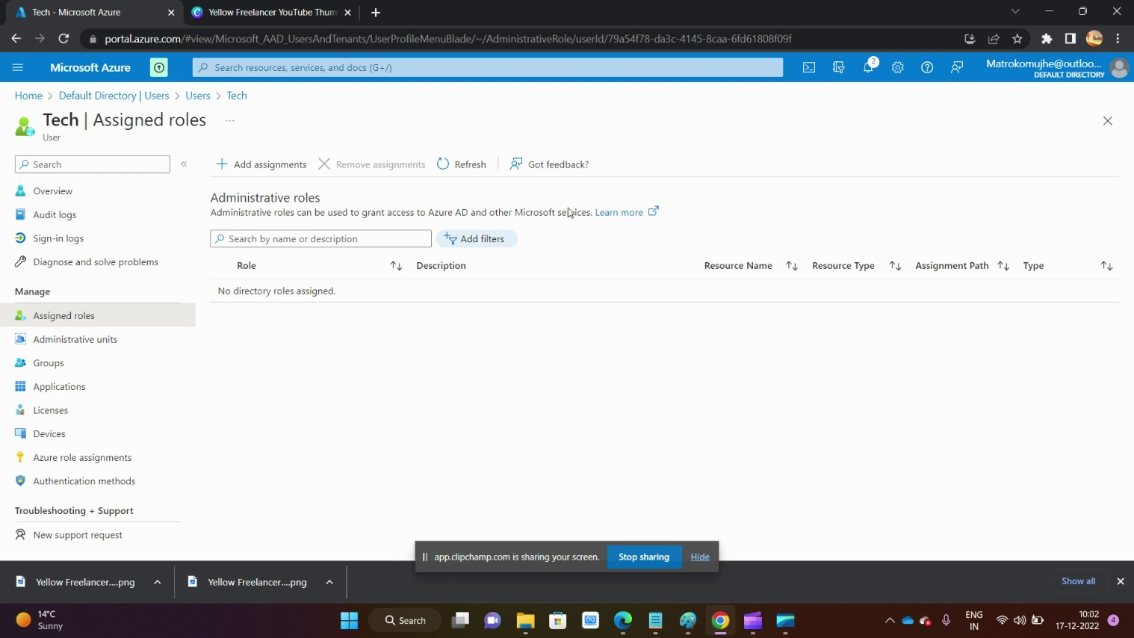
# - Assign Tech the Global Administrator role (searched as 'glo') and refresh the assigned roles list
pyautogui.click(248, 164)
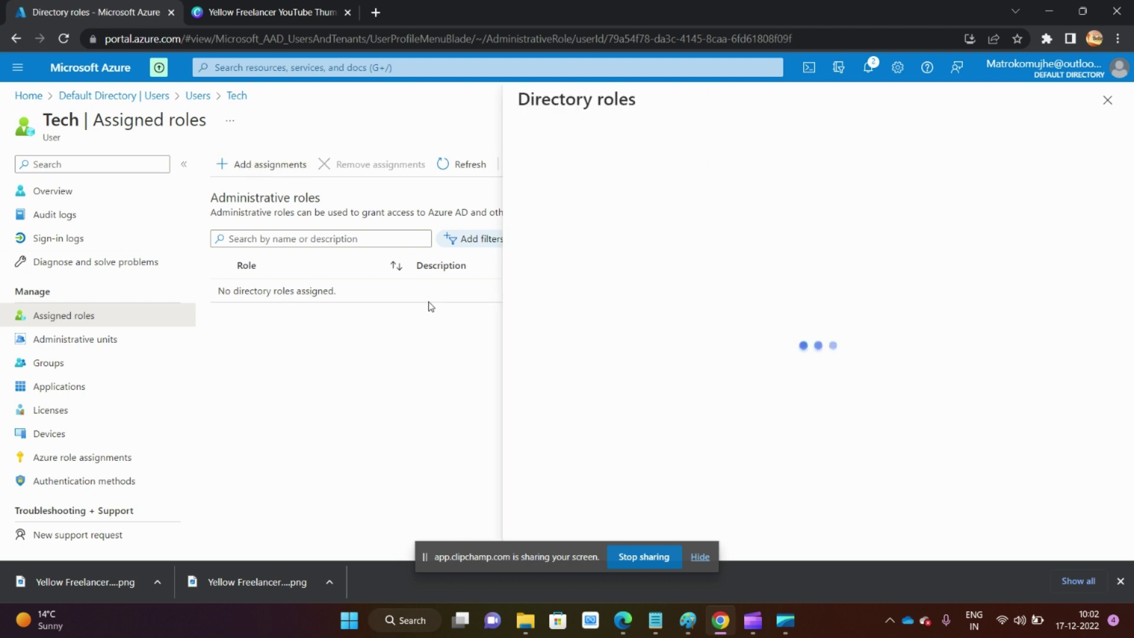
pyautogui.click(637, 242)
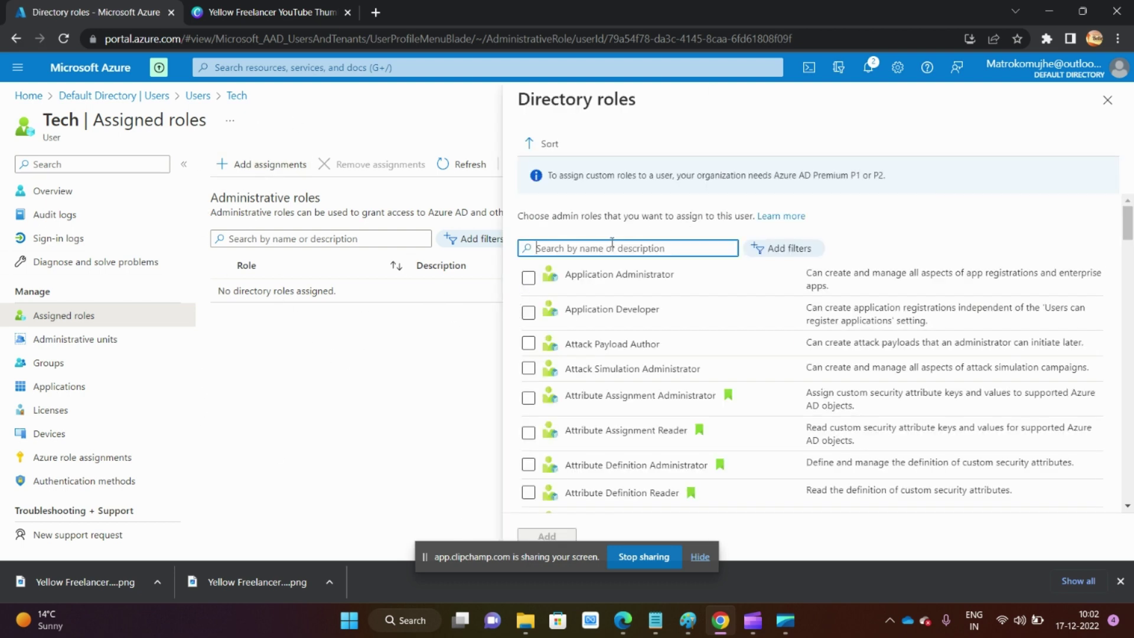
pyautogui.write('global')
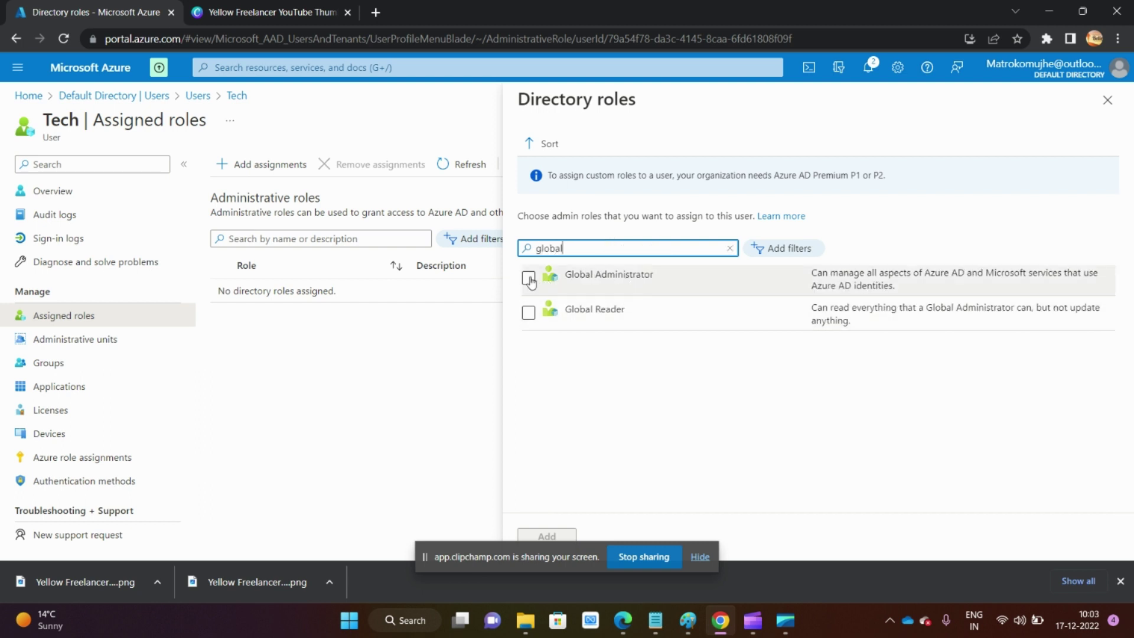
pyautogui.click(528, 279)
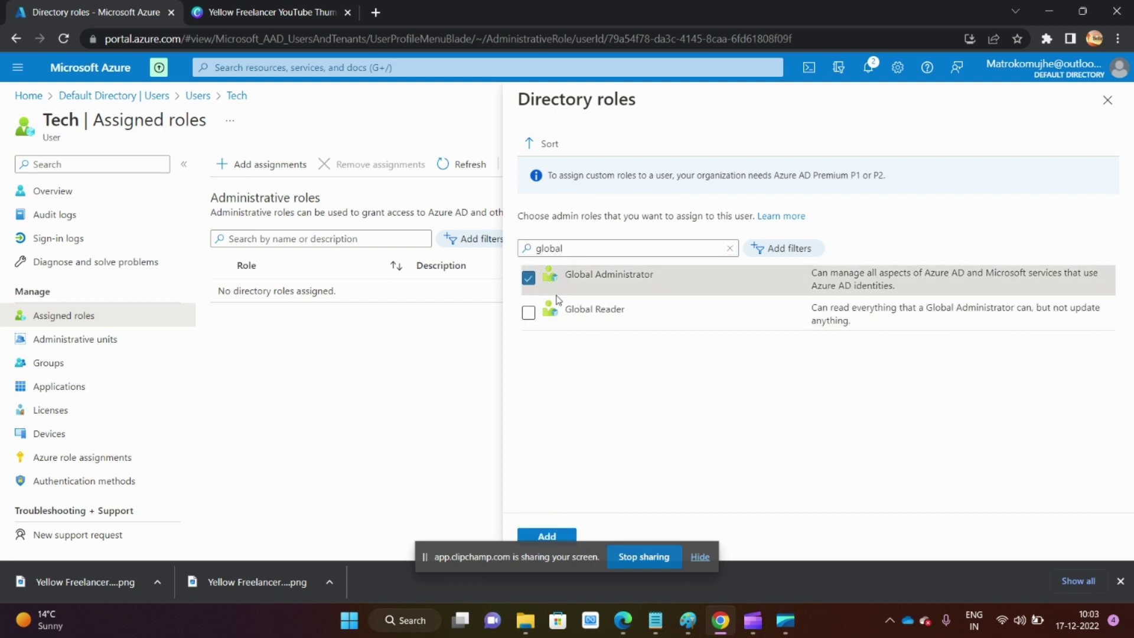
pyautogui.click(547, 535)
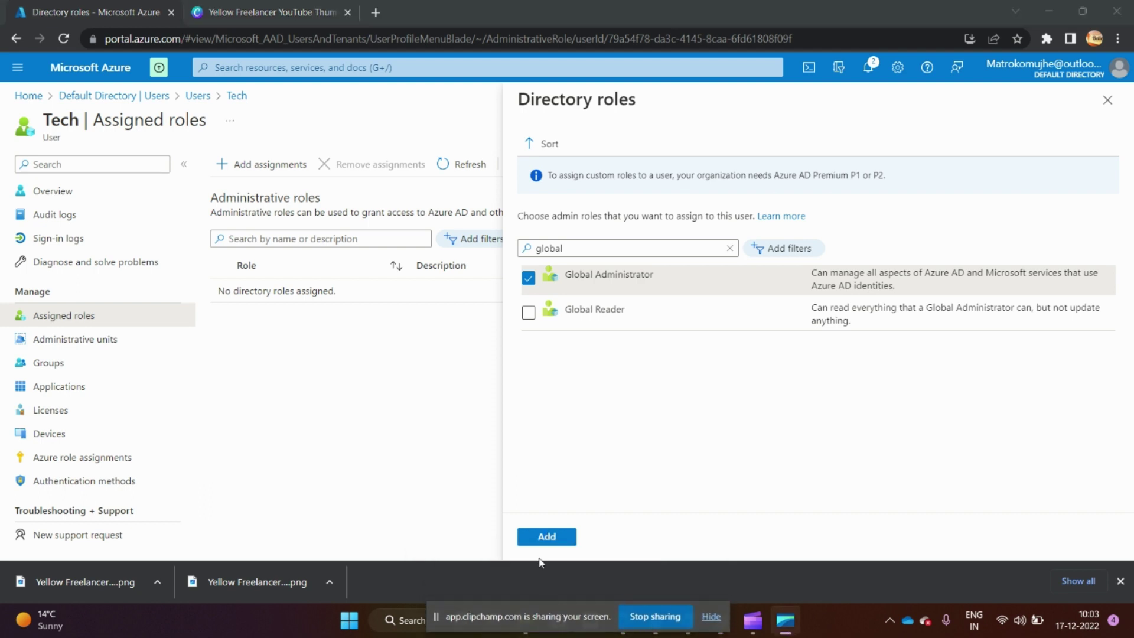
pyautogui.click(543, 538)
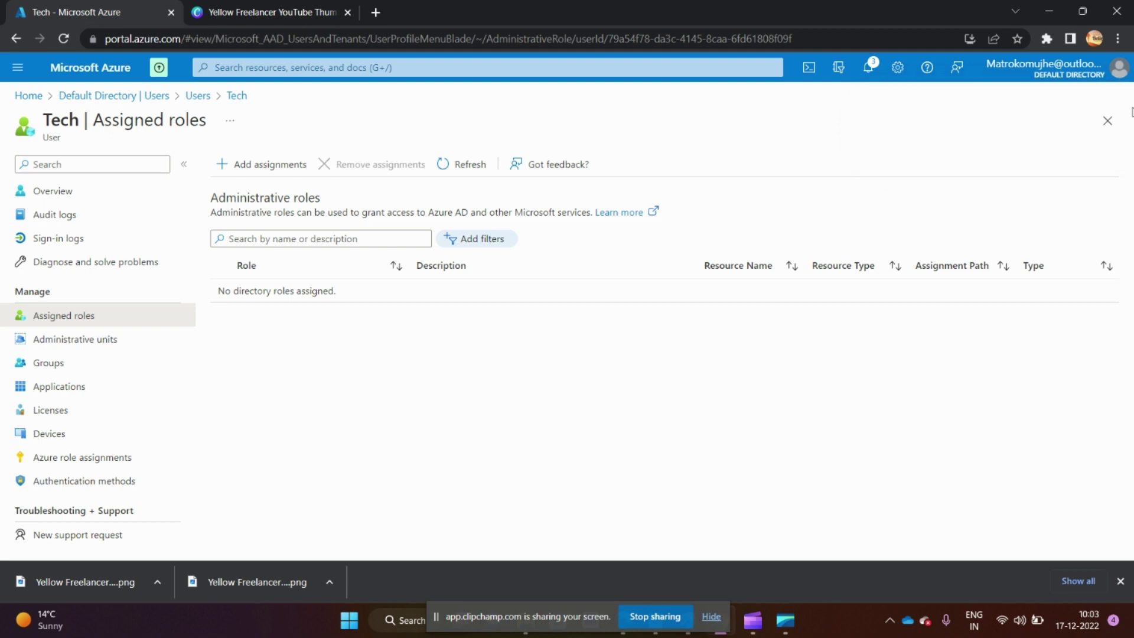
pyautogui.click(463, 167)
pyautogui.click(451, 169)
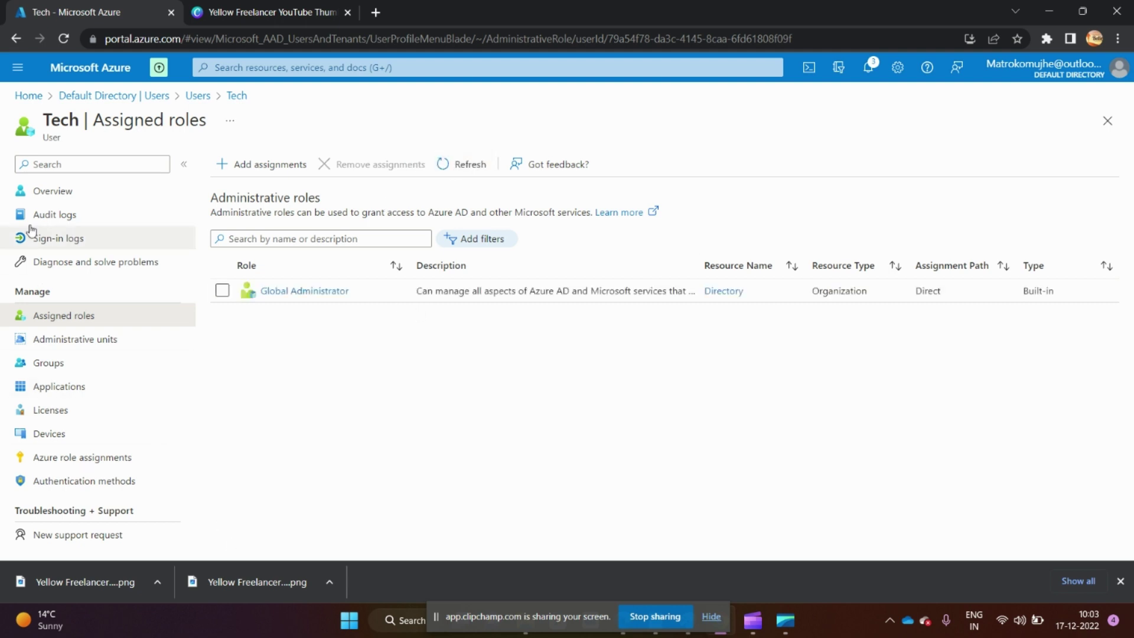
# - Bring up the Edge window signed in as Tech and open its account menu
pyautogui.moveTo(43, 120); pyautogui.dragTo(222, 121)
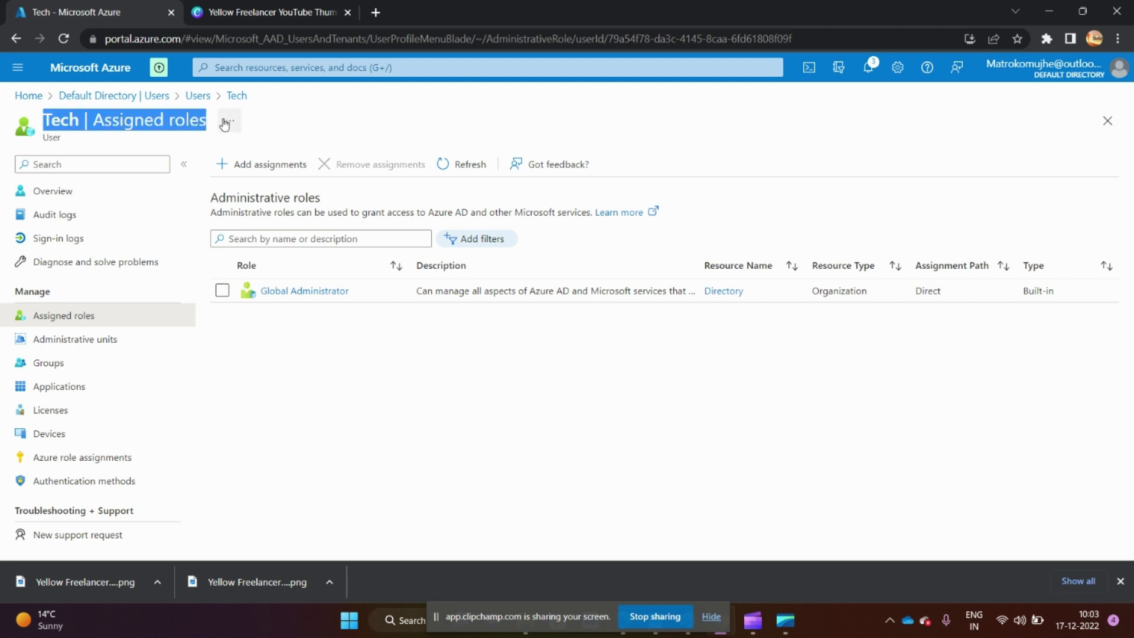
pyautogui.click(304, 358)
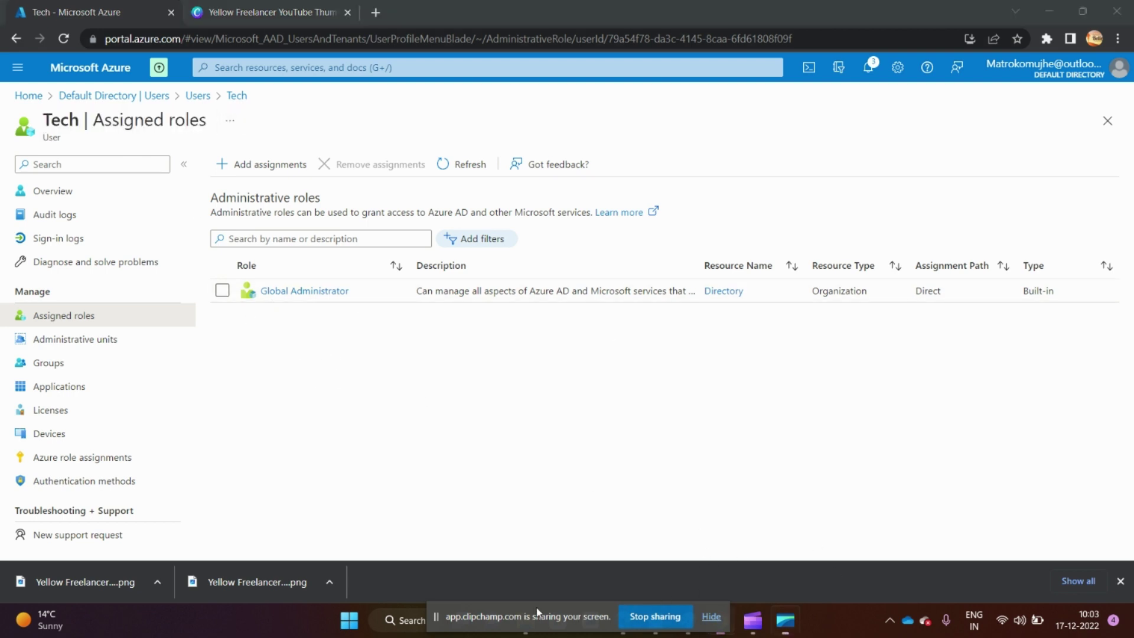
pyautogui.moveTo(537, 615); pyautogui.dragTo(950, 618)
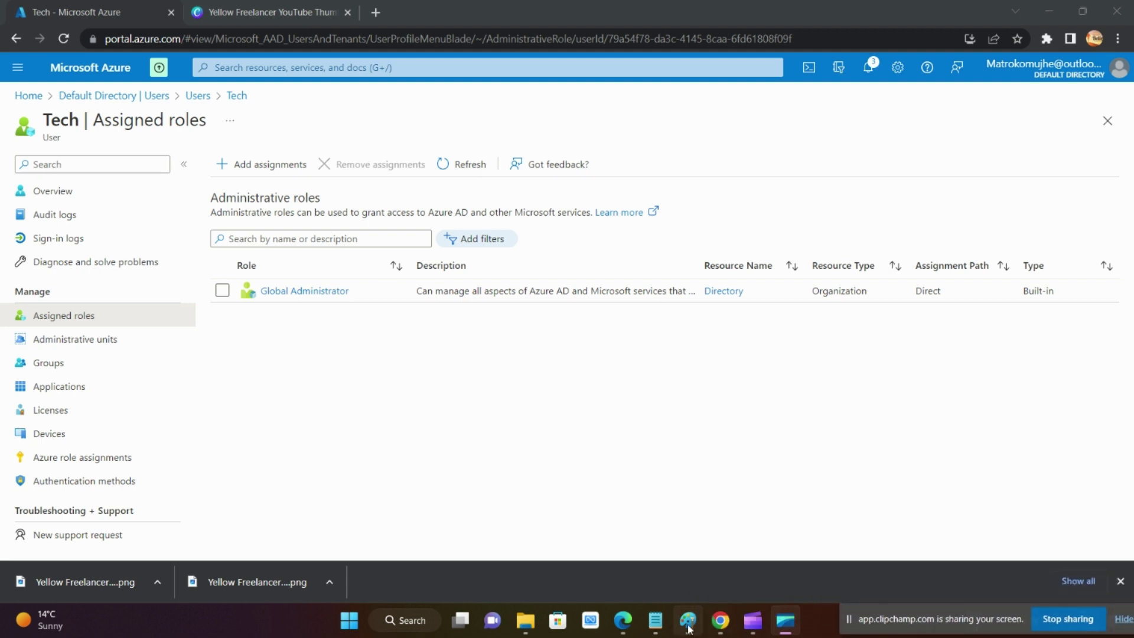
pyautogui.click(623, 620)
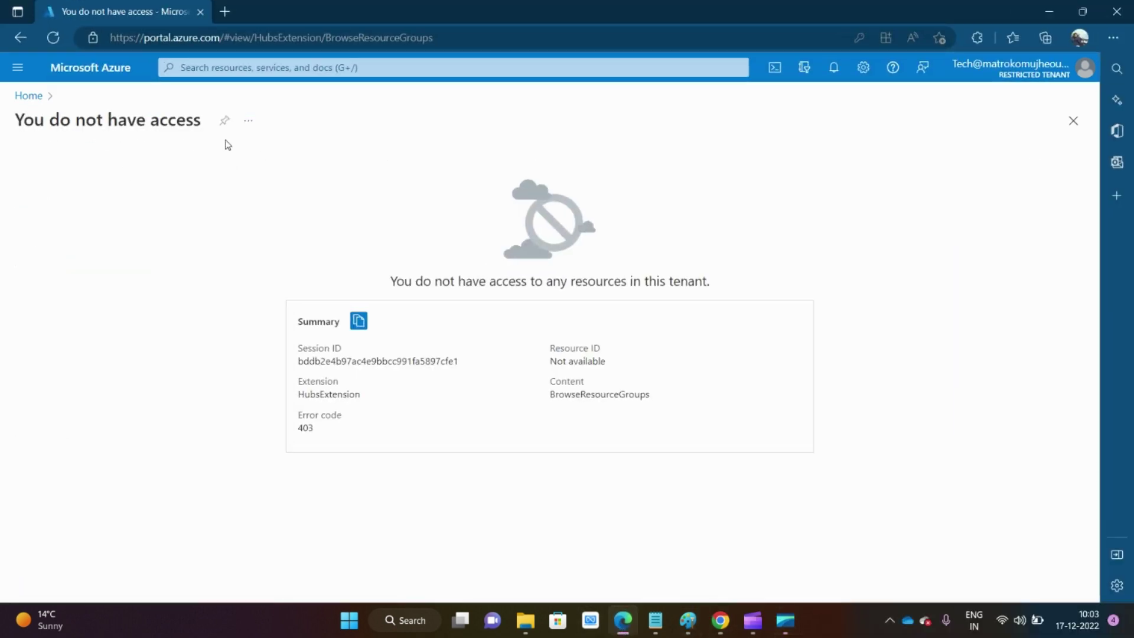
pyautogui.click(1009, 82)
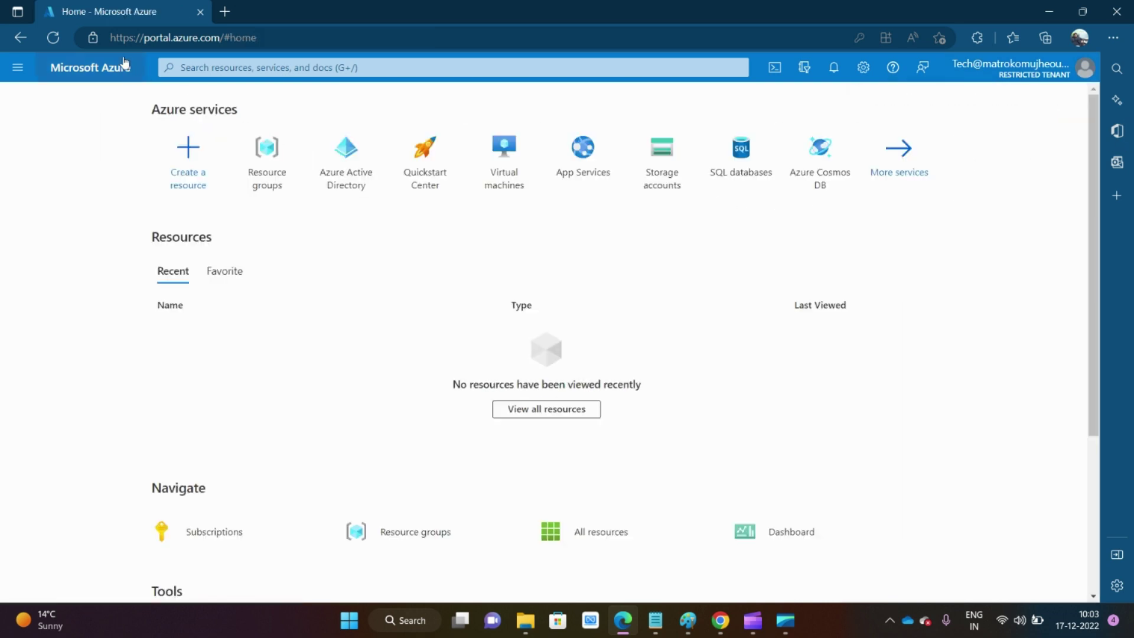
# - Reload the portal, acknowledge the limited-access warning, and sign out of Tech's session
pyautogui.click(53, 38)
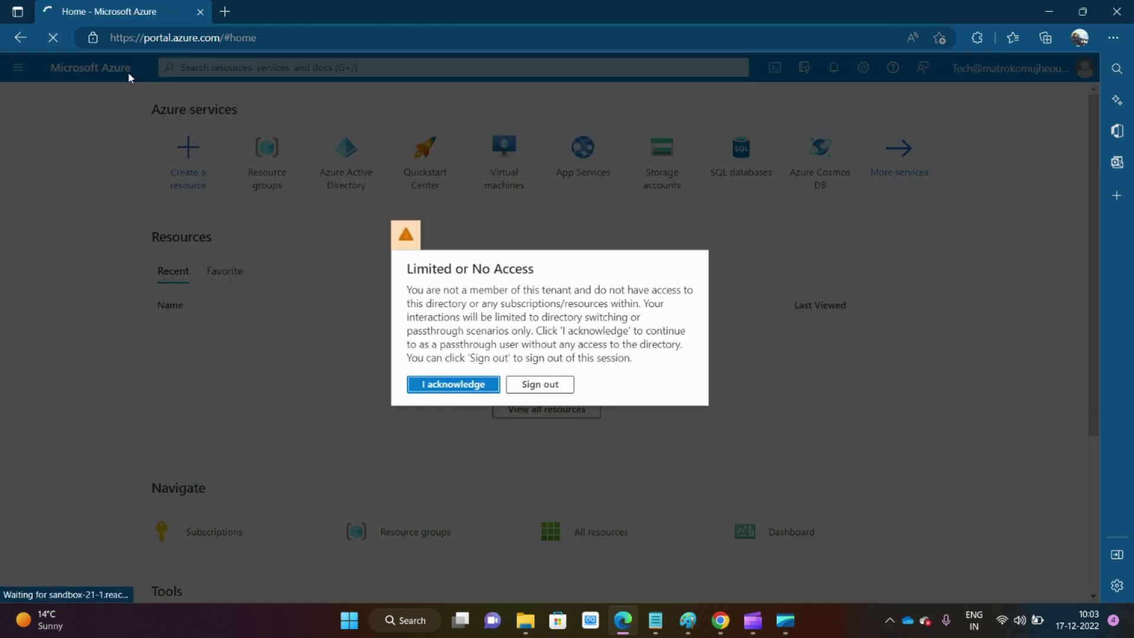
pyautogui.click(457, 385)
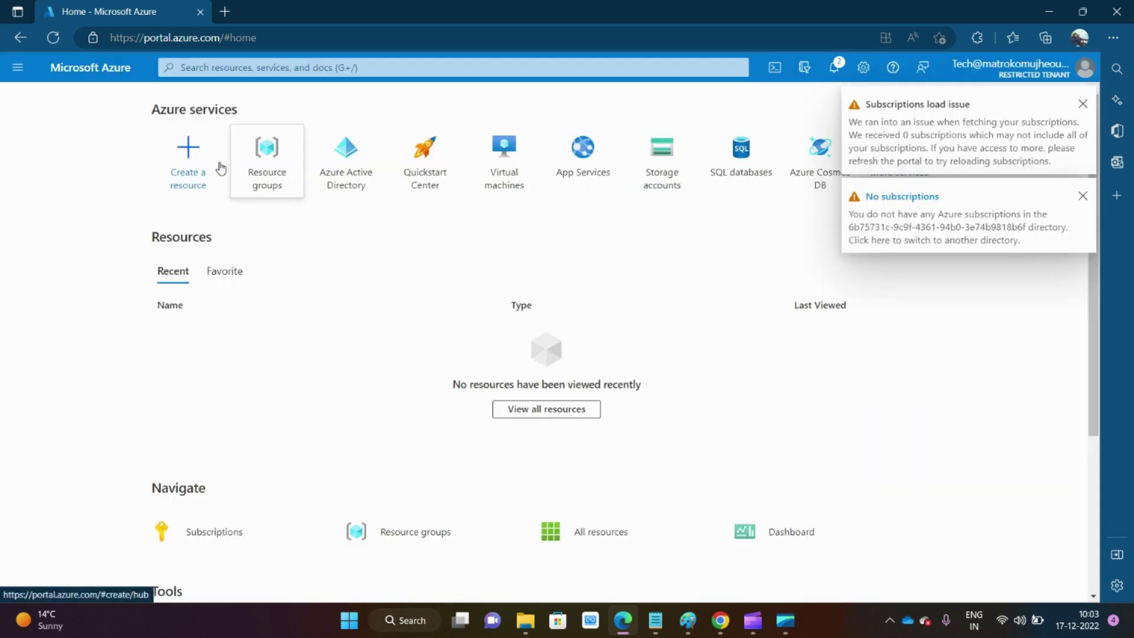
pyautogui.click(52, 40)
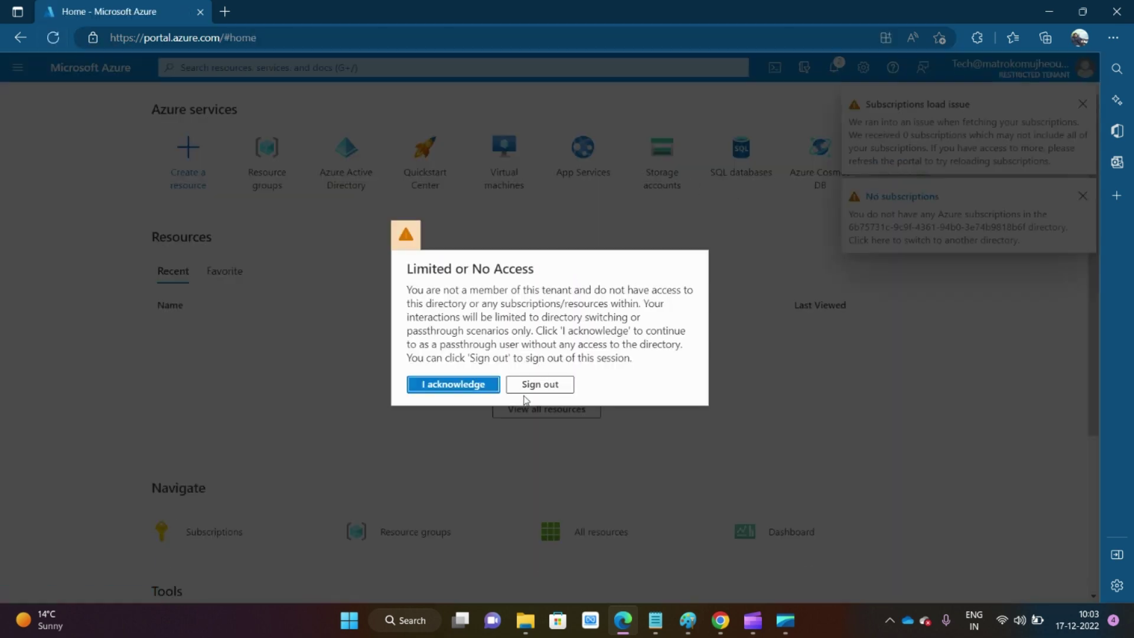
pyautogui.click(533, 389)
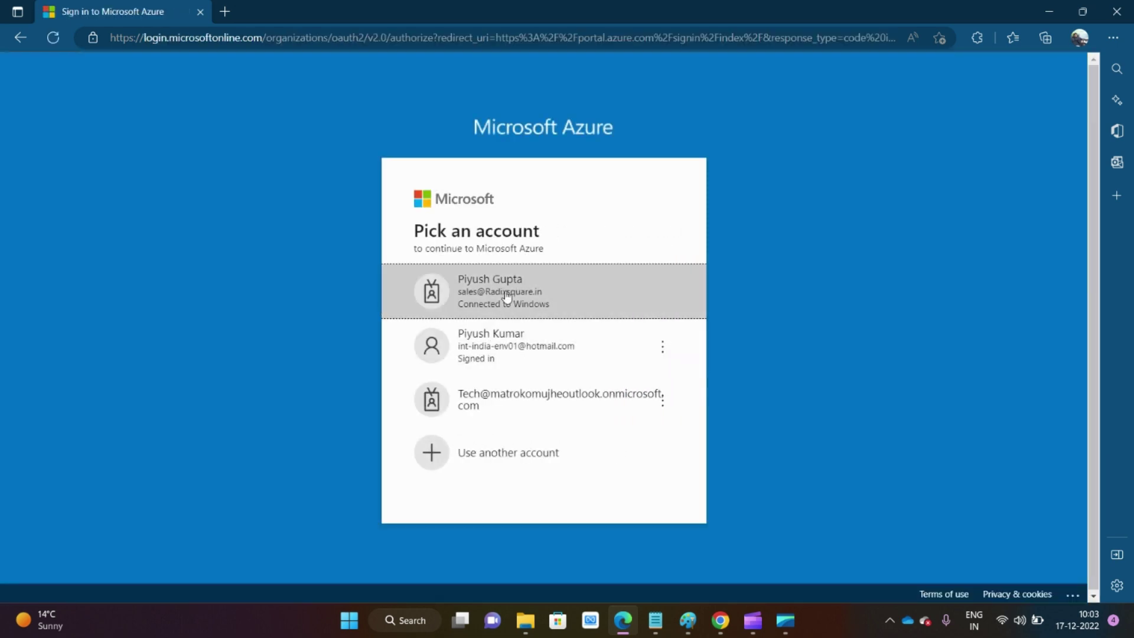
# - Sign back in as the Tech account, re-entering the password after the first attempt is rejected
pyautogui.click(585, 422)
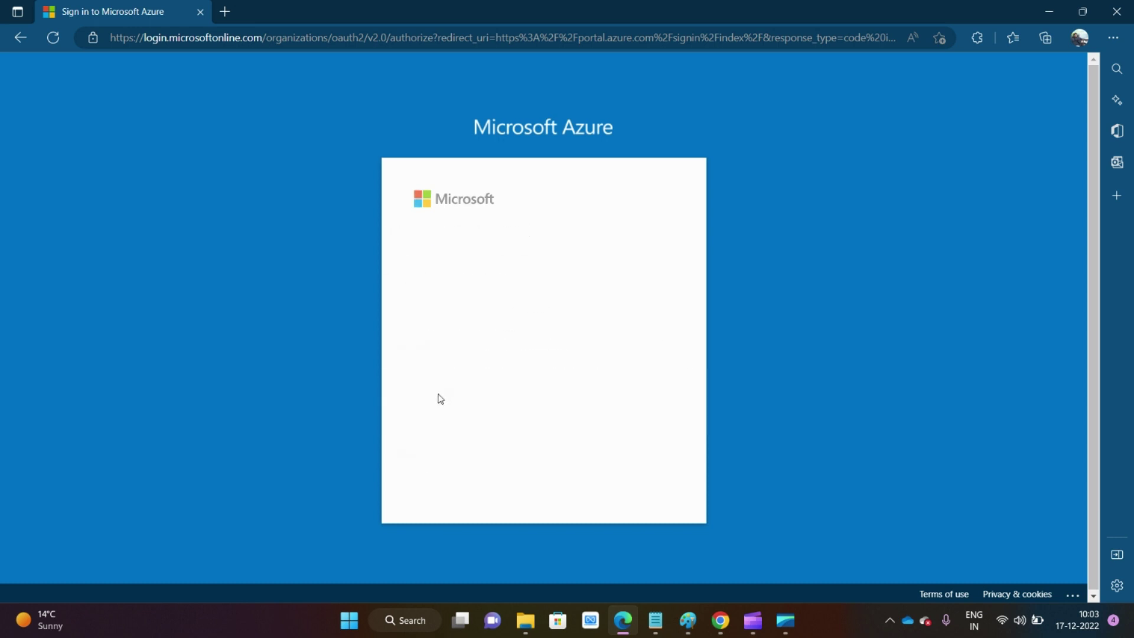
pyautogui.write('•')
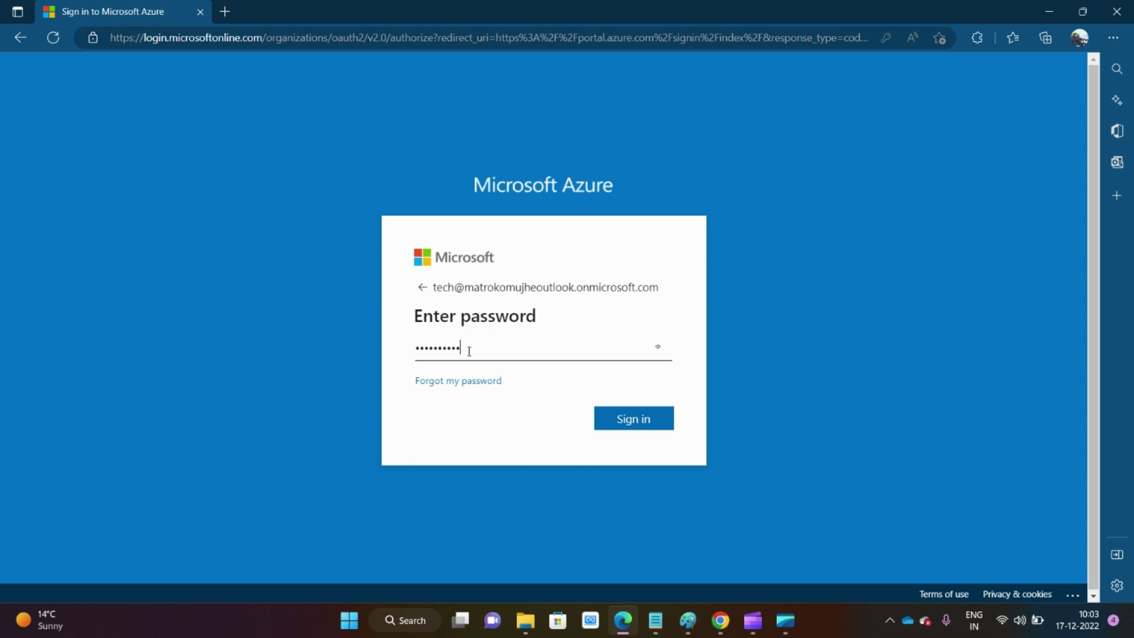
pyautogui.press('Return')
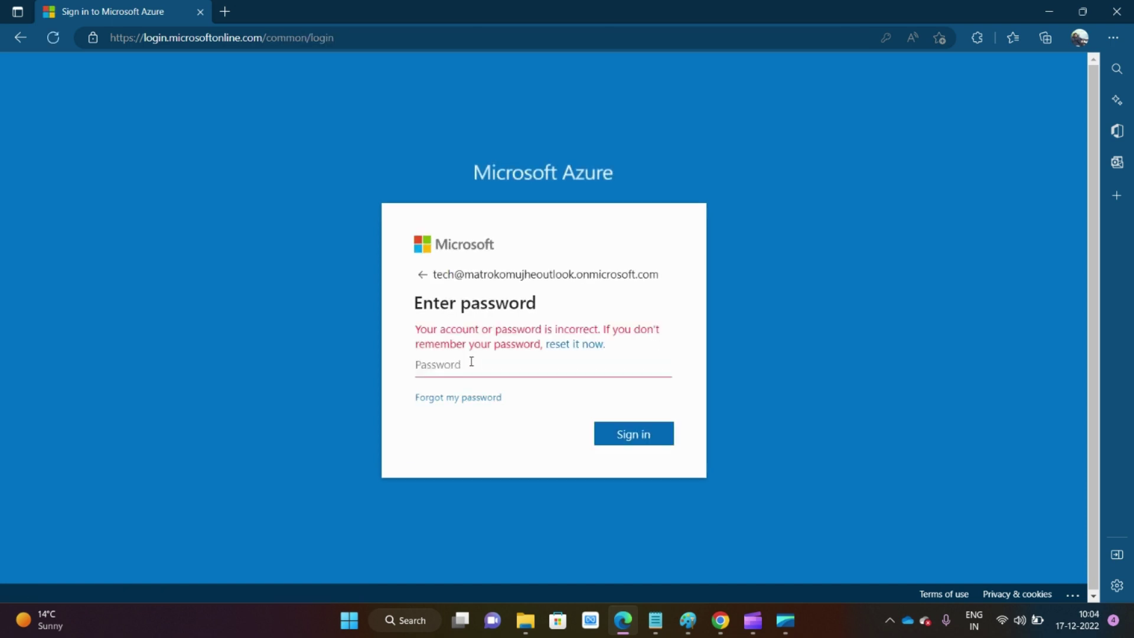
pyautogui.write('•')
pyautogui.press('Return')
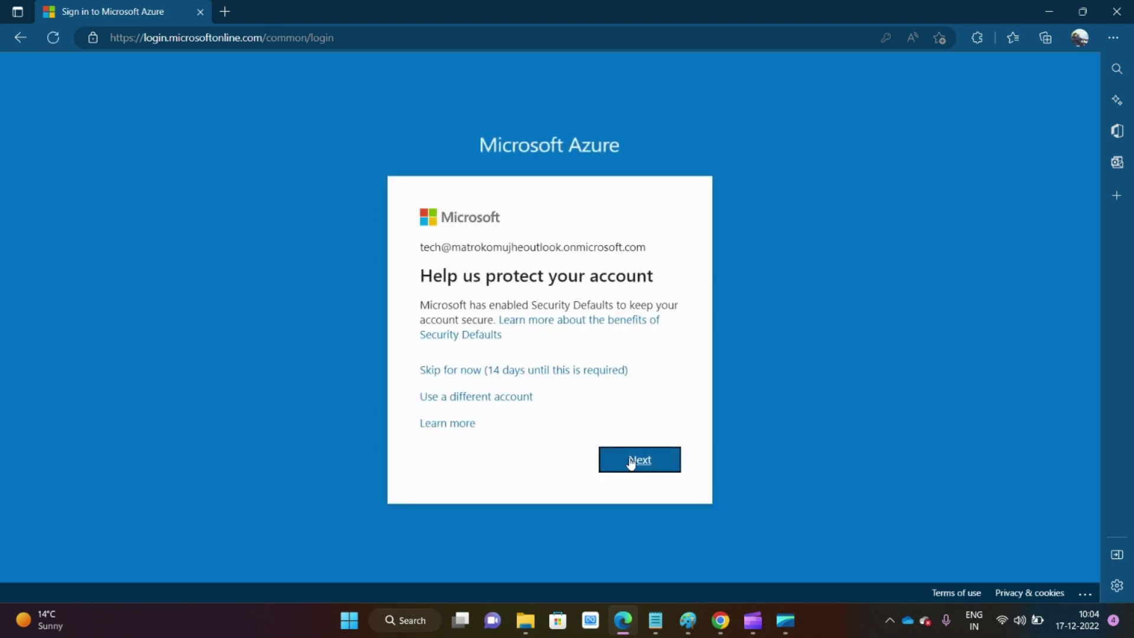
# - Continue account protection setup and choose Phone as the verification method
pyautogui.click(643, 465)
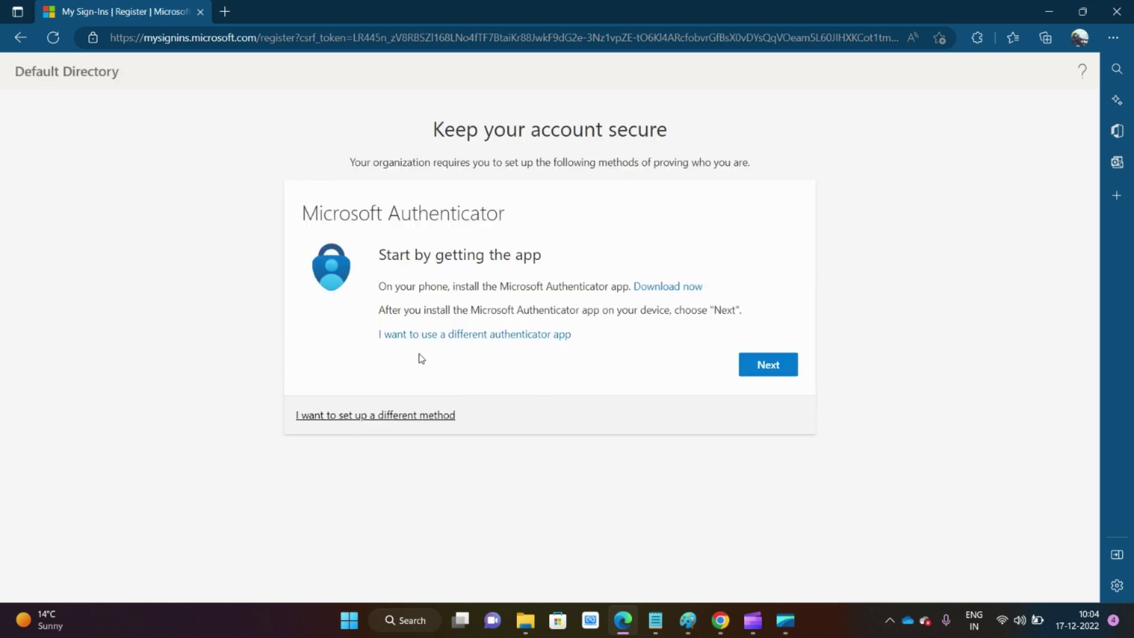
pyautogui.click(362, 415)
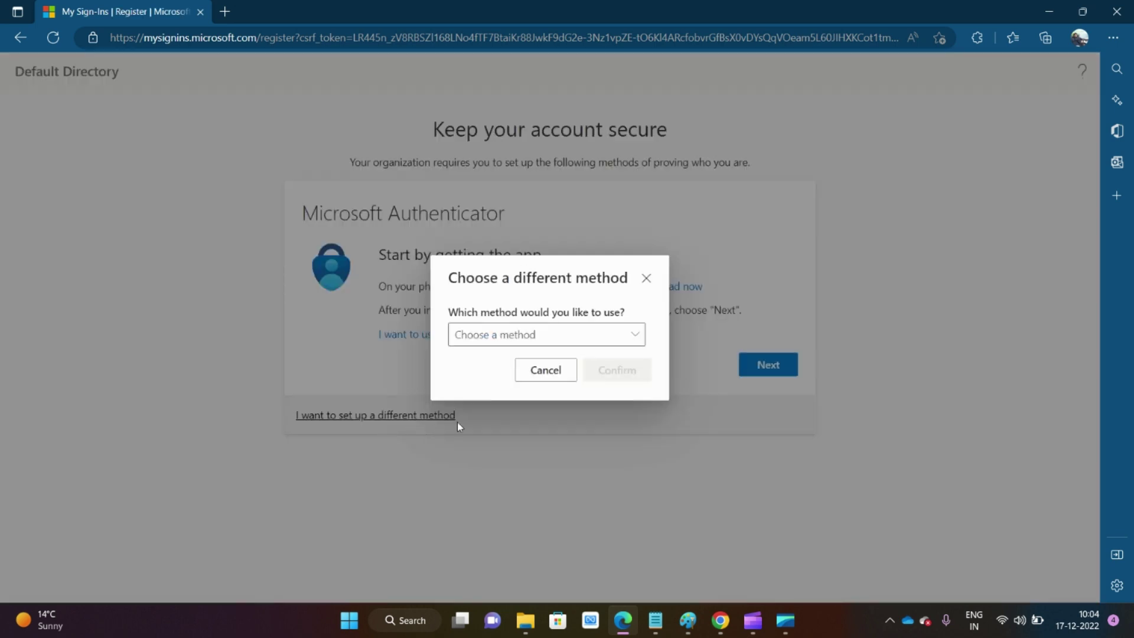
pyautogui.click(531, 336)
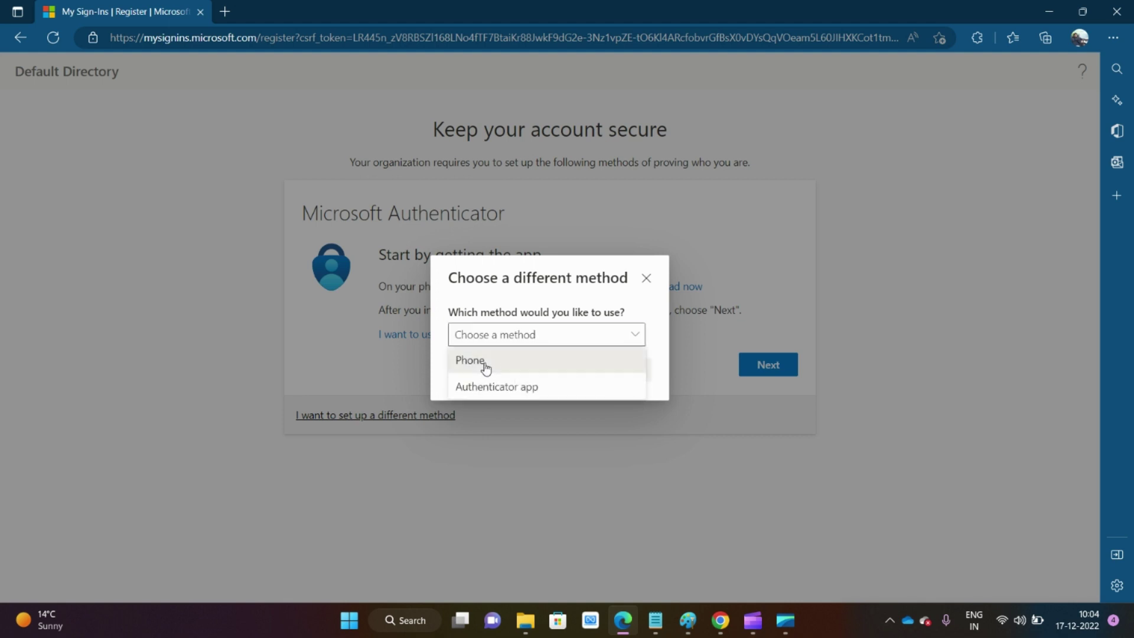
pyautogui.click(535, 360)
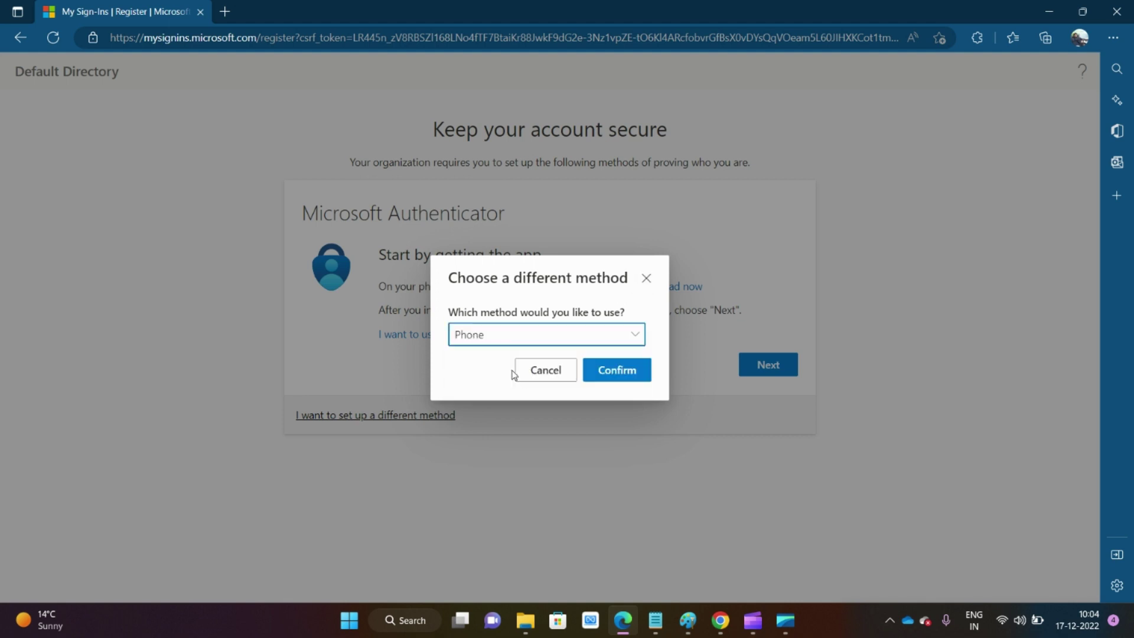
pyautogui.click(631, 375)
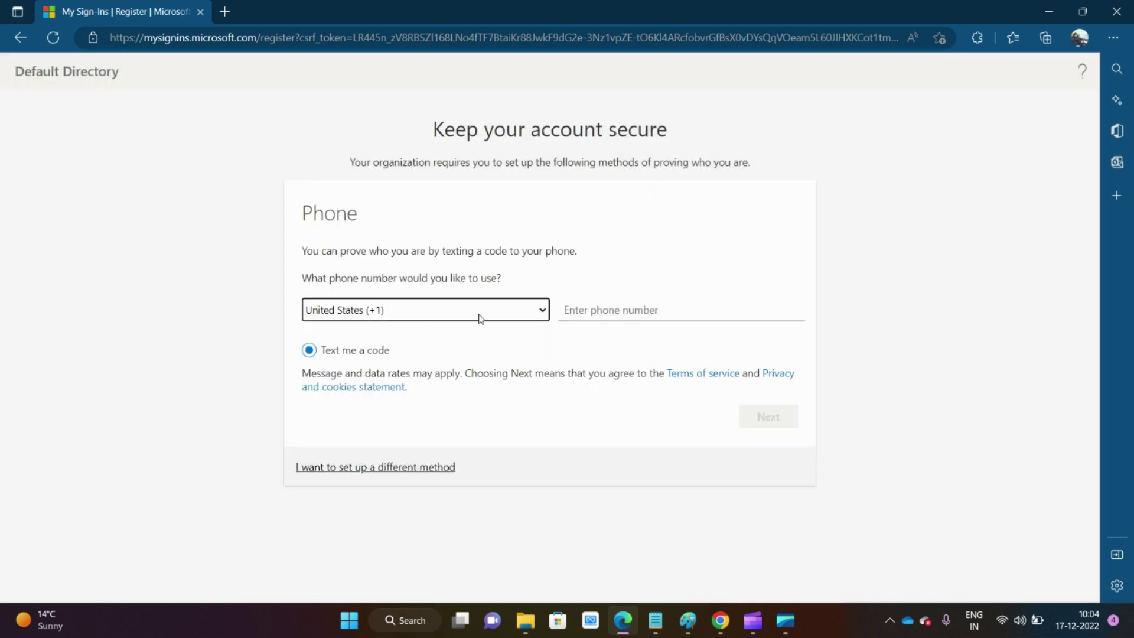
# - Set the phone country code to India (+91) and fill in the saved phone number
pyautogui.click(478, 316)
pyautogui.click(570, 281)
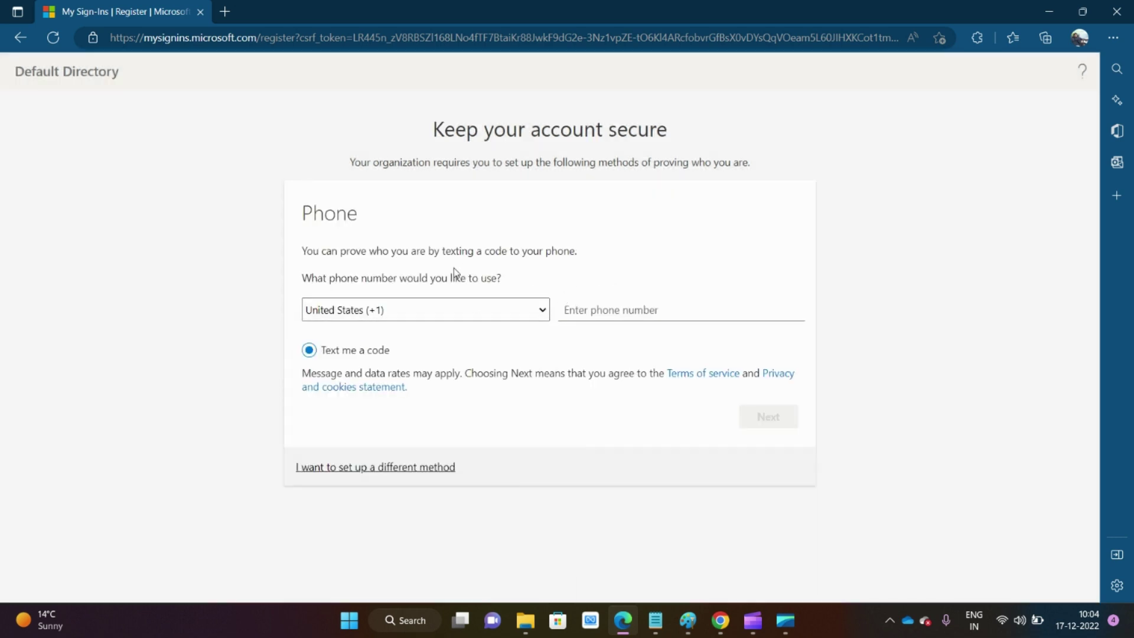
pyautogui.click(445, 310)
pyautogui.scroll(-3, 384, 401)
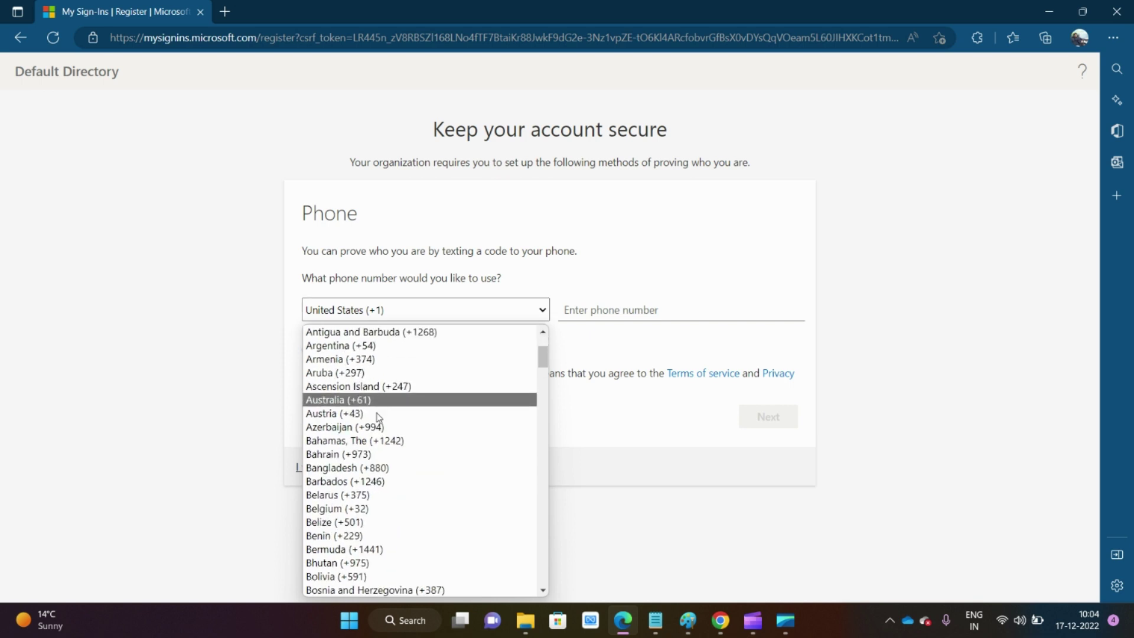
pyautogui.press('i')
pyautogui.press('n')
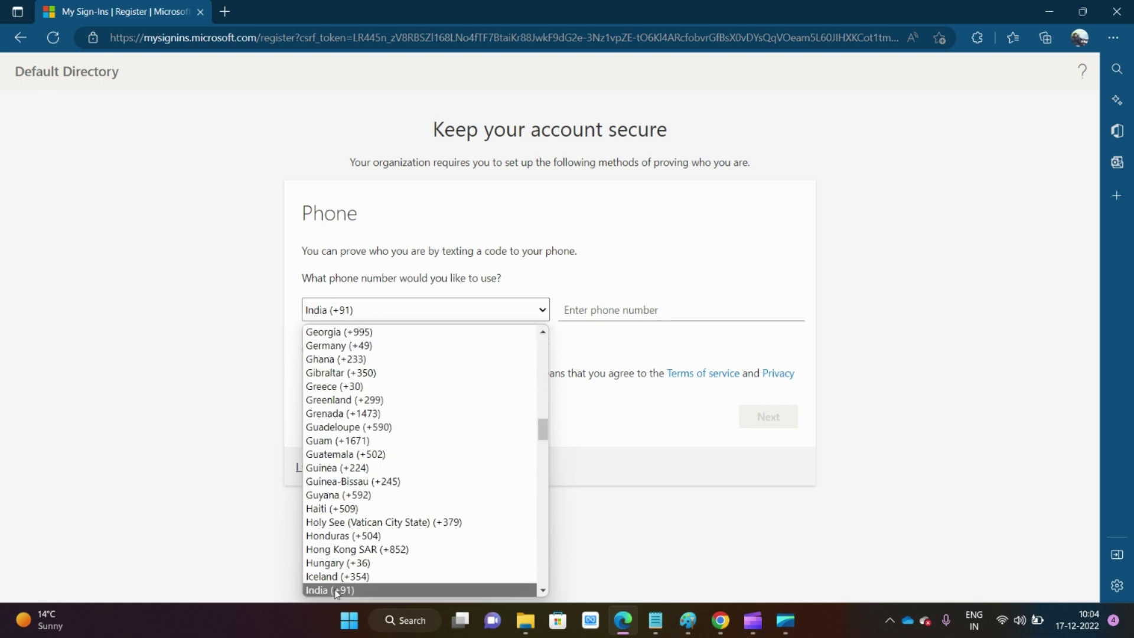
pyautogui.click(336, 590)
pyautogui.click(604, 313)
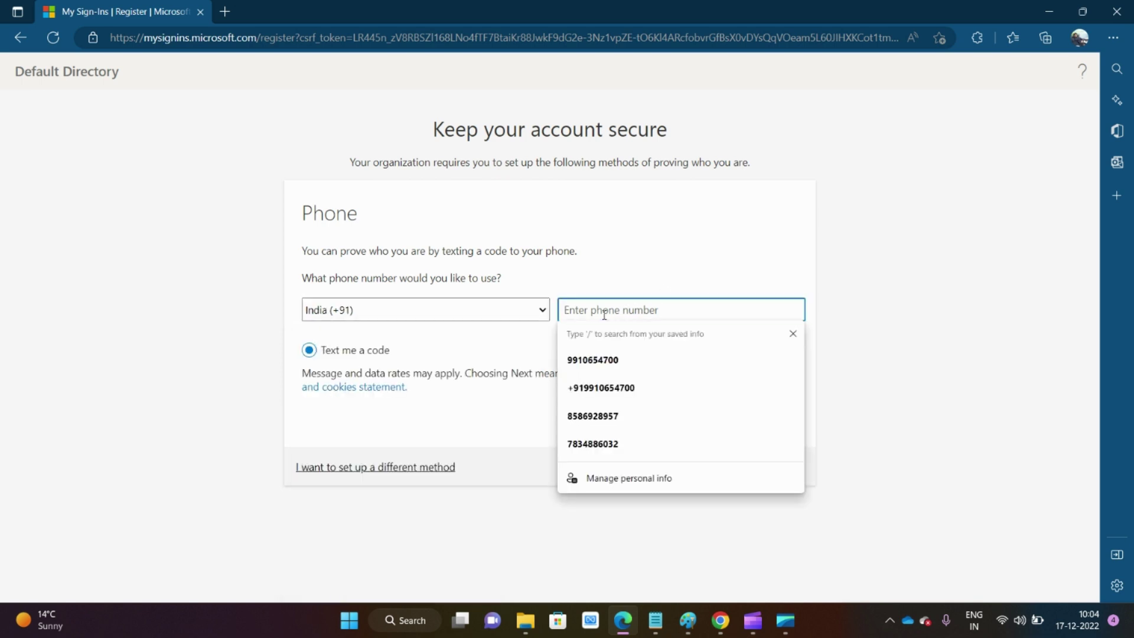
pyautogui.click(601, 387)
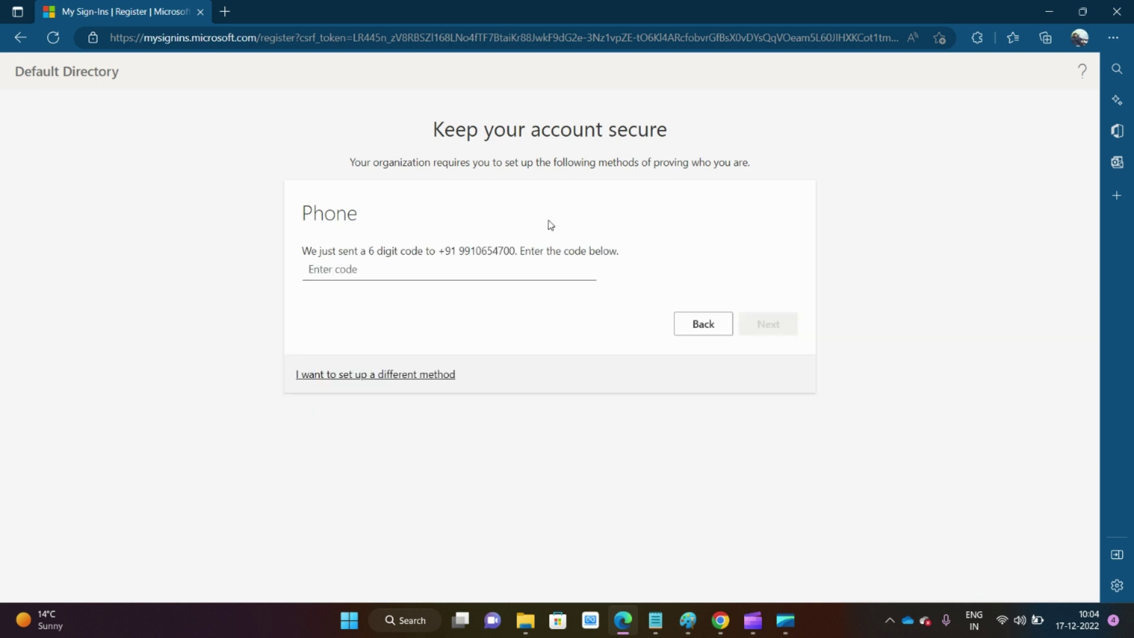
# - Enter the texted 6-digit verification code, submit it, and finish with Done
pyautogui.click(368, 272)
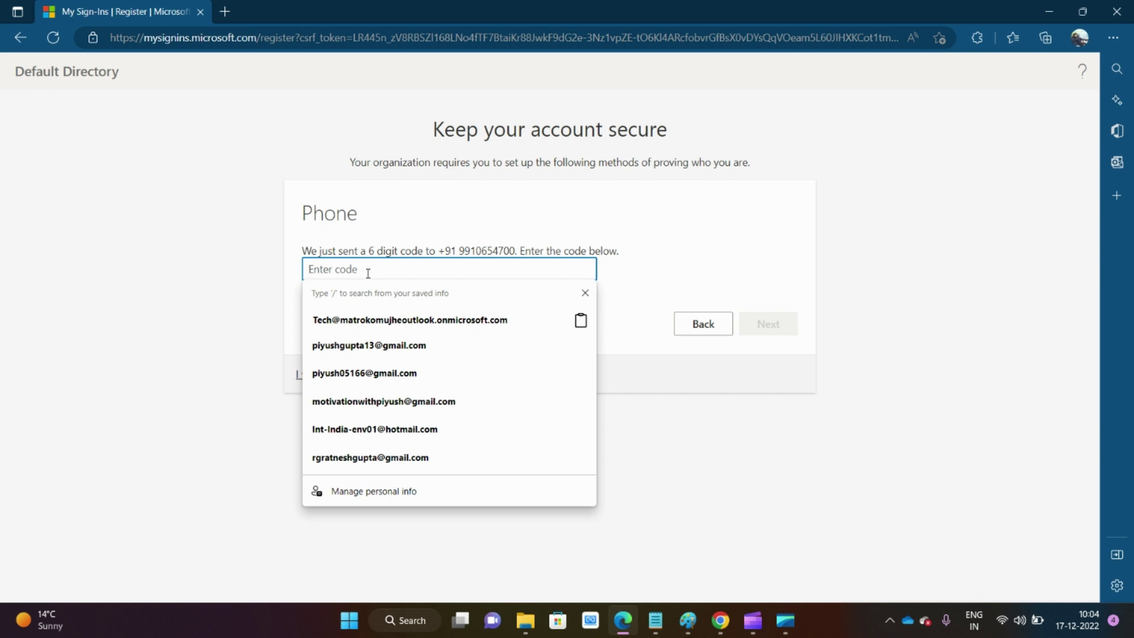
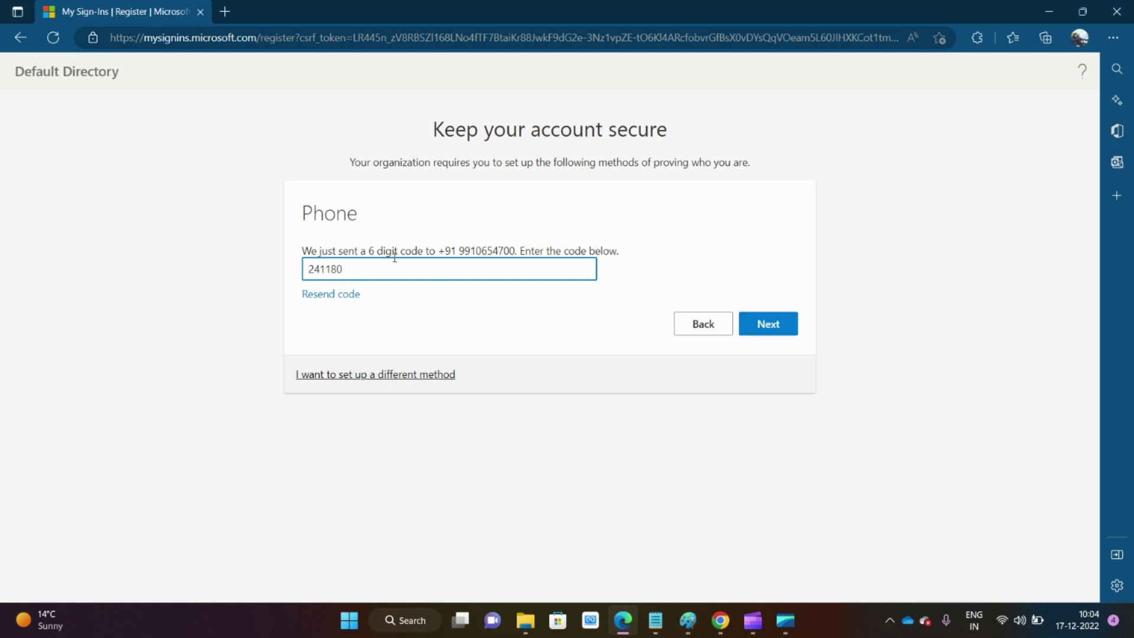
pyautogui.click(767, 324)
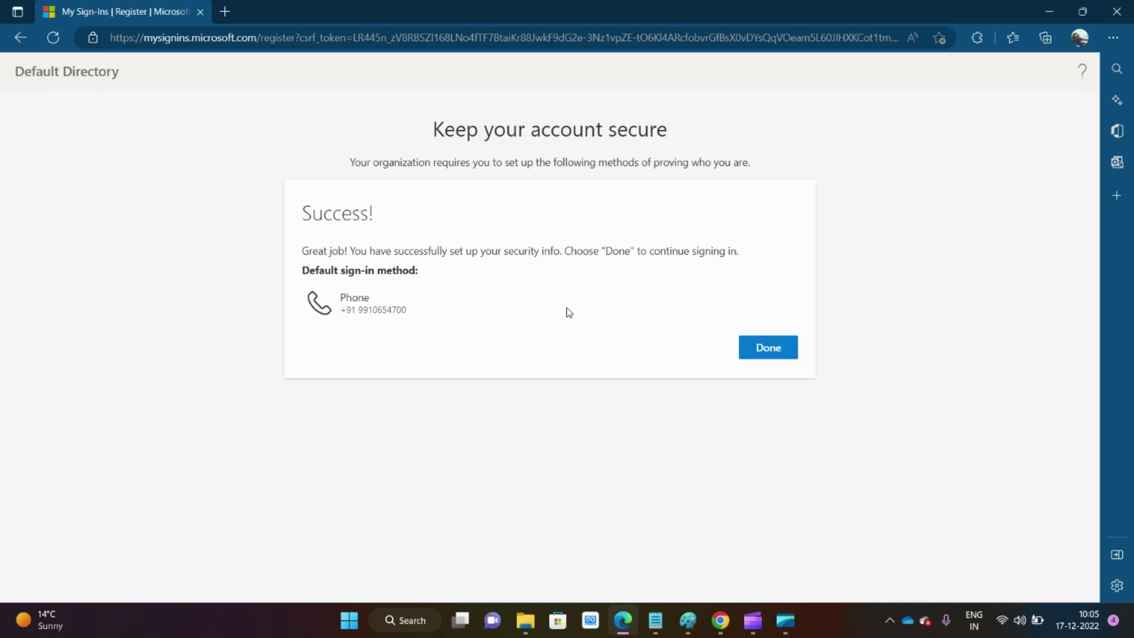
pyautogui.click(756, 349)
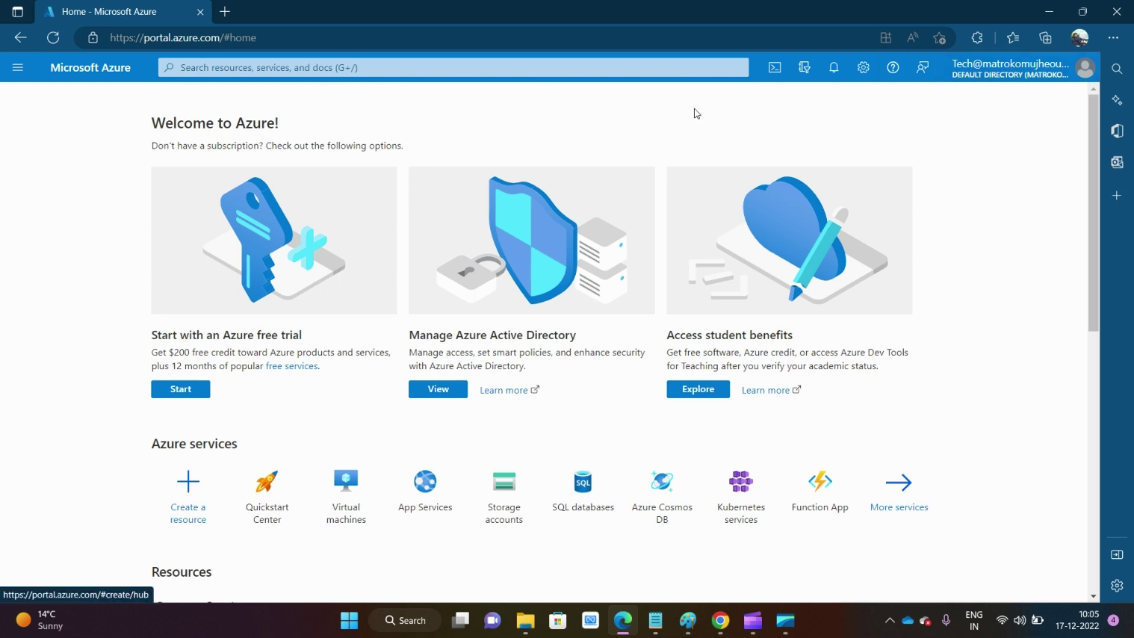
# - Find Azure Active Directory with 'active', view its Users list, then close it
pyautogui.click(270, 69)
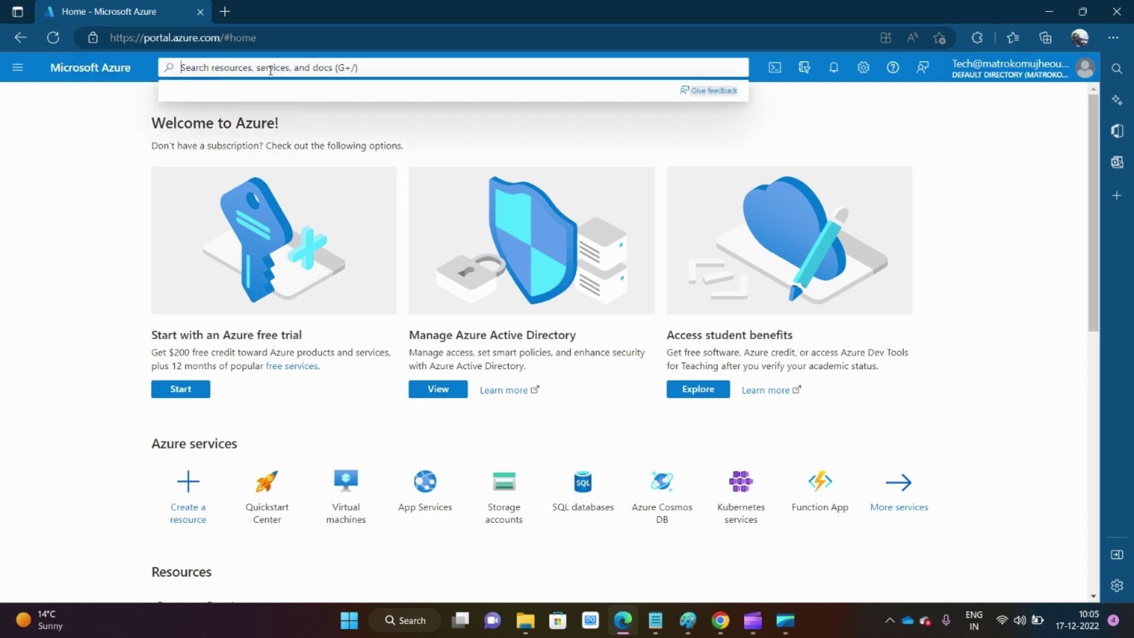
pyautogui.write('active')
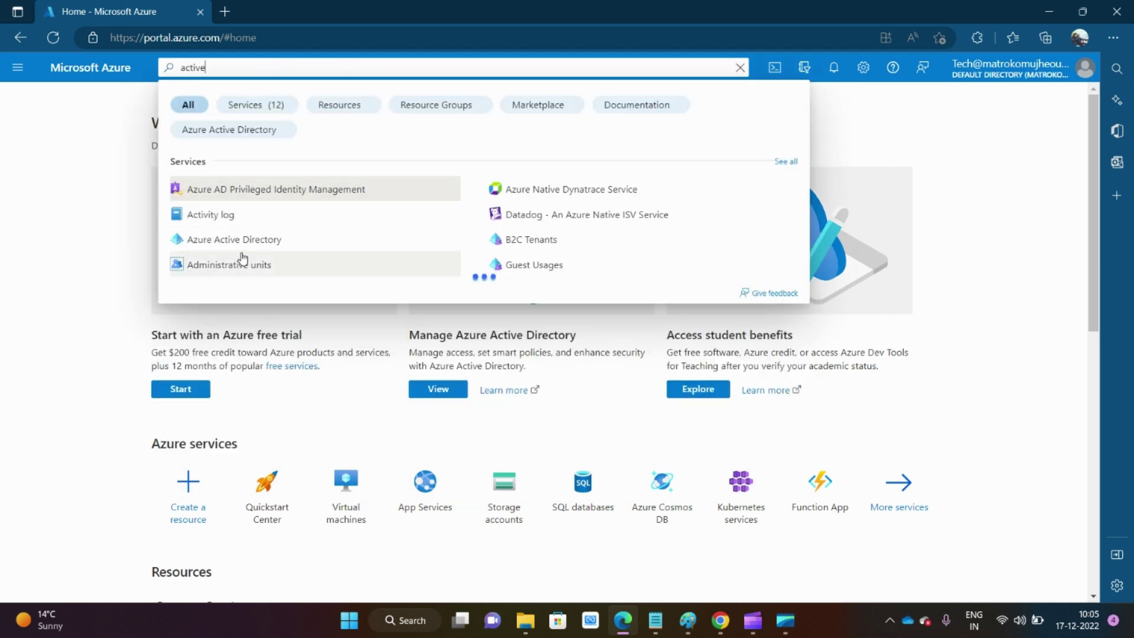
pyautogui.click(260, 240)
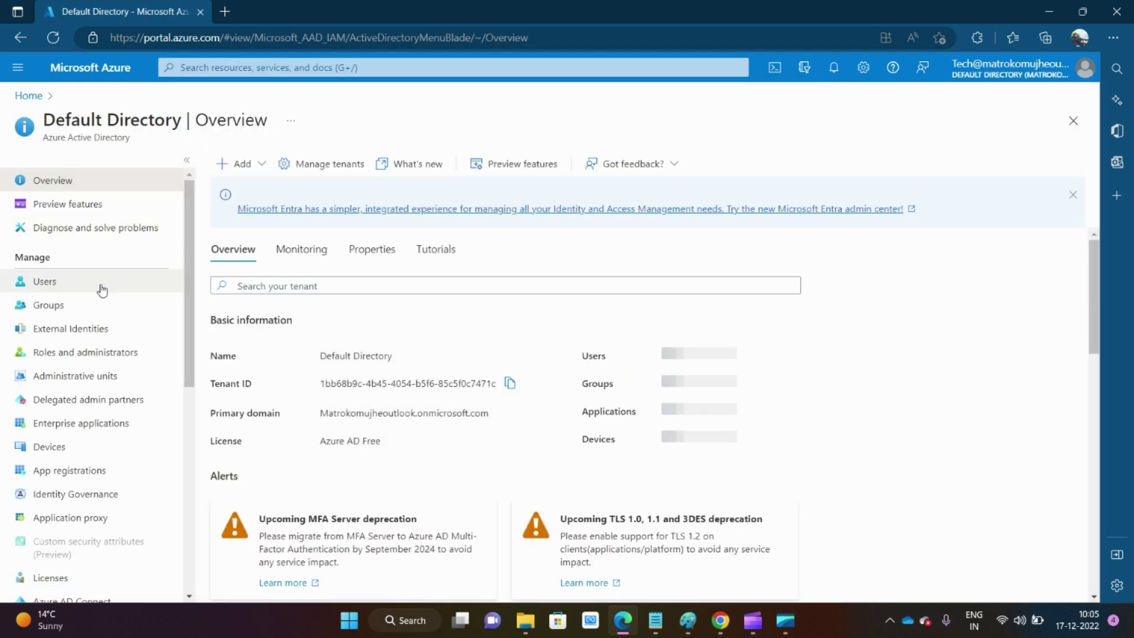
pyautogui.click(101, 283)
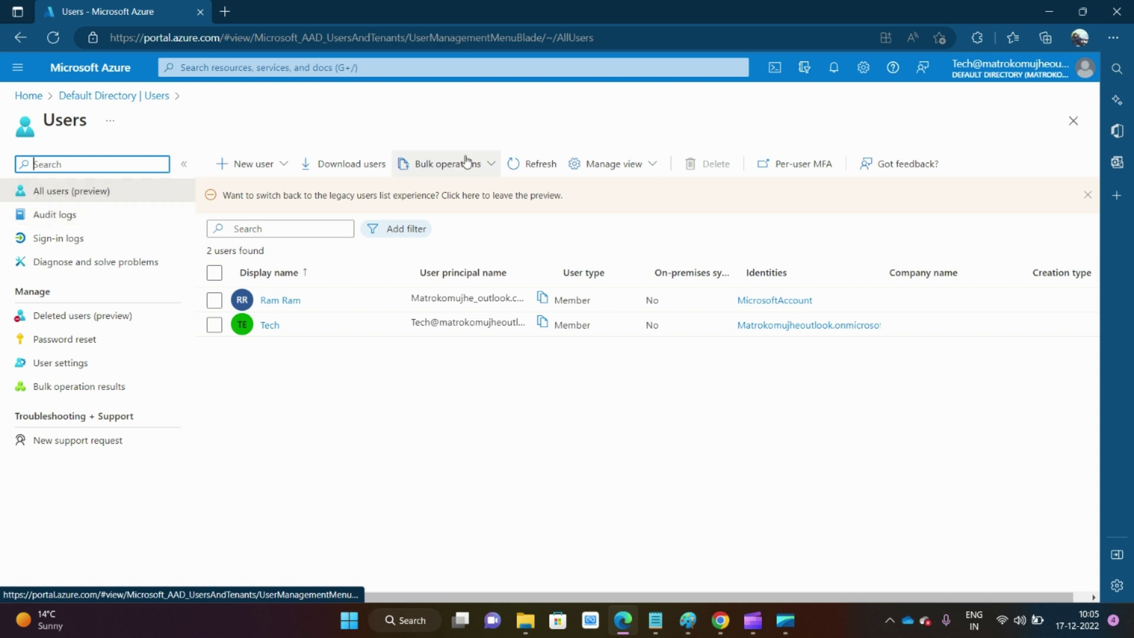
pyautogui.click(1073, 121)
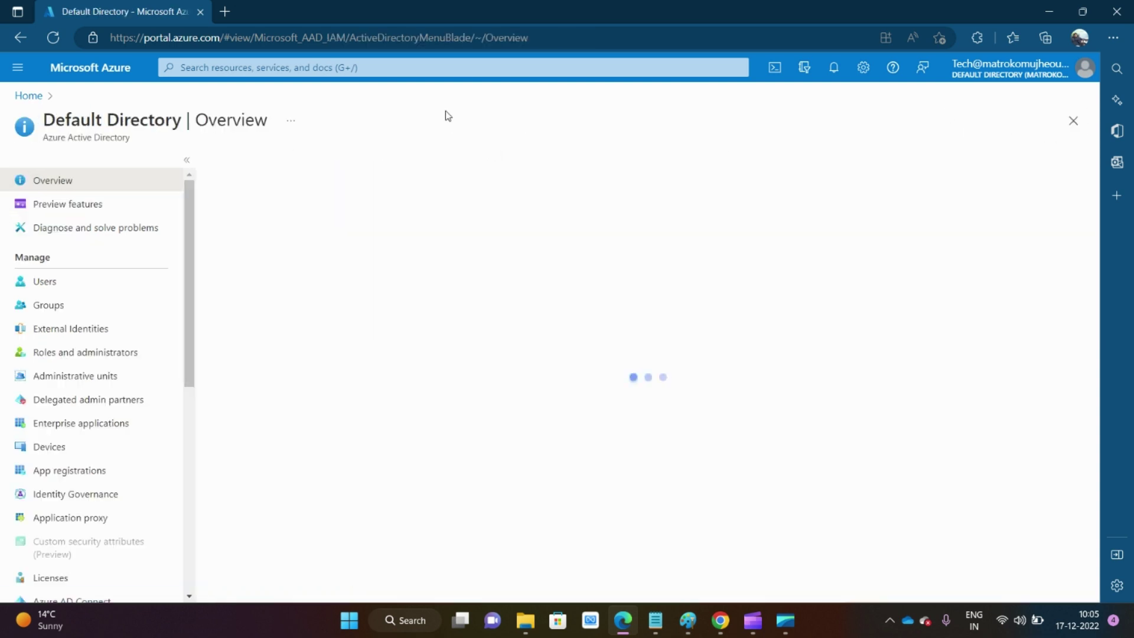
# - Open the Resource groups and Subscriptions pages via search, then return to the Paint diagram
pyautogui.click(427, 68)
pyautogui.write('re')
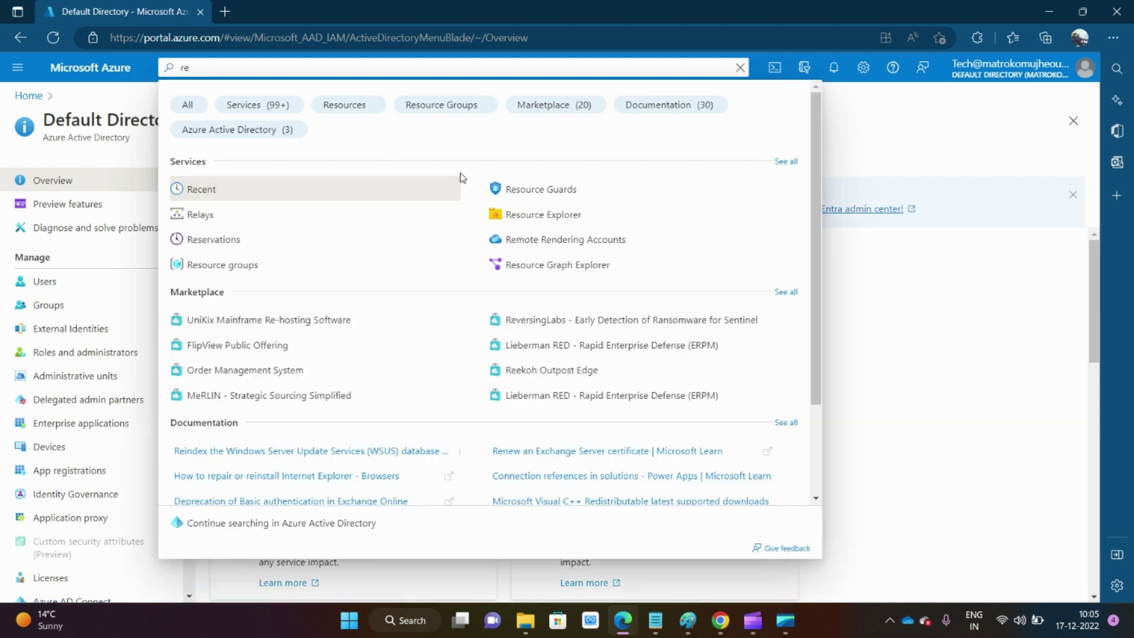
pyautogui.write('so')
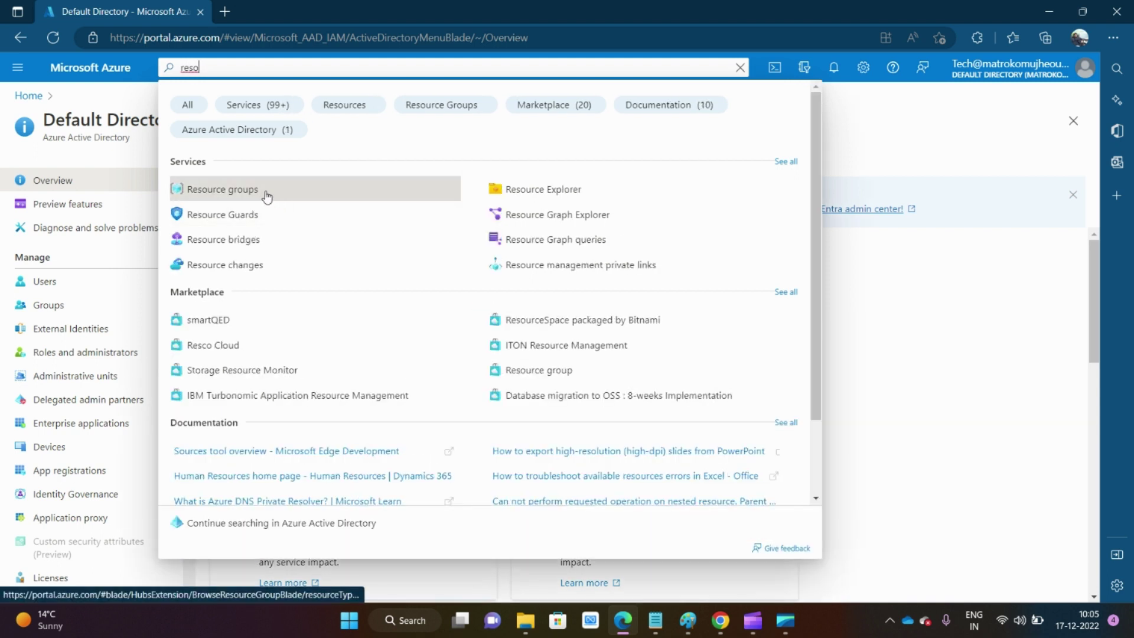
pyautogui.click(248, 190)
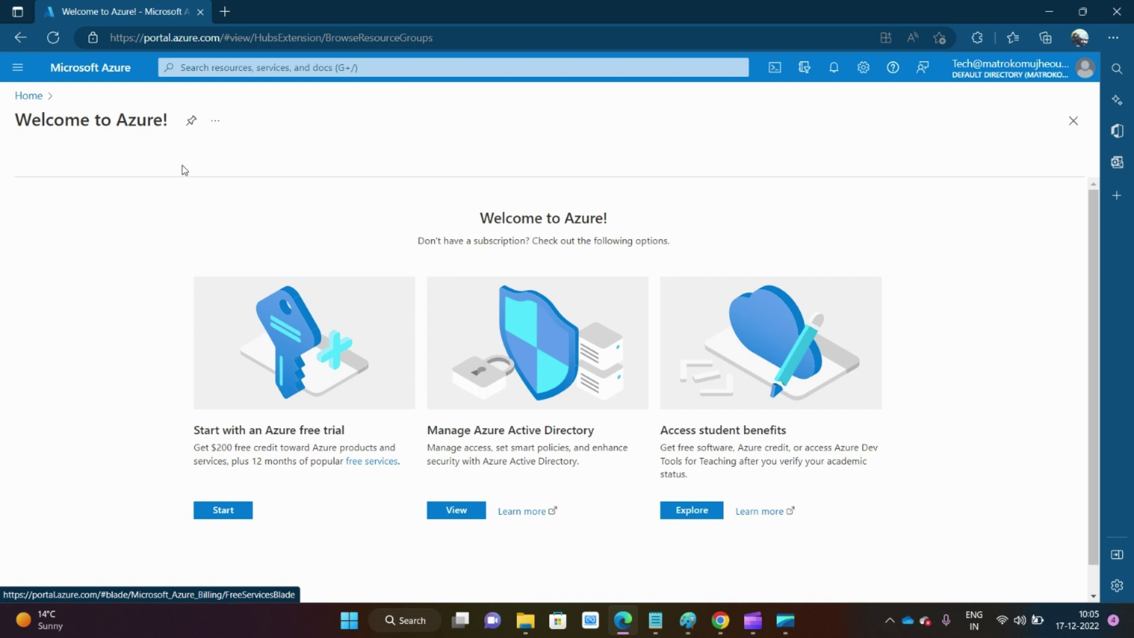
pyautogui.click(264, 67)
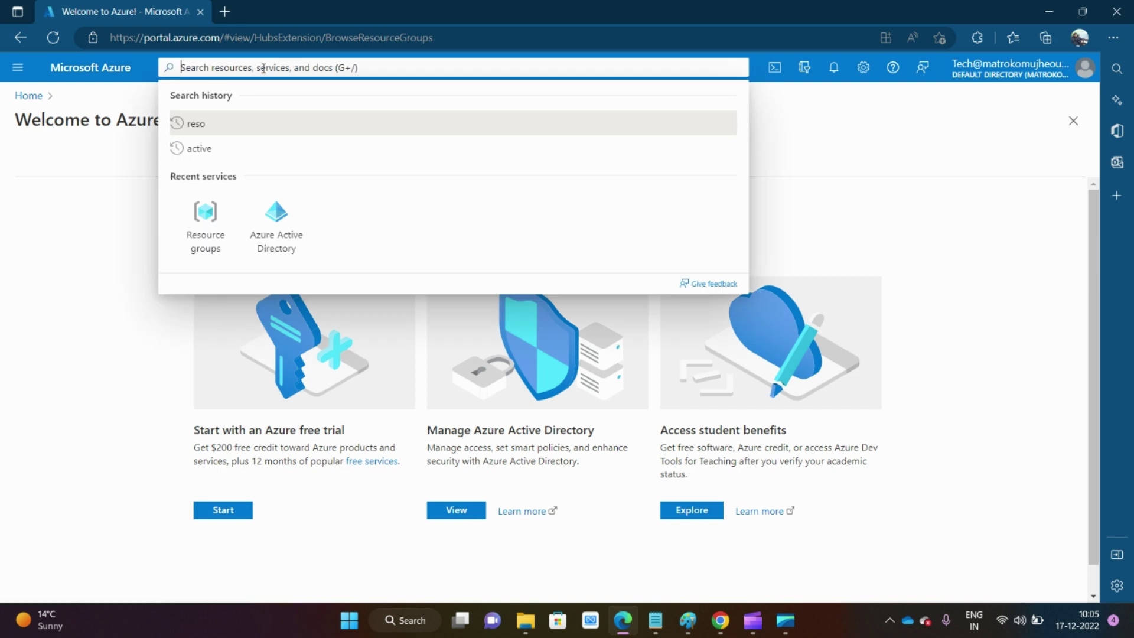
pyautogui.write('sub')
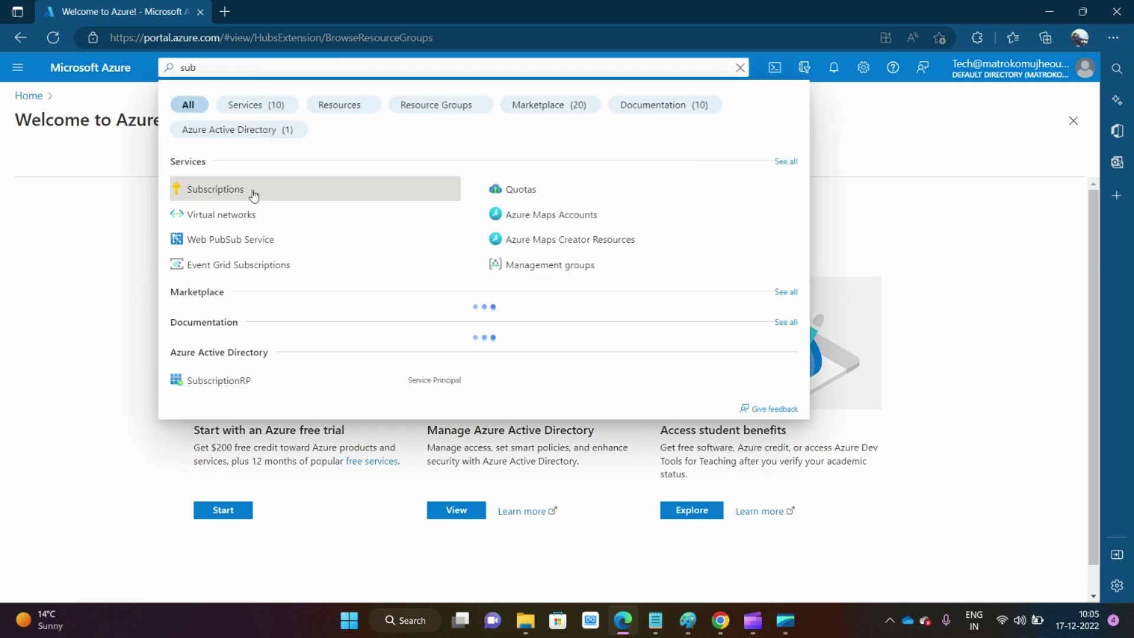
pyautogui.click(252, 190)
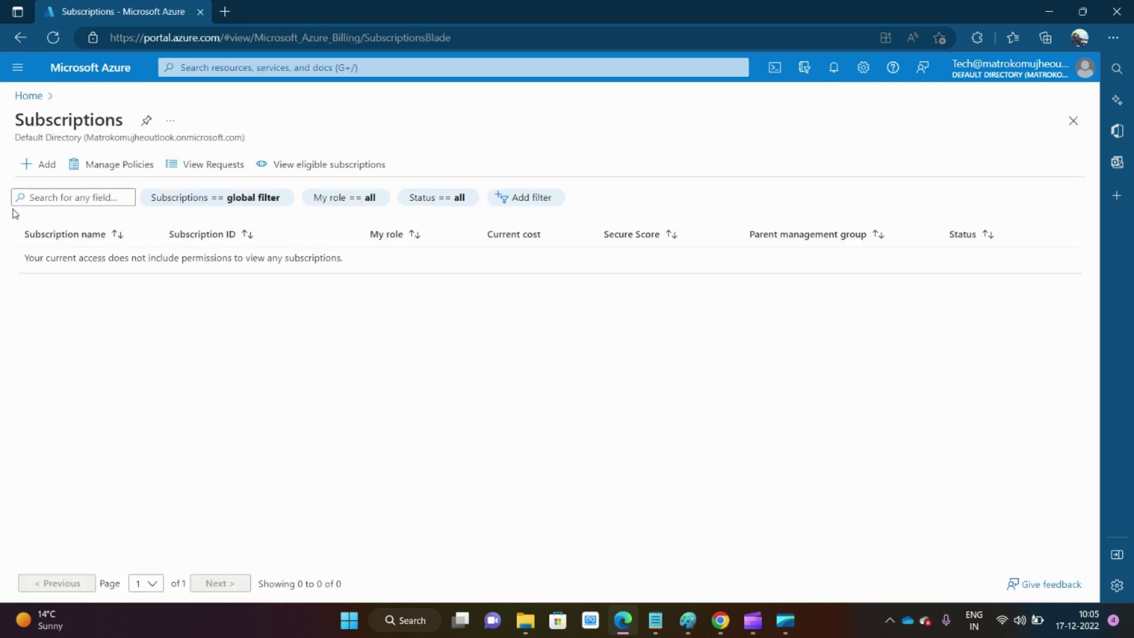
pyautogui.click(235, 67)
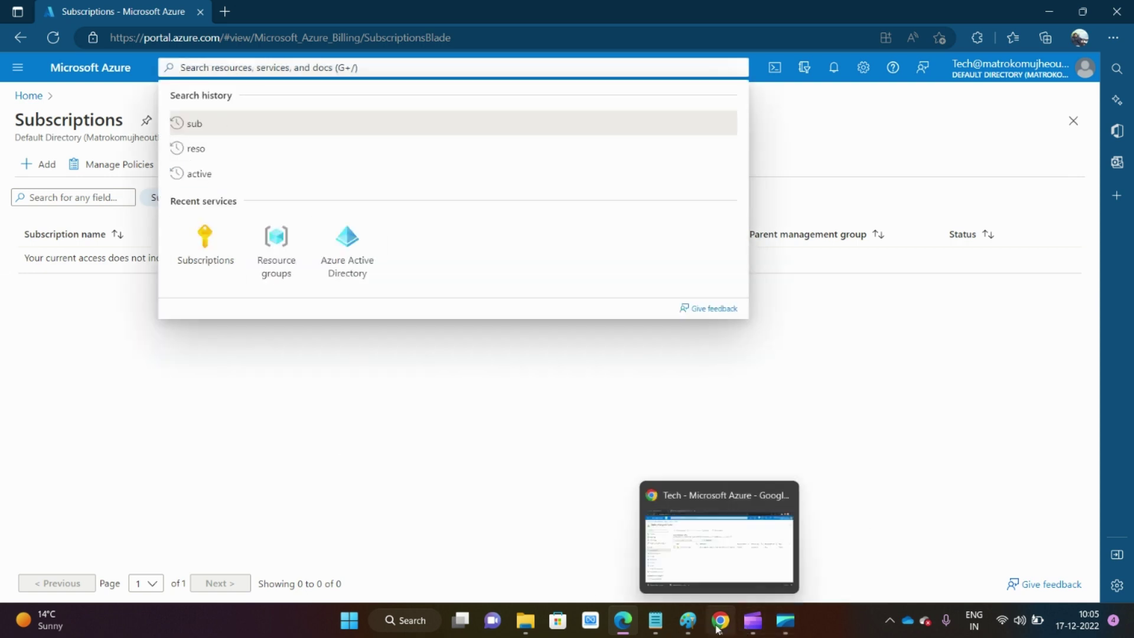
pyautogui.click(690, 628)
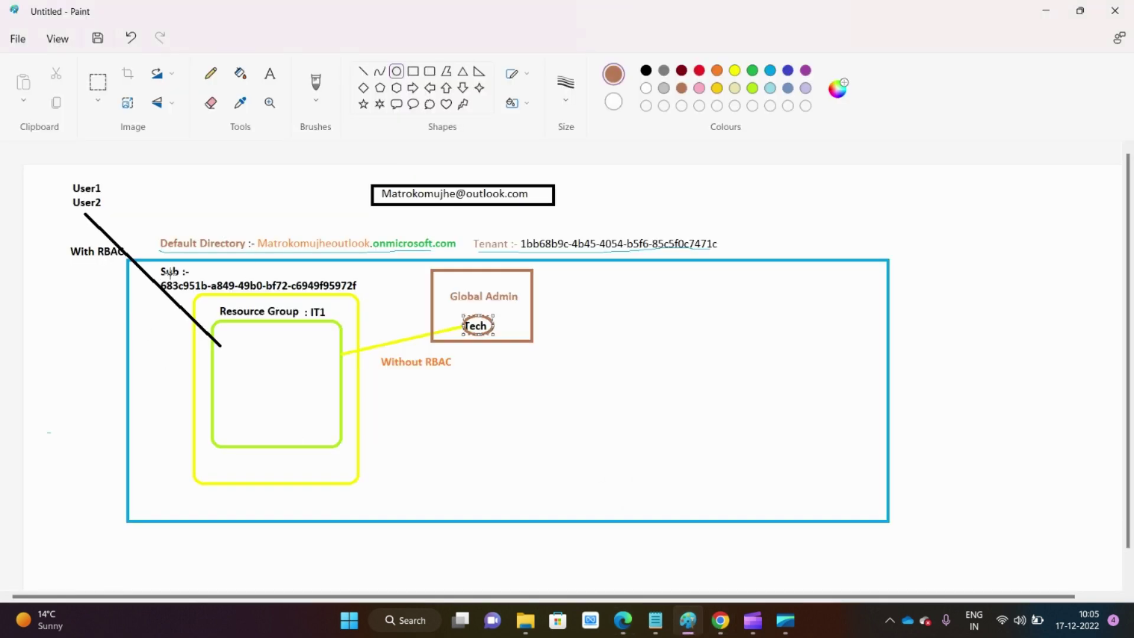
# - Draw a red rounded rectangle around the Sub label and the yellow subscription box
pyautogui.click(429, 71)
pyautogui.moveTo(163, 267)
pyautogui.mouseDown()
pyautogui.moveTo(232, 319)
pyautogui.moveTo(371, 525)
pyautogui.moveTo(372, 495)
pyautogui.mouseUp()
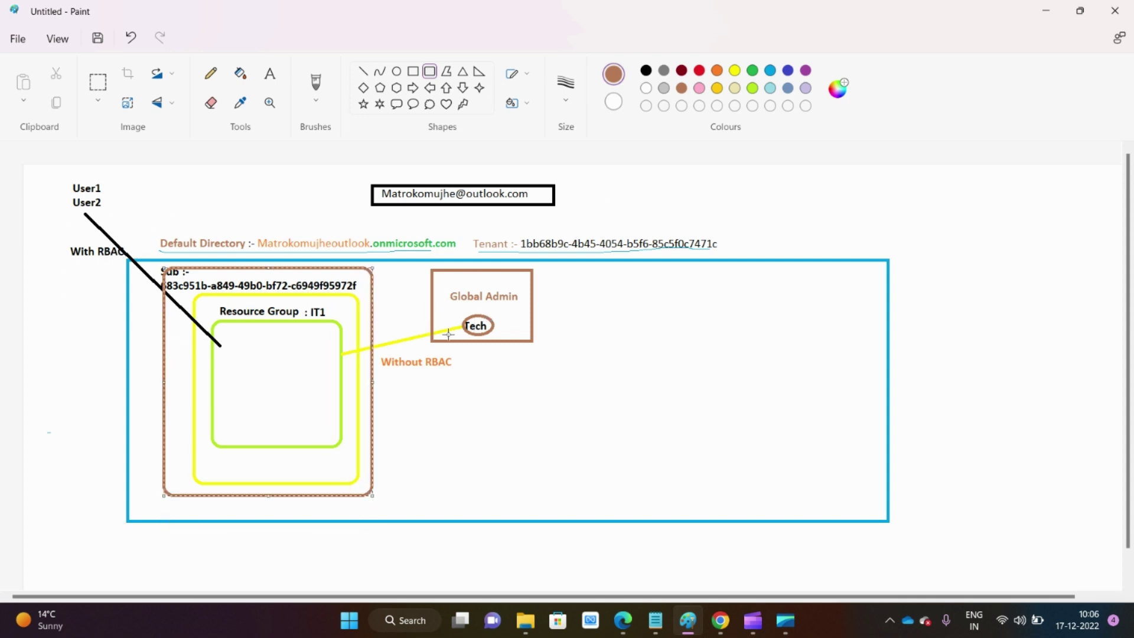
pyautogui.click(662, 71)
pyautogui.click(699, 70)
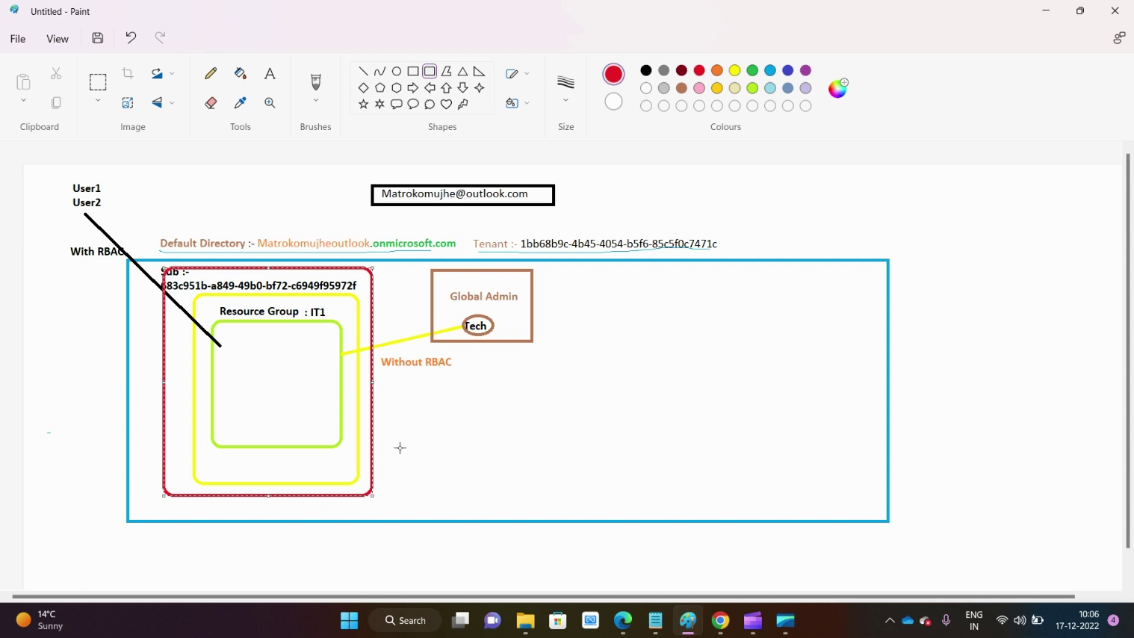
pyautogui.click(446, 423)
# - Erase the Global Admin/Tech box and its labels, the Without RBAC text, and most of the yellow connector
pyautogui.click(210, 103)
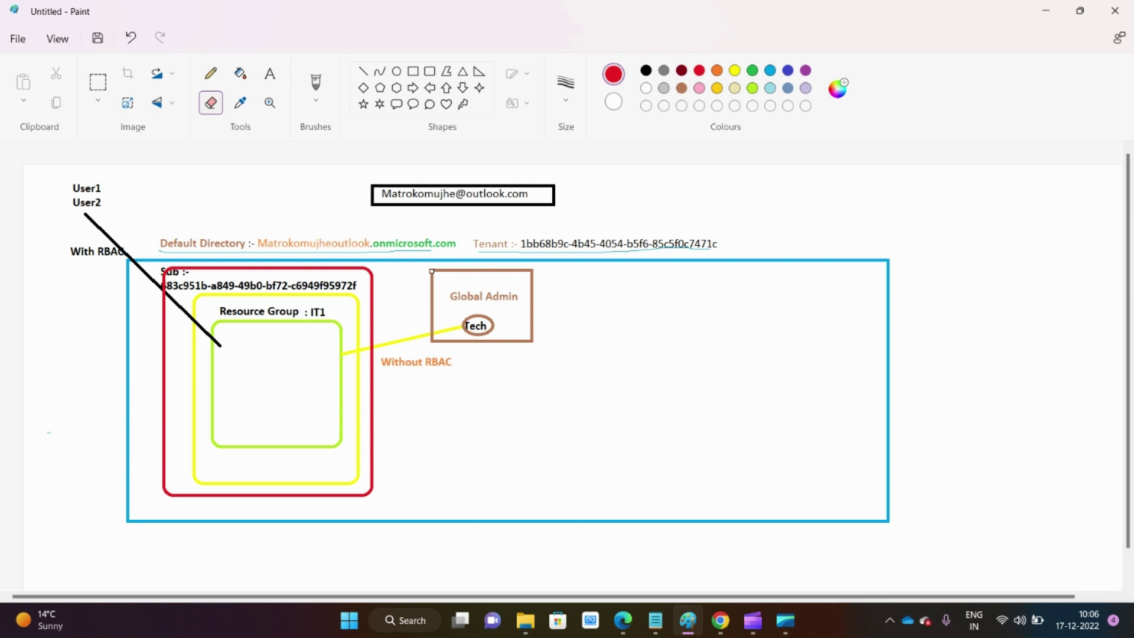
pyautogui.moveTo(431, 271)
pyautogui.mouseDown()
pyautogui.moveTo(538, 271)
pyautogui.moveTo(532, 296)
pyautogui.mouseUp()
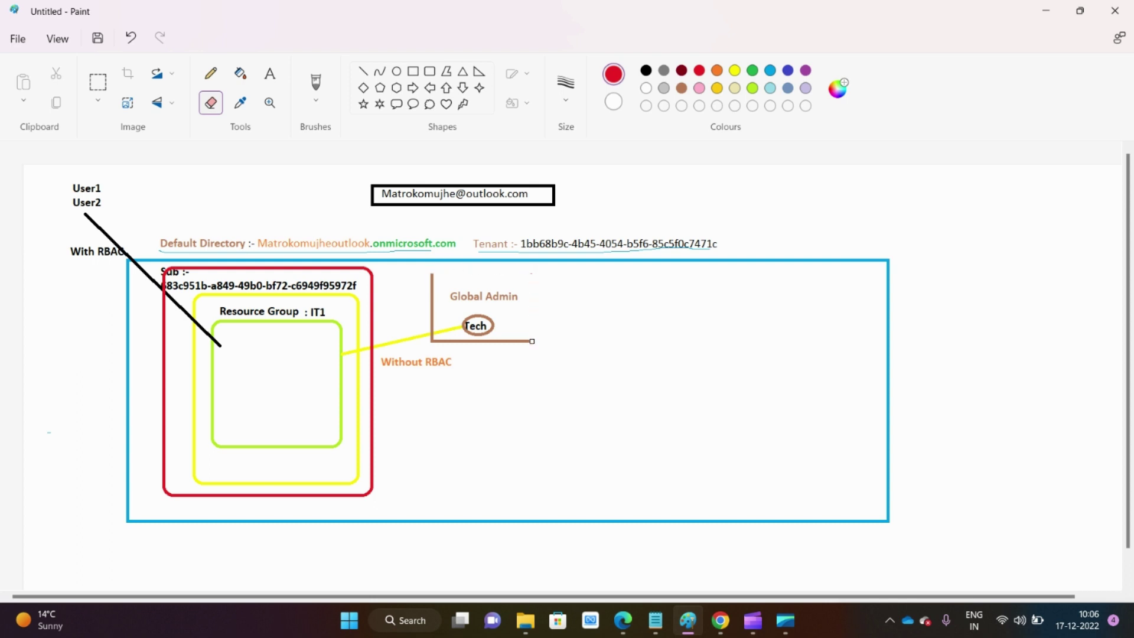
pyautogui.moveTo(532, 340)
pyautogui.mouseDown()
pyautogui.moveTo(454, 339)
pyautogui.moveTo(469, 342)
pyautogui.moveTo(487, 313)
pyautogui.moveTo(478, 330)
pyautogui.moveTo(437, 327)
pyautogui.mouseUp()
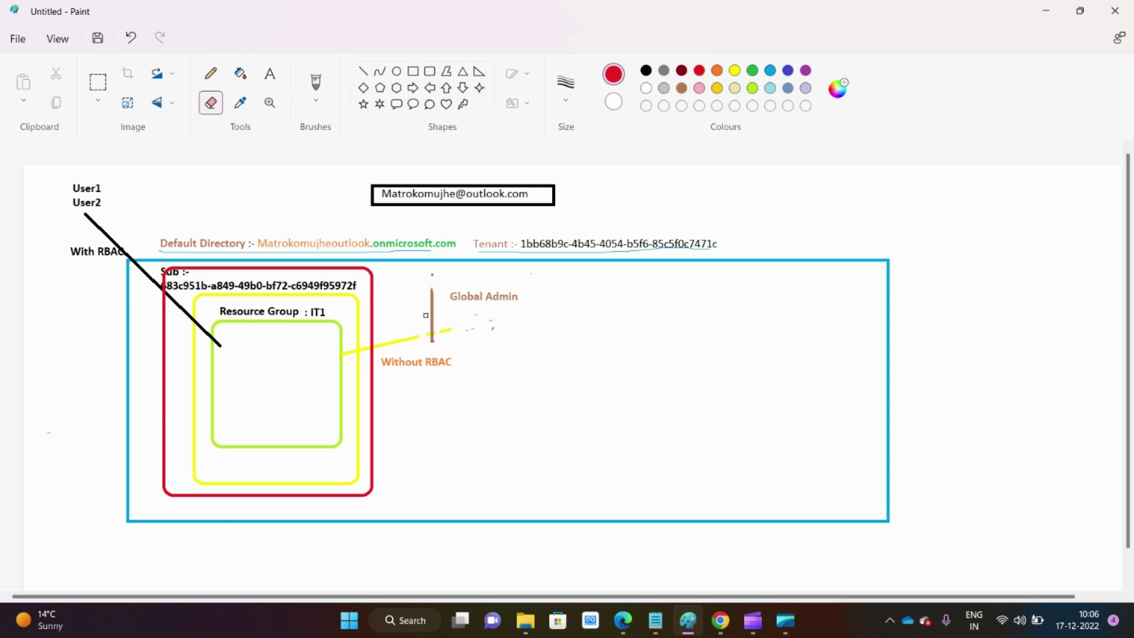
pyautogui.moveTo(425, 315); pyautogui.dragTo(431, 272)
pyautogui.moveTo(430, 326); pyautogui.dragTo(433, 296)
pyautogui.moveTo(434, 340)
pyautogui.mouseDown()
pyautogui.moveTo(394, 361)
pyautogui.moveTo(450, 362)
pyautogui.moveTo(398, 359)
pyautogui.mouseUp()
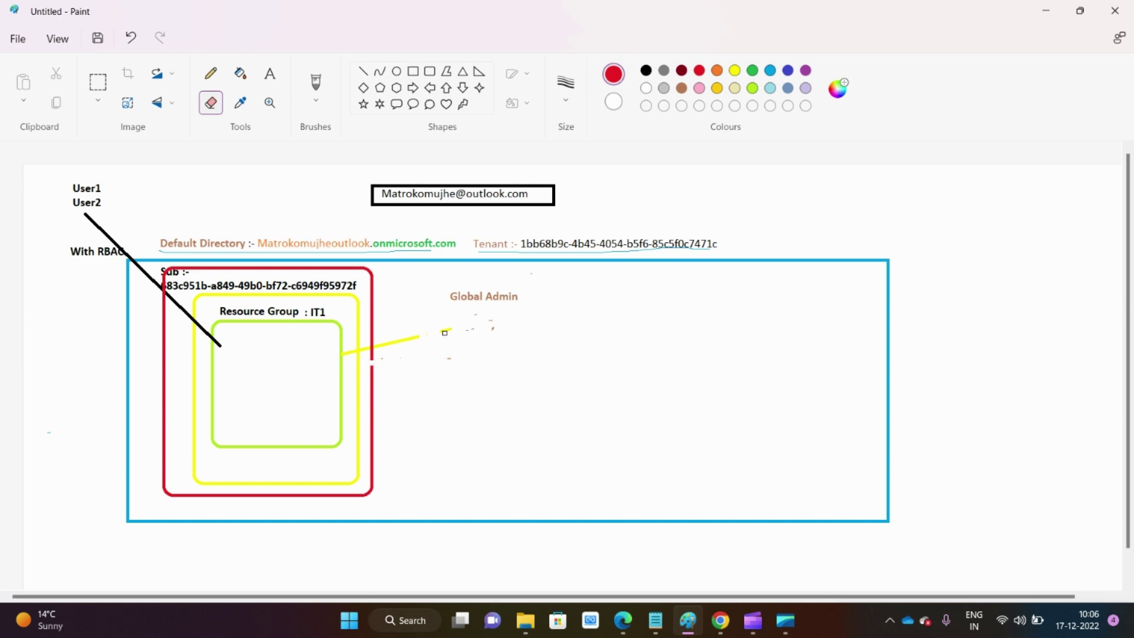
pyautogui.moveTo(460, 330); pyautogui.dragTo(393, 342)
pyautogui.moveTo(530, 302); pyautogui.dragTo(457, 296)
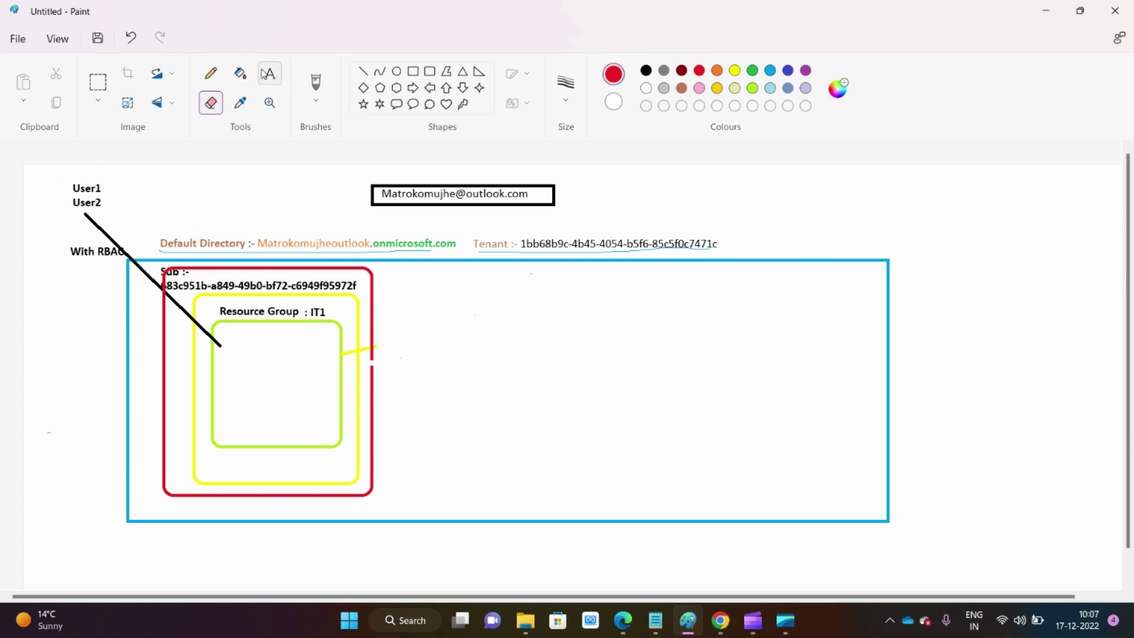
# - Add a text box beside the User1 and User2 labels in the RBAC diagram
pyautogui.click(270, 73)
pyautogui.click(66, 175)
pyautogui.moveTo(79, 190); pyautogui.dragTo(134, 220)
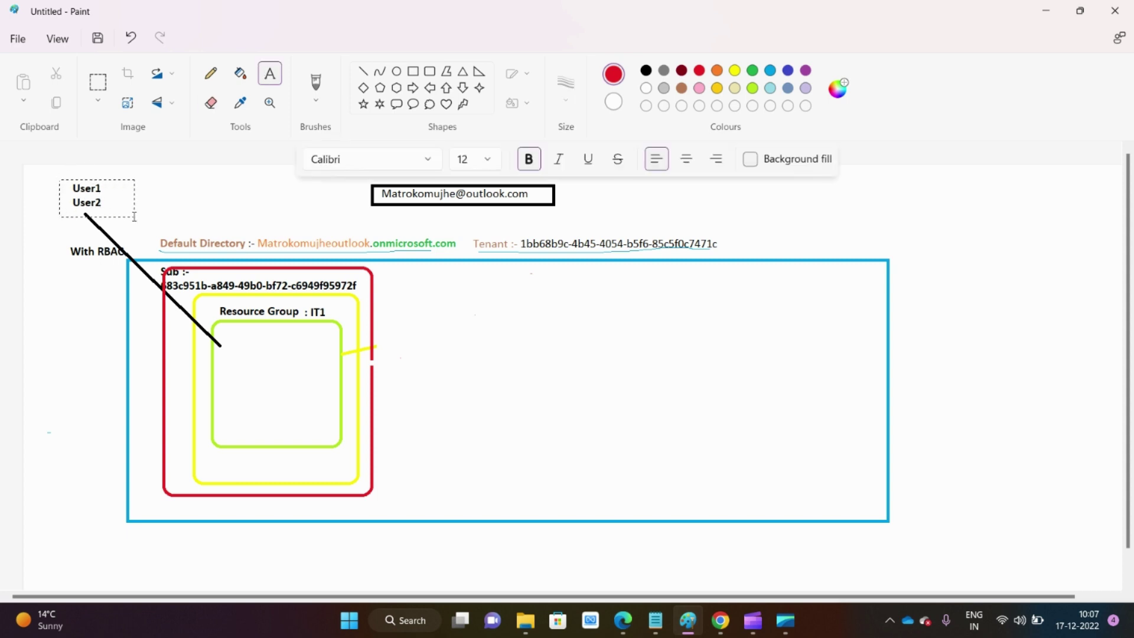
pyautogui.click(79, 283)
# - Review Tech's Global Administrator role and its assignments, then return to the directory's Users list
pyautogui.click(720, 620)
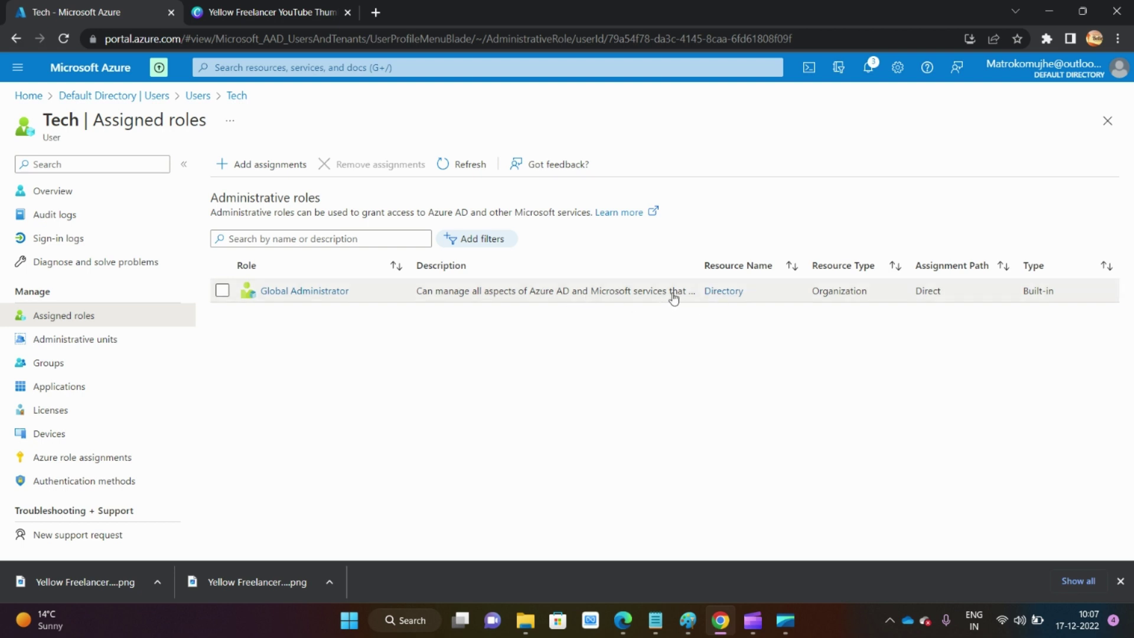
pyautogui.tripleClick(577, 295)
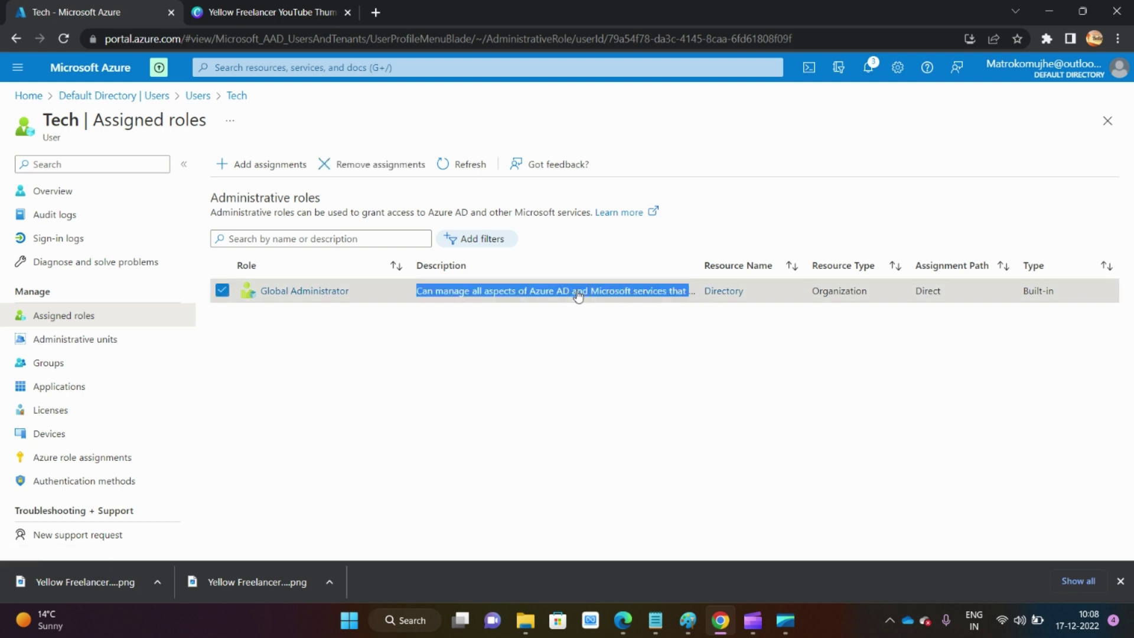
pyautogui.click(422, 303)
pyautogui.moveTo(420, 301); pyautogui.dragTo(684, 296)
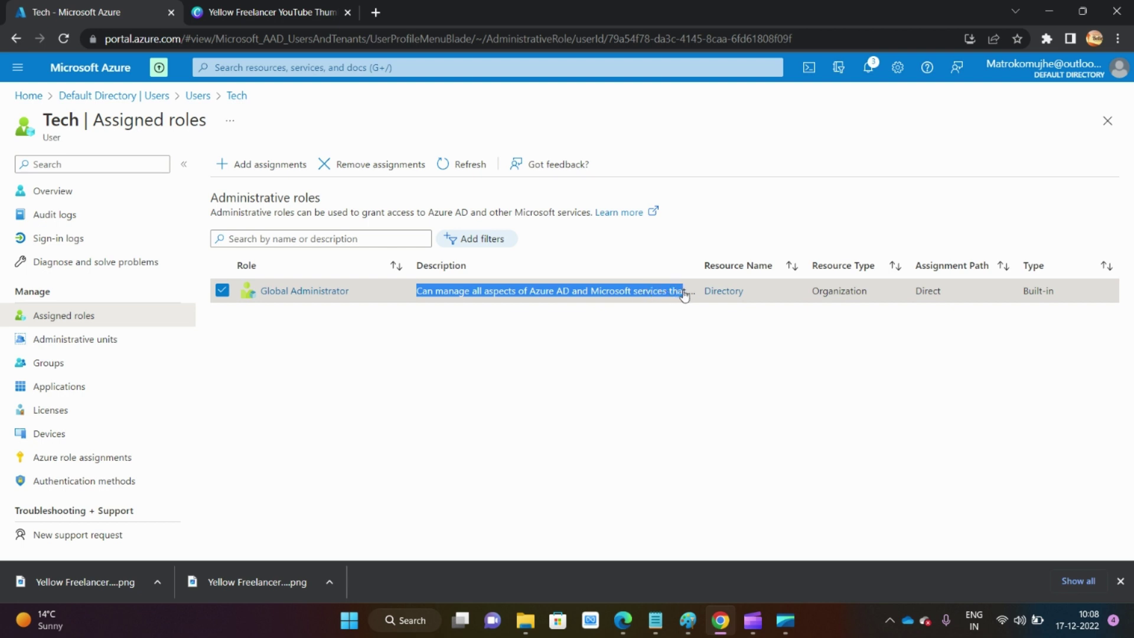
pyautogui.click(702, 334)
pyautogui.moveTo(412, 295); pyautogui.dragTo(677, 294)
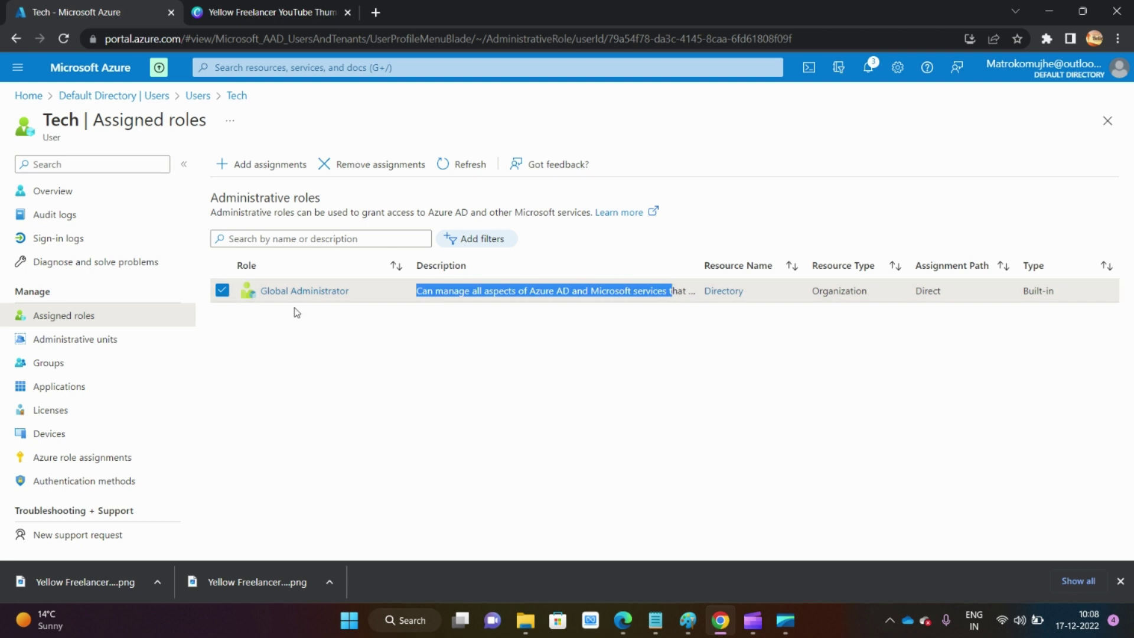
pyautogui.click(300, 292)
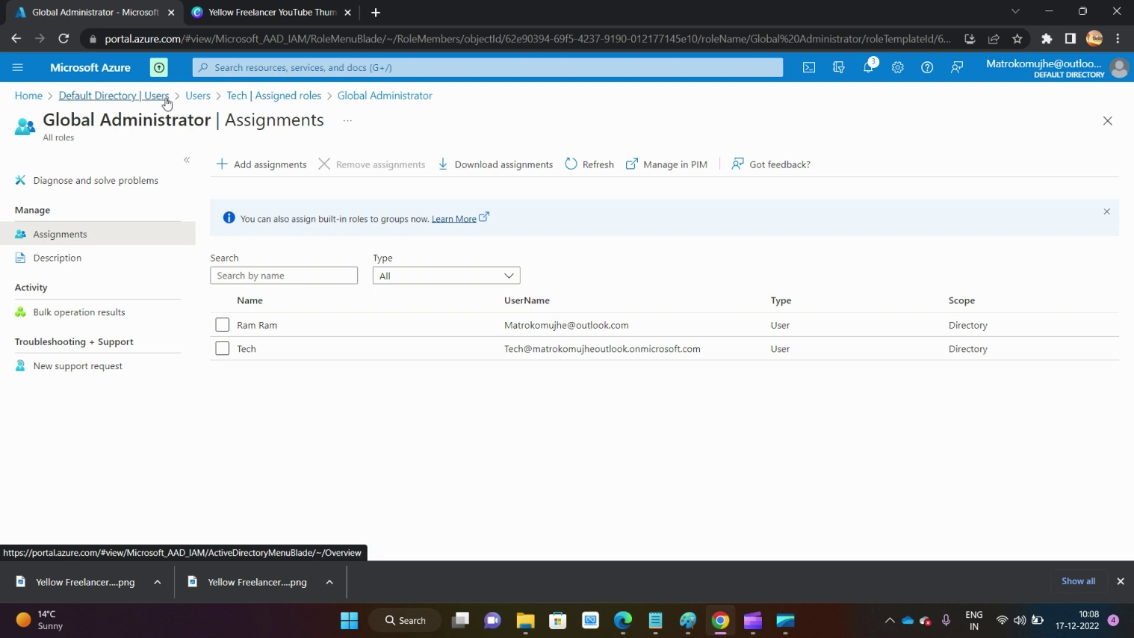
pyautogui.click(198, 95)
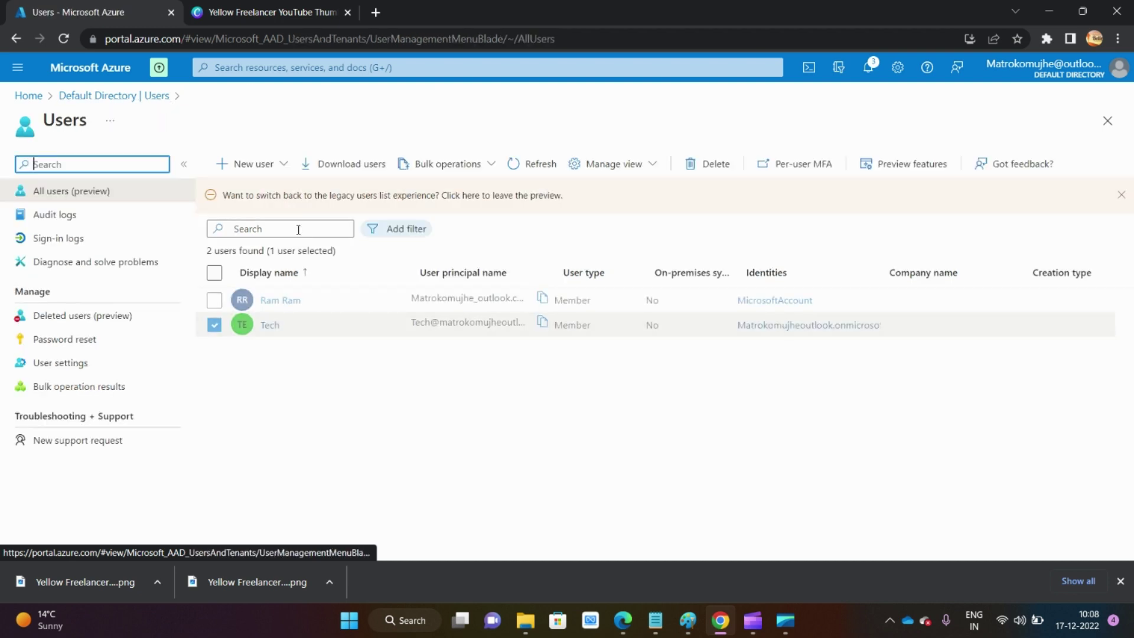
# - Begin creating a new user from the Users page's New user menu
pyautogui.click(263, 164)
pyautogui.click(307, 200)
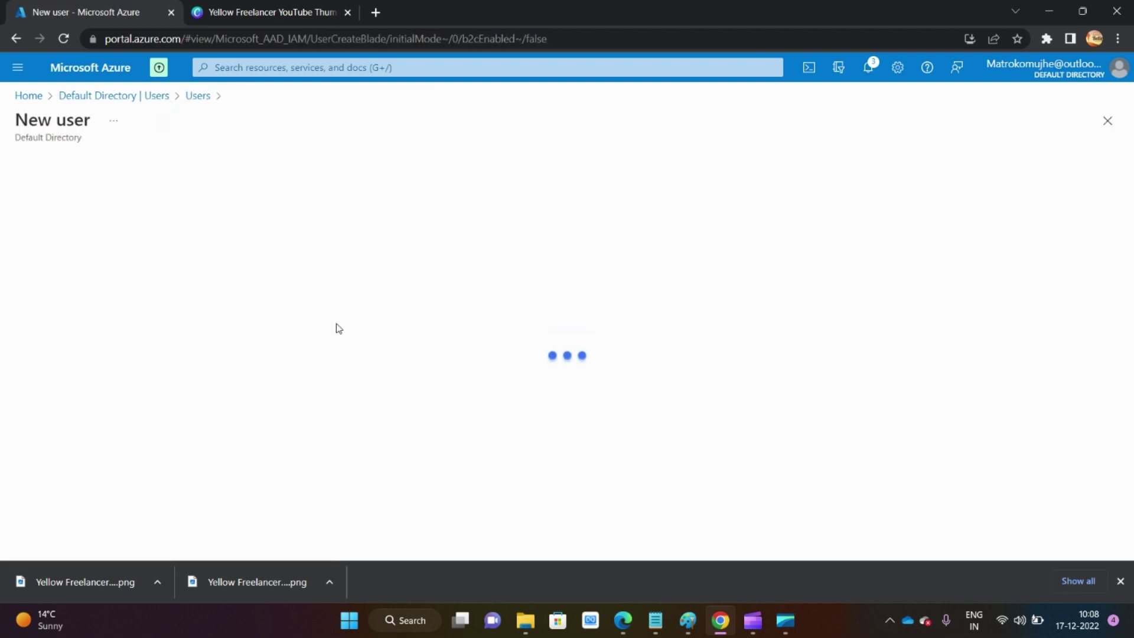
pyautogui.scroll(-4, 330, 356)
pyautogui.scroll(3, 281, 314)
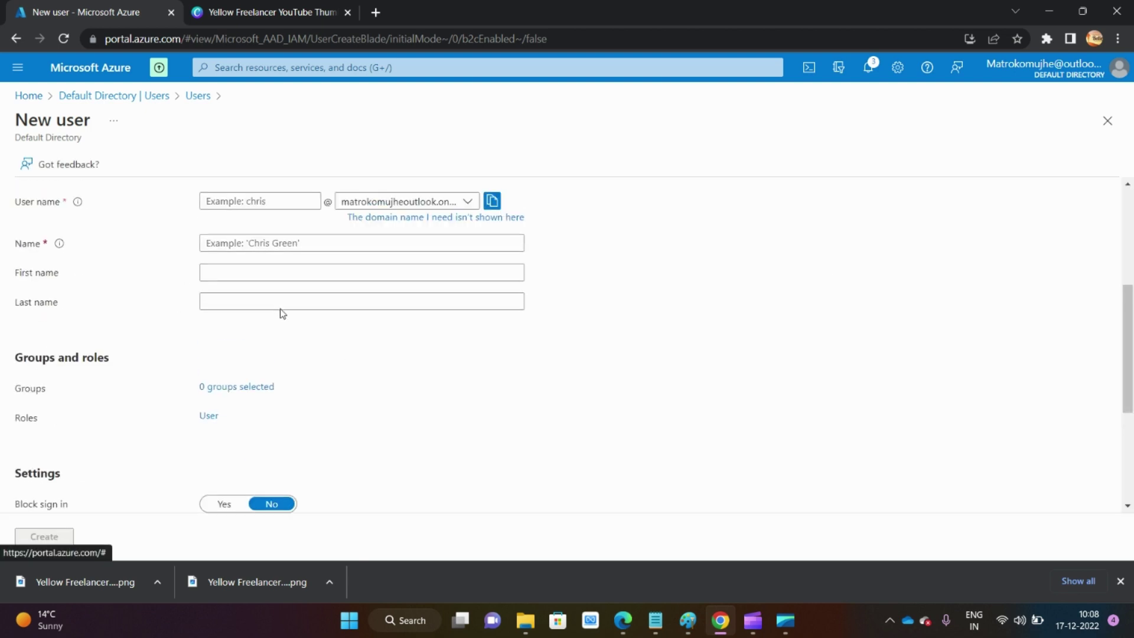
# - Enter User1-Sub as the new user's user name
pyautogui.click(242, 299)
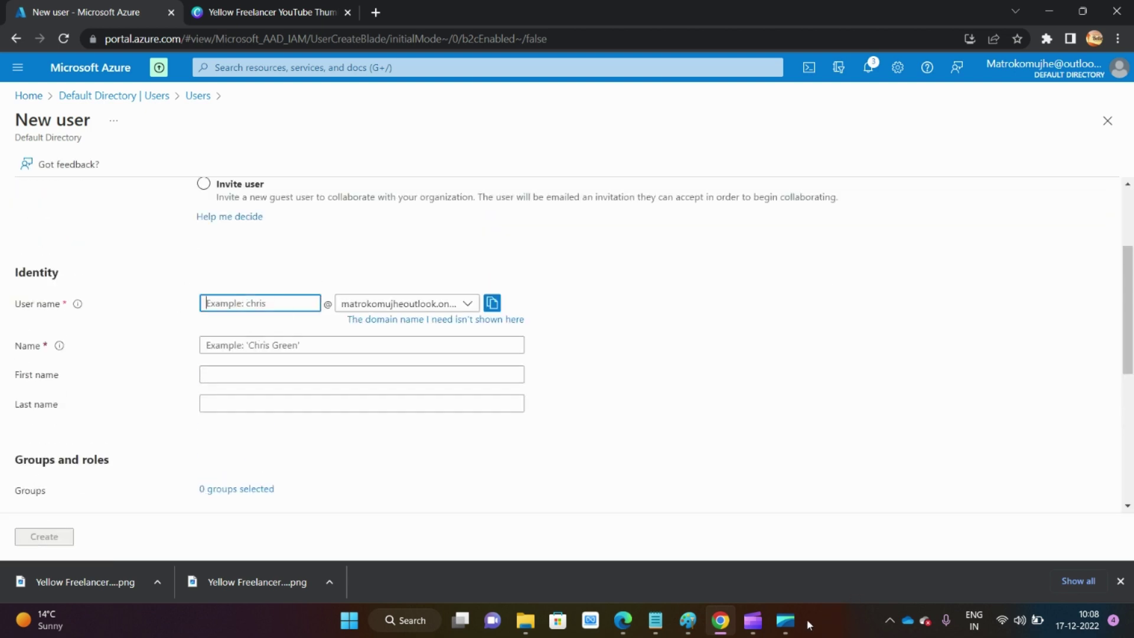
pyautogui.click(688, 620)
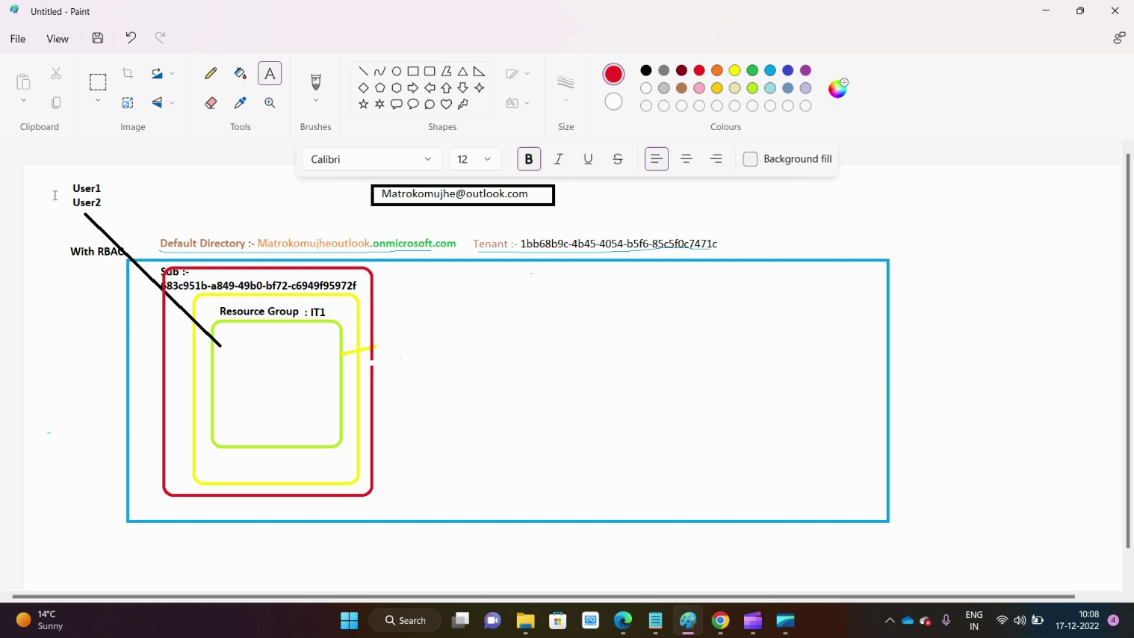
pyautogui.click(1046, 11)
pyautogui.write('Us')
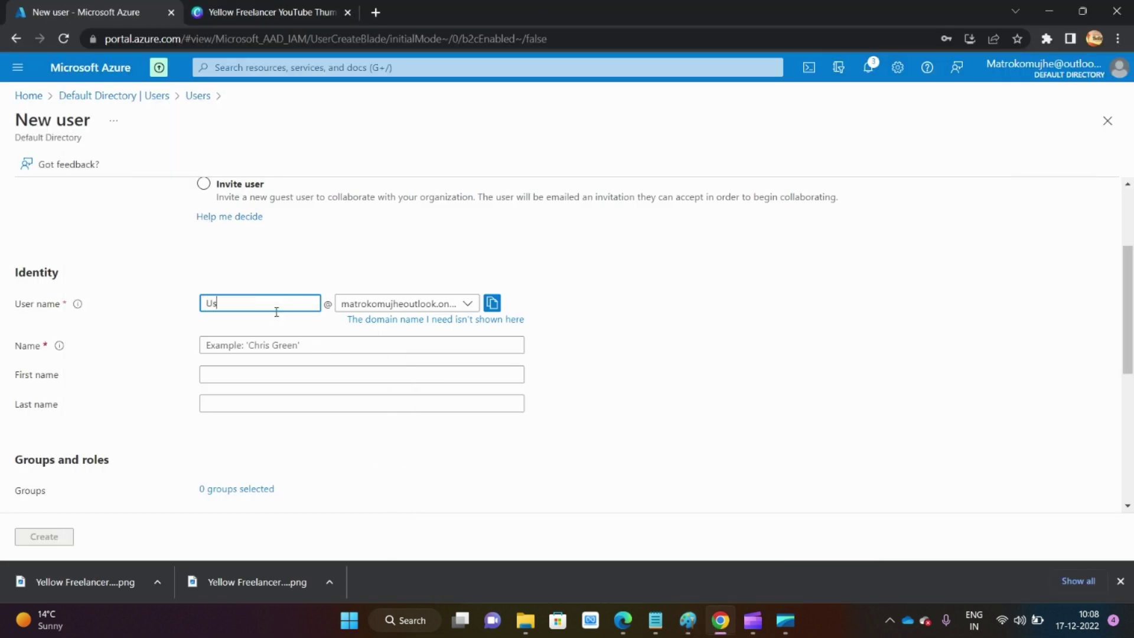
pyautogui.write('er1')
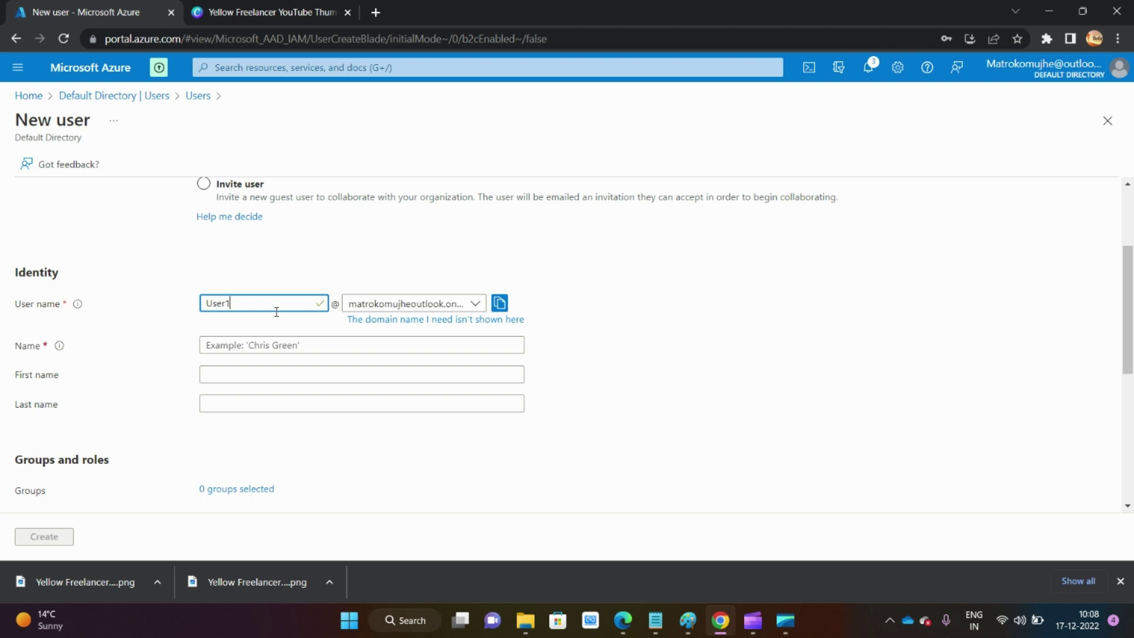
pyautogui.write('-Sub')
# - Copy User1-Sub from the user name into the display name field
pyautogui.click(278, 345)
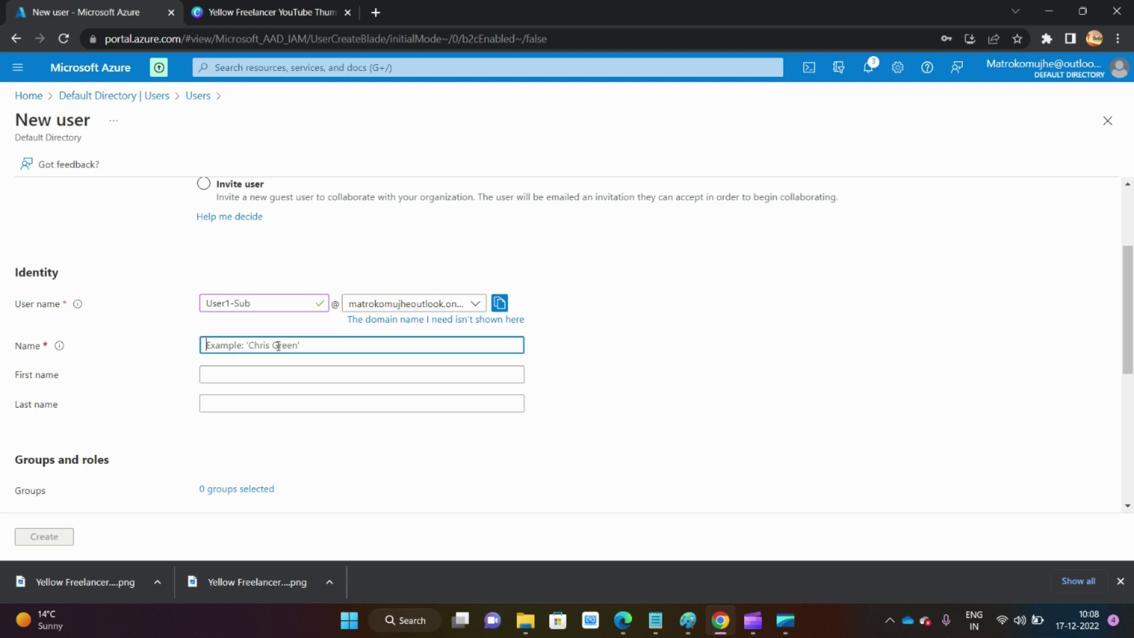
pyautogui.moveTo(273, 309); pyautogui.dragTo(69, 294)
pyautogui.hotkey('ctrl', 'c')
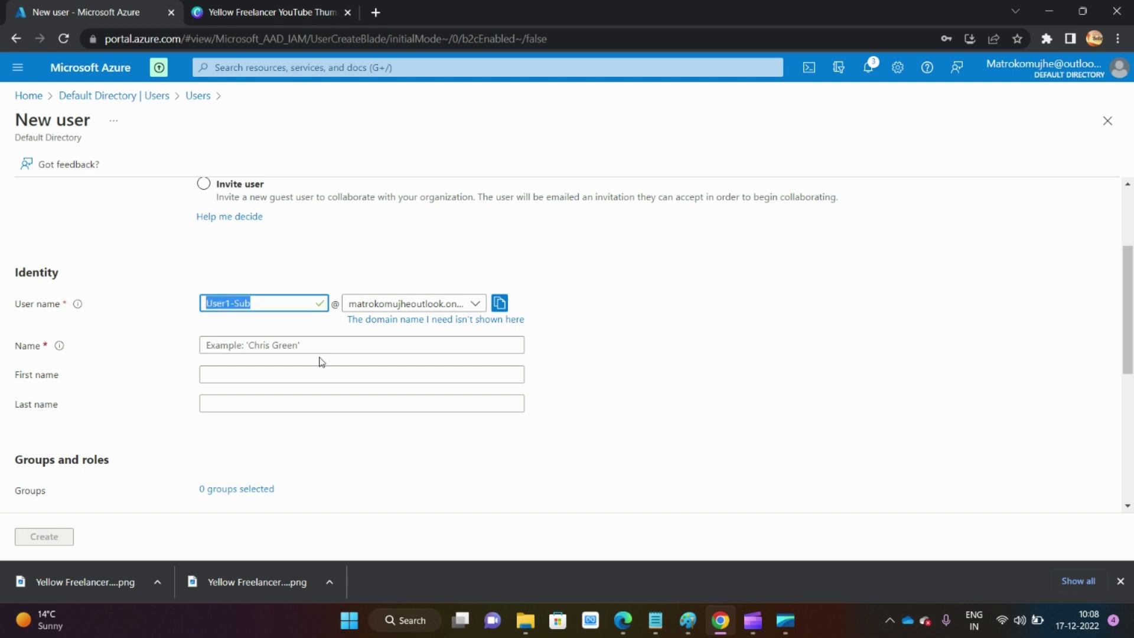
pyautogui.click(329, 343)
pyautogui.hotkey('ctrl', 'v')
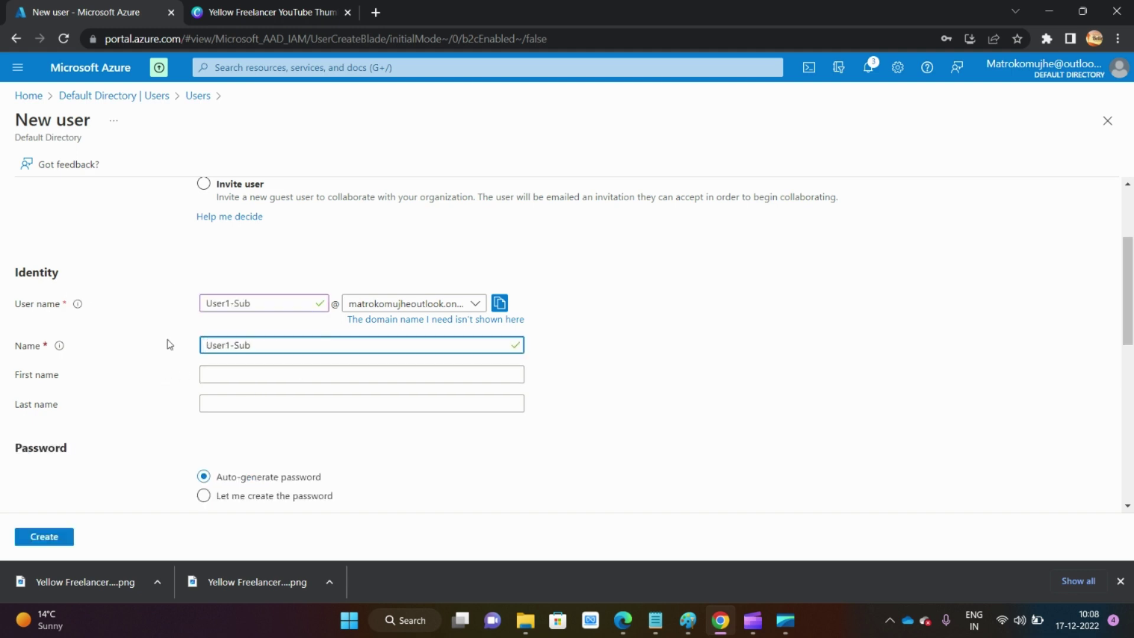
pyautogui.scroll(2, 301, 377)
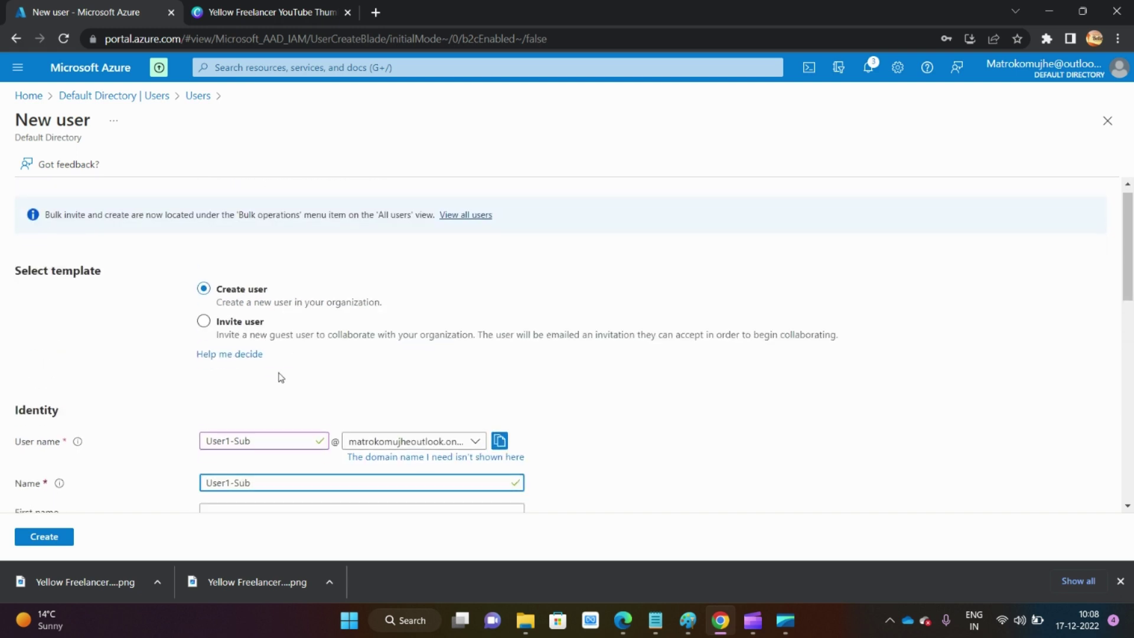
pyautogui.scroll(-2, 277, 376)
pyautogui.scroll(2, 245, 279)
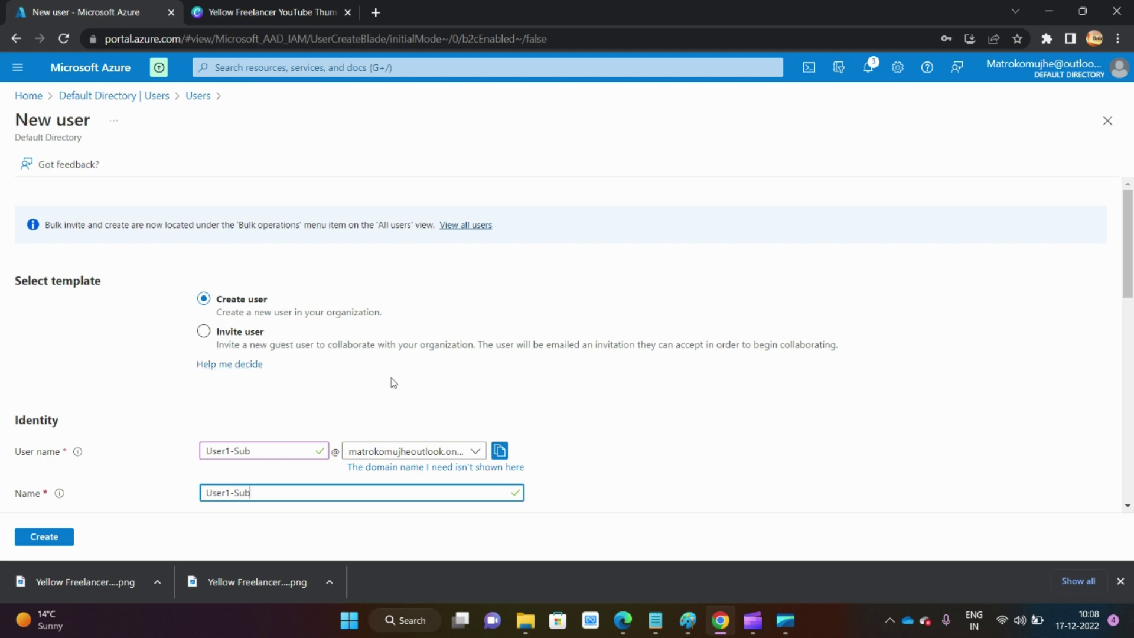
pyautogui.scroll(-2, 390, 382)
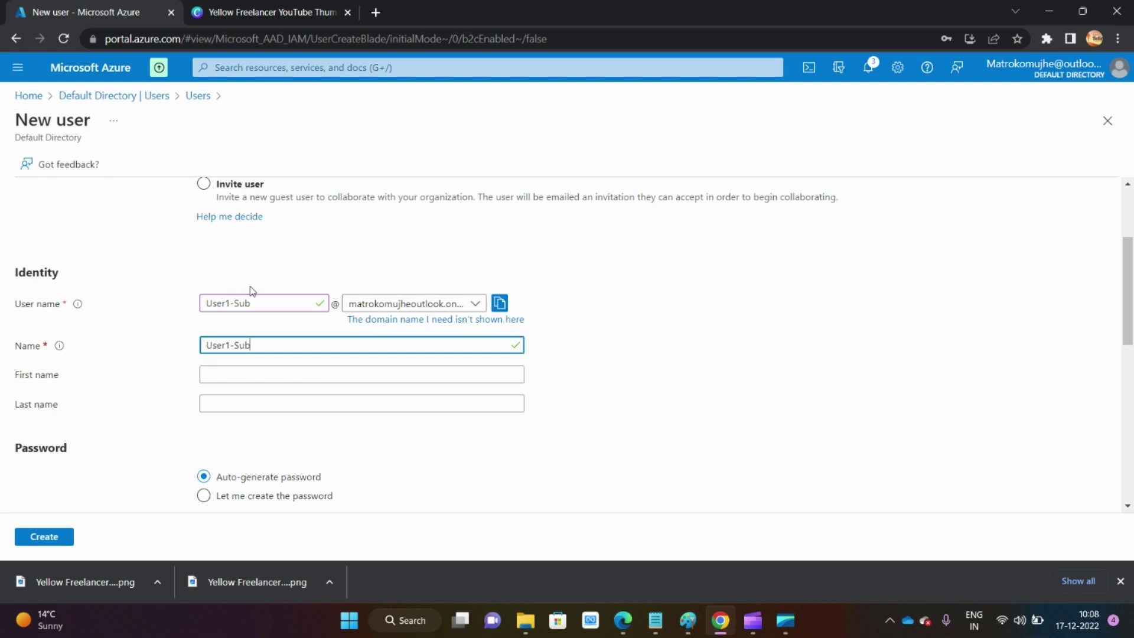
pyautogui.scroll(2, 248, 371)
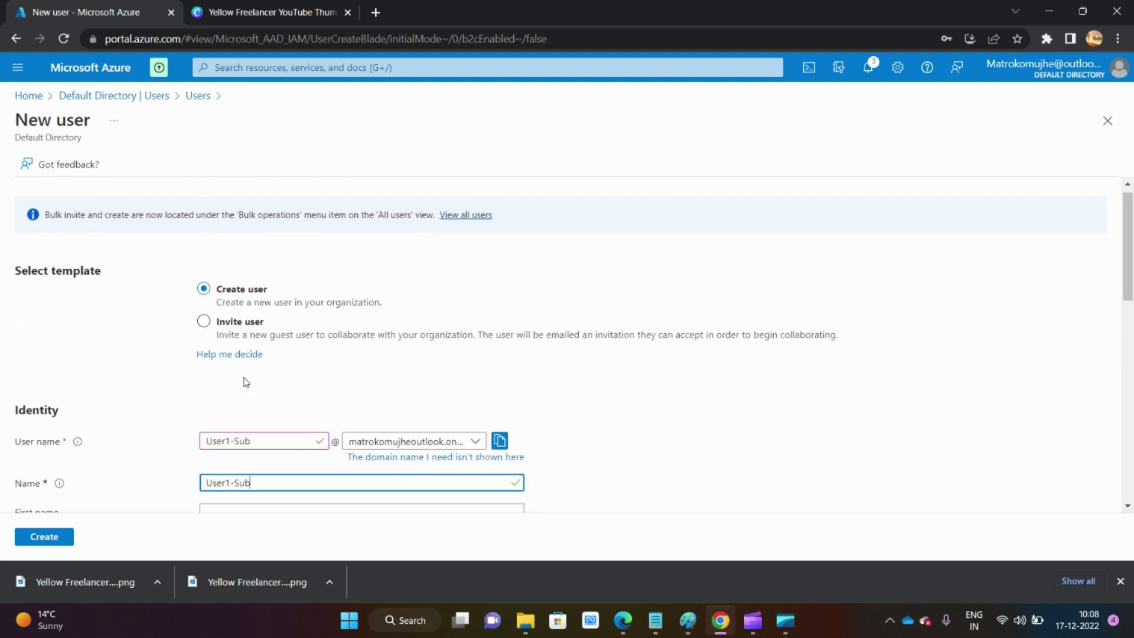
pyautogui.scroll(-4, 236, 366)
# - Paste User1-Sub as both the first name and last name
pyautogui.click(229, 229)
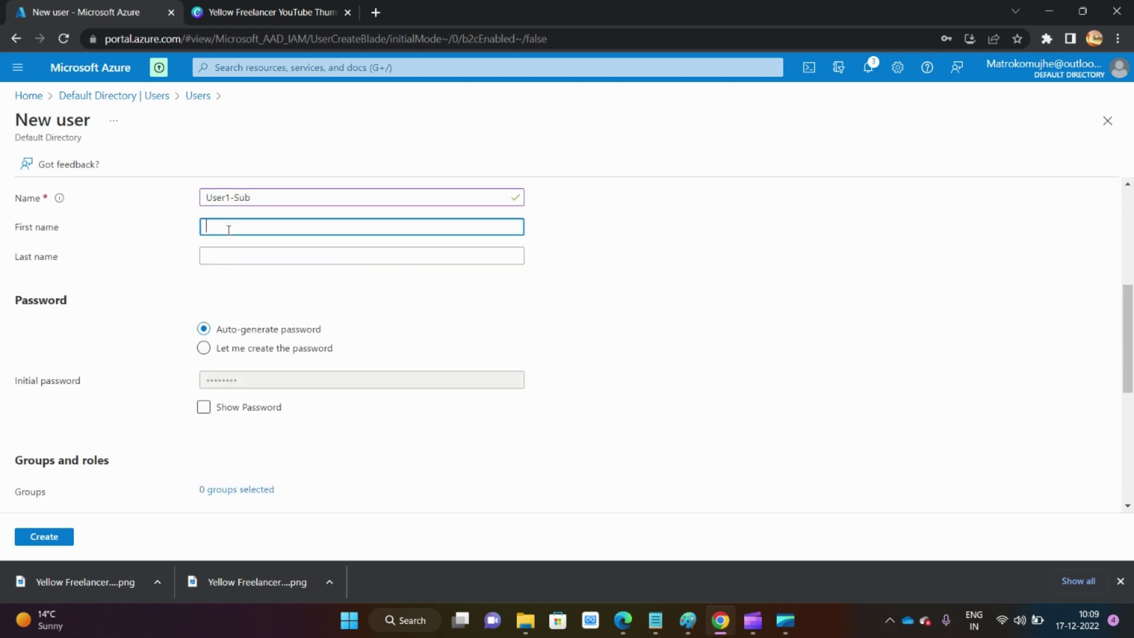
pyautogui.scroll(1, 248, 242)
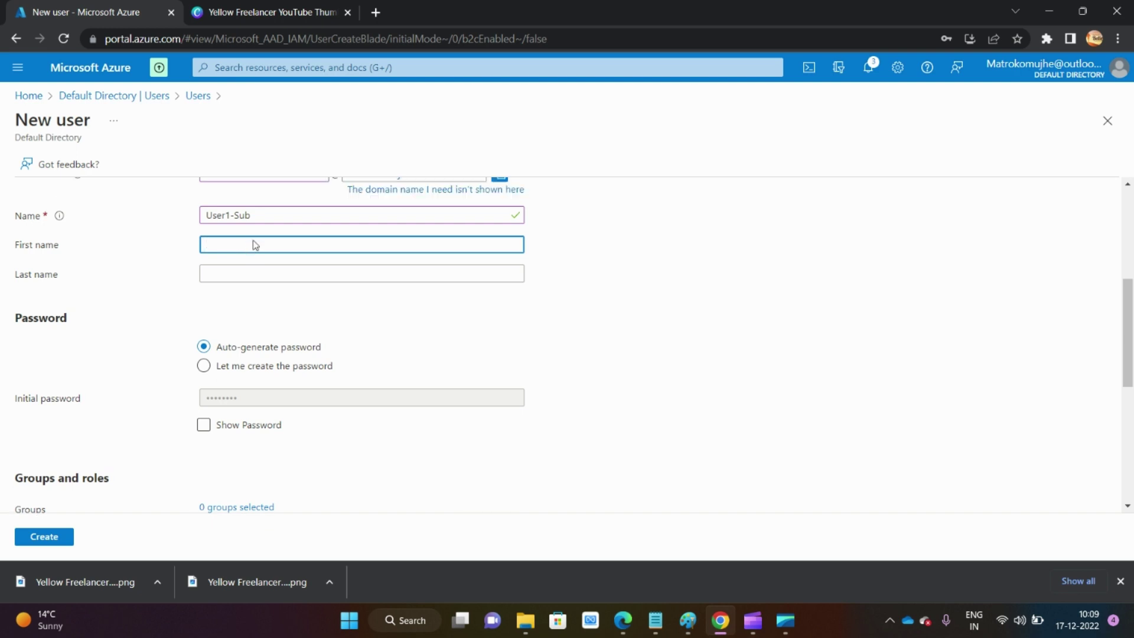
pyautogui.hotkey('ctrl', 'v')
pyautogui.click(237, 328)
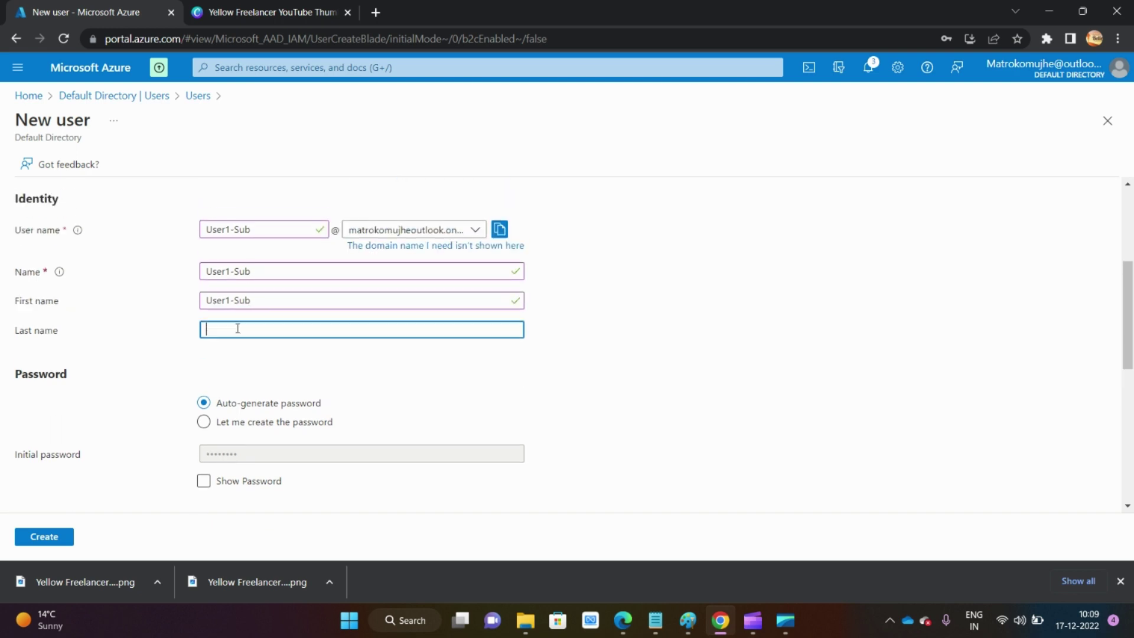
pyautogui.hotkey('ctrl', 'v')
# - Choose 'Let me create the password' and enter an initial password
pyautogui.scroll(-2, 324, 330)
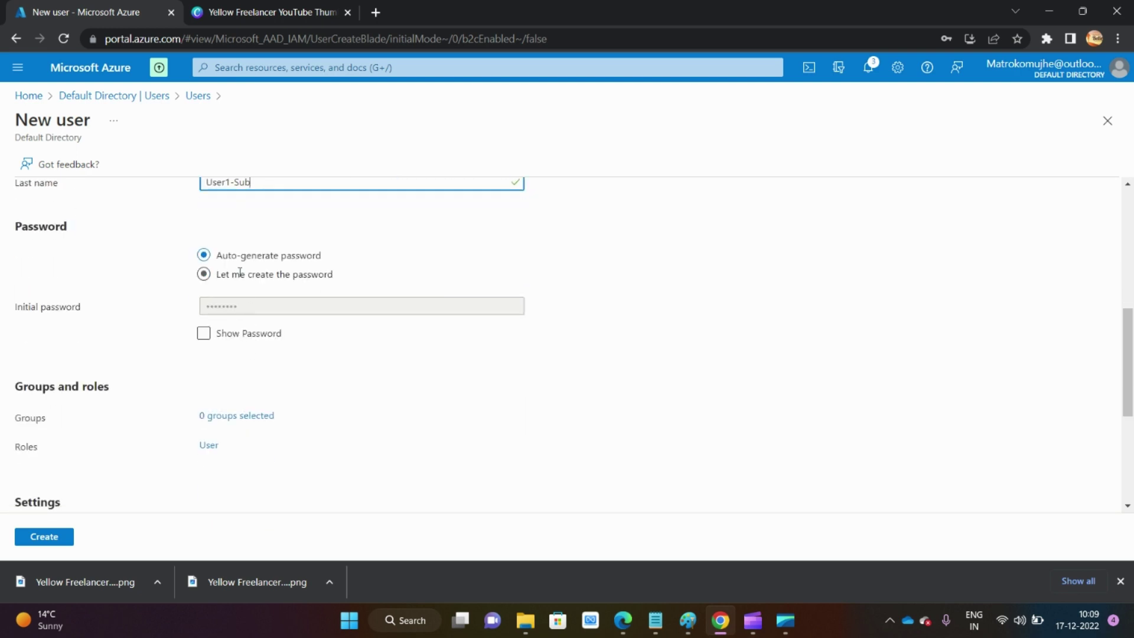
pyautogui.click(209, 278)
pyautogui.click(261, 310)
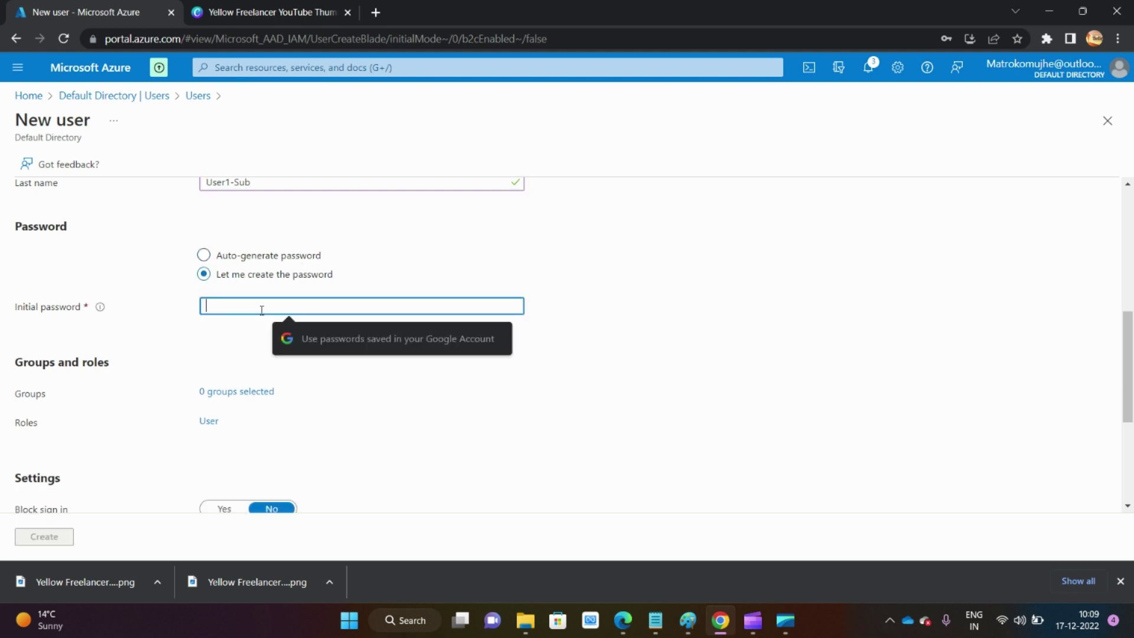
pyautogui.write('••')
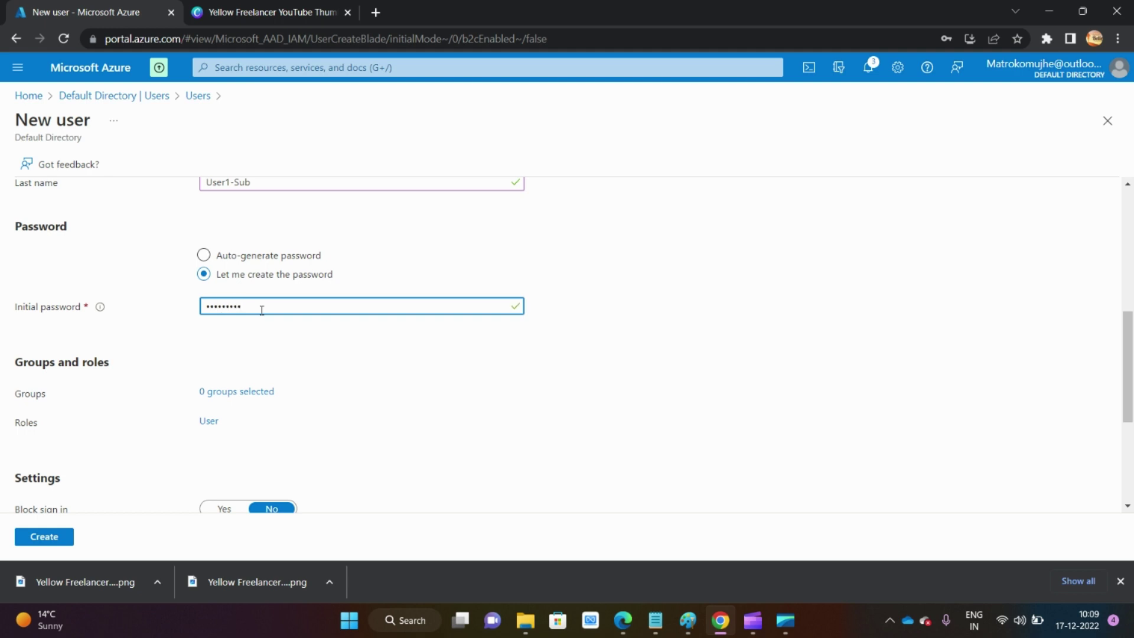
pyautogui.scroll(-3, 262, 309)
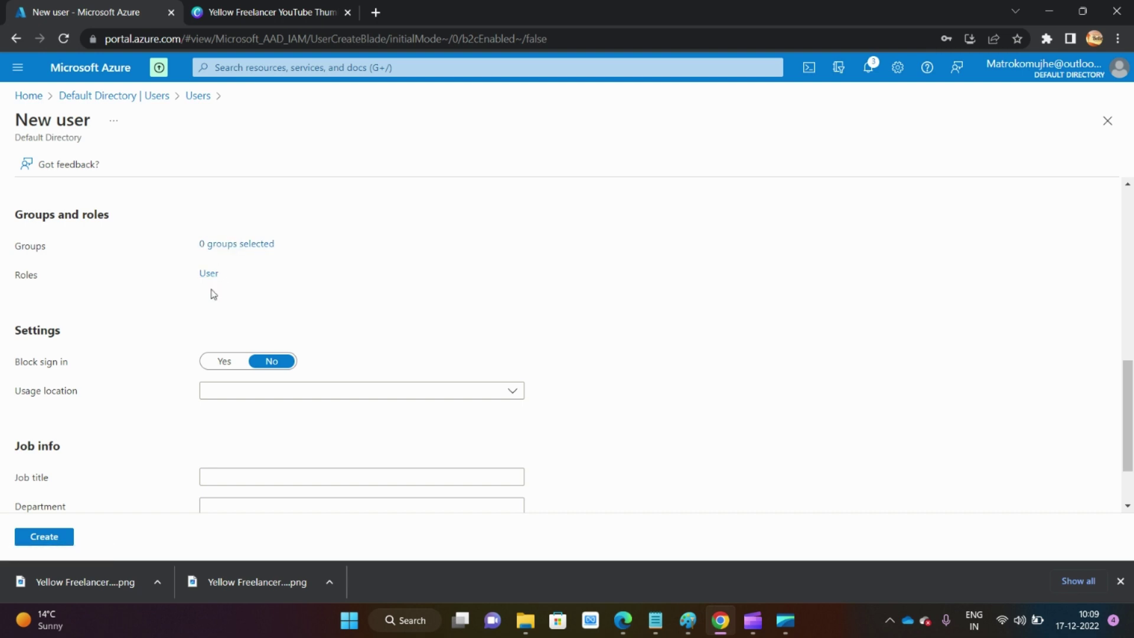
pyautogui.scroll(-3, 268, 347)
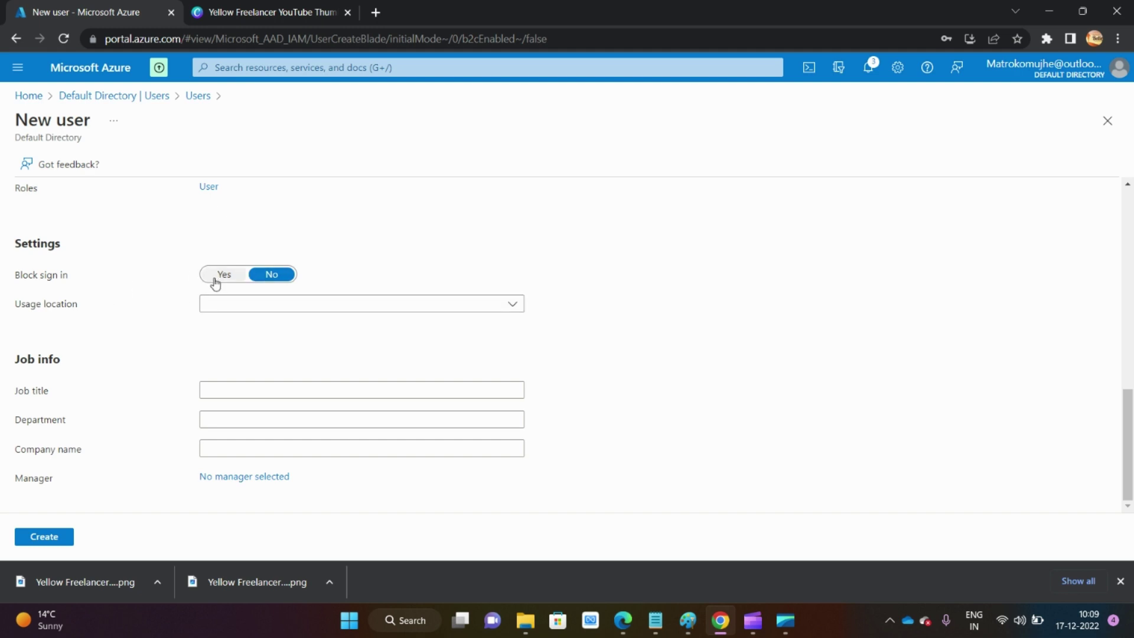
# - Keep sign-in allowed and set the usage location to India
pyautogui.click(231, 285)
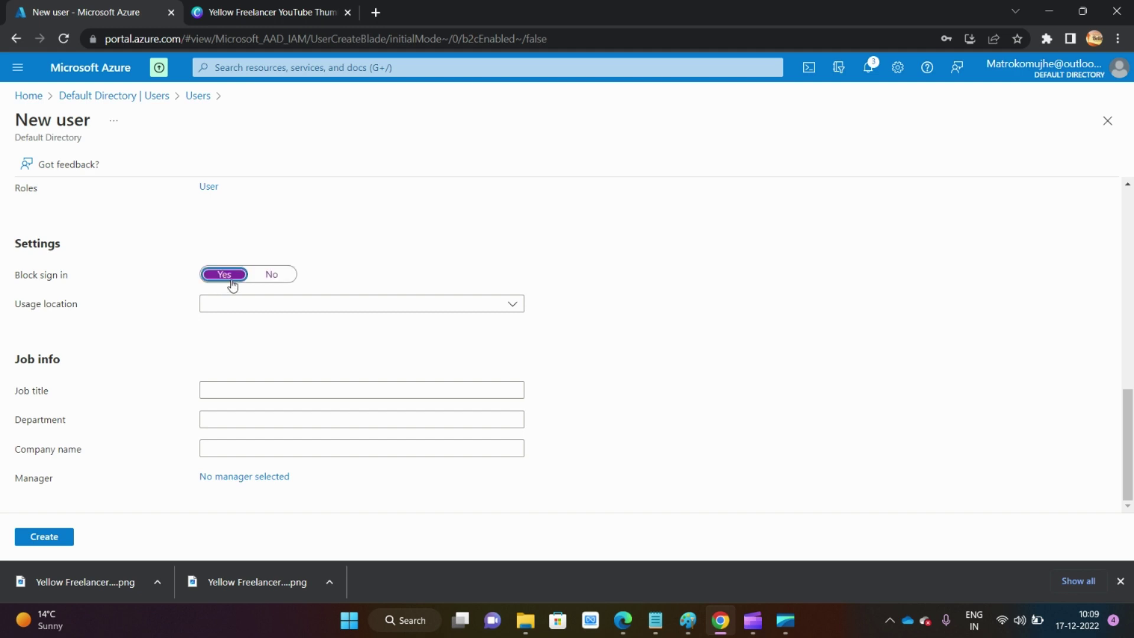
pyautogui.click(267, 278)
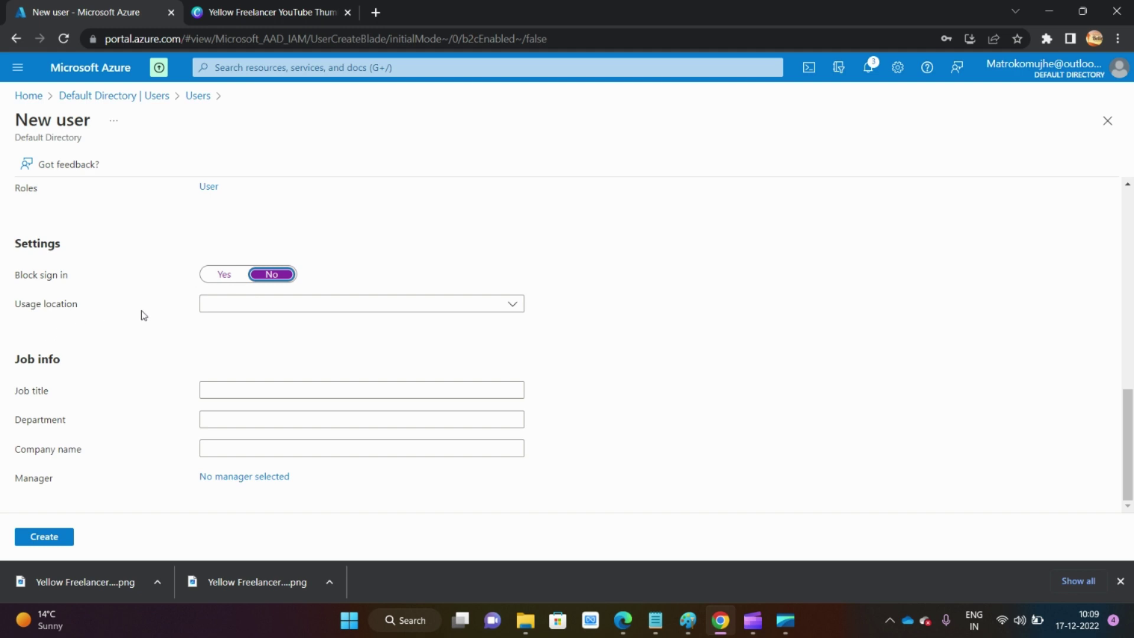
pyautogui.click(294, 303)
pyautogui.write('in')
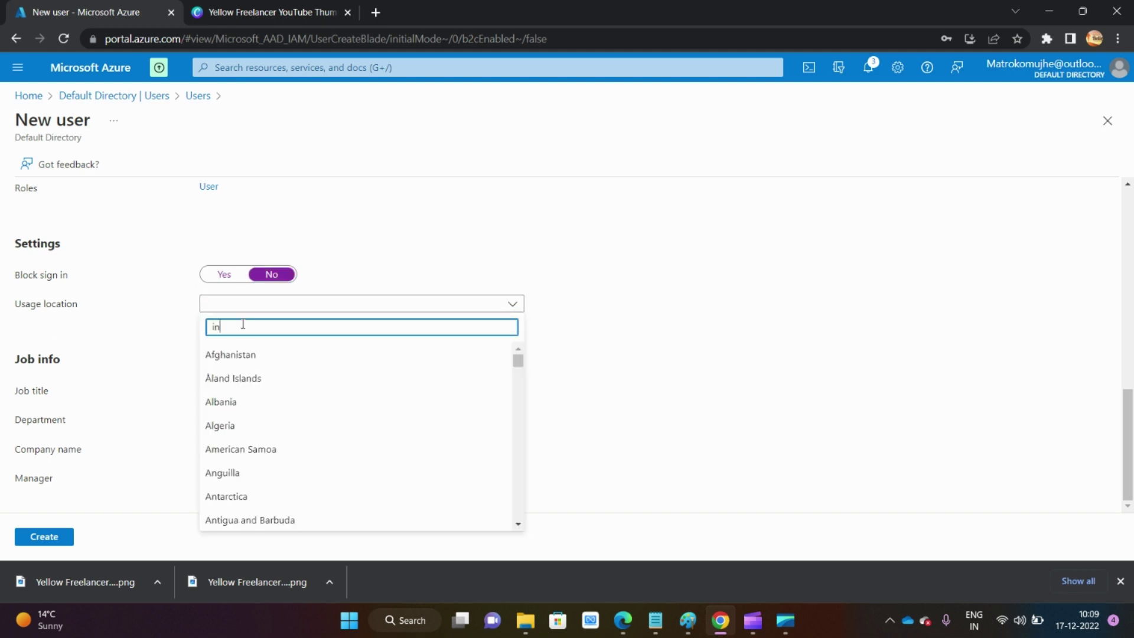
pyautogui.write('dia')
pyautogui.click(248, 381)
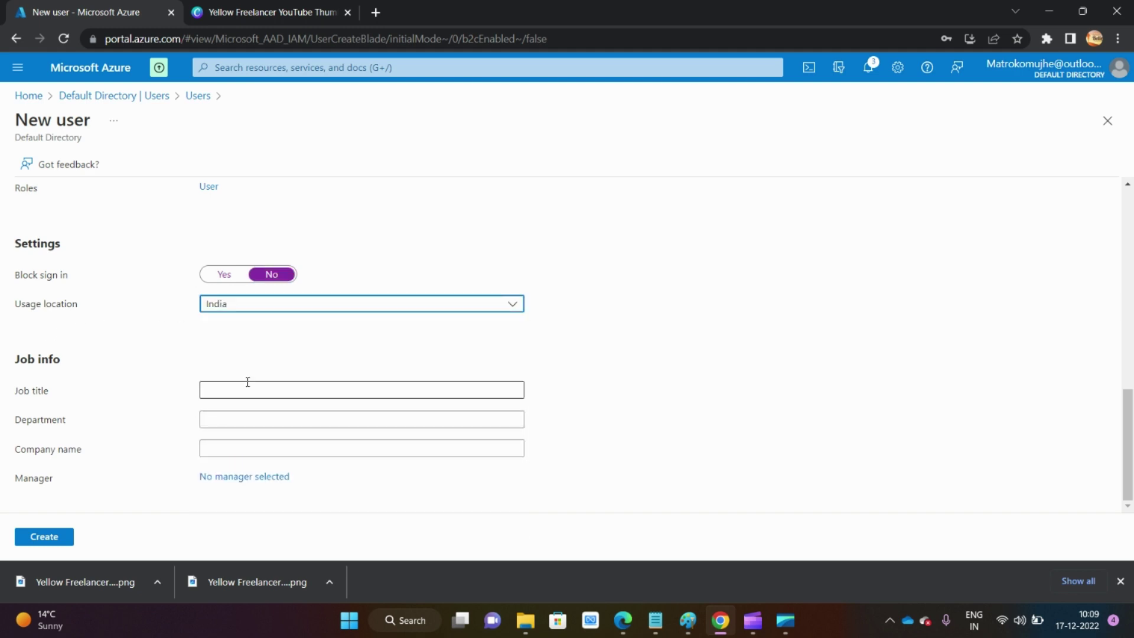
# - Put It in the Department field and enter the company name XYZ
pyautogui.click(222, 391)
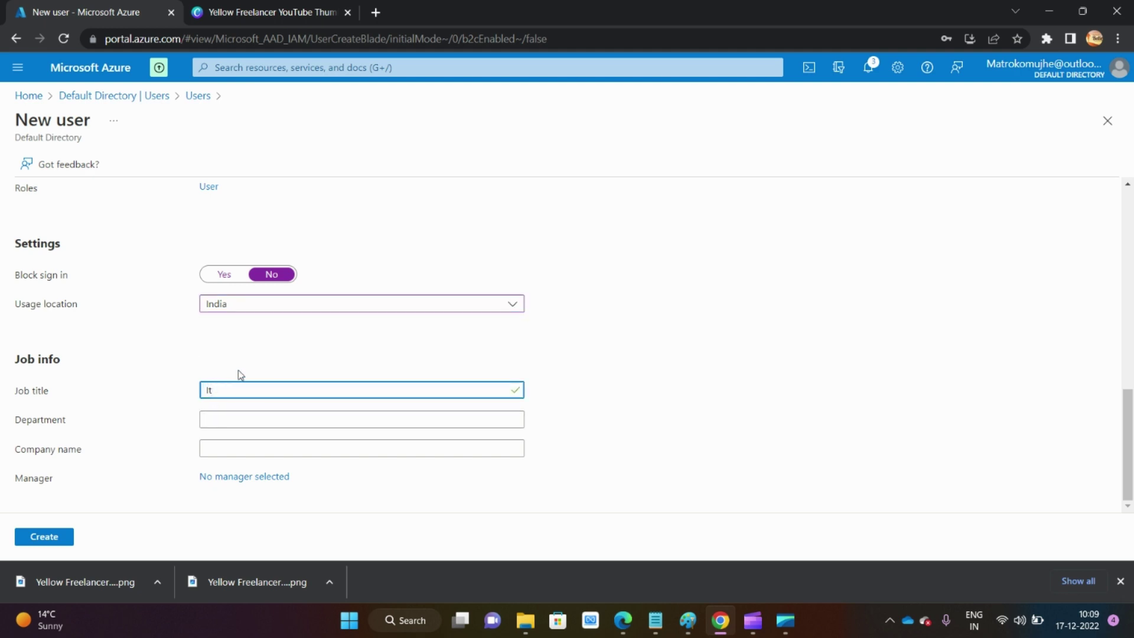
pyautogui.moveTo(228, 390); pyautogui.dragTo(196, 389)
pyautogui.hotkey('ctrl', 'c')
pyautogui.click(209, 422)
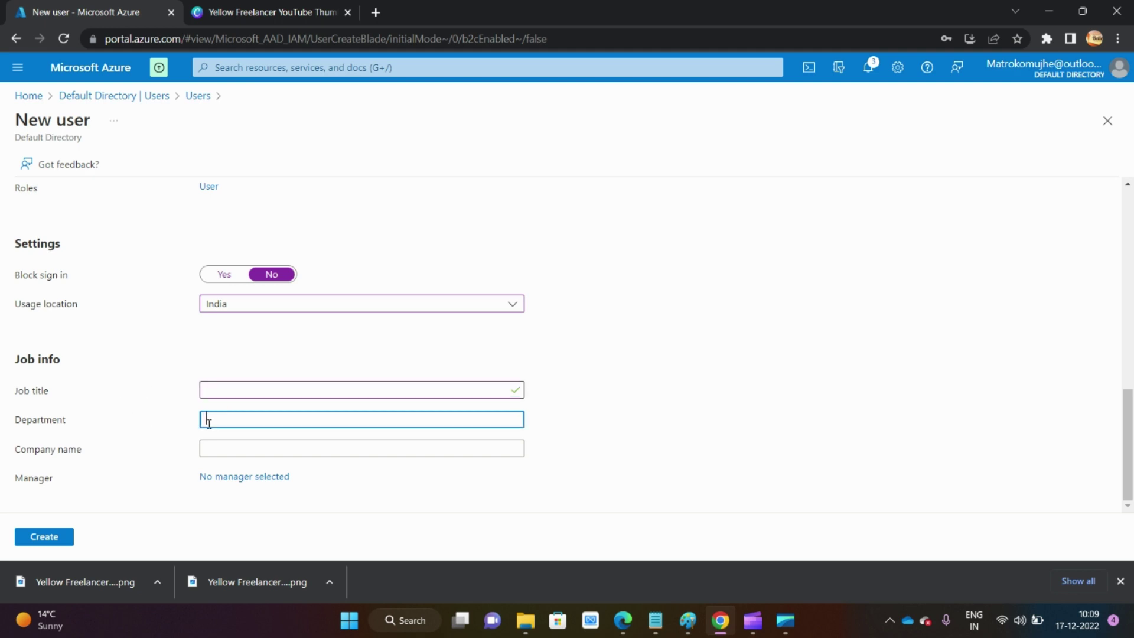
pyautogui.hotkey('ctrl', 'v')
pyautogui.click(232, 444)
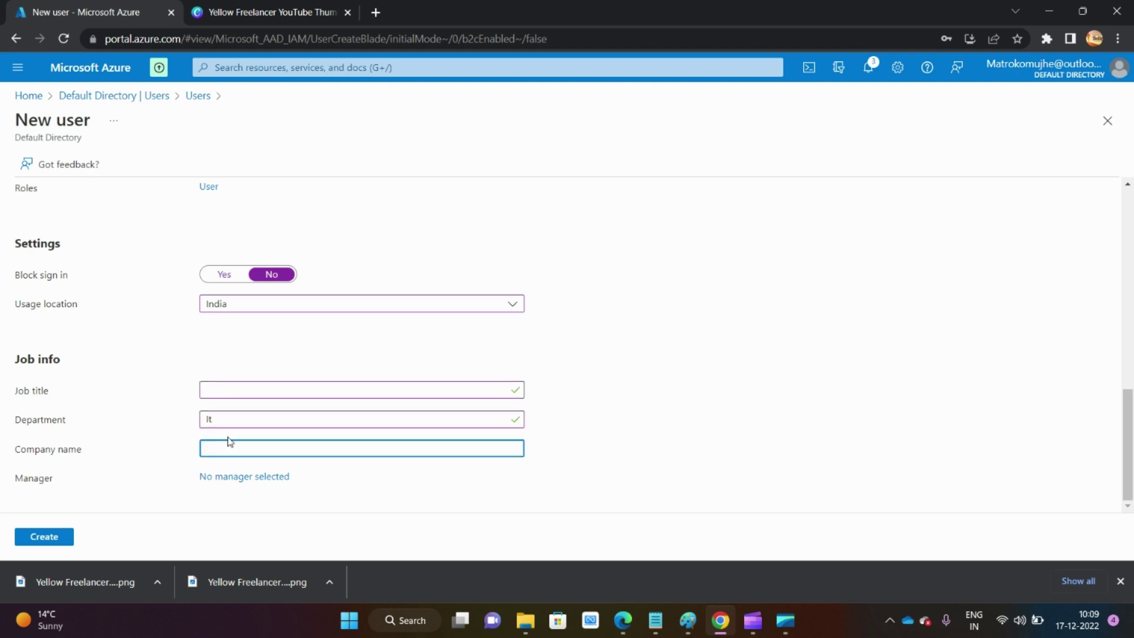
pyautogui.write('XU')
# - Leave the manager empty and submit the user, dismissing the creation errors
pyautogui.click(238, 479)
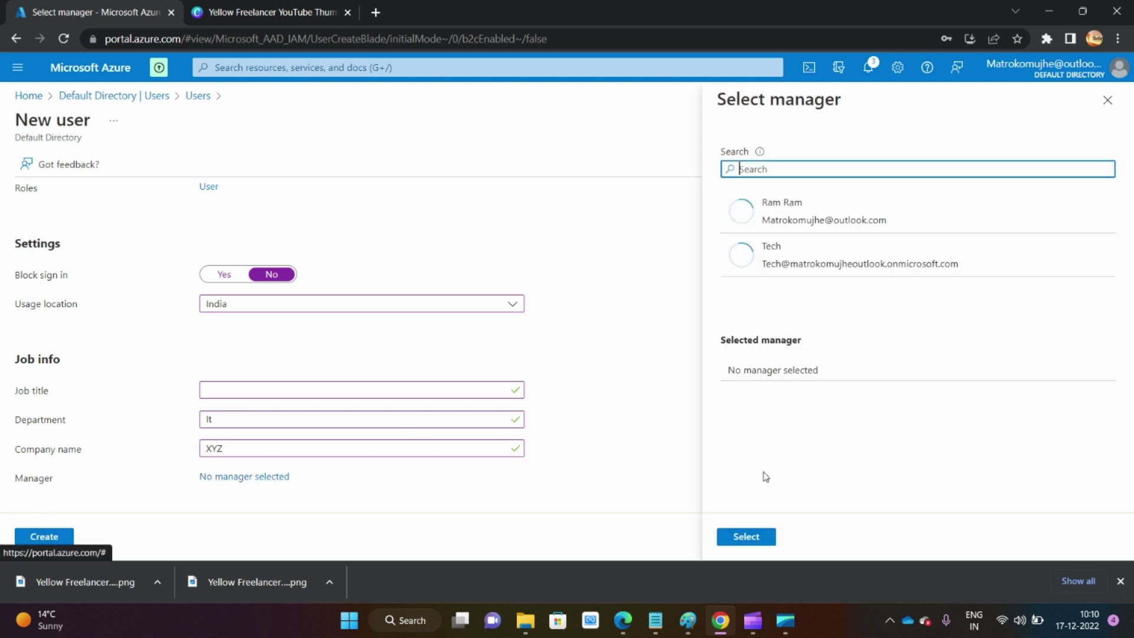
pyautogui.click(1107, 101)
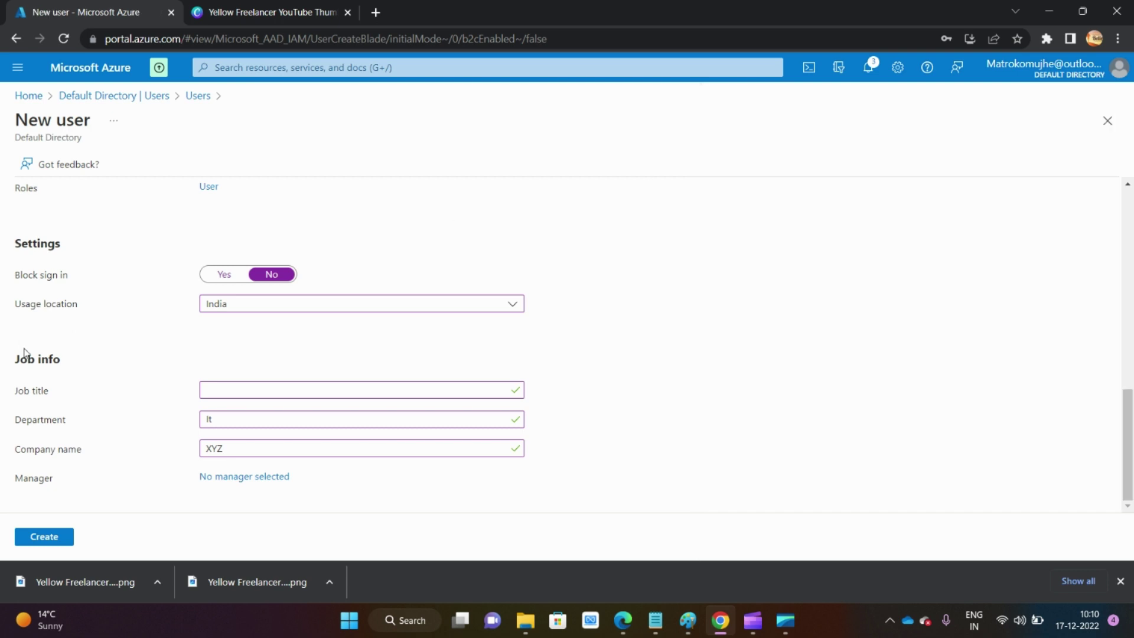
pyautogui.click(43, 541)
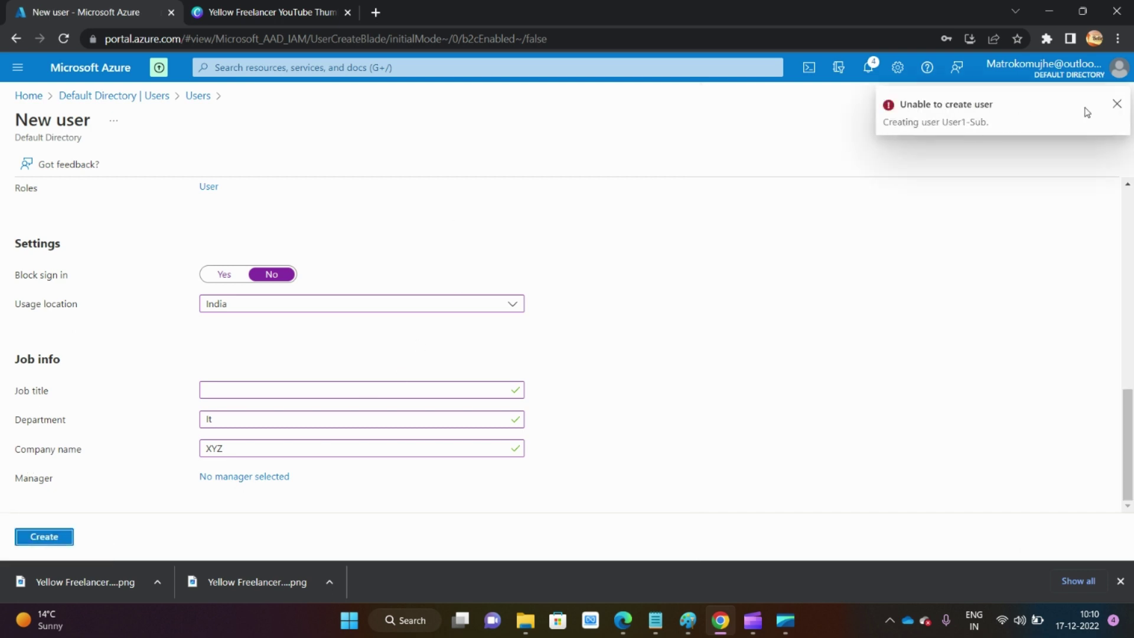
pyautogui.click(1115, 105)
pyautogui.scroll(5, 332, 417)
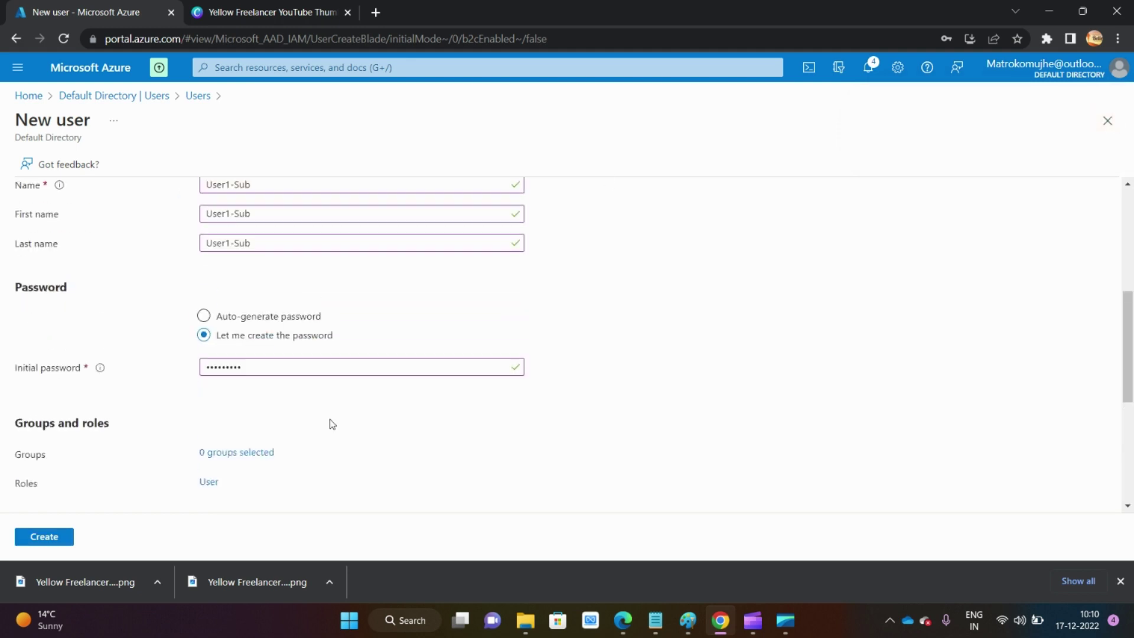
pyautogui.scroll(3, 331, 424)
pyautogui.scroll(3, 332, 424)
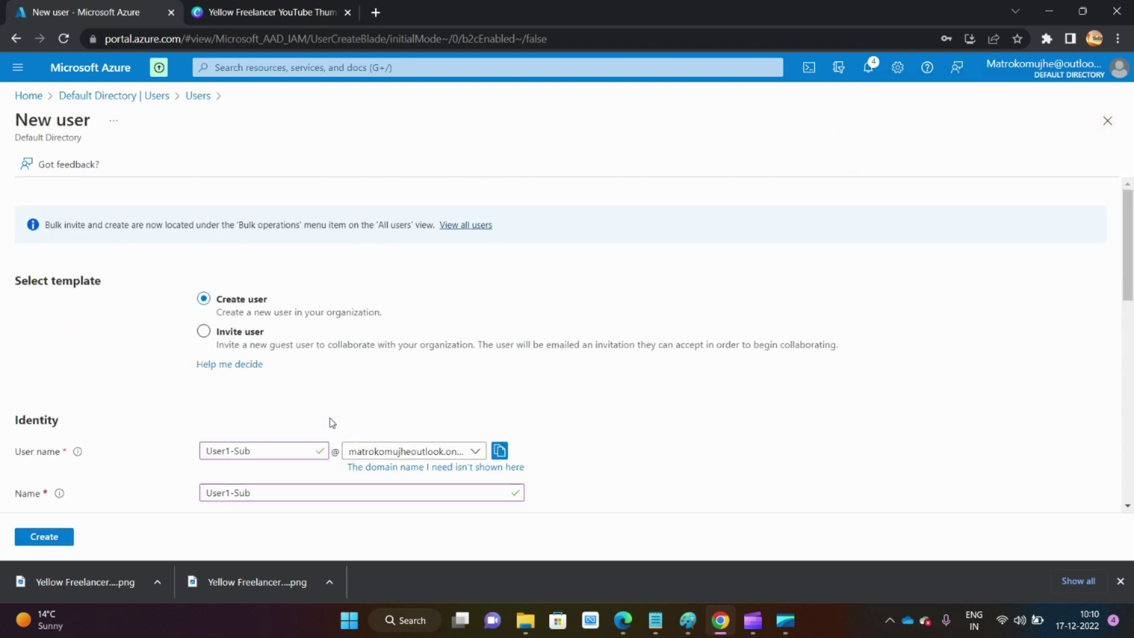
pyautogui.scroll(-10, 331, 423)
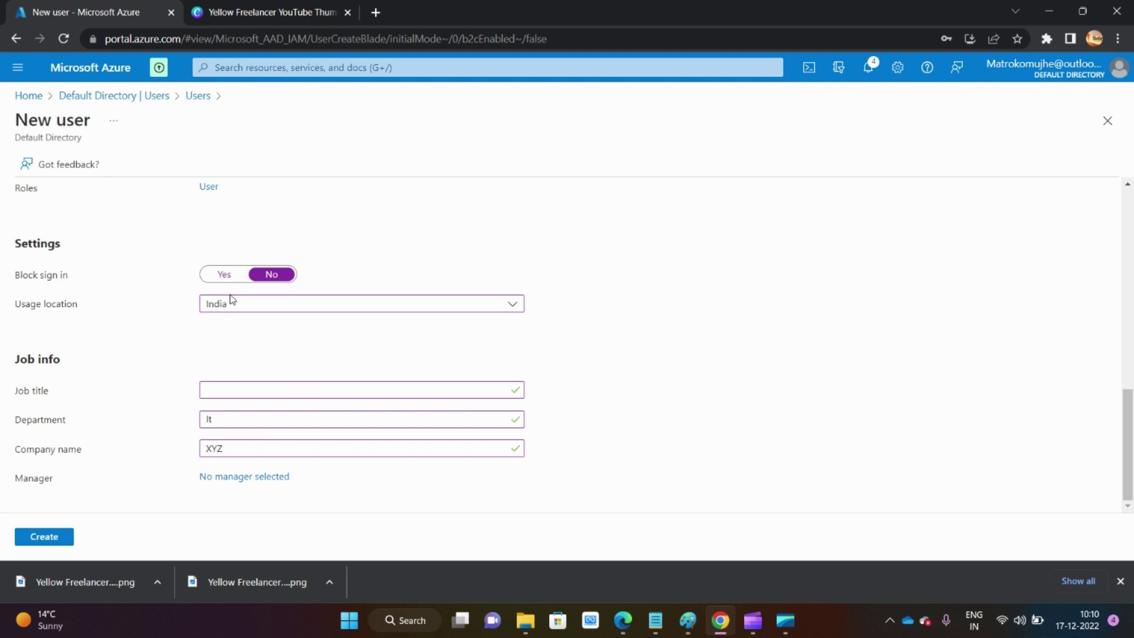
pyautogui.click(44, 537)
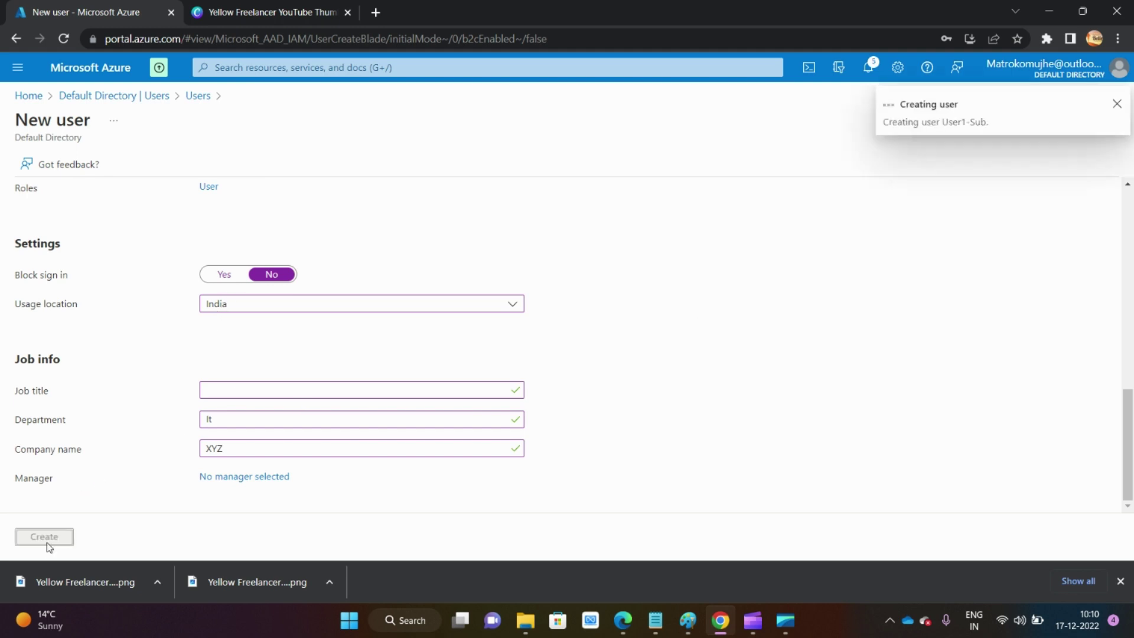
pyautogui.click(1117, 105)
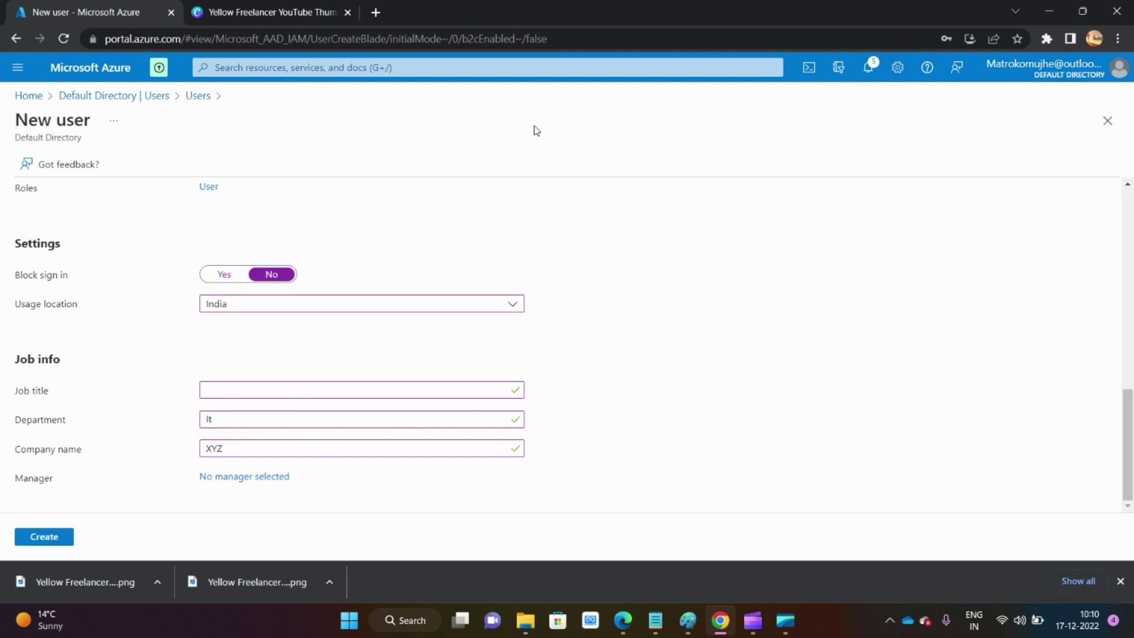
pyautogui.scroll(6, 154, 295)
pyautogui.scroll(3, 165, 289)
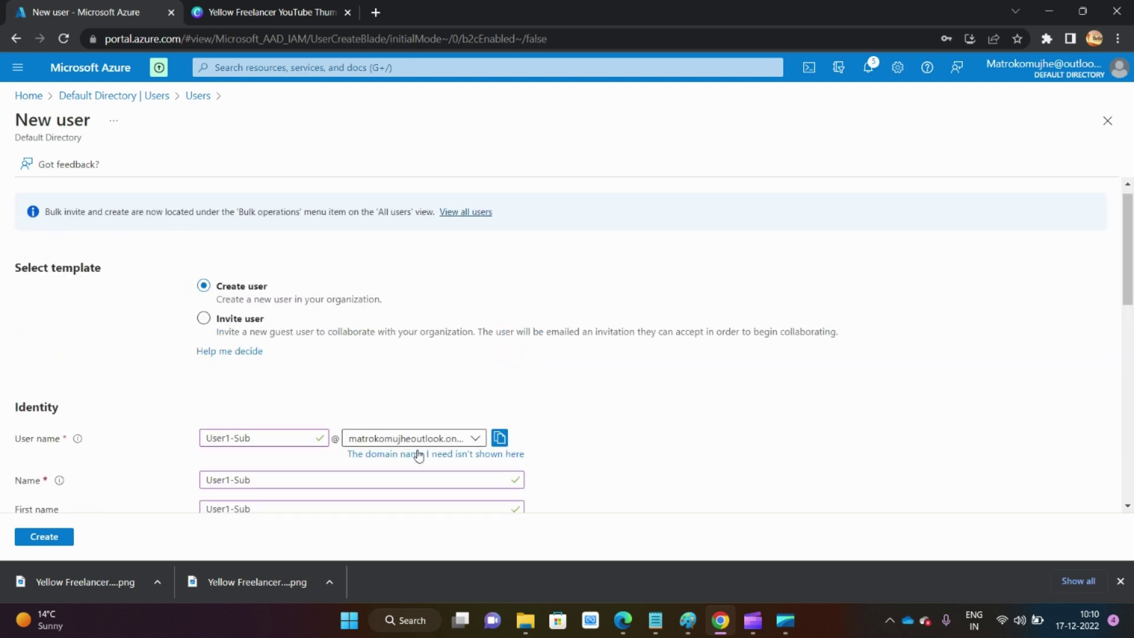
# - Review the available domains, then create User1-Sub successfully
pyautogui.click(469, 438)
pyautogui.click(468, 443)
pyautogui.scroll(-6, 195, 355)
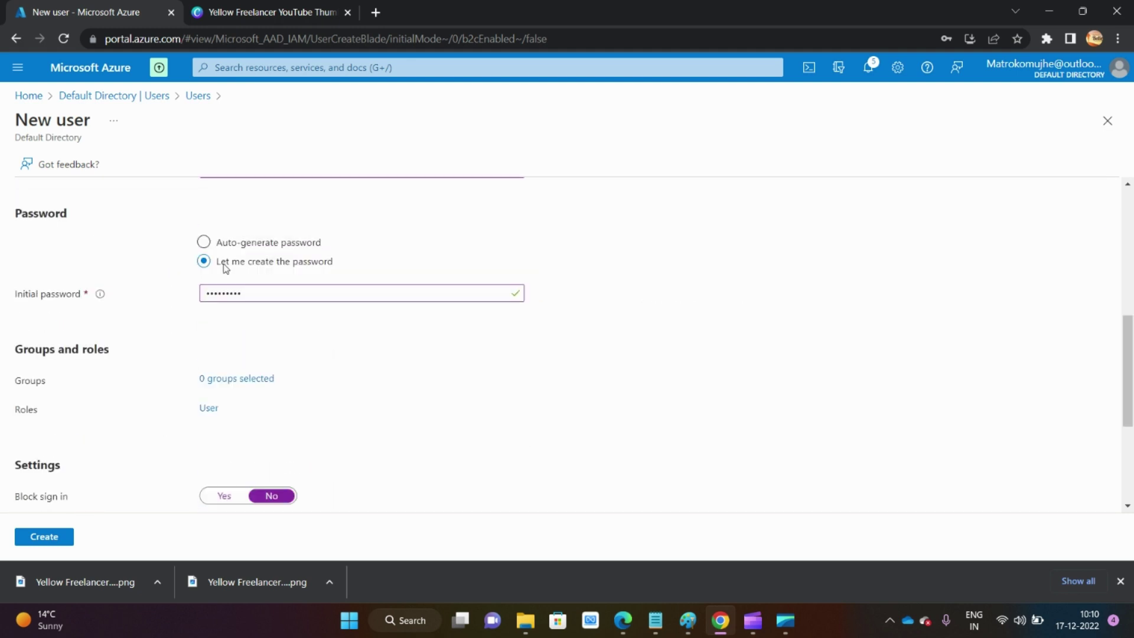
pyautogui.scroll(3, 289, 330)
pyautogui.scroll(-5, 304, 332)
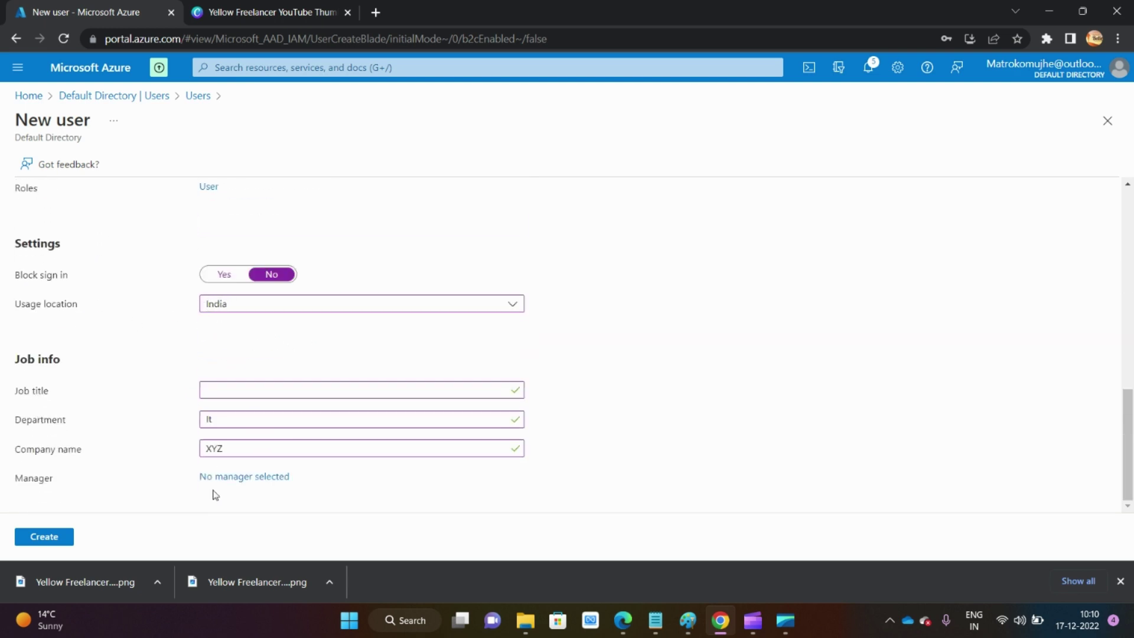
pyautogui.click(235, 393)
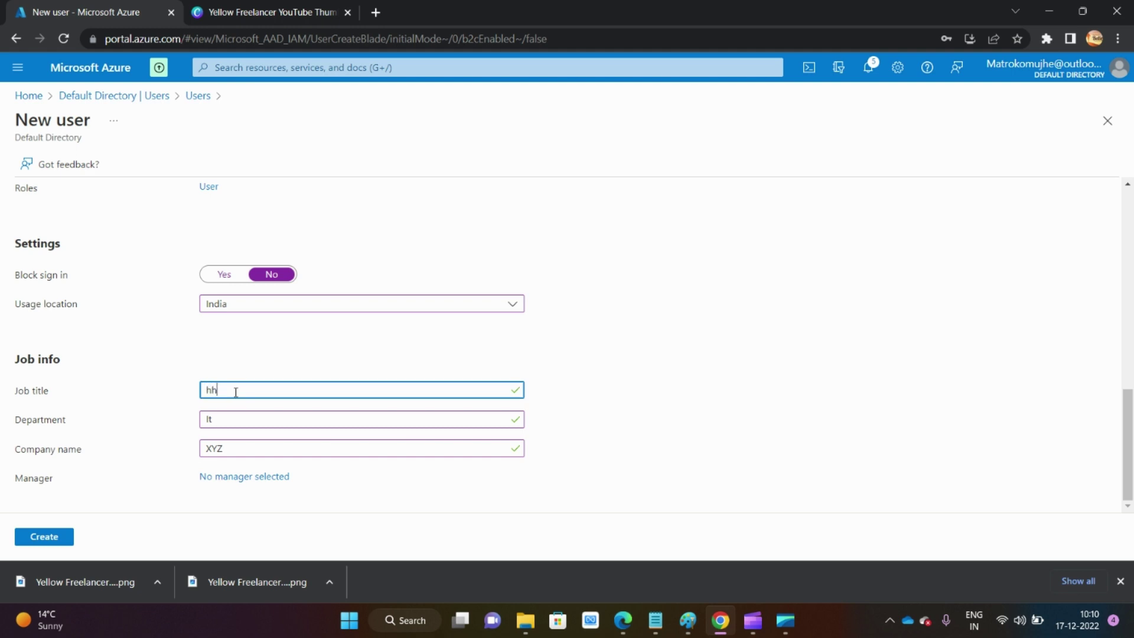
pyautogui.click(62, 538)
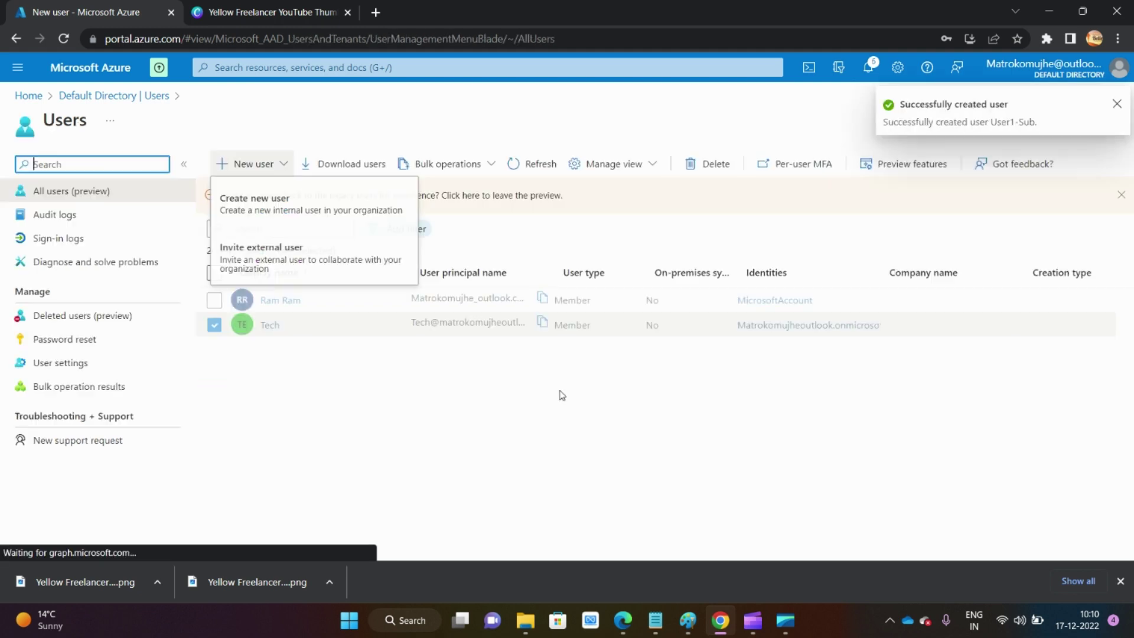
pyautogui.click(1117, 103)
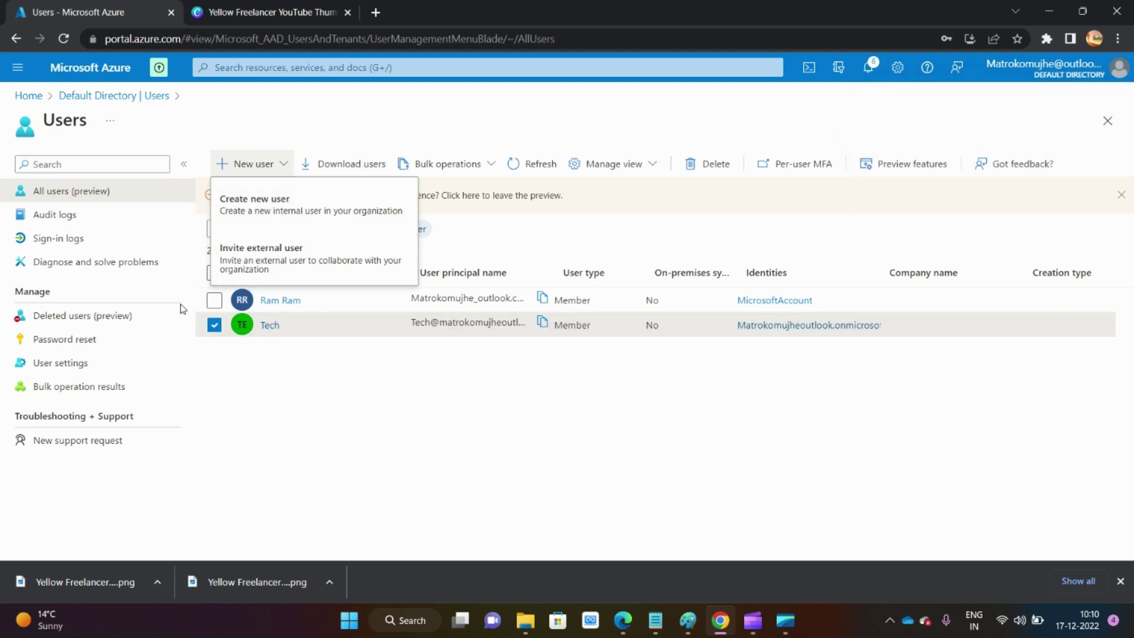
# - Refresh the Users list to show User1-Sub and begin another new user
pyautogui.click(349, 319)
pyautogui.click(214, 325)
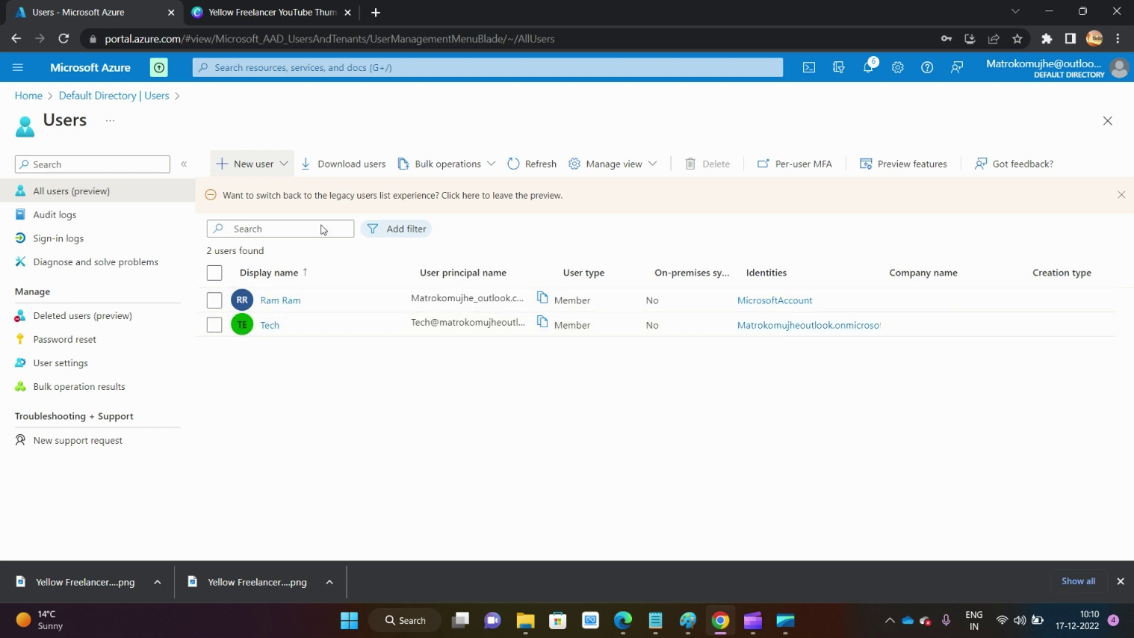
pyautogui.click(527, 166)
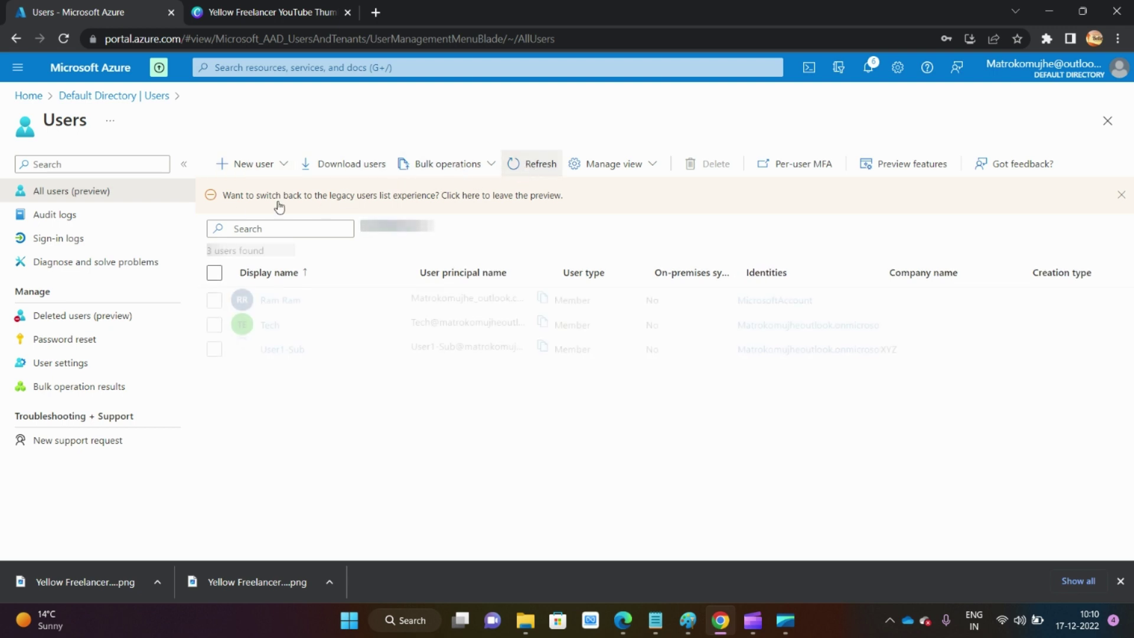
pyautogui.click(245, 164)
pyautogui.click(313, 212)
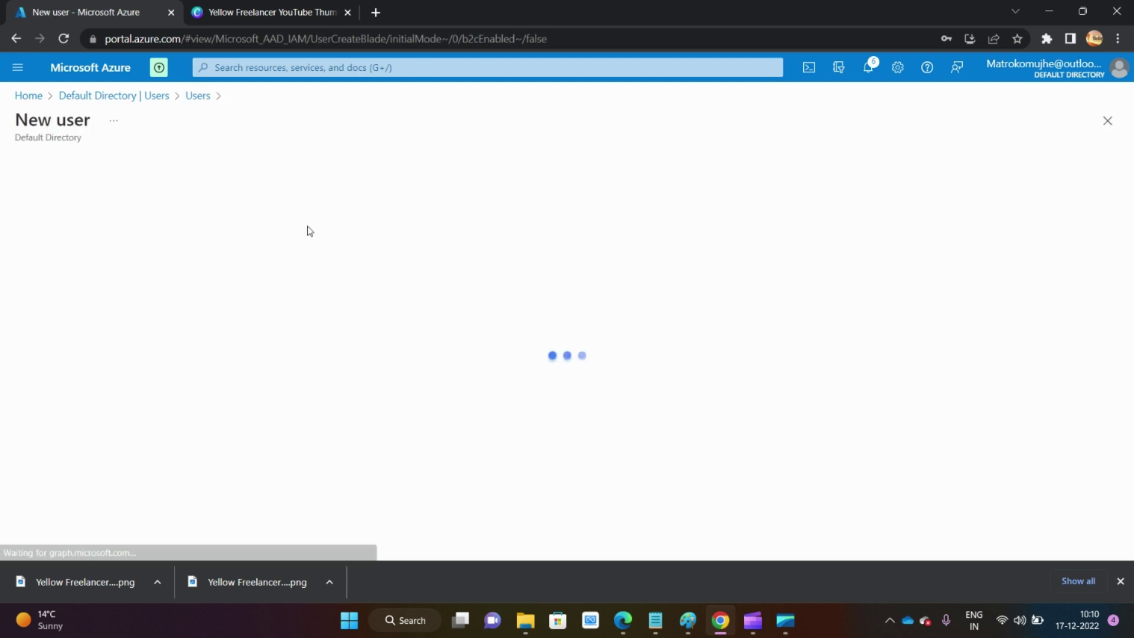
# - Enter User2-RG as the user name and copy it into the display name
pyautogui.scroll(-2, 195, 332)
pyautogui.click(247, 302)
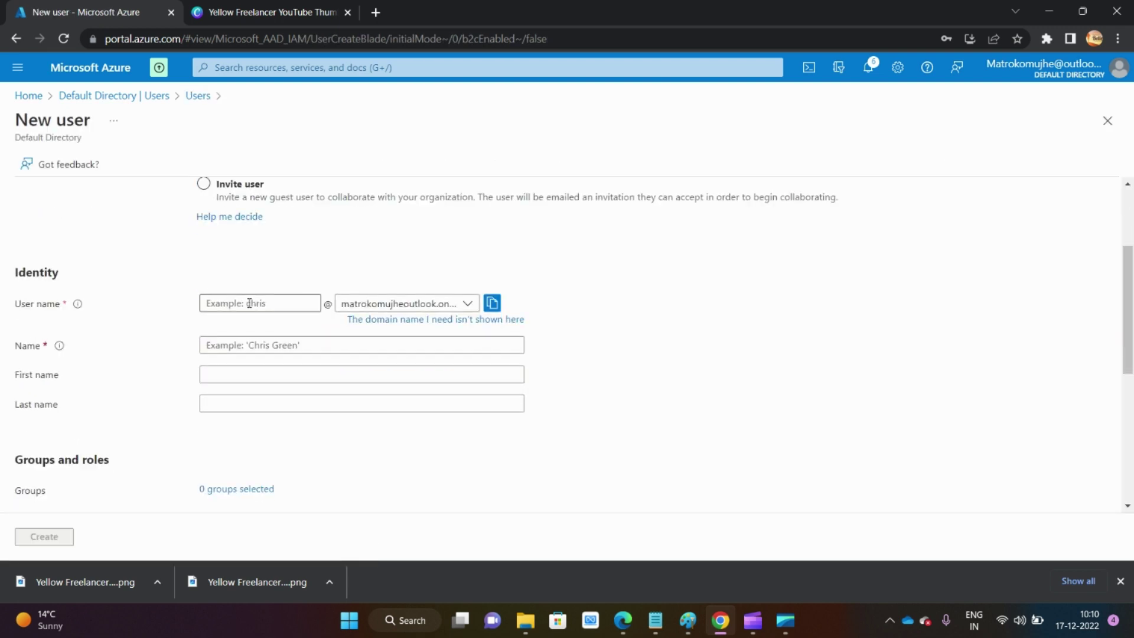
pyautogui.write('It')
pyautogui.moveTo(246, 305); pyautogui.dragTo(140, 302)
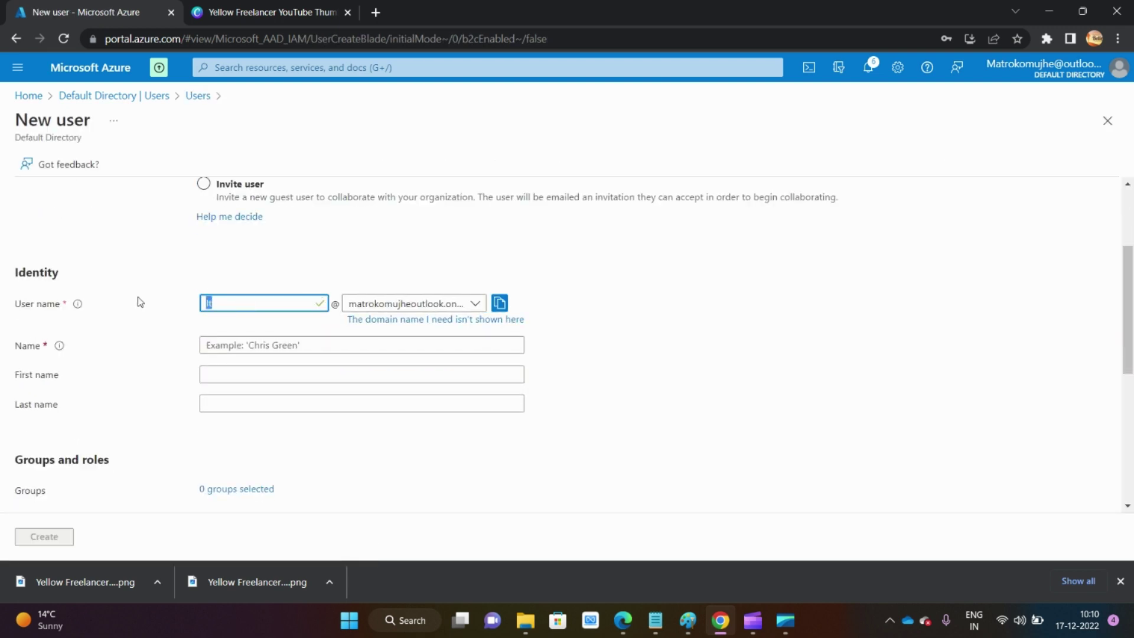
pyautogui.press('BackSpace')
pyautogui.write('Use')
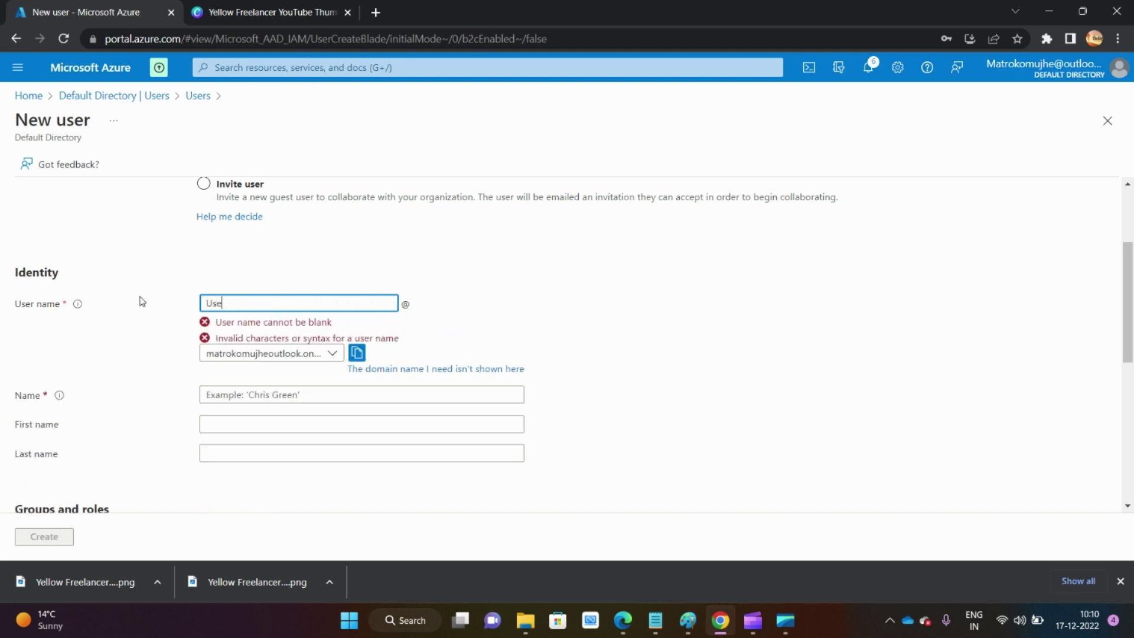
pyautogui.write('r2-RD')
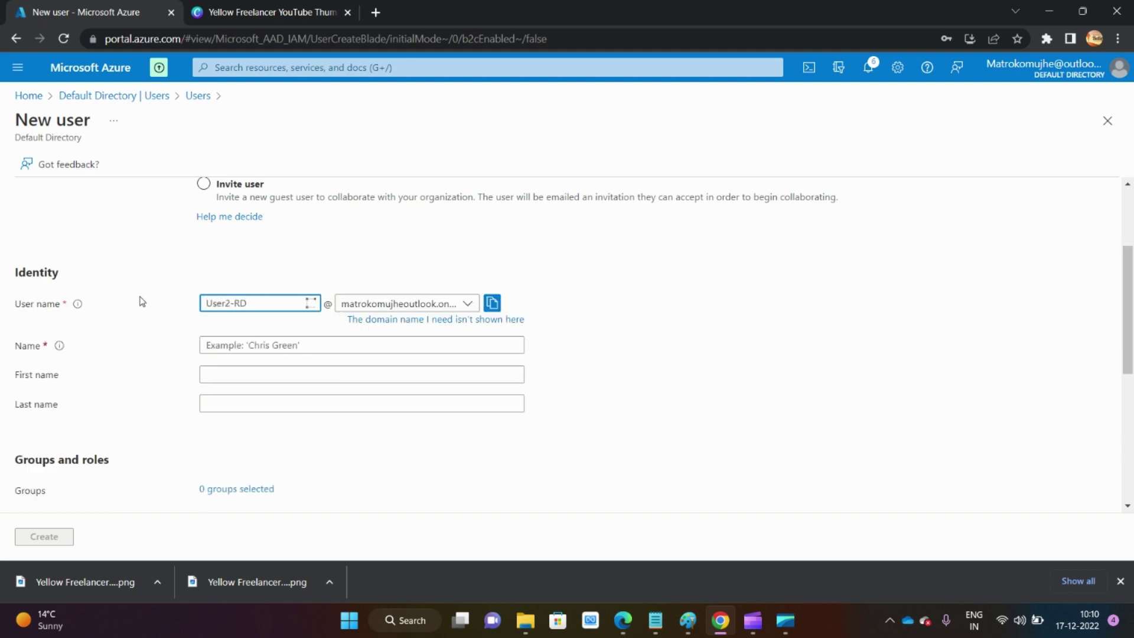
pyautogui.press('BackSpace')
pyautogui.write('G')
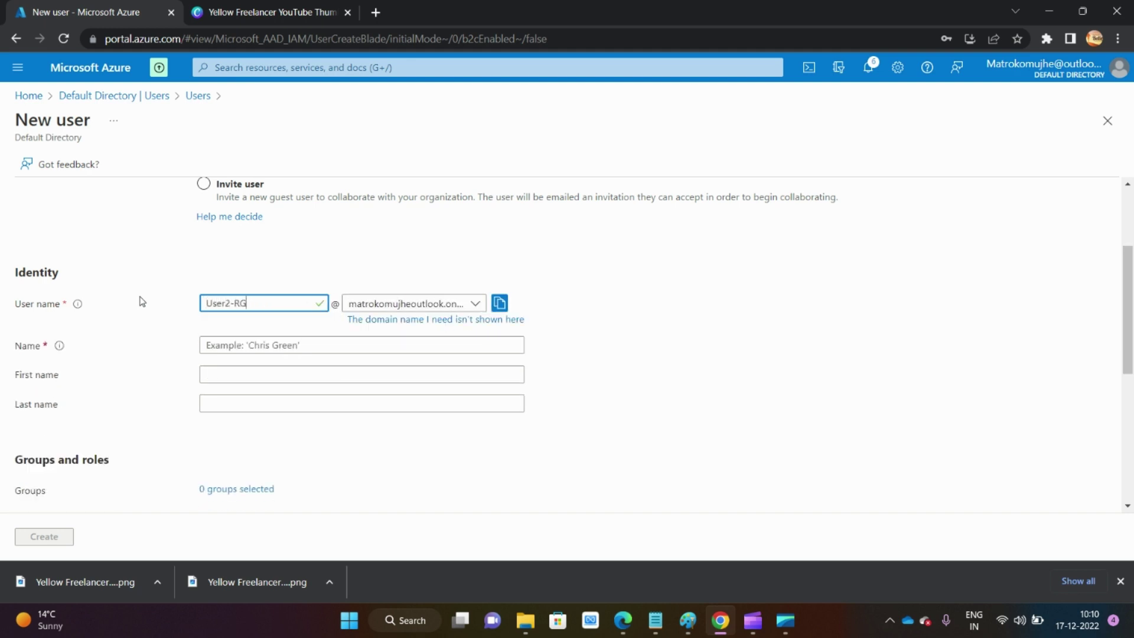
pyautogui.hotkey('ctrl', 'a')
pyautogui.hotkey('ctrl', 'c')
pyautogui.click(245, 344)
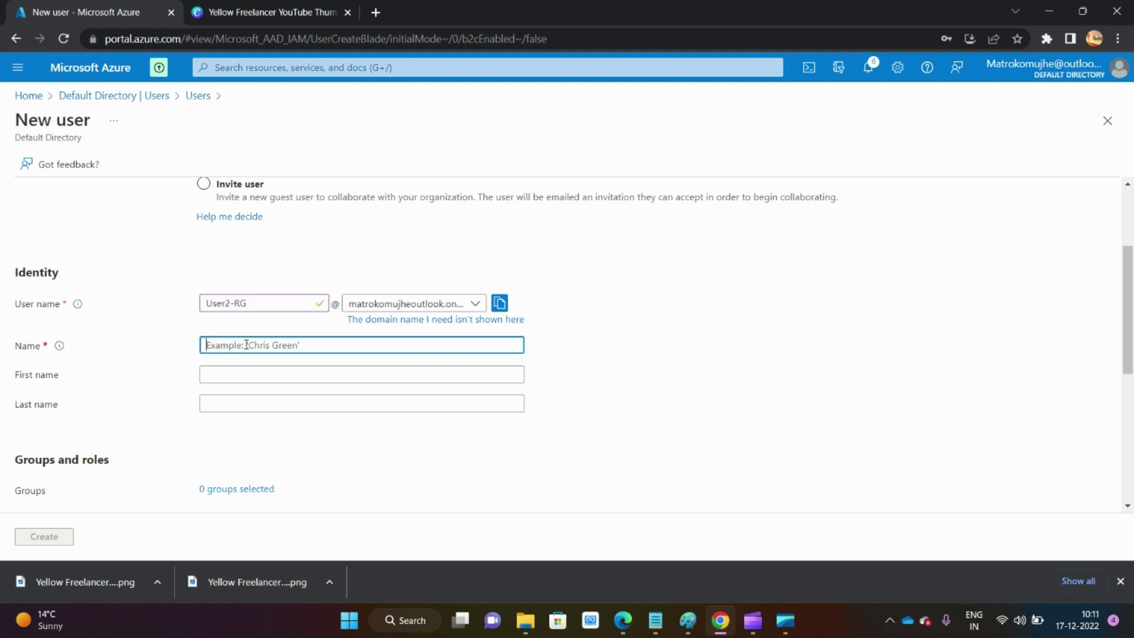
pyautogui.hotkey('ctrl', 'v')
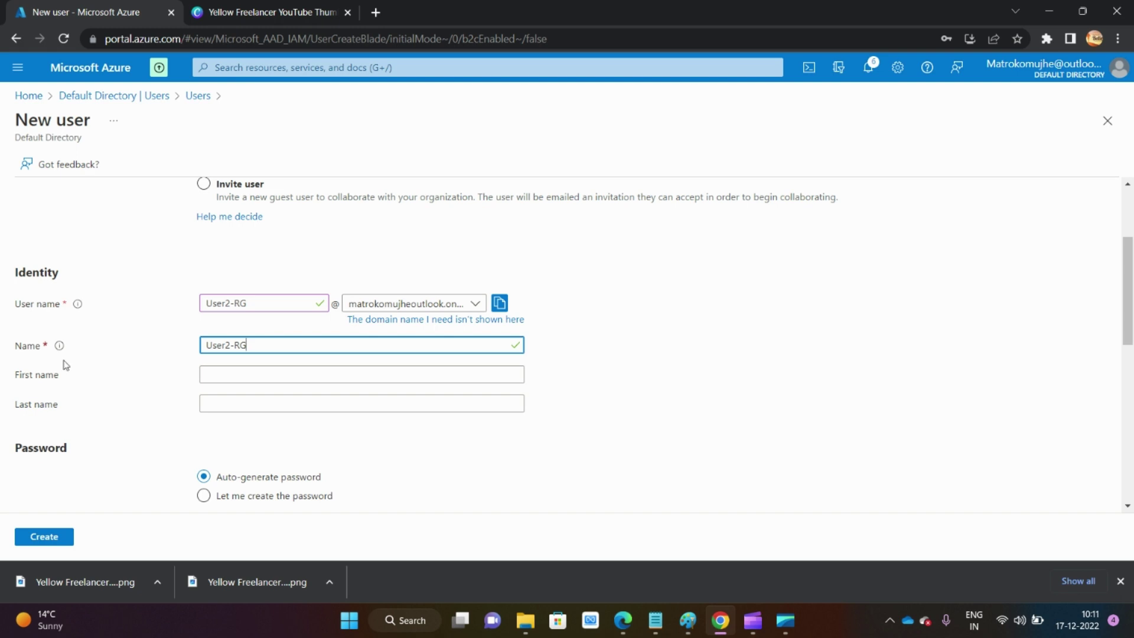
pyautogui.moveTo(58, 348)
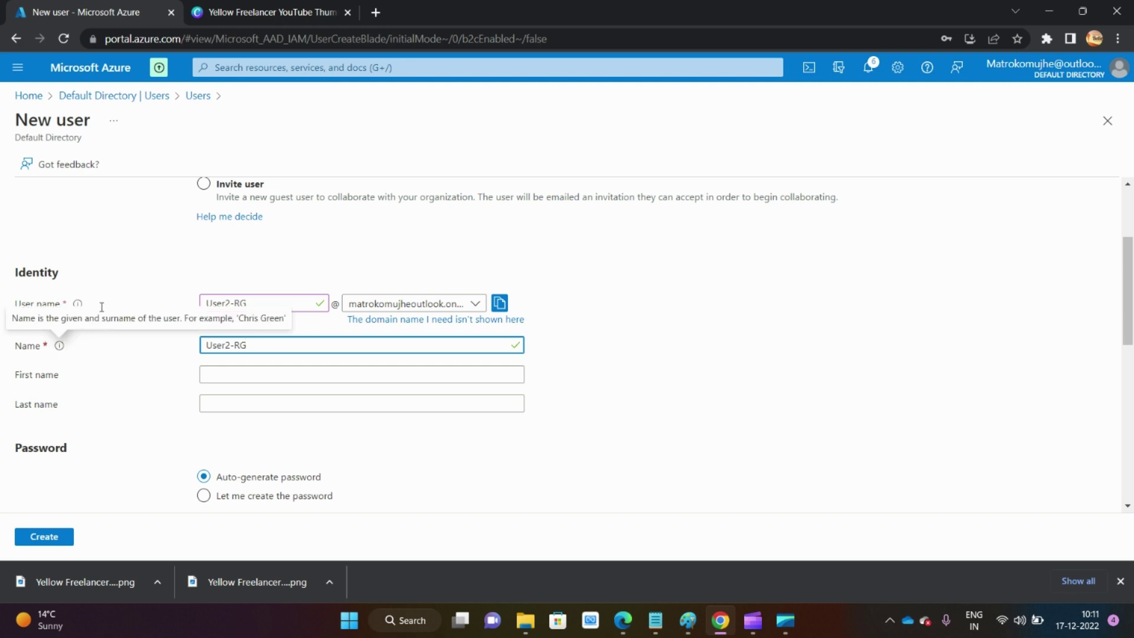
# - Set a self-chosen initial password and create User2-RG
pyautogui.scroll(-4, 147, 334)
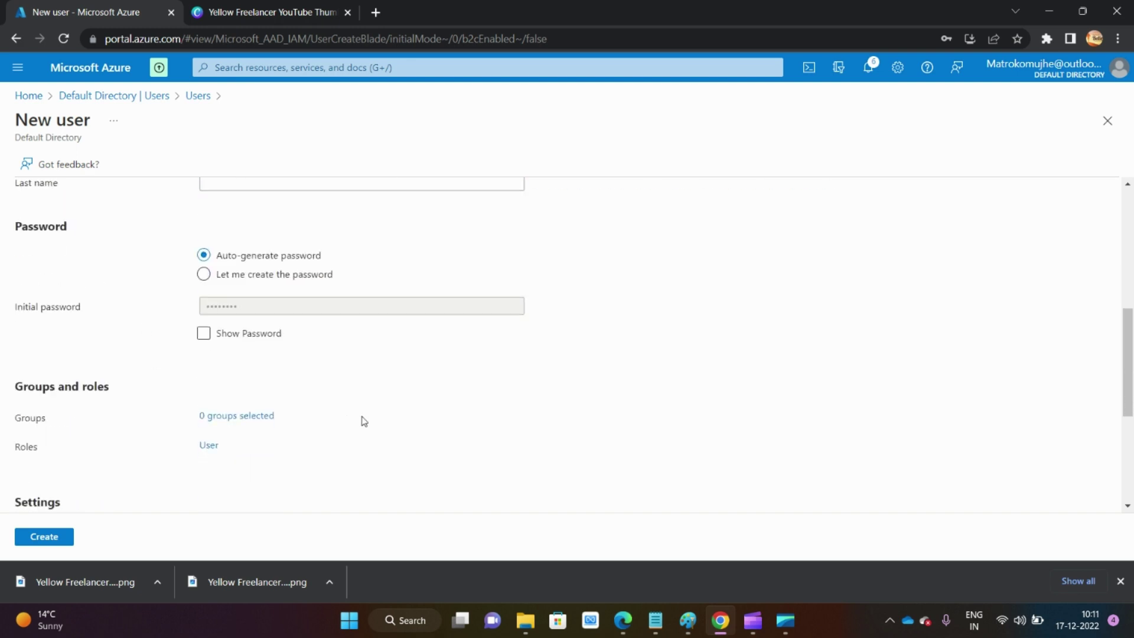
pyautogui.click(210, 272)
pyautogui.click(241, 305)
pyautogui.write('P')
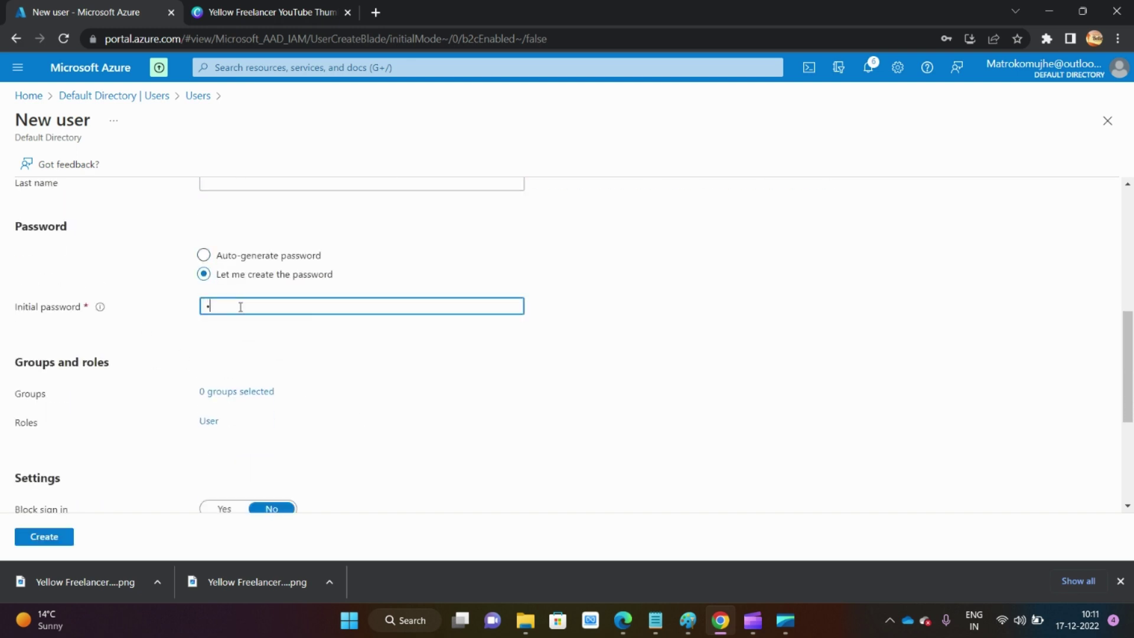
pyautogui.write('•••')
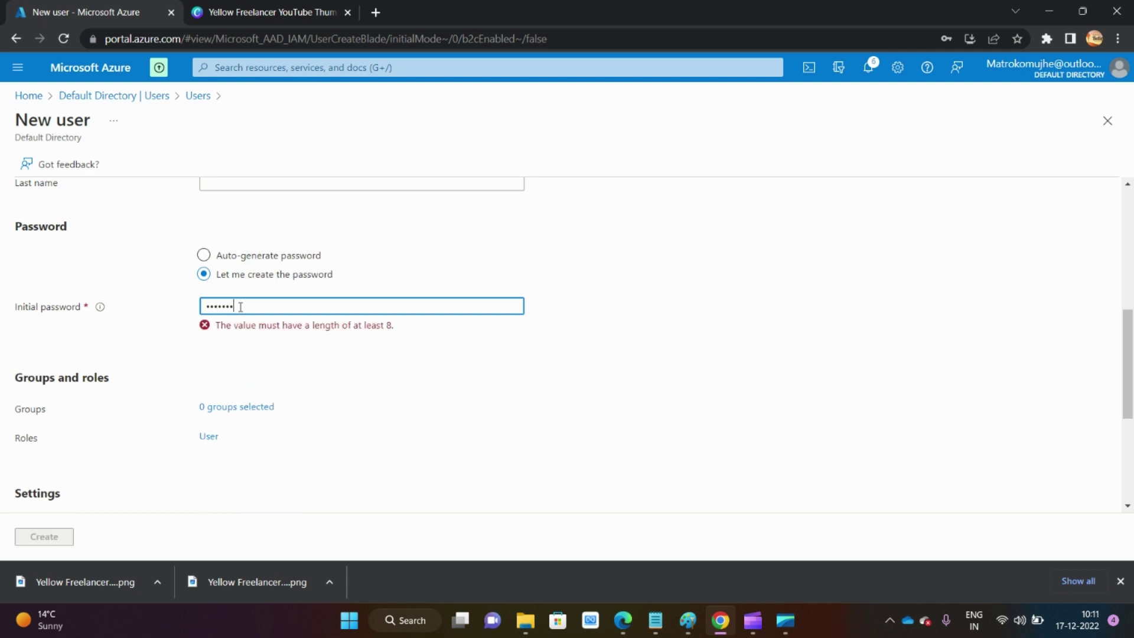
pyautogui.write('•')
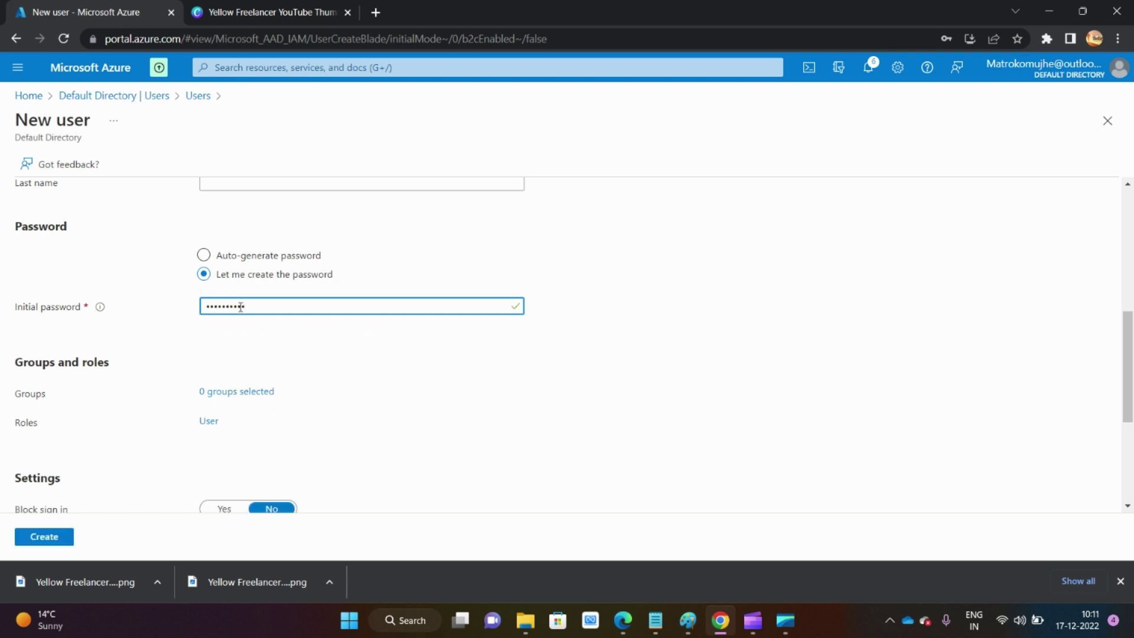
pyautogui.scroll(-4, 223, 387)
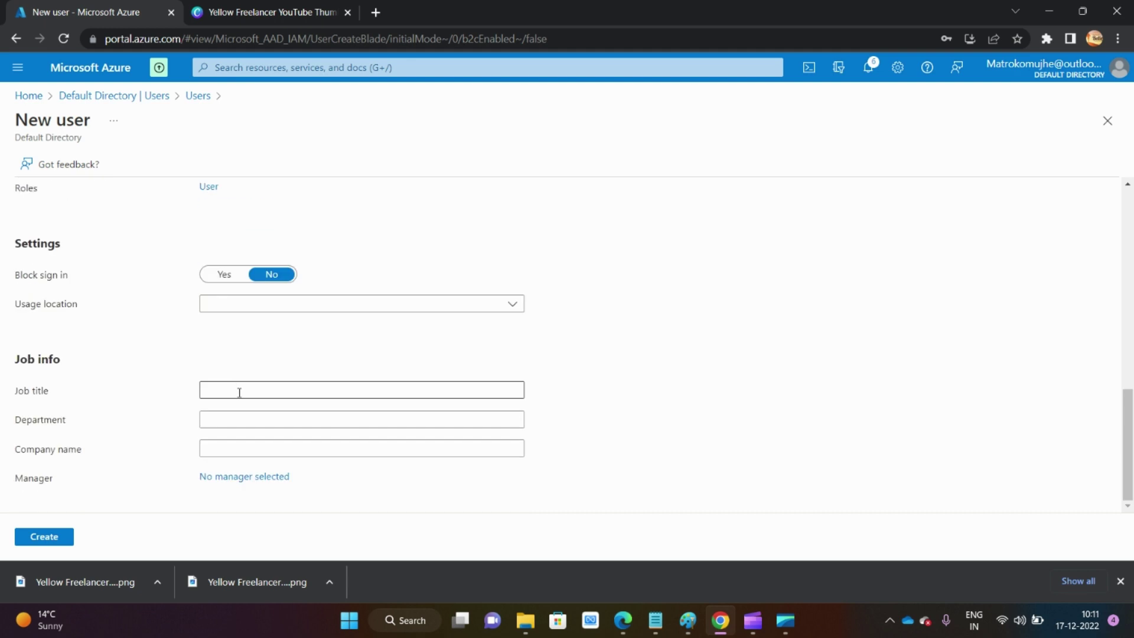
pyautogui.click(45, 537)
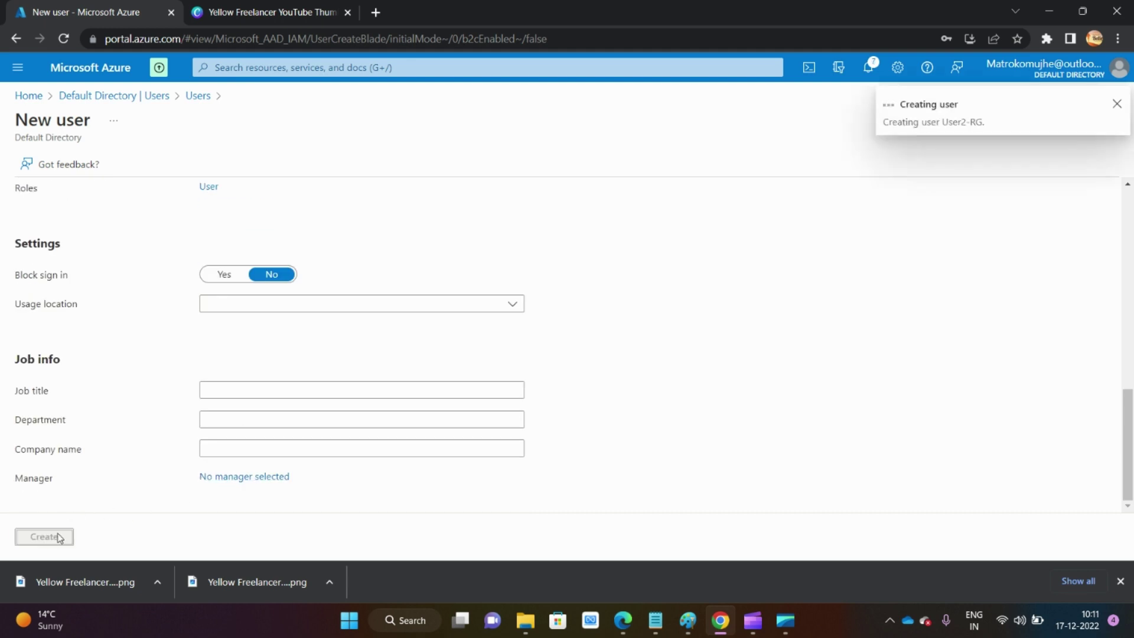
pyautogui.click(1117, 105)
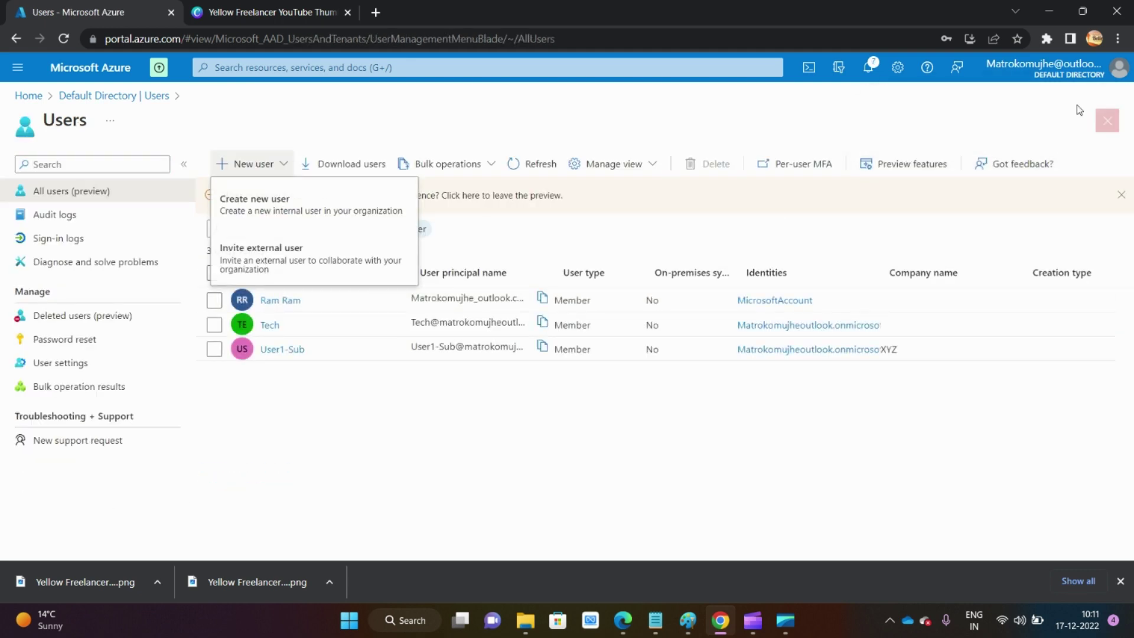
# - Refresh the Users list repeatedly until User2-RG appears
pyautogui.click(530, 166)
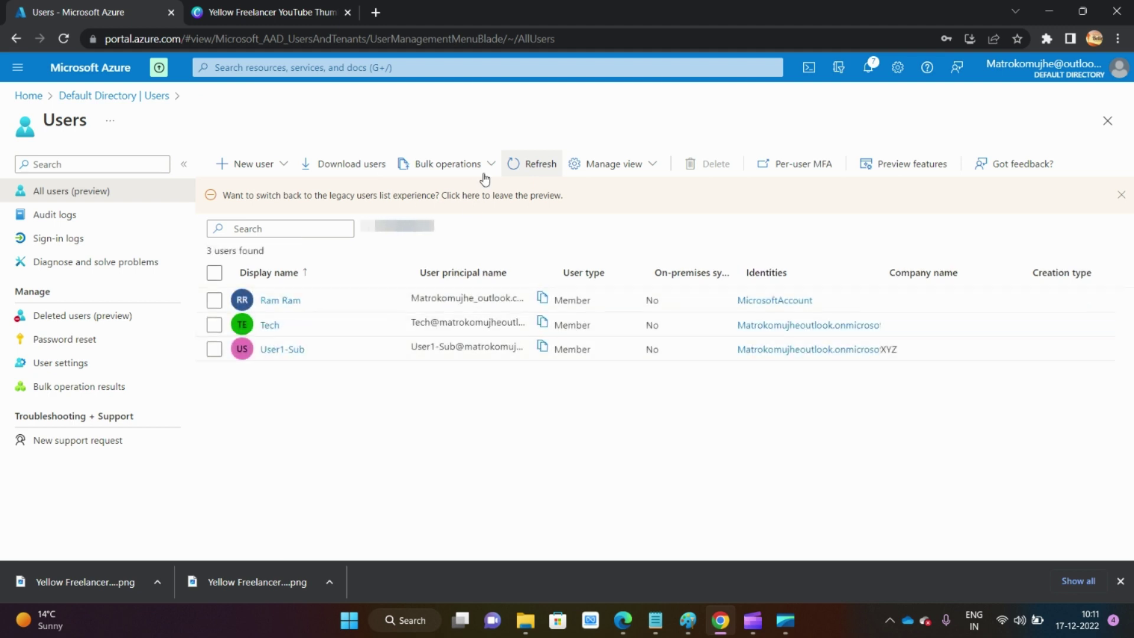
pyautogui.click(530, 167)
pyautogui.click(531, 167)
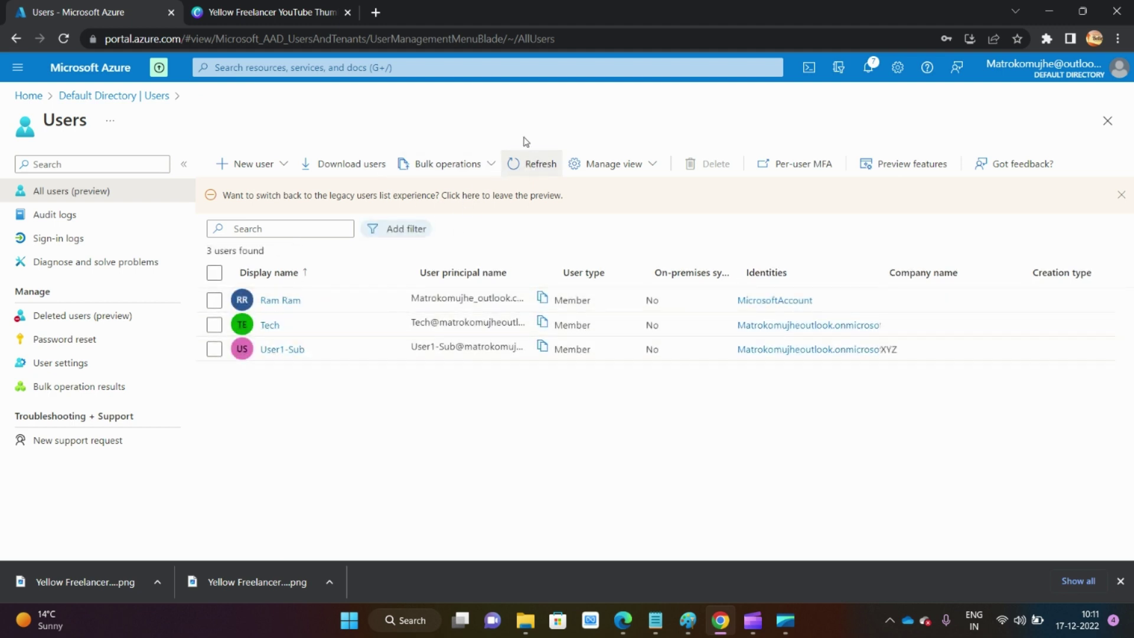
pyautogui.click(530, 166)
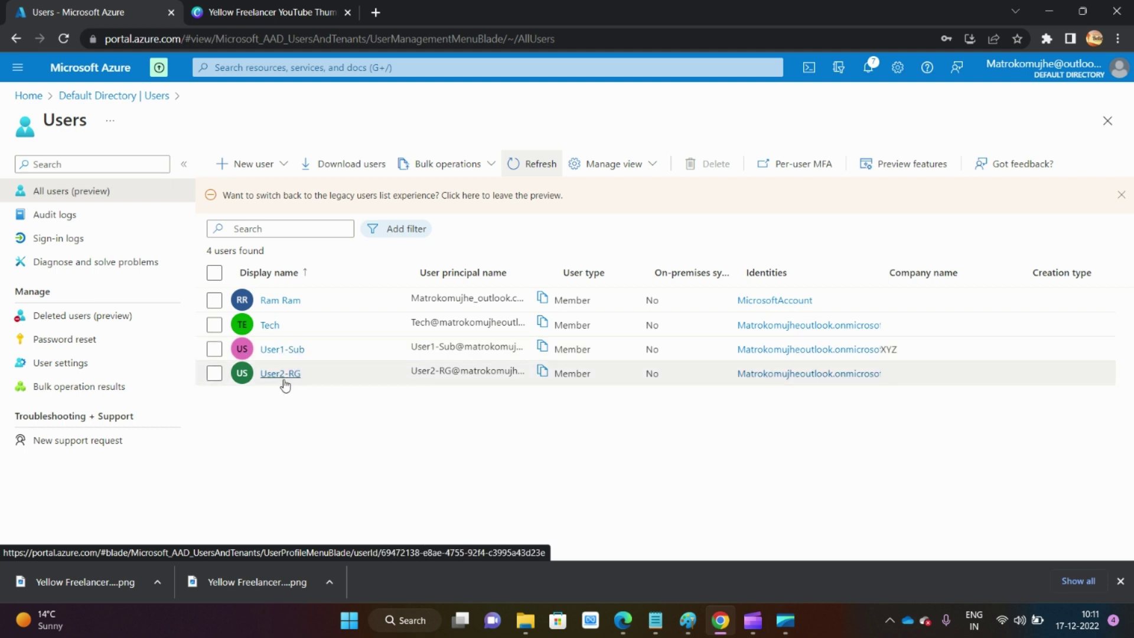
# - Open Access control (IAM) for the Free Trial subscription via Subscriptions
pyautogui.click(241, 70)
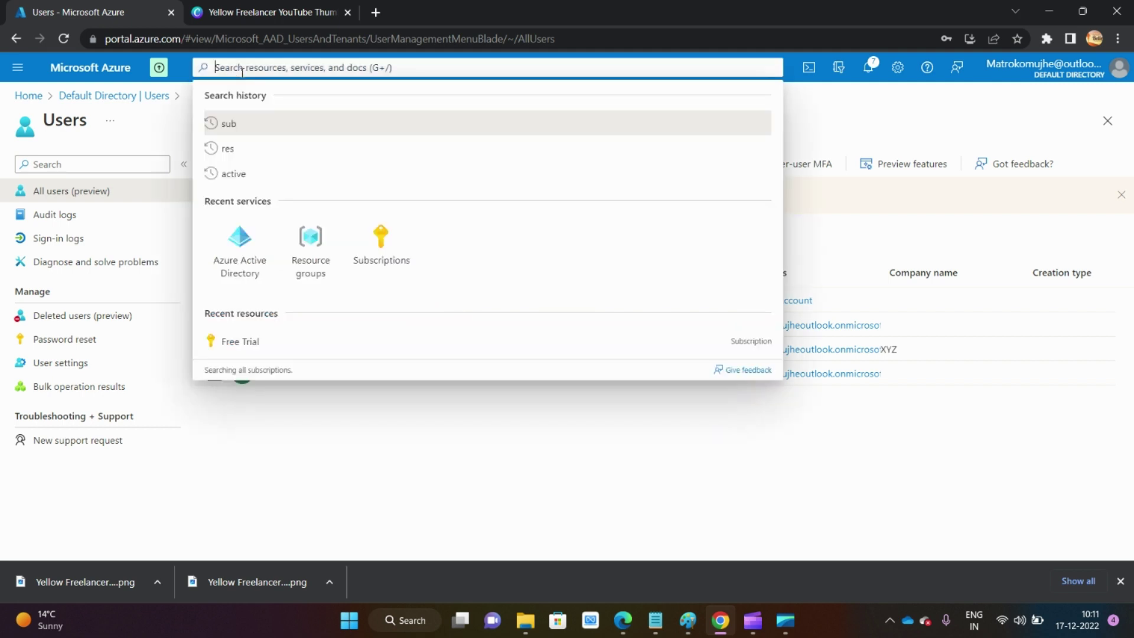
pyautogui.click(362, 258)
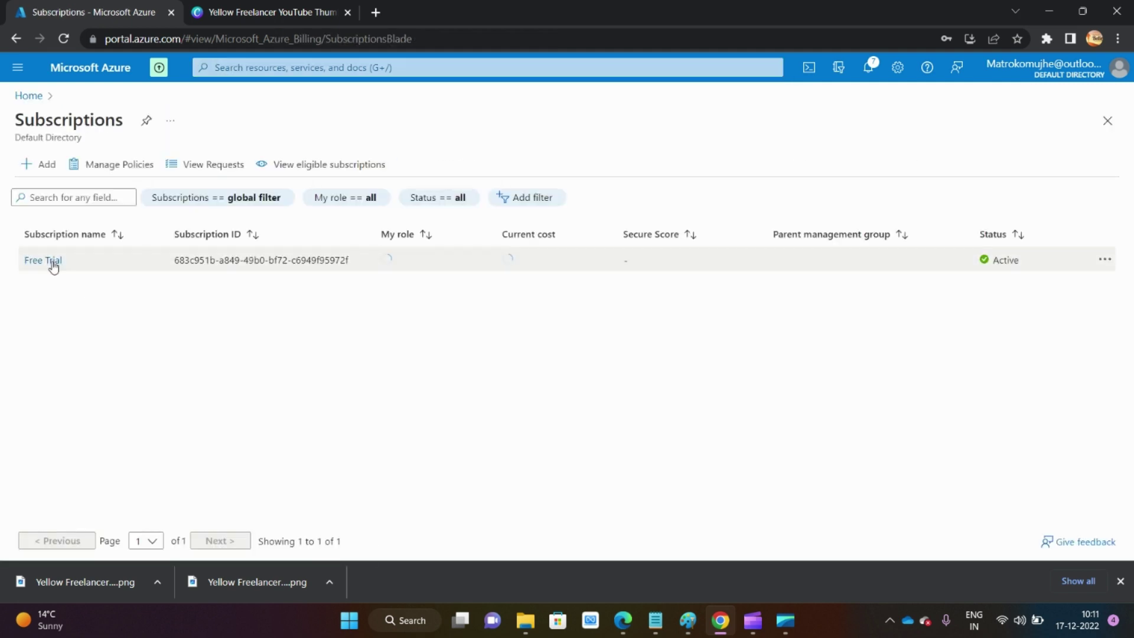
pyautogui.click(48, 262)
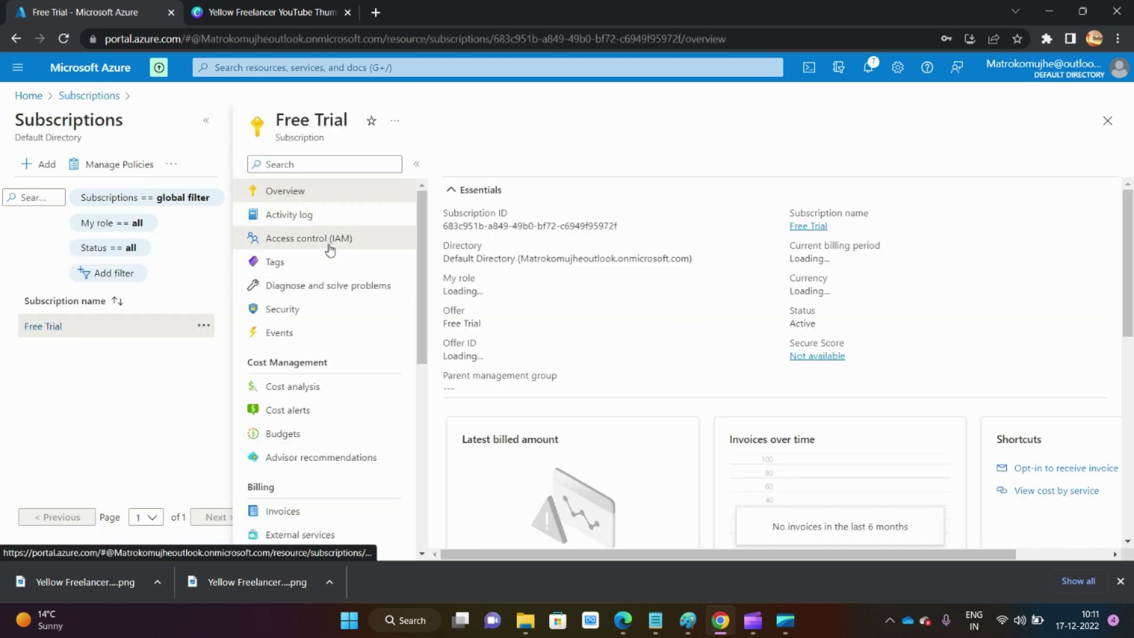
pyautogui.click(326, 239)
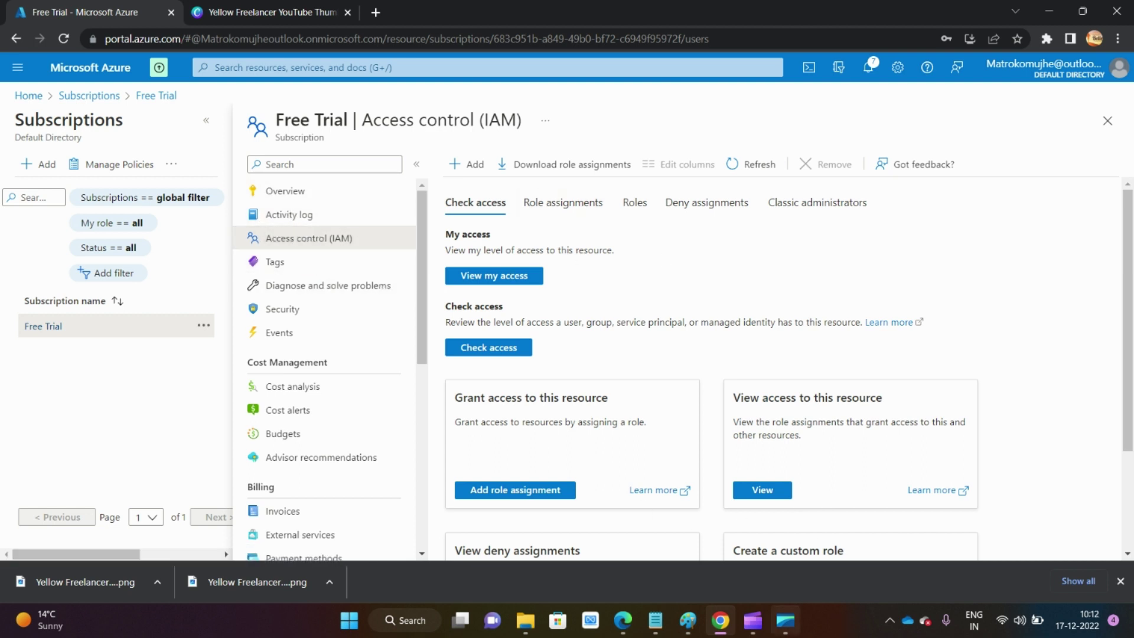
pyautogui.click(780, 627)
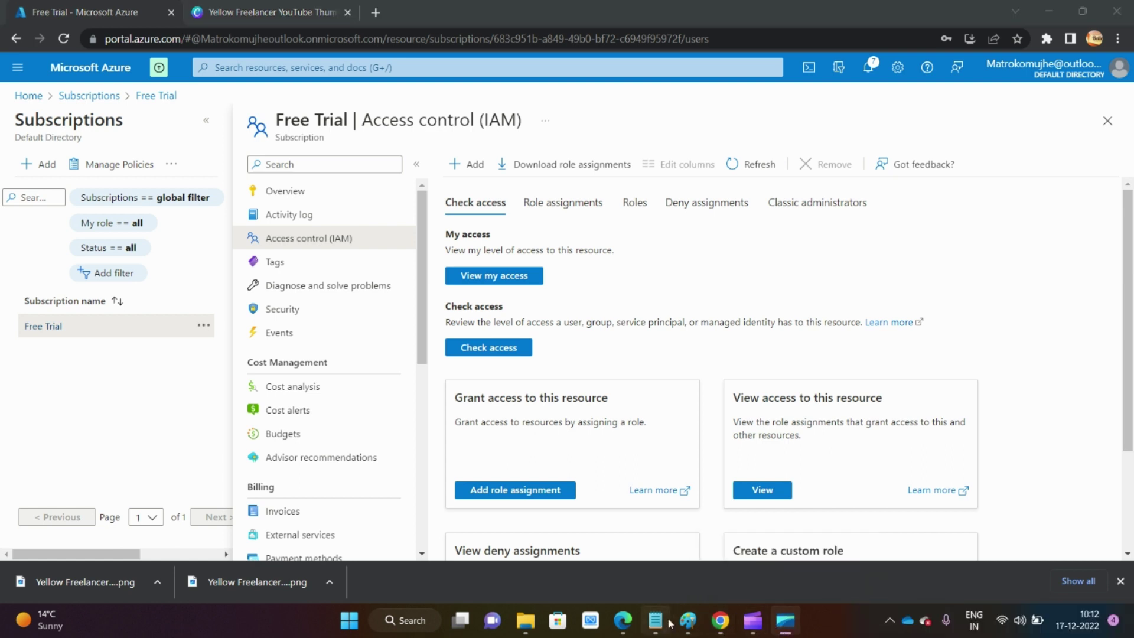
pyautogui.click(687, 620)
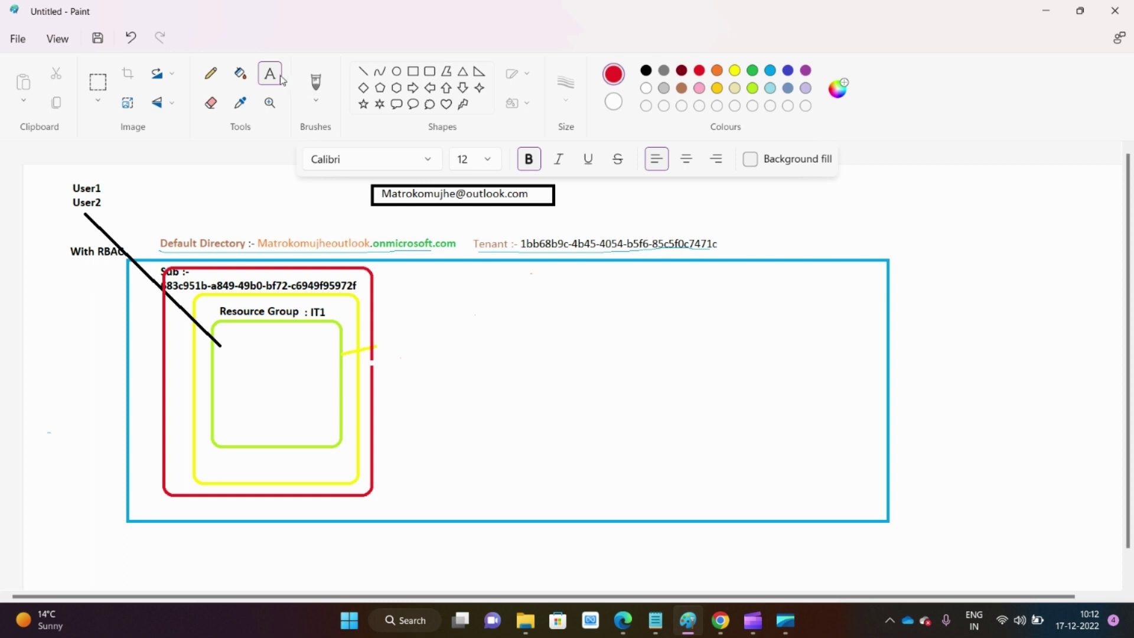
# - Add a User1-Sub text label to the right of the subscription rectangle
pyautogui.moveTo(537, 294); pyautogui.dragTo(629, 357)
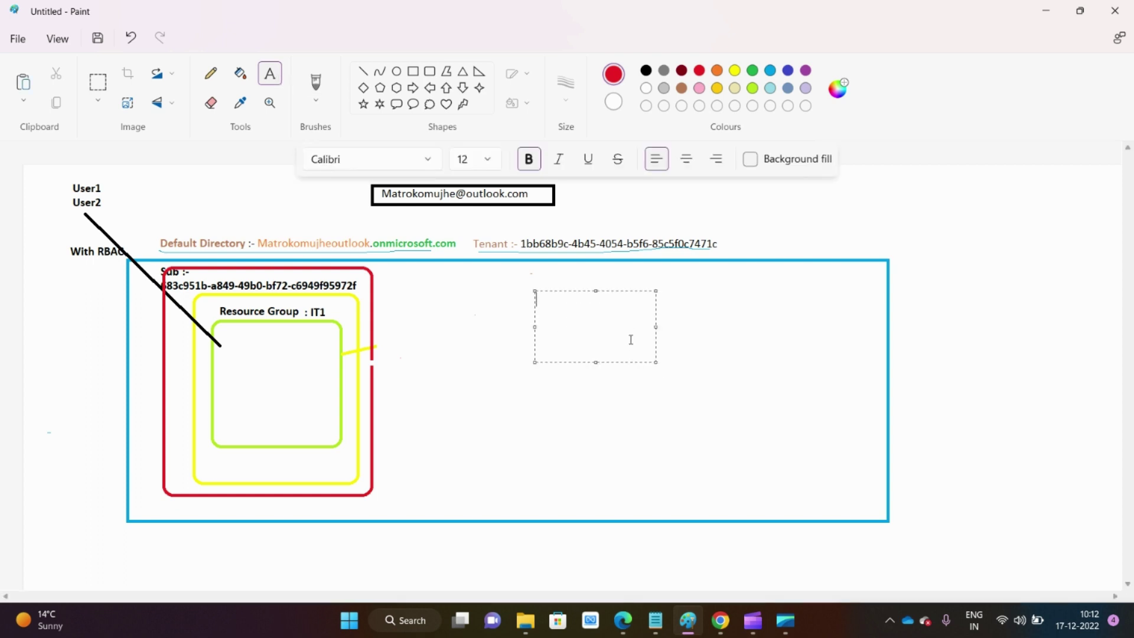
pyautogui.write('User1-Sub')
pyautogui.click(767, 388)
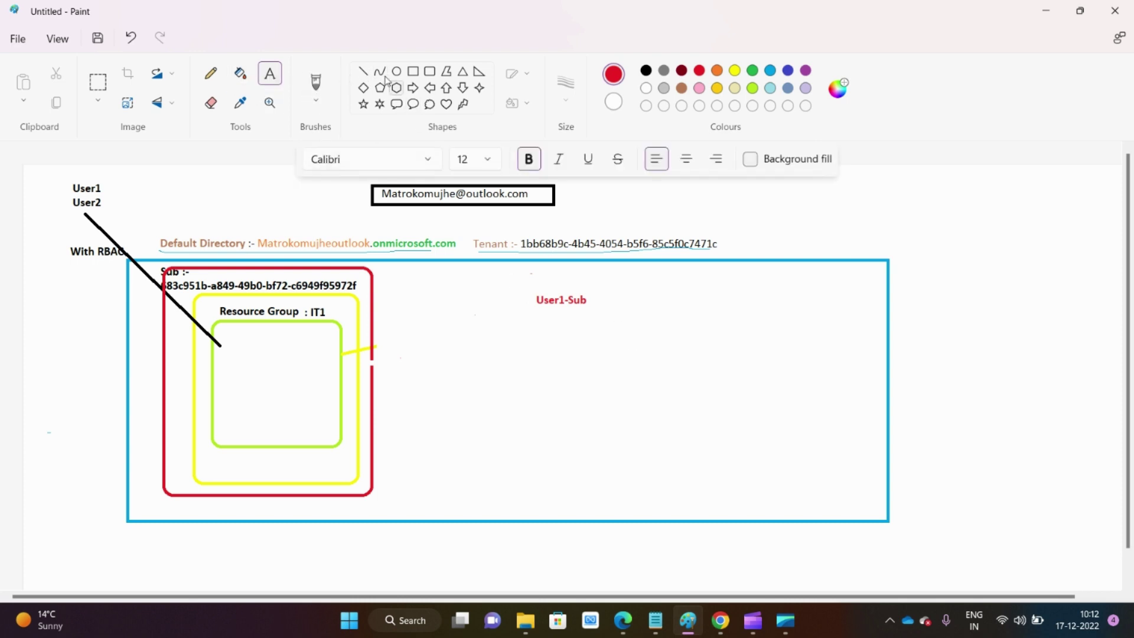
# - Enclose User1-Sub in a rounded rectangle and draw a line to the subscription box
pyautogui.click(430, 72)
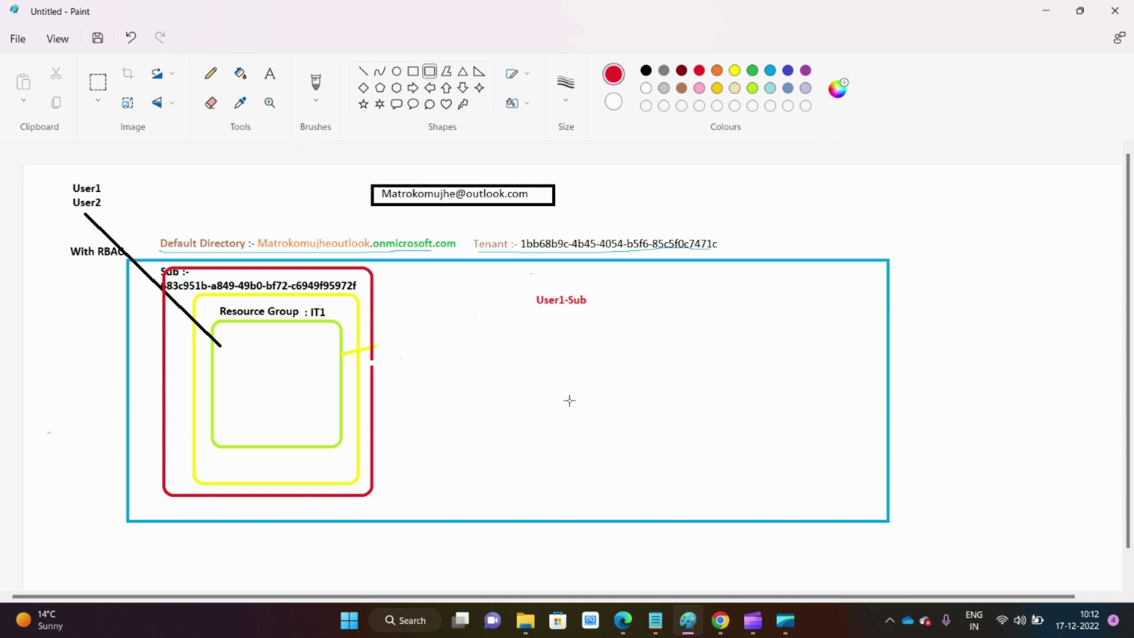
pyautogui.moveTo(534, 287); pyautogui.dragTo(591, 312)
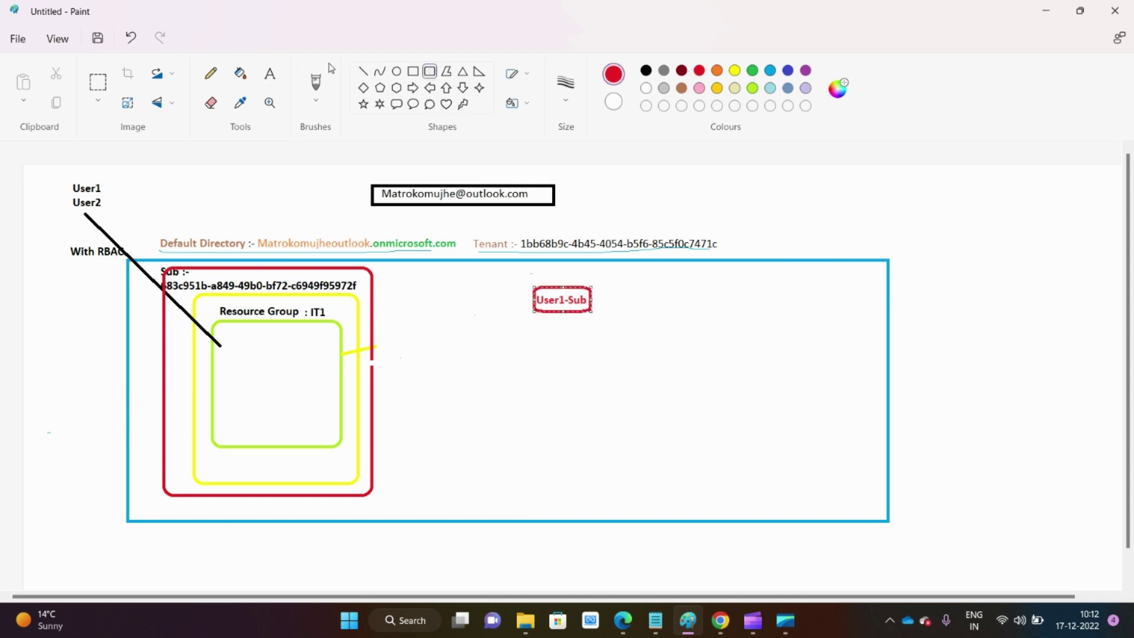
pyautogui.click(363, 72)
pyautogui.moveTo(534, 311); pyautogui.dragTo(377, 318)
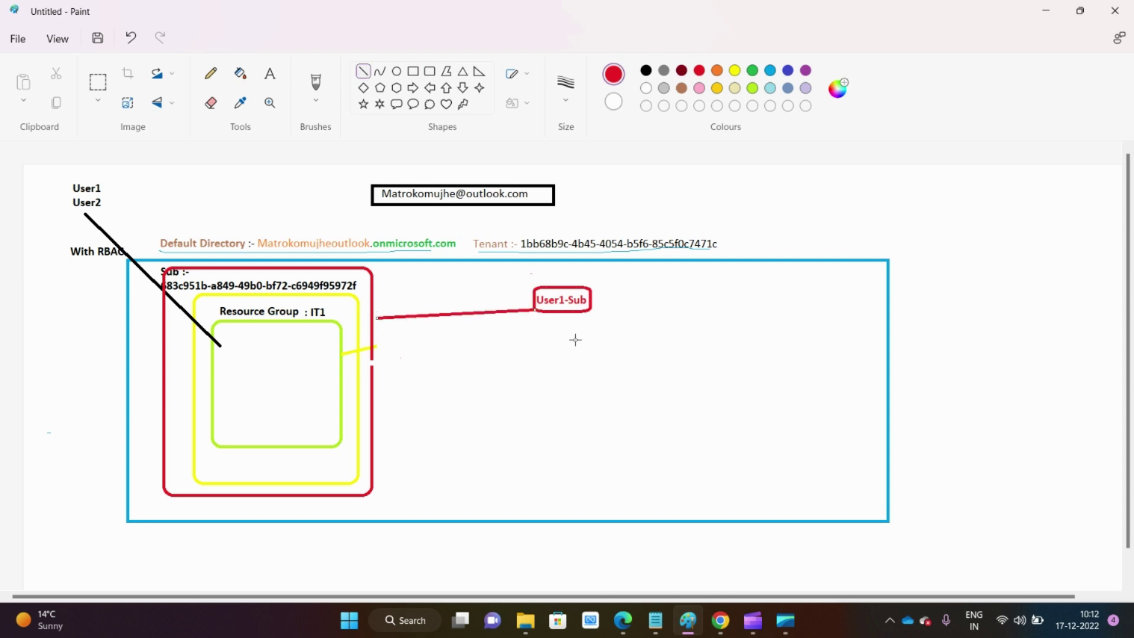
pyautogui.click(270, 74)
pyautogui.click(418, 306)
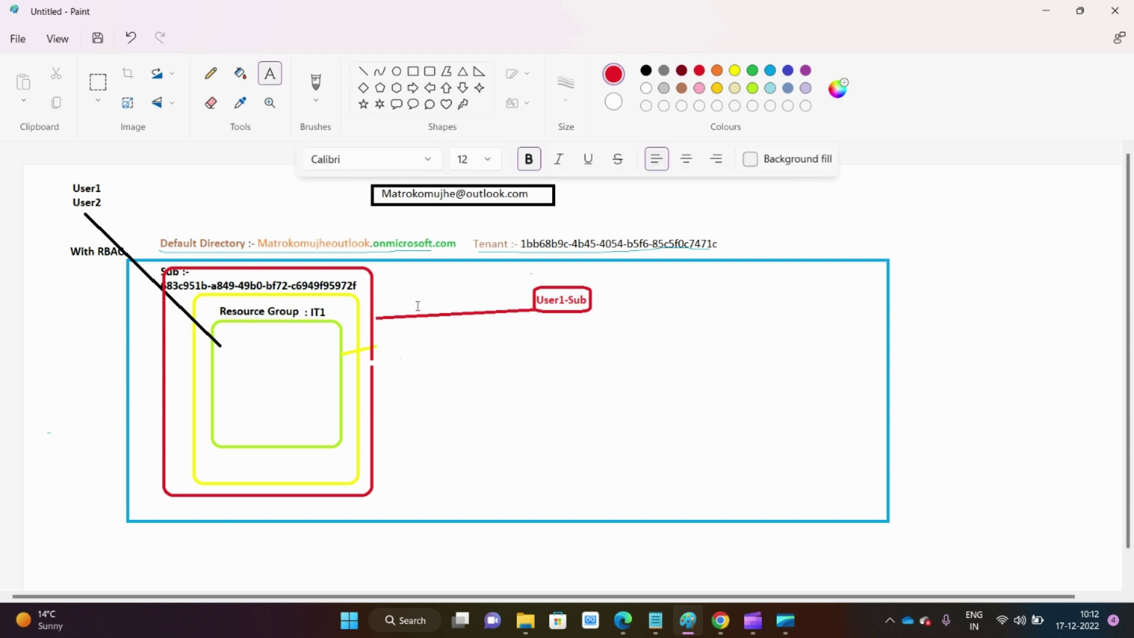
# - Write the label Owner above the line joining User1-Sub and the subscription
pyautogui.moveTo(396, 283); pyautogui.dragTo(494, 304)
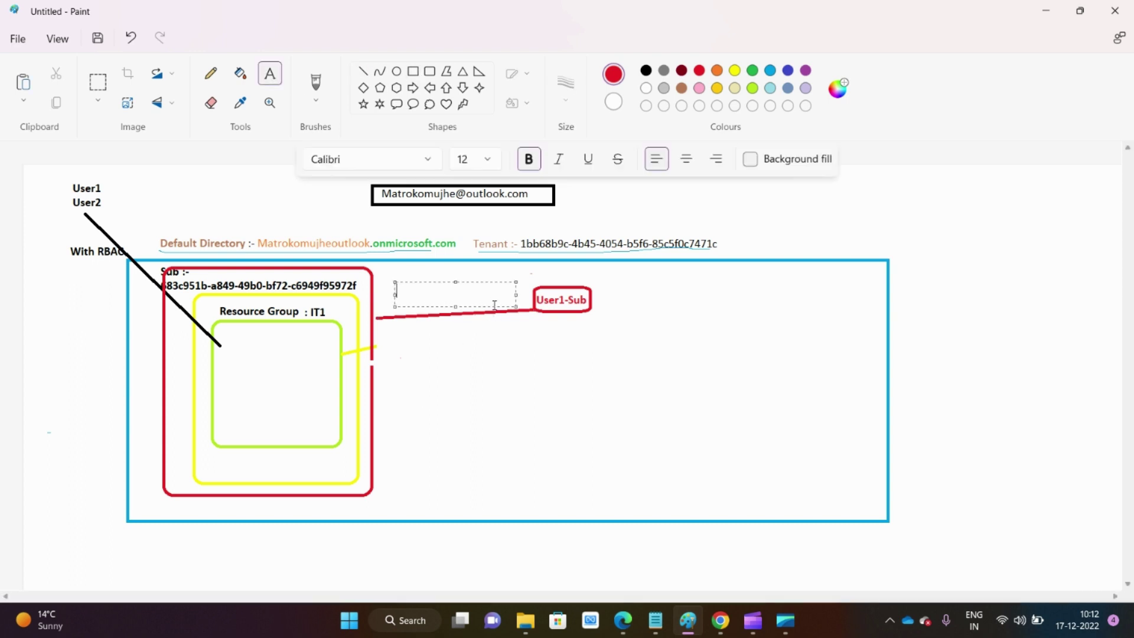
pyautogui.write('Ow')
pyautogui.press('BackSpace')
pyautogui.press('BackSpace')
pyautogui.press('BackSpace')
pyautogui.press('BackSpace')
pyautogui.press('BackSpace')
pyautogui.press('BackSpace')
pyautogui.press('BackSpace')
pyautogui.press('BackSpace')
pyautogui.press('BackSpace')
pyautogui.press('BackSpace')
pyautogui.press('BackSpace')
pyautogui.press('BackSpace')
pyautogui.write('Owner')
pyautogui.click(493, 360)
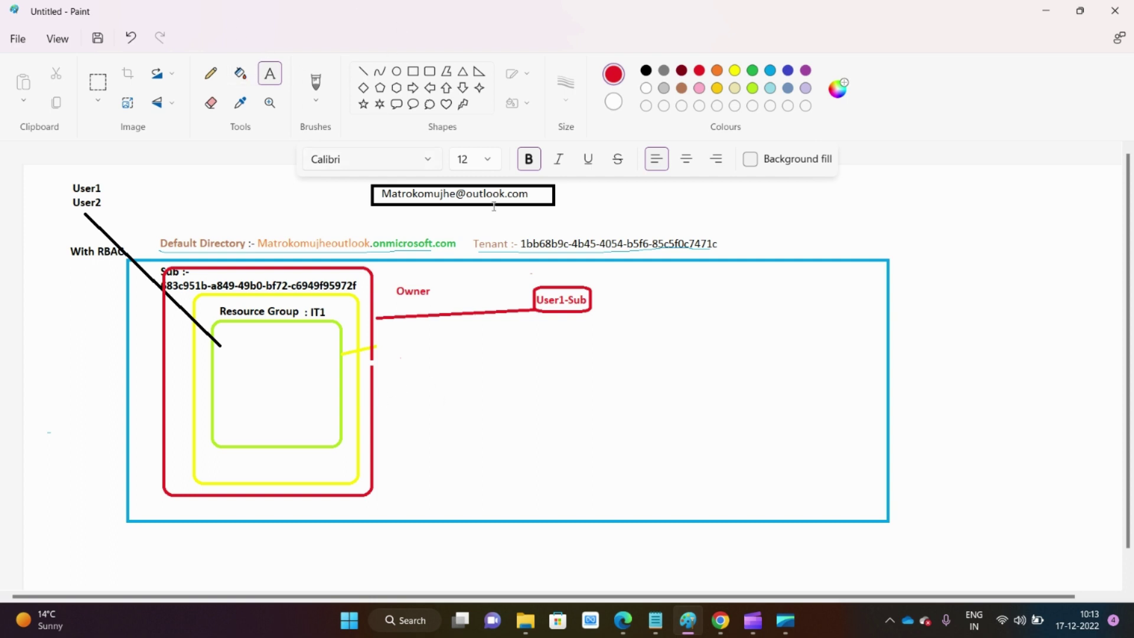
pyautogui.moveTo(653, 298); pyautogui.dragTo(832, 343)
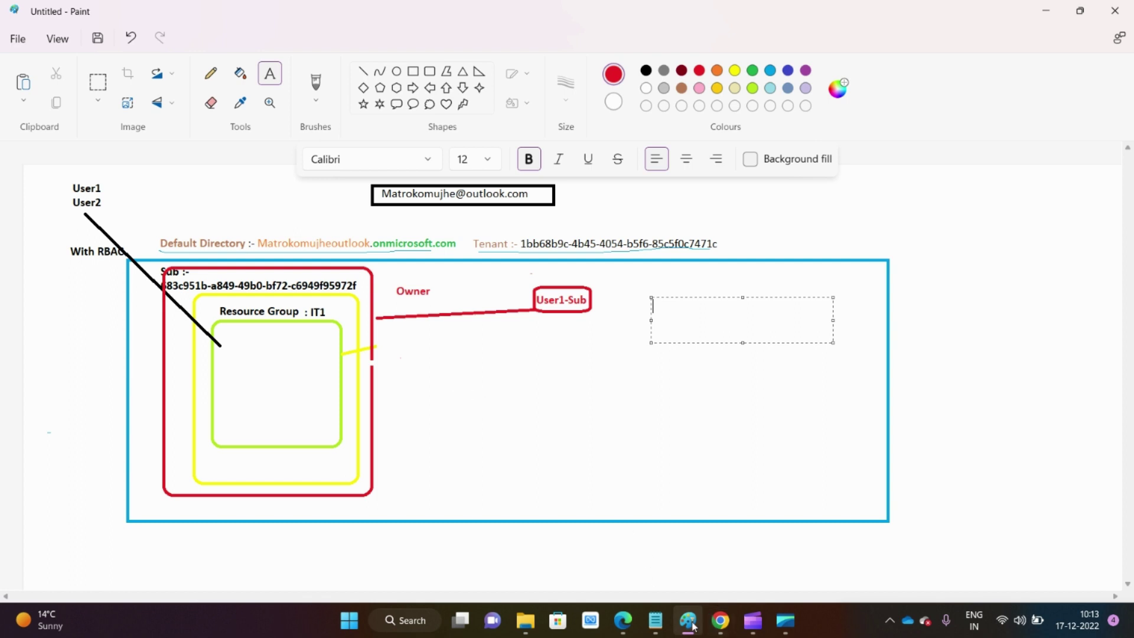
# - Open Add role assignment from the Free Trial subscription's Access control (IAM)
pyautogui.click(721, 625)
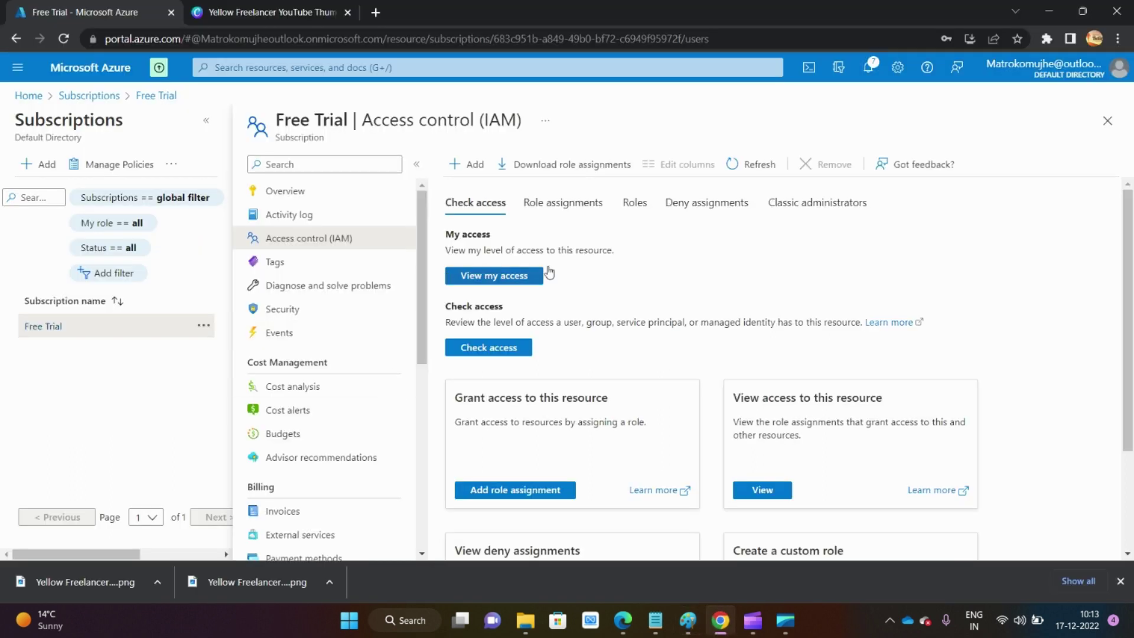
pyautogui.click(467, 163)
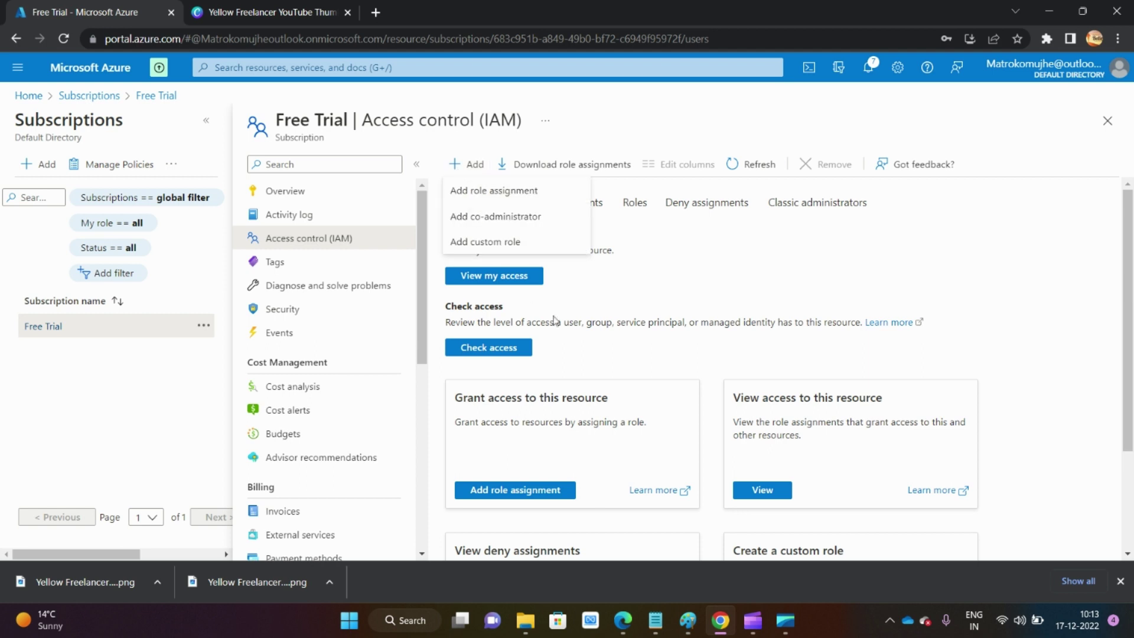
pyautogui.click(520, 194)
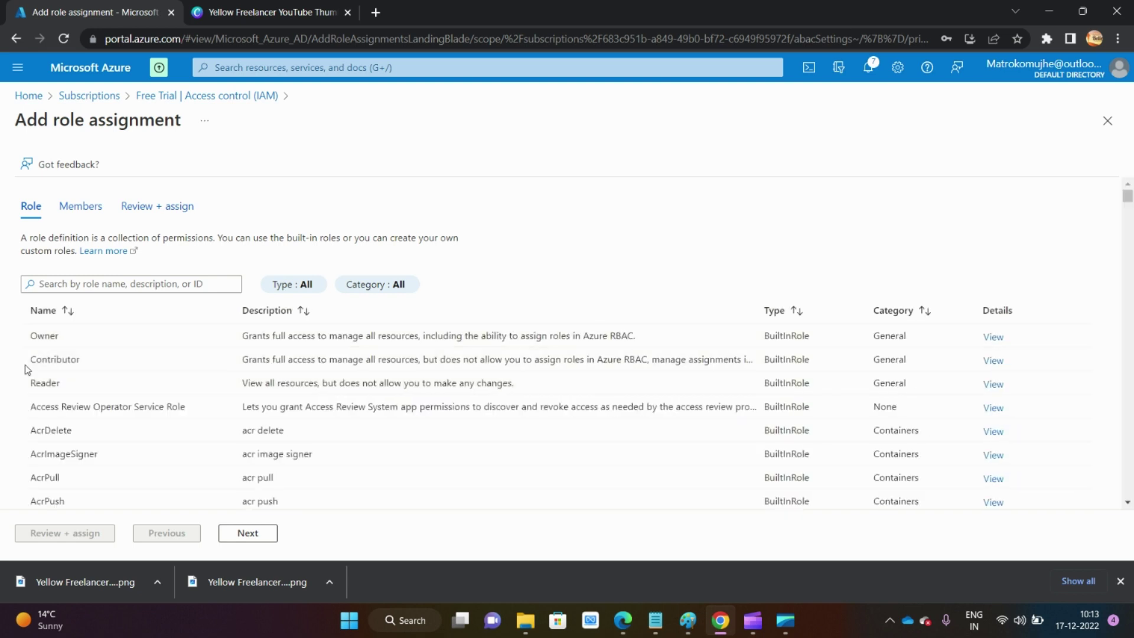
# - Highlight the Owner, Contributor and Reader role descriptions and scroll through the built-in roles
pyautogui.moveTo(248, 338); pyautogui.dragTo(539, 331)
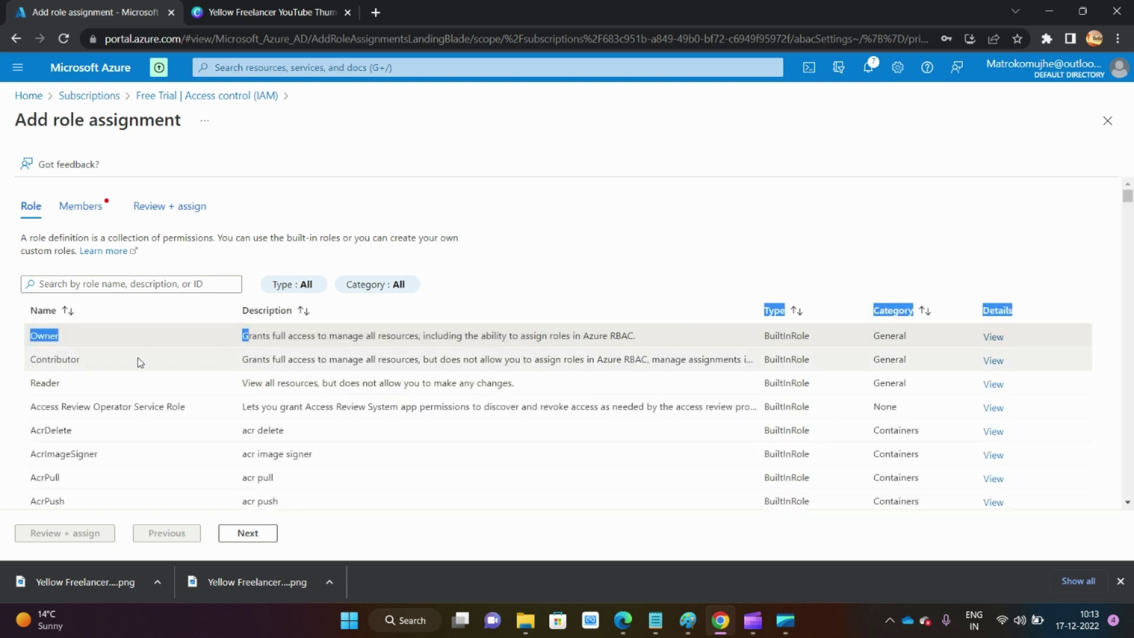
pyautogui.moveTo(255, 360); pyautogui.dragTo(433, 379)
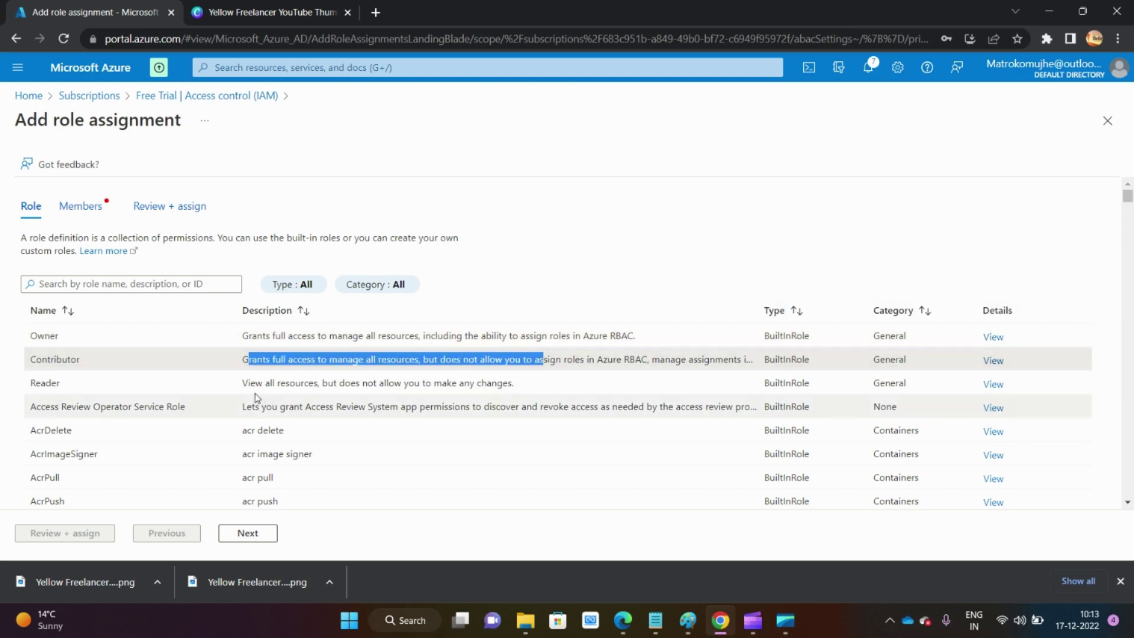
pyautogui.moveTo(243, 383); pyautogui.dragTo(535, 385)
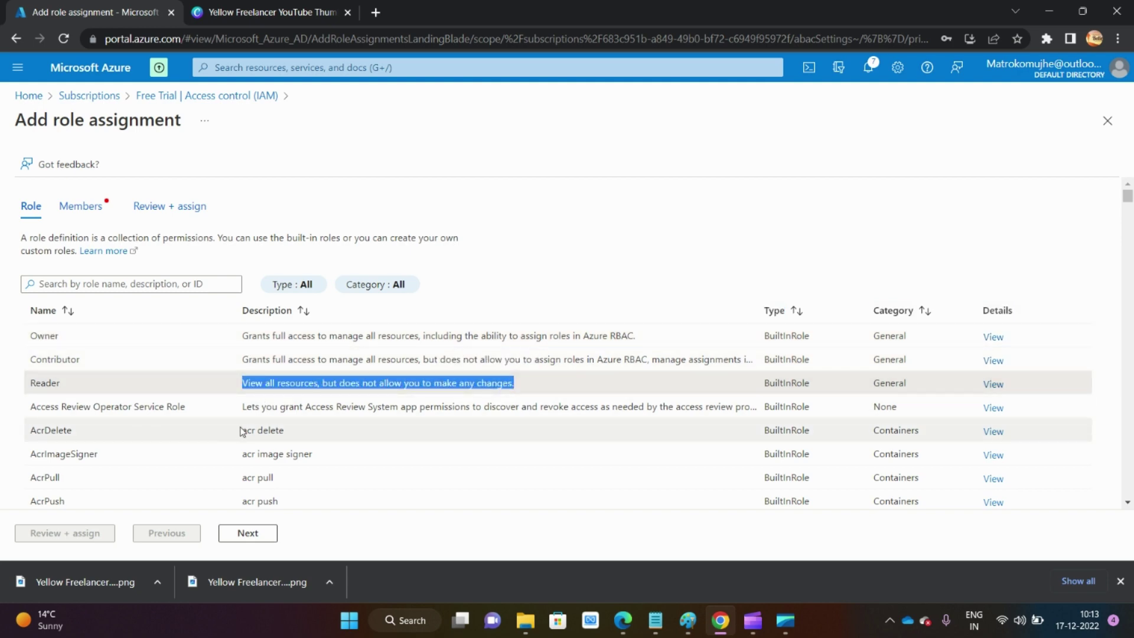
pyautogui.scroll(-2, 242, 407)
pyautogui.scroll(-5, 245, 373)
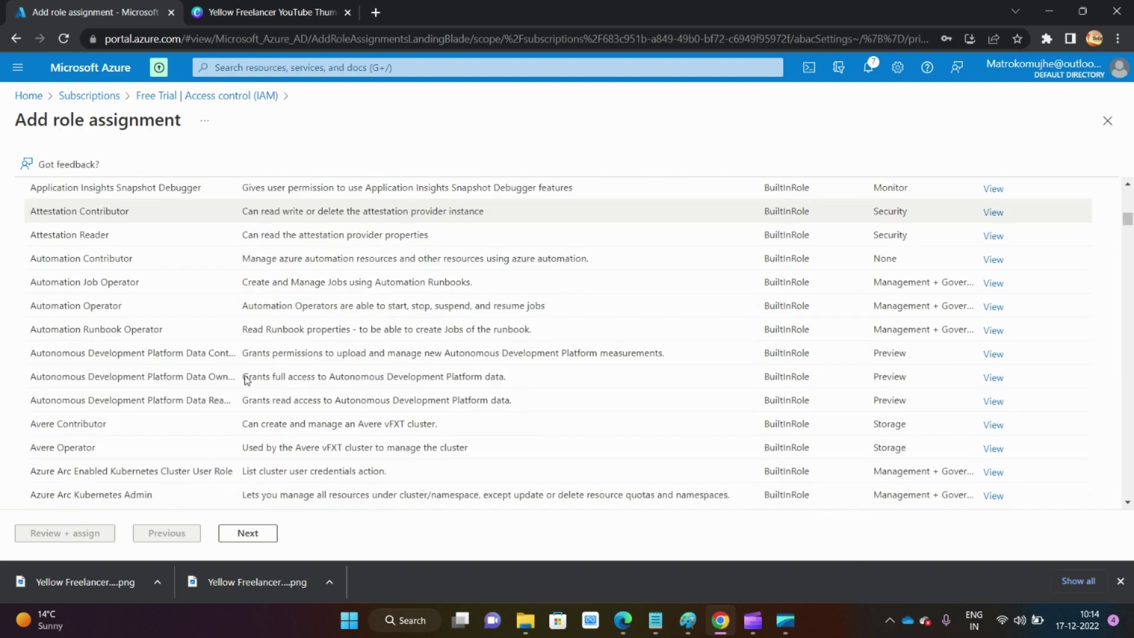
pyautogui.scroll(7, 347, 466)
pyautogui.scroll(5, 346, 446)
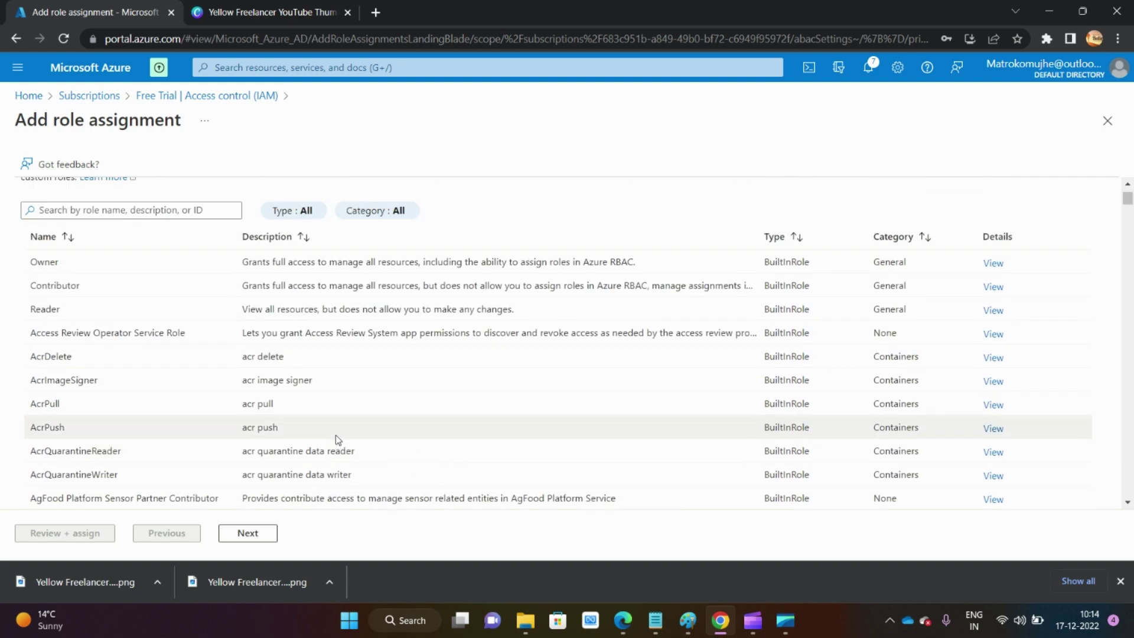
pyautogui.scroll(-8, 330, 443)
pyautogui.scroll(-7, 312, 415)
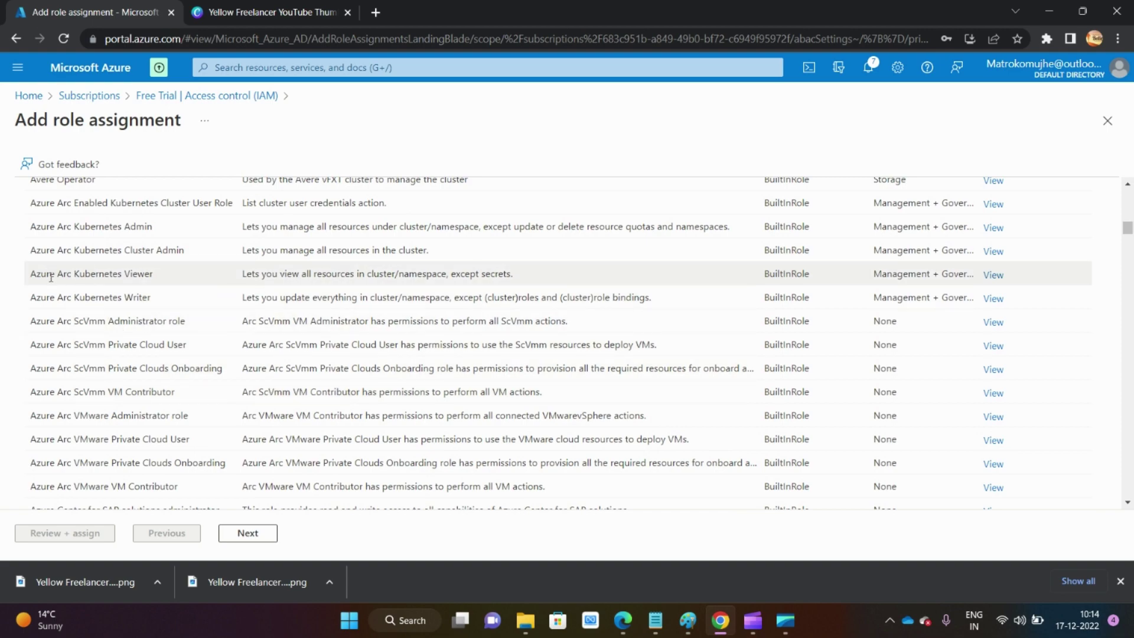
pyautogui.scroll(-5, 337, 270)
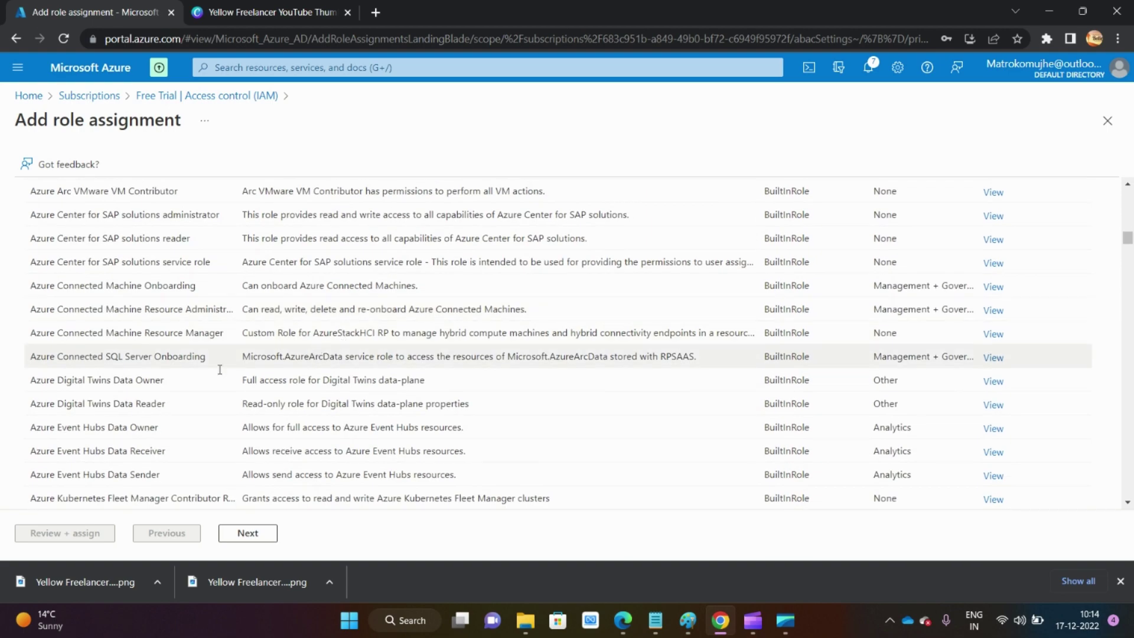
pyautogui.scroll(-20, 400, 368)
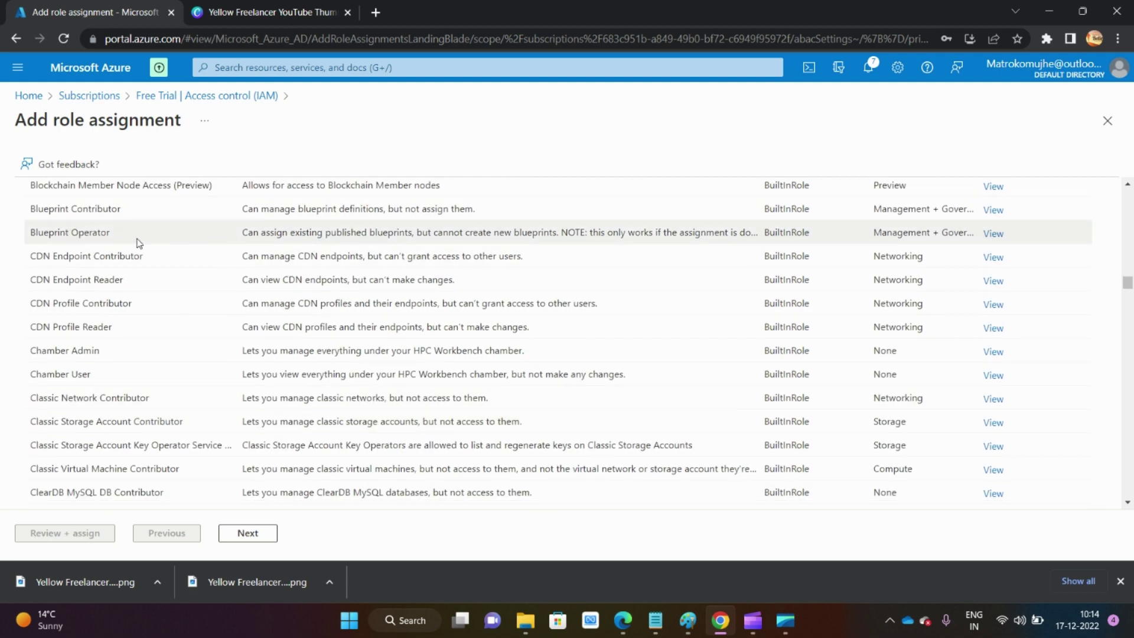
pyautogui.scroll(-3, 215, 354)
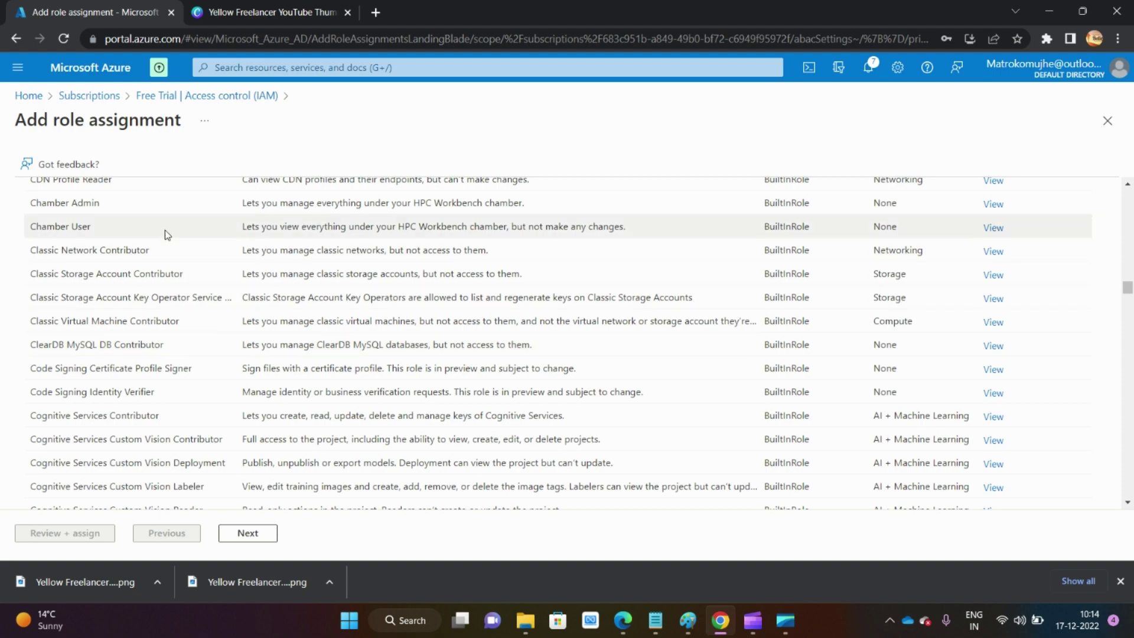
pyautogui.scroll(-10, 165, 233)
pyautogui.scroll(-20, 213, 408)
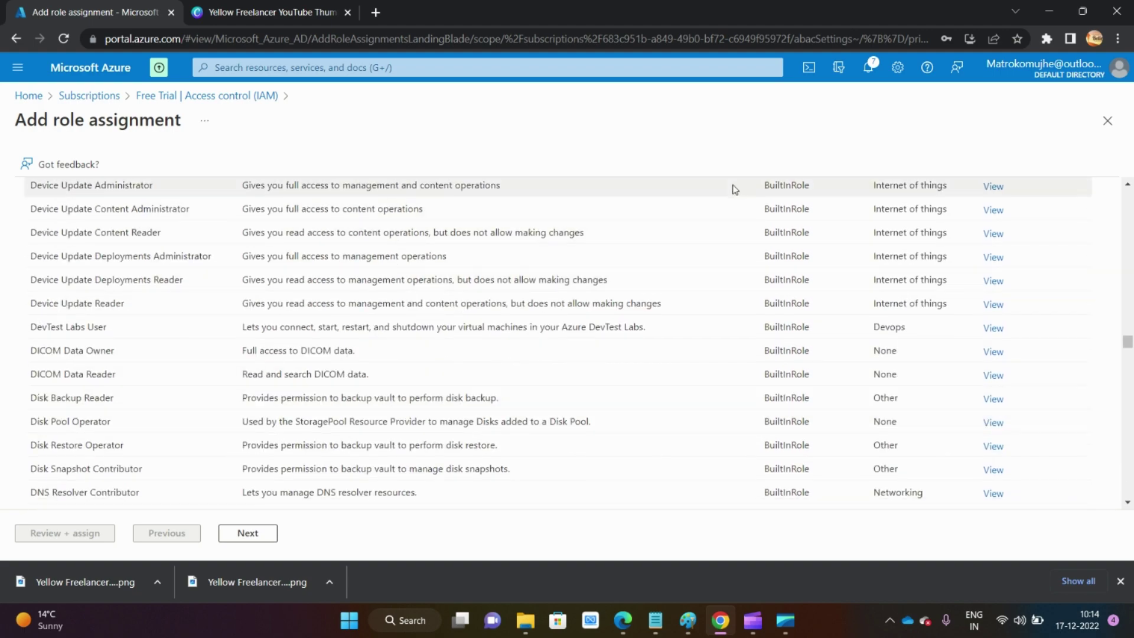
# - Restart the Free Trial role assignment with the Owner role chosen
pyautogui.click(1107, 120)
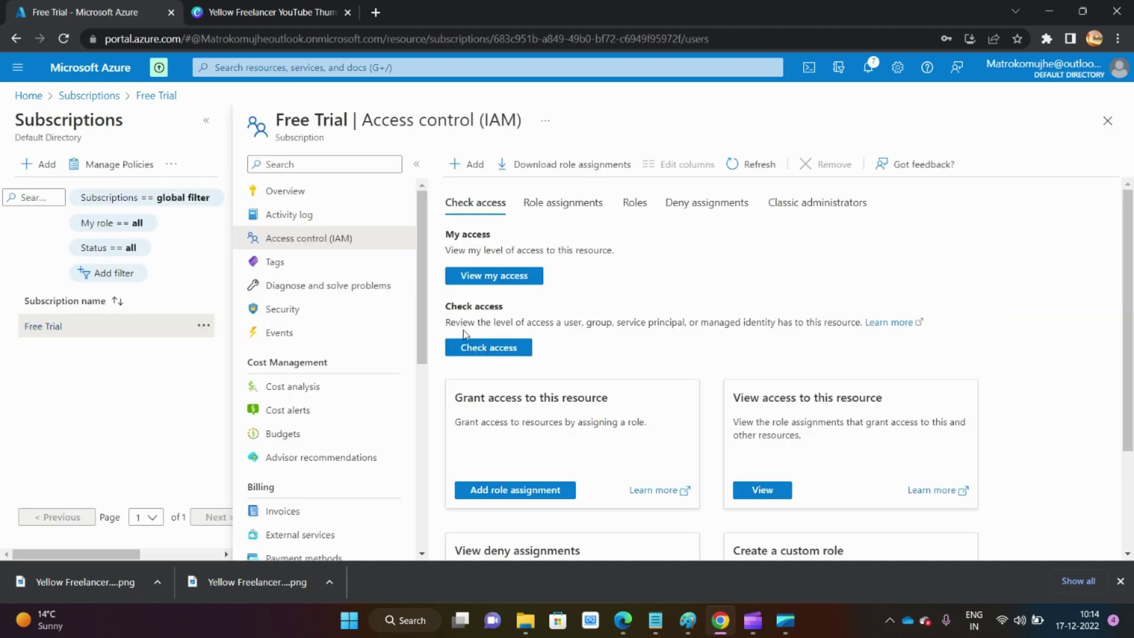
pyautogui.click(466, 164)
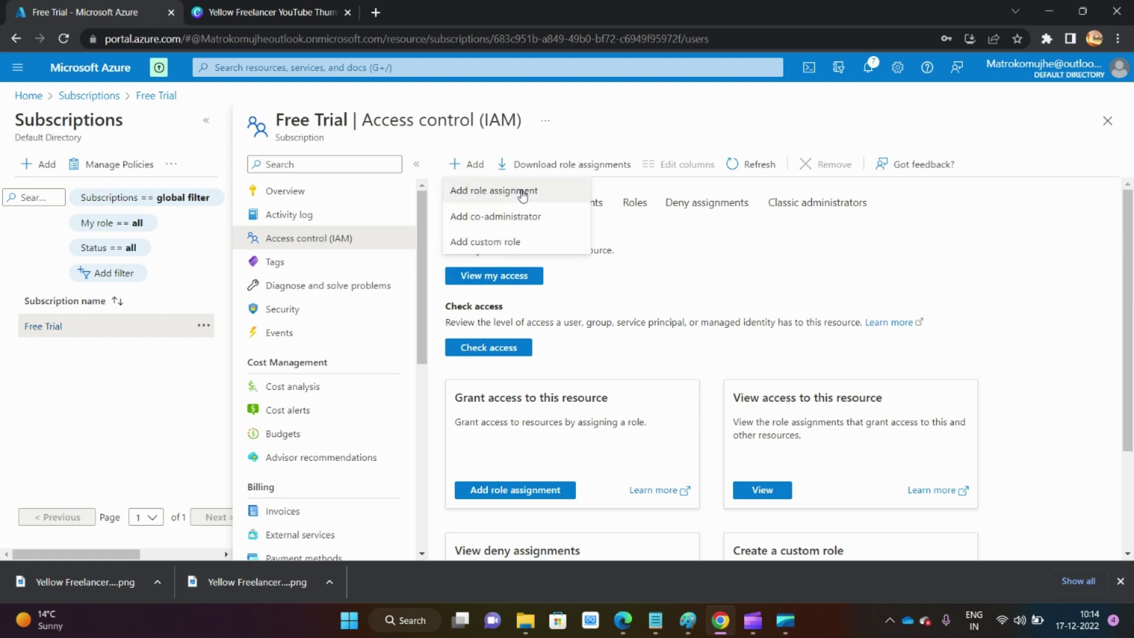
pyautogui.click(484, 188)
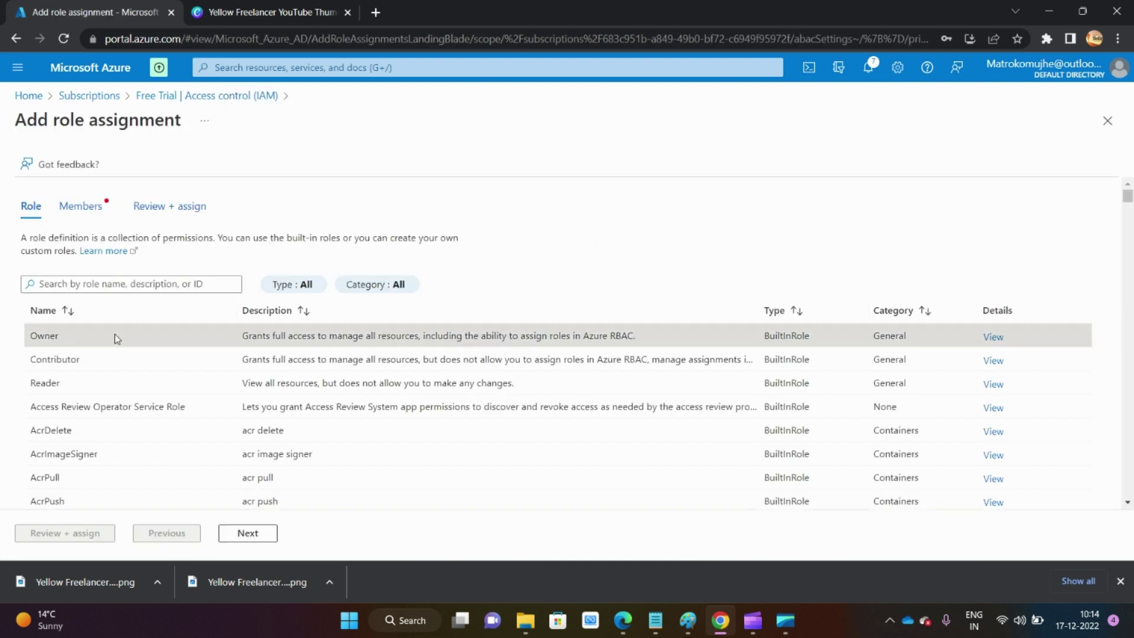
pyautogui.click(260, 538)
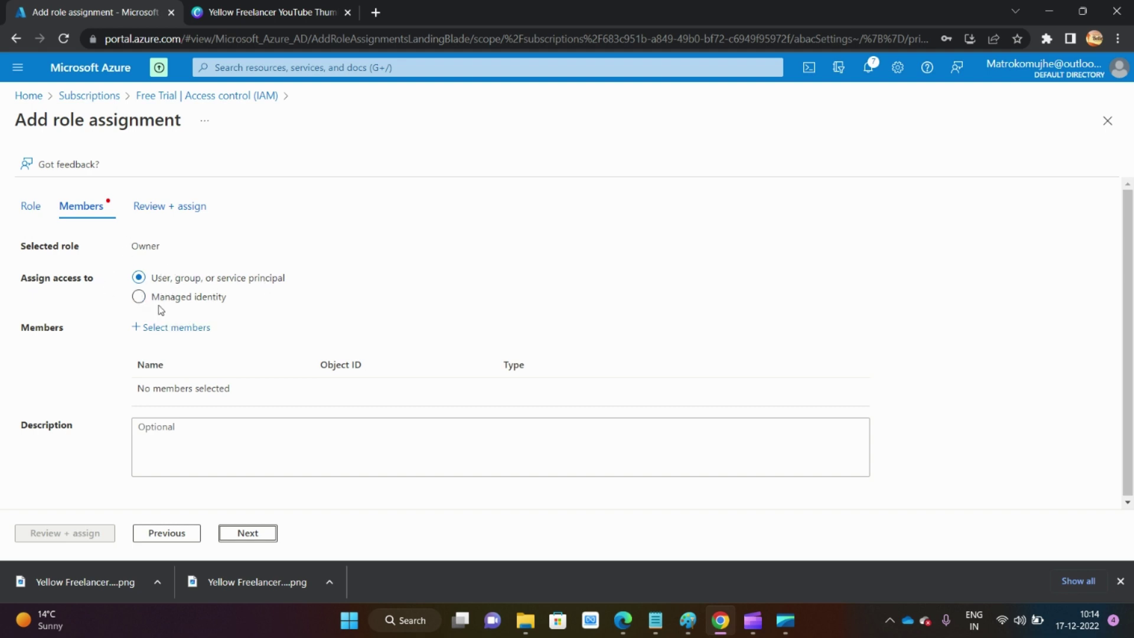
pyautogui.click(258, 534)
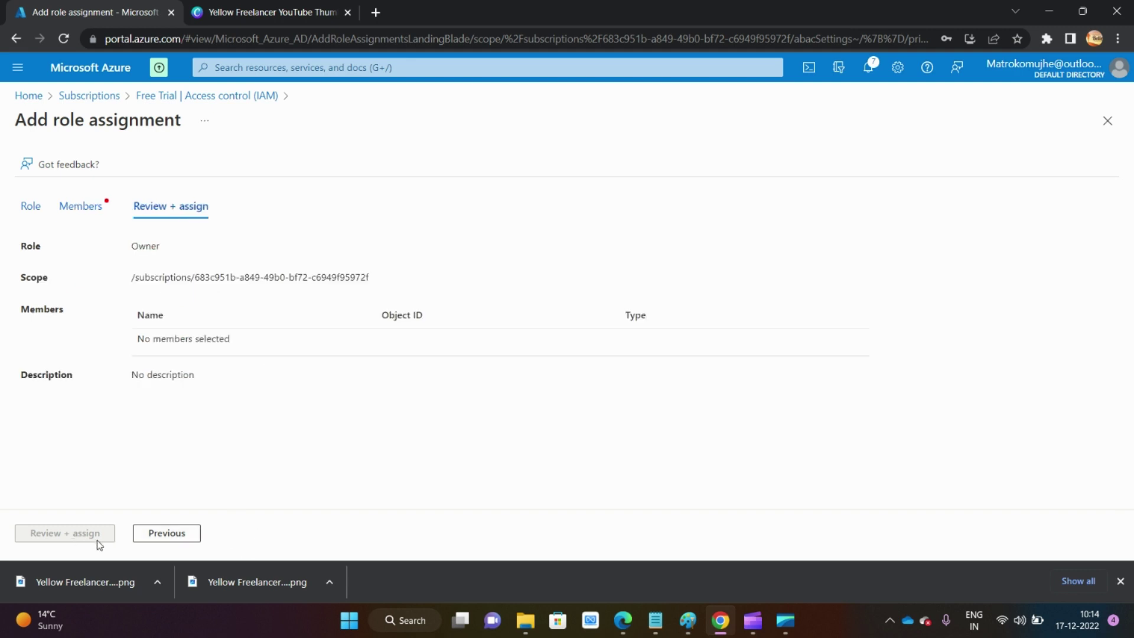
pyautogui.click(88, 211)
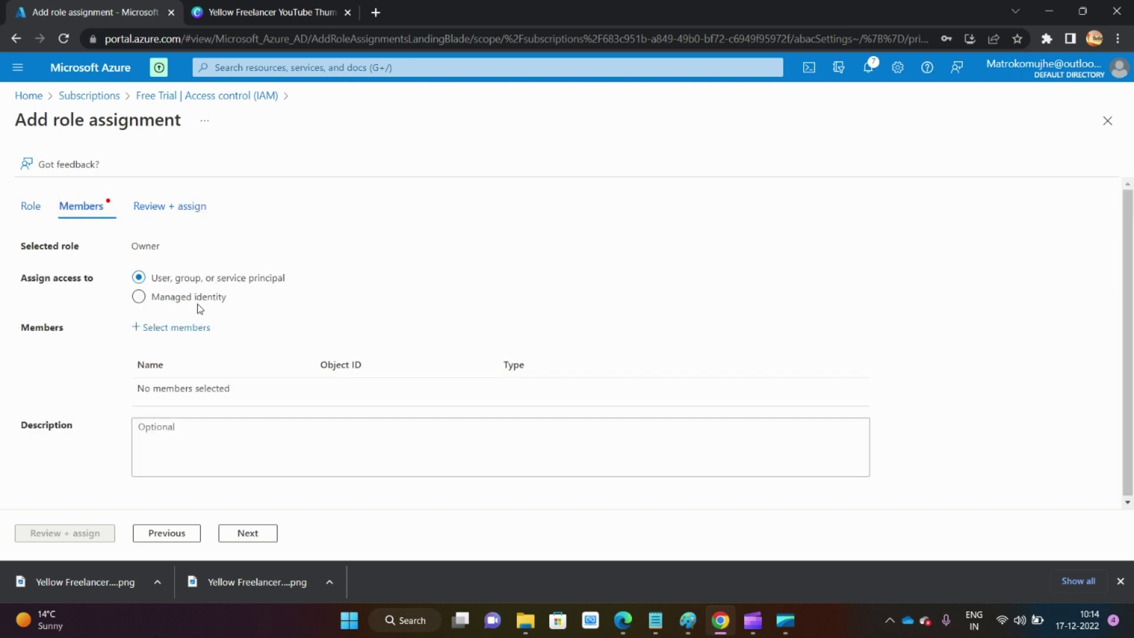
# - Select User1-Sub as the member and assign it the Owner role
pyautogui.click(170, 329)
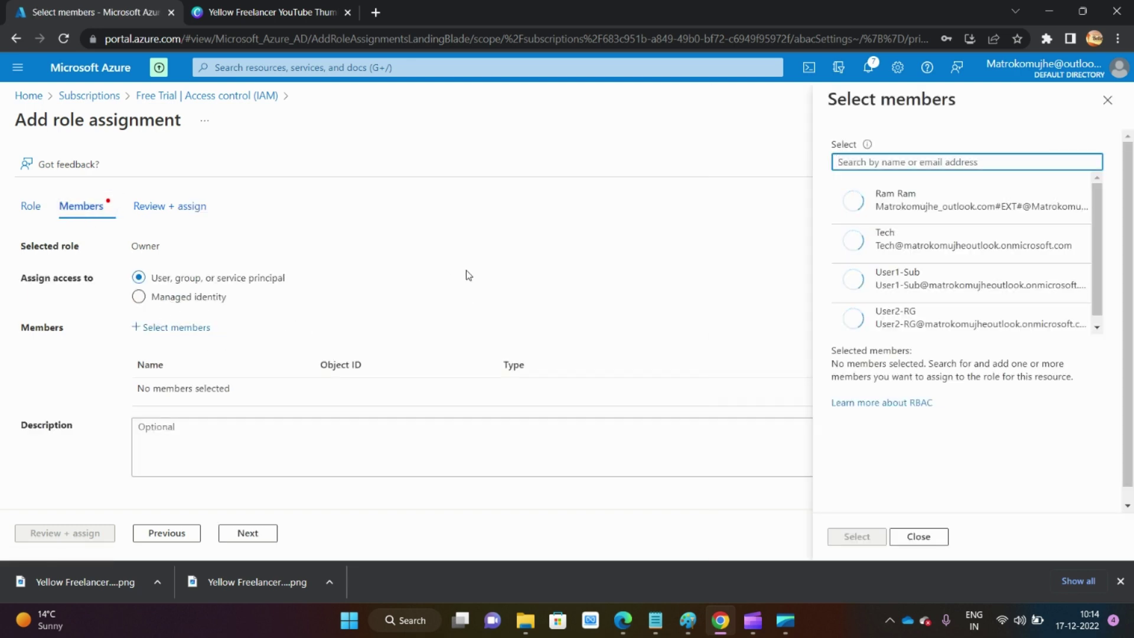
pyautogui.moveTo(890, 286); pyautogui.dragTo(893, 285)
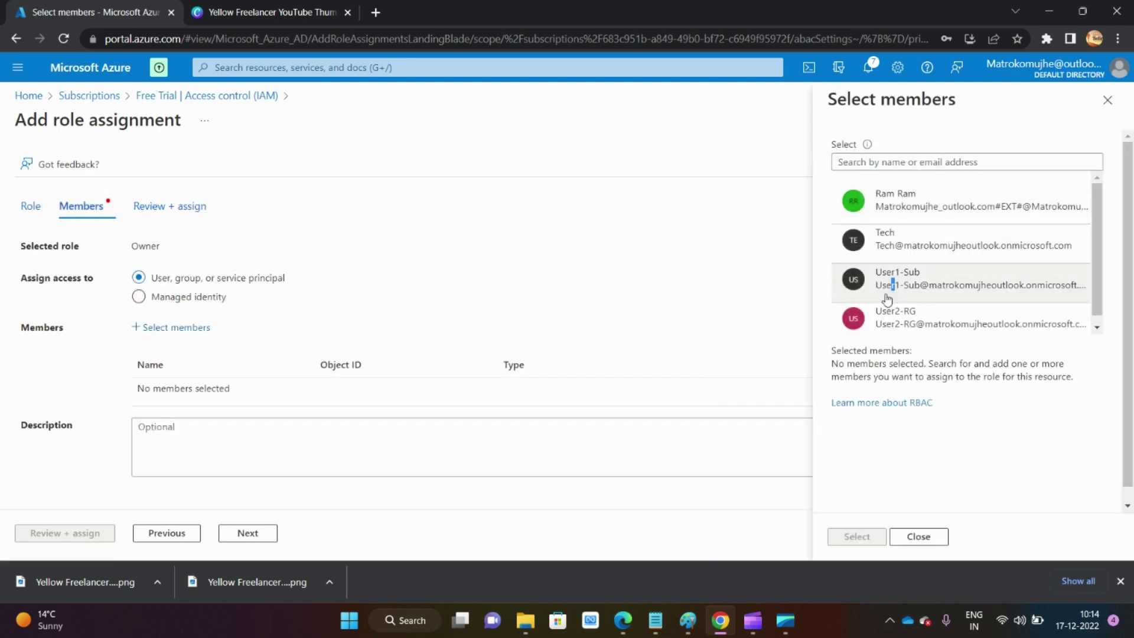
pyautogui.click(924, 283)
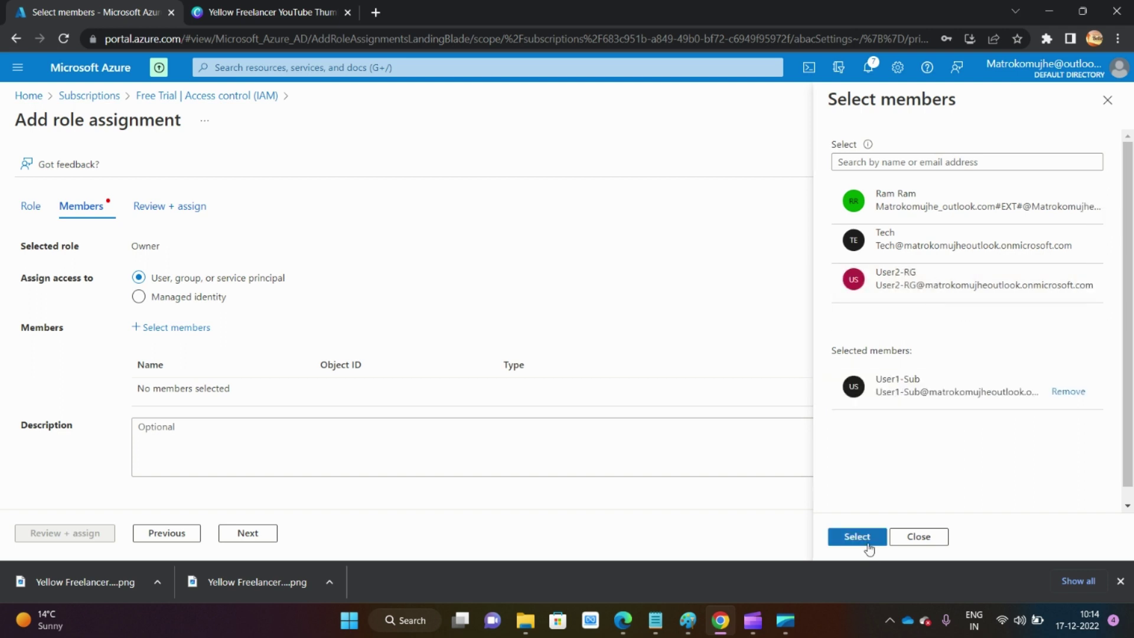
pyautogui.click(868, 549)
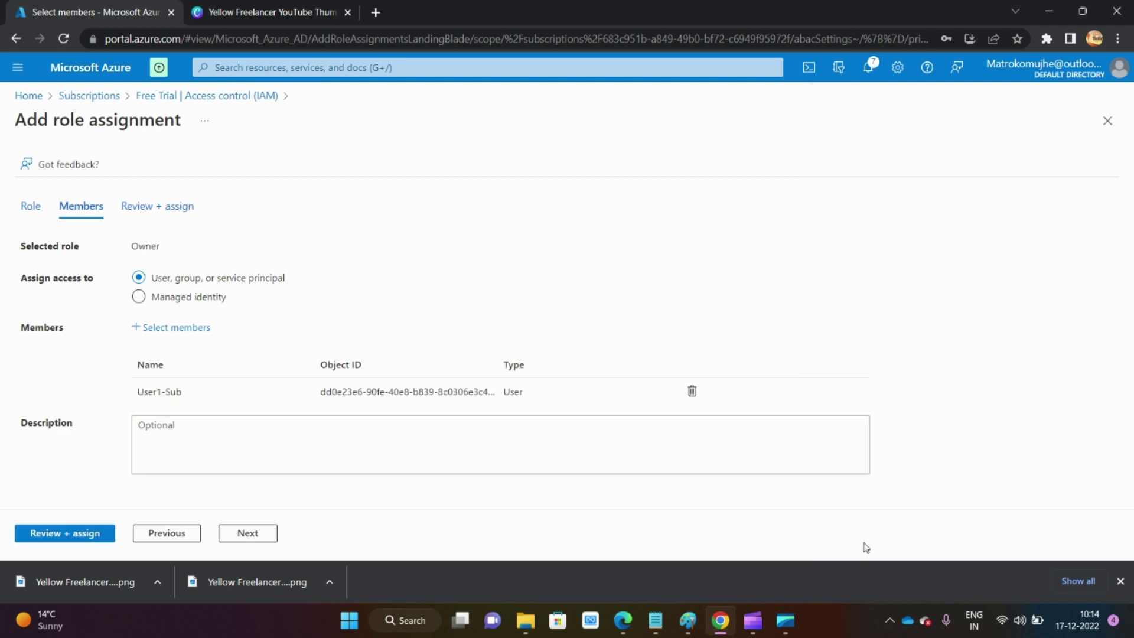
pyautogui.click(252, 530)
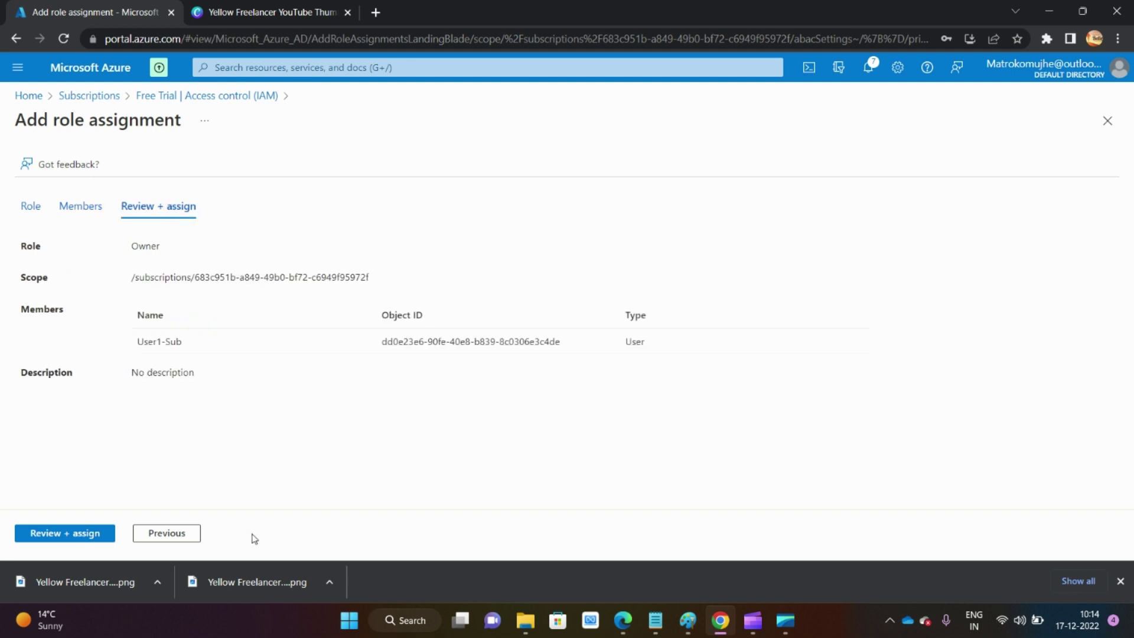
pyautogui.click(101, 534)
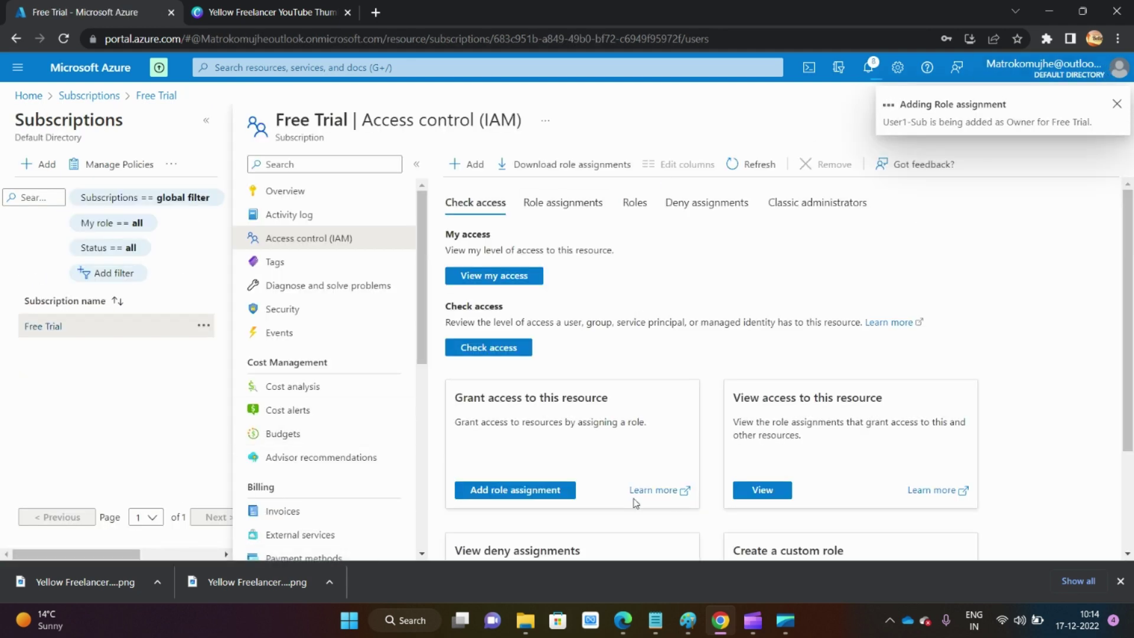
pyautogui.click(688, 621)
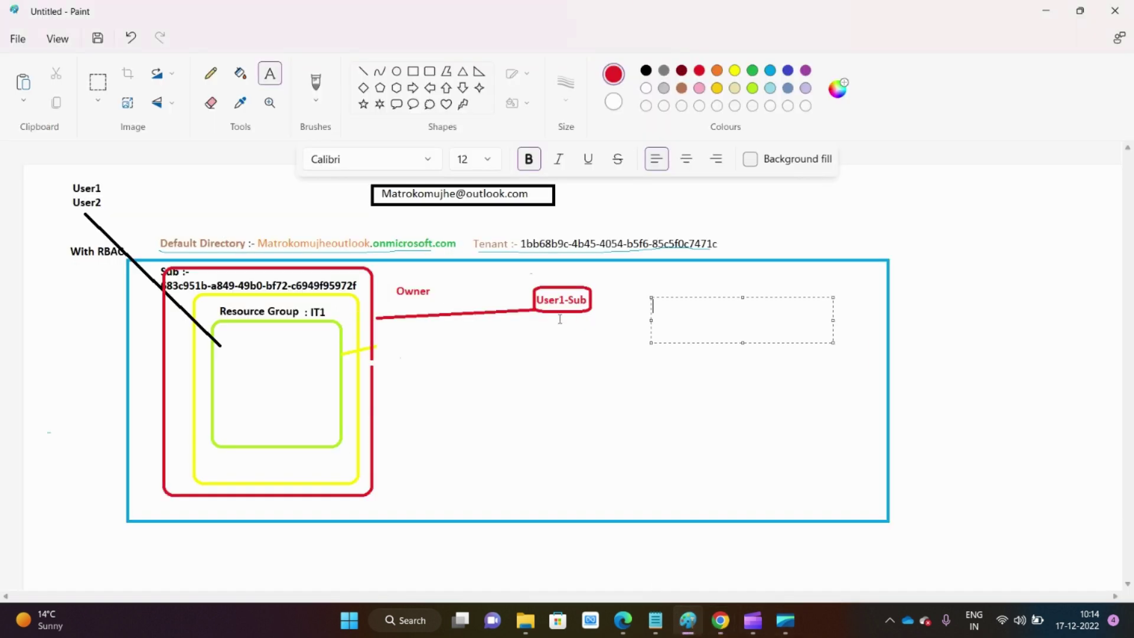
# - Write 'Sub = Owner' under the User1-Sub label on the diagram
pyautogui.click(588, 315)
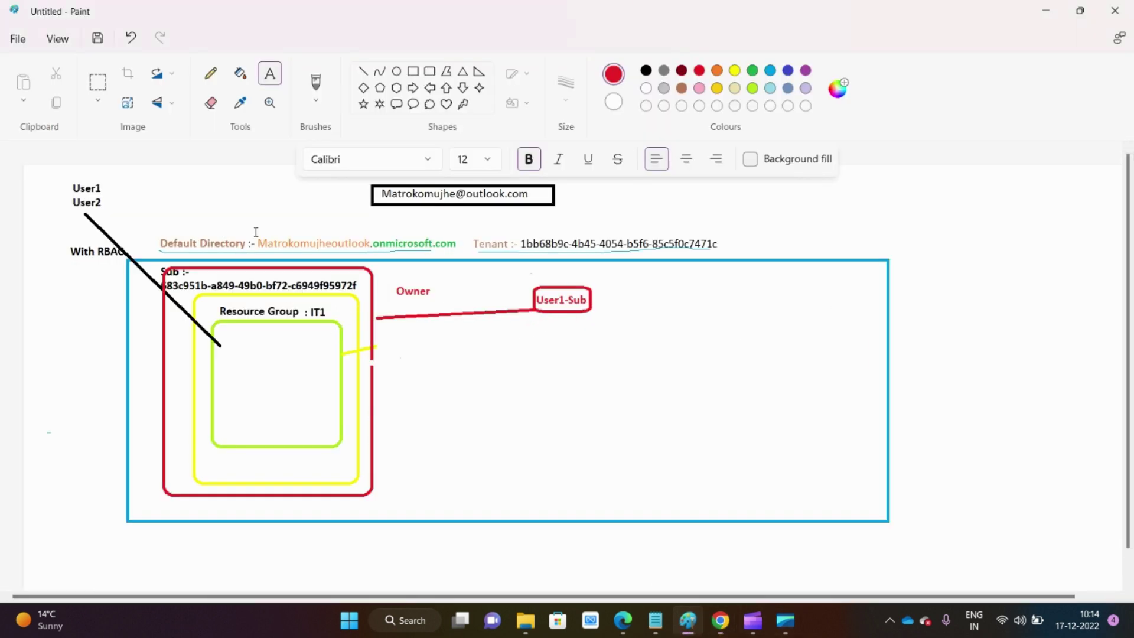
pyautogui.click(413, 72)
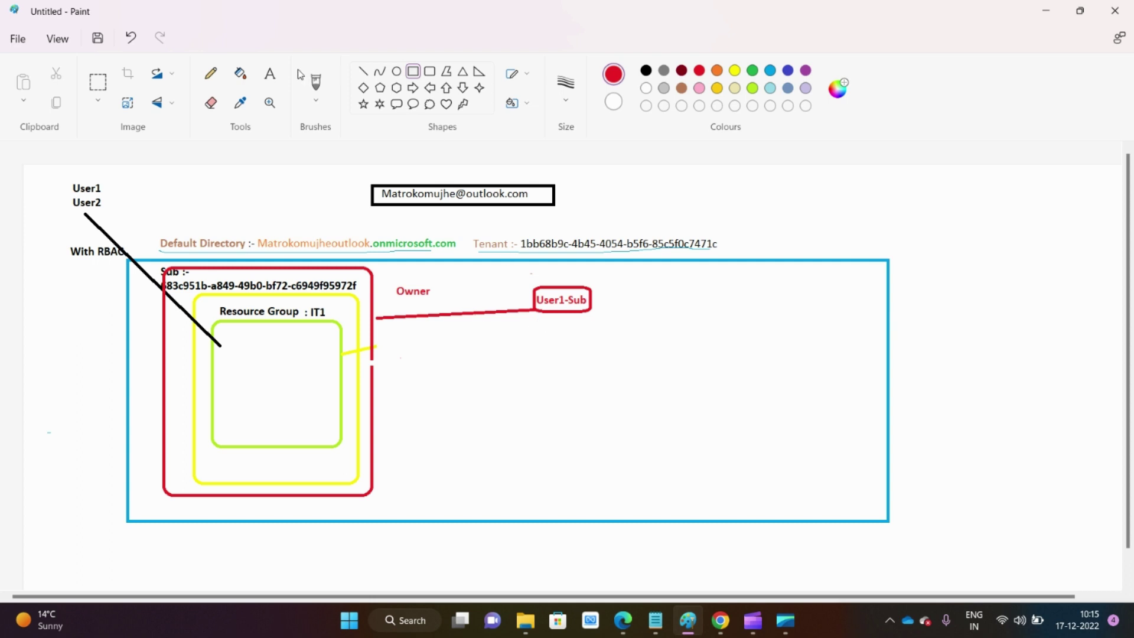
pyautogui.click(269, 73)
pyautogui.moveTo(526, 321); pyautogui.dragTo(637, 362)
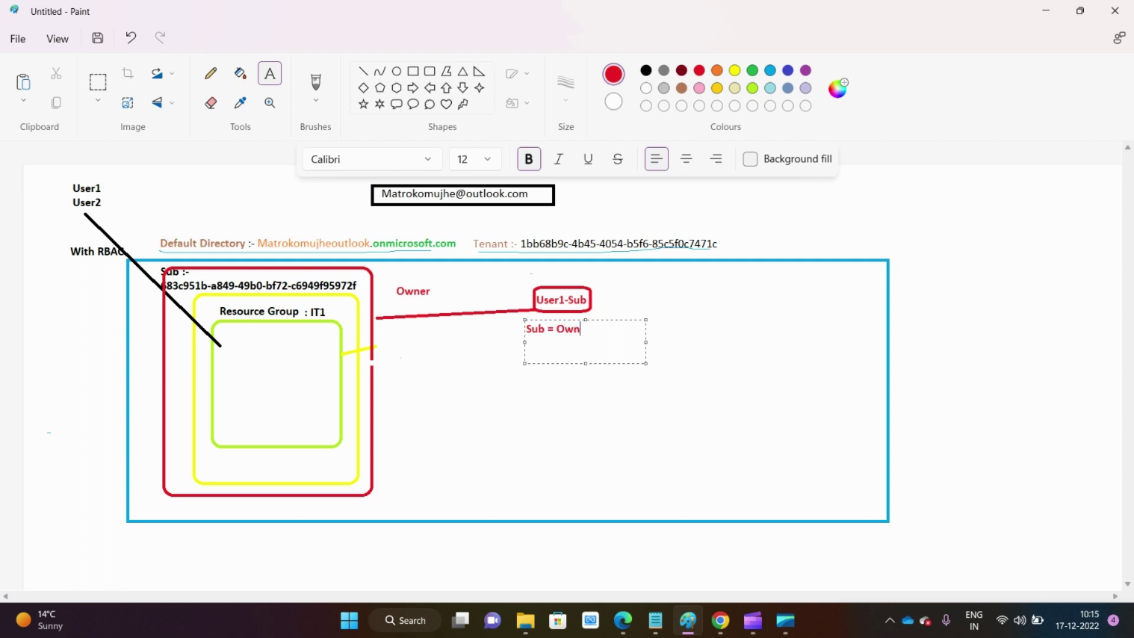
pyautogui.click(495, 396)
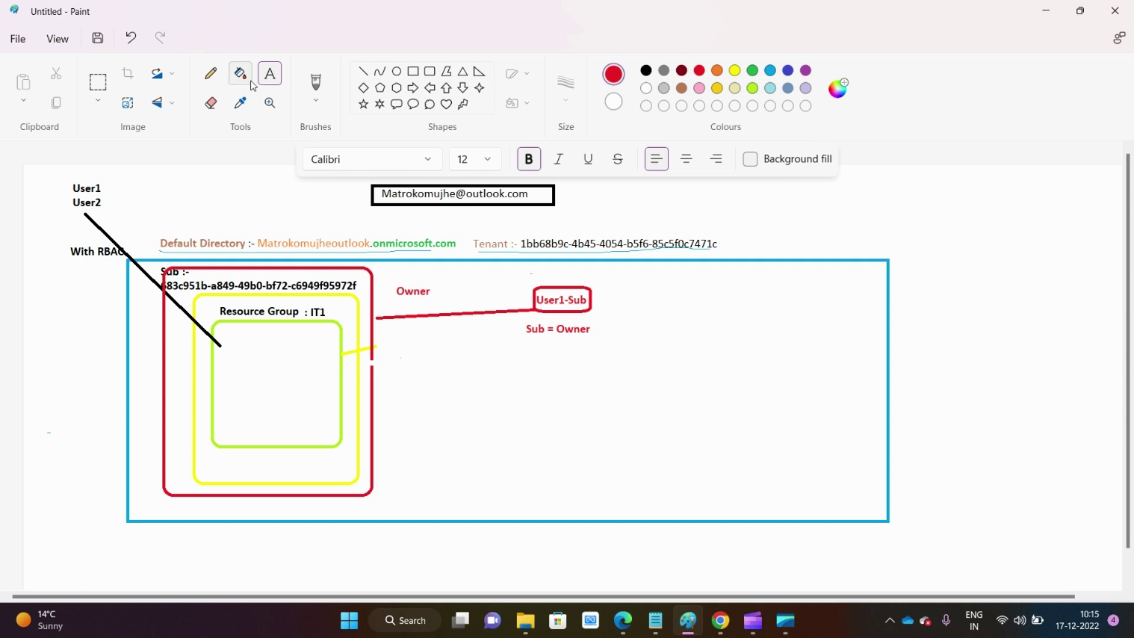
pyautogui.click(720, 620)
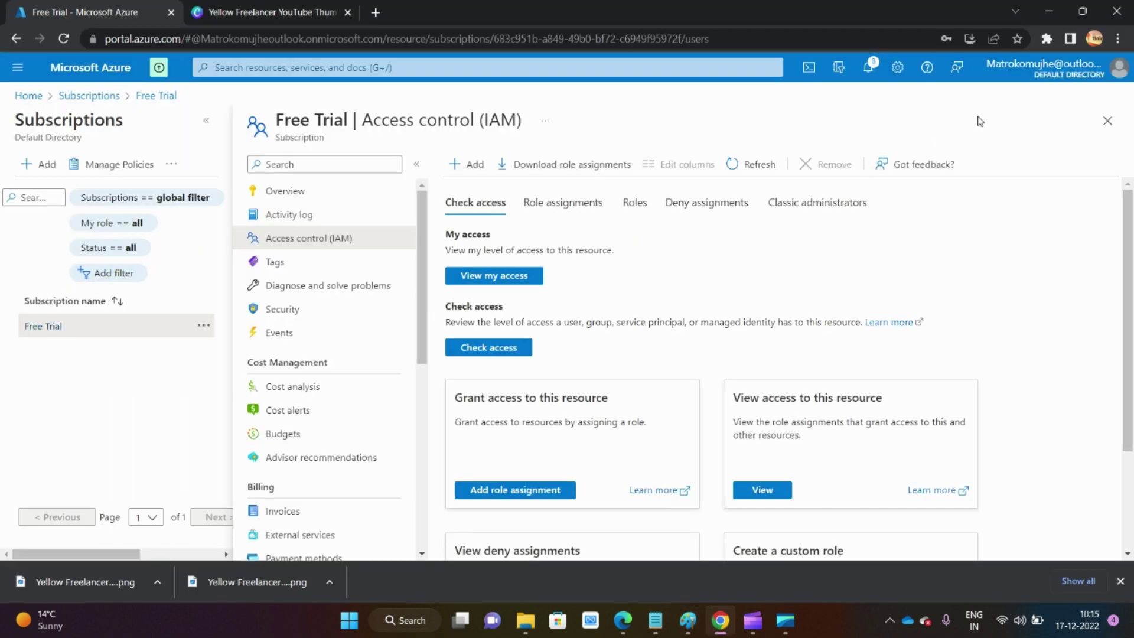
# - Open Access control (IAM) for the IT resource group
pyautogui.click(1107, 121)
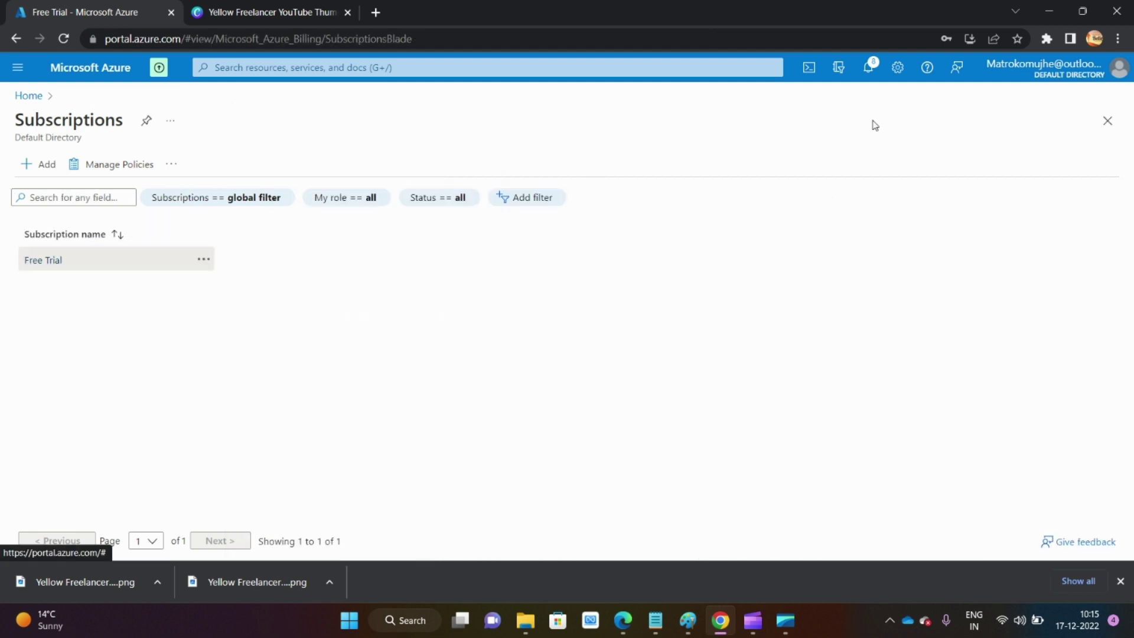
pyautogui.click(413, 67)
pyautogui.click(382, 260)
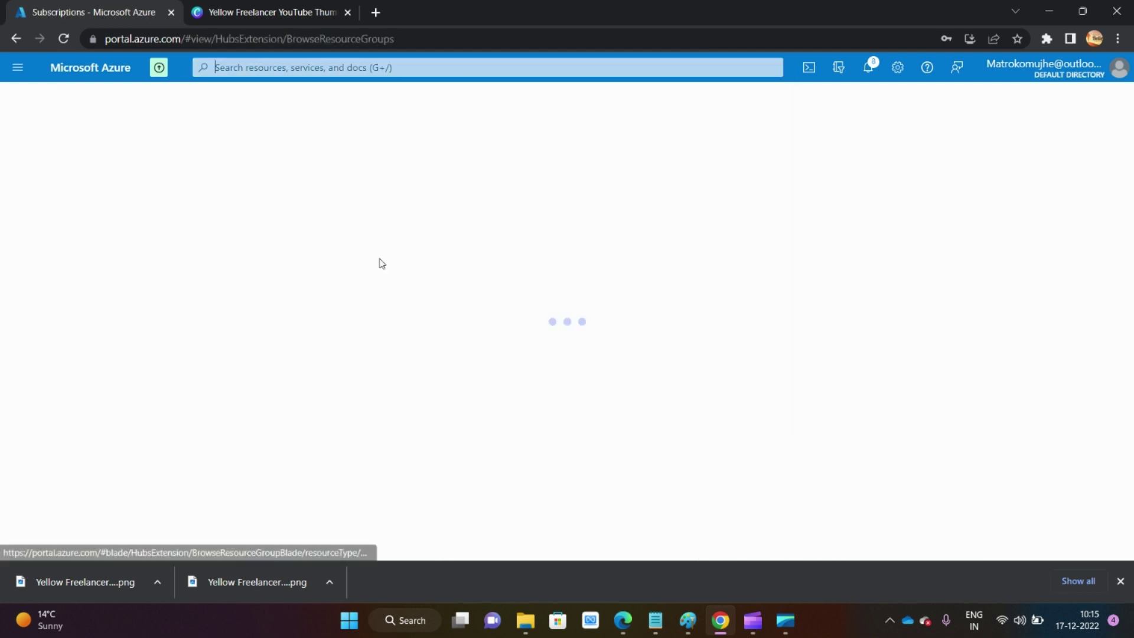
pyautogui.click(45, 293)
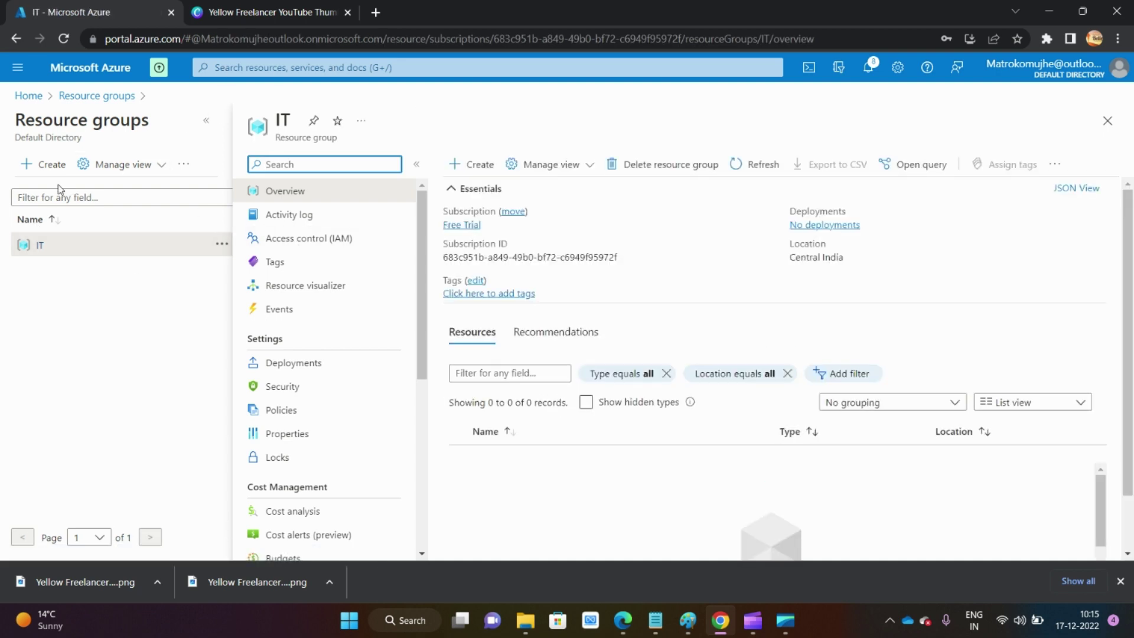
pyautogui.moveTo(27, 125); pyautogui.dragTo(177, 127)
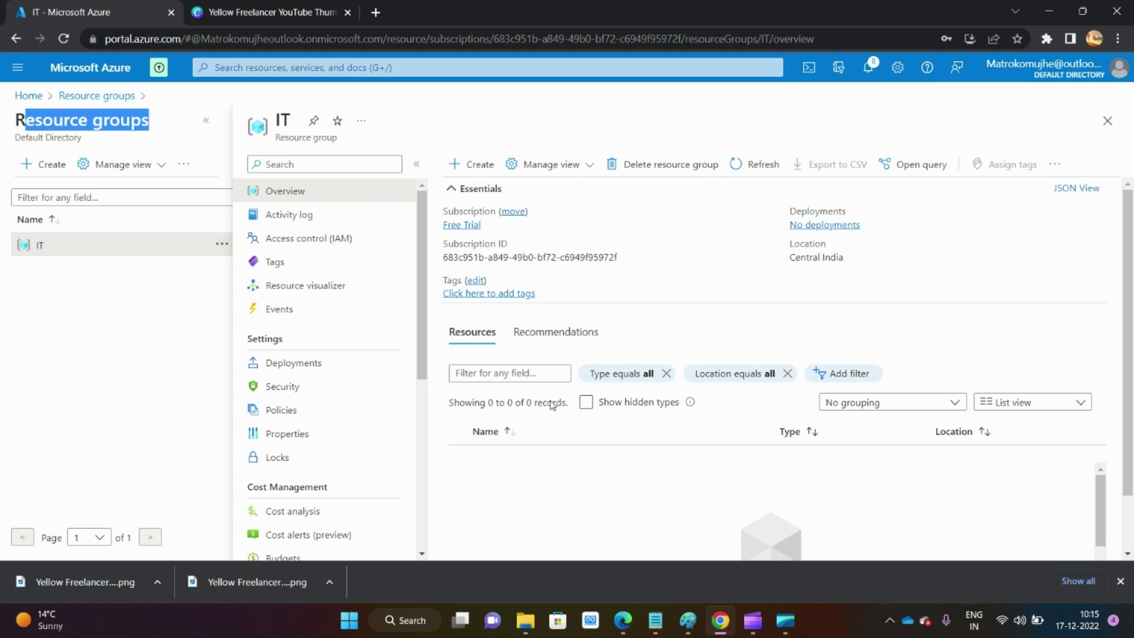
pyautogui.click(337, 250)
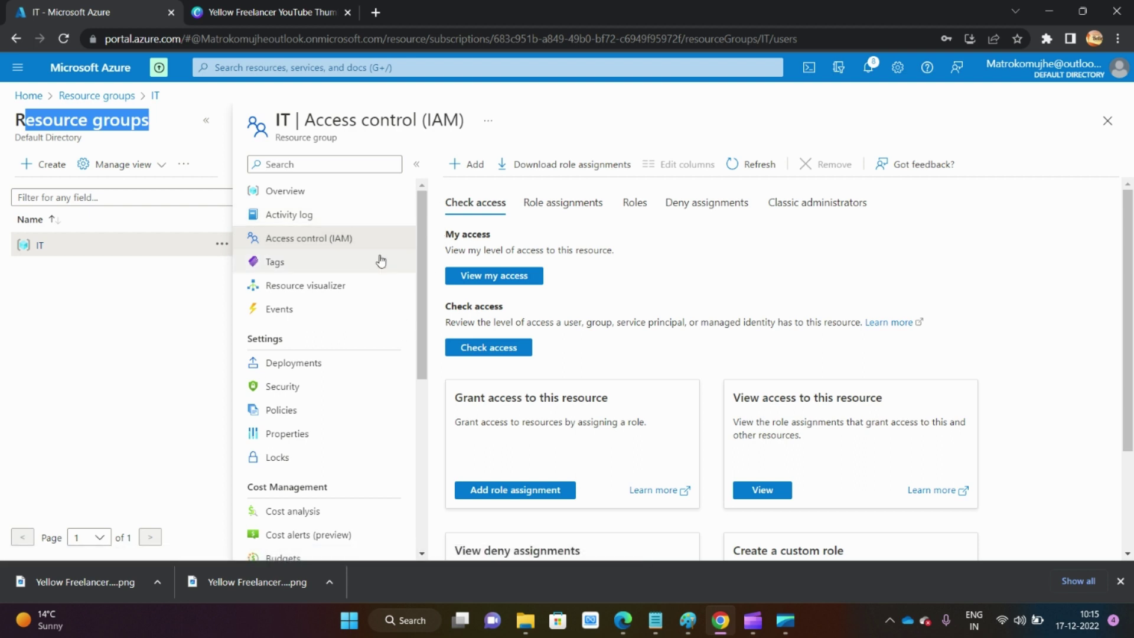
# - Assign User2-RG the Owner role on the IT resource group
pyautogui.click(460, 165)
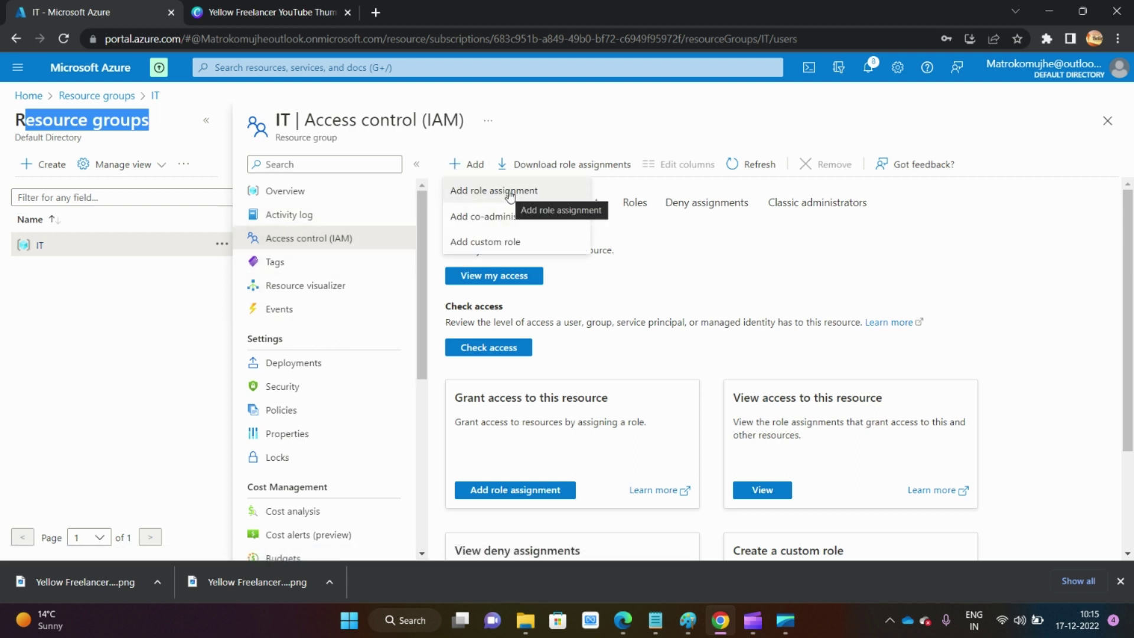
pyautogui.click(510, 191)
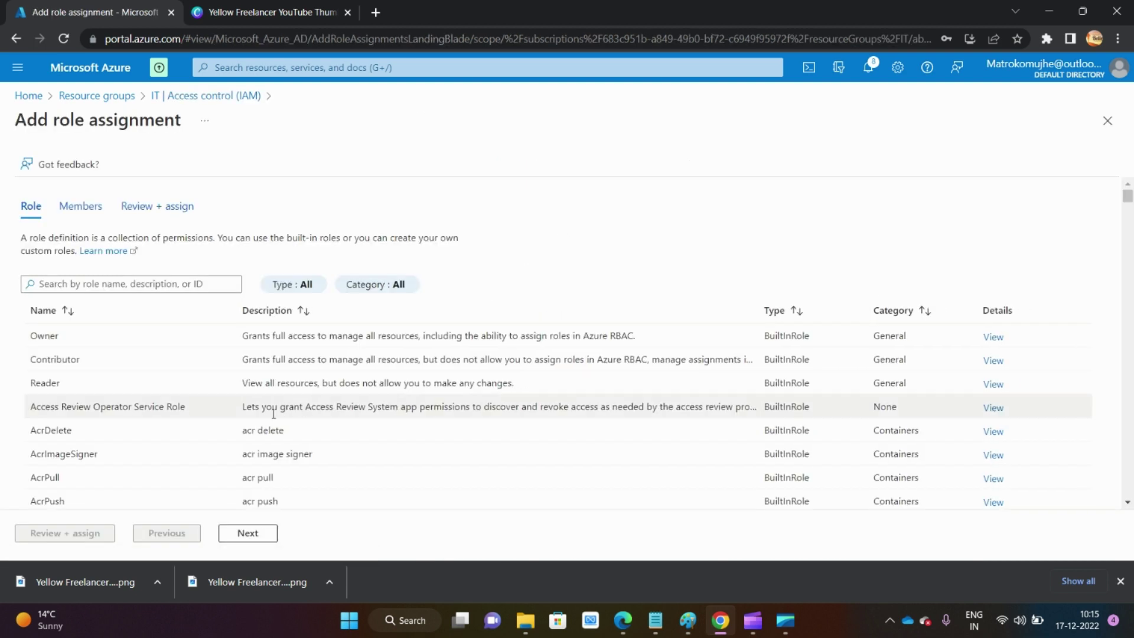
pyautogui.click(76, 339)
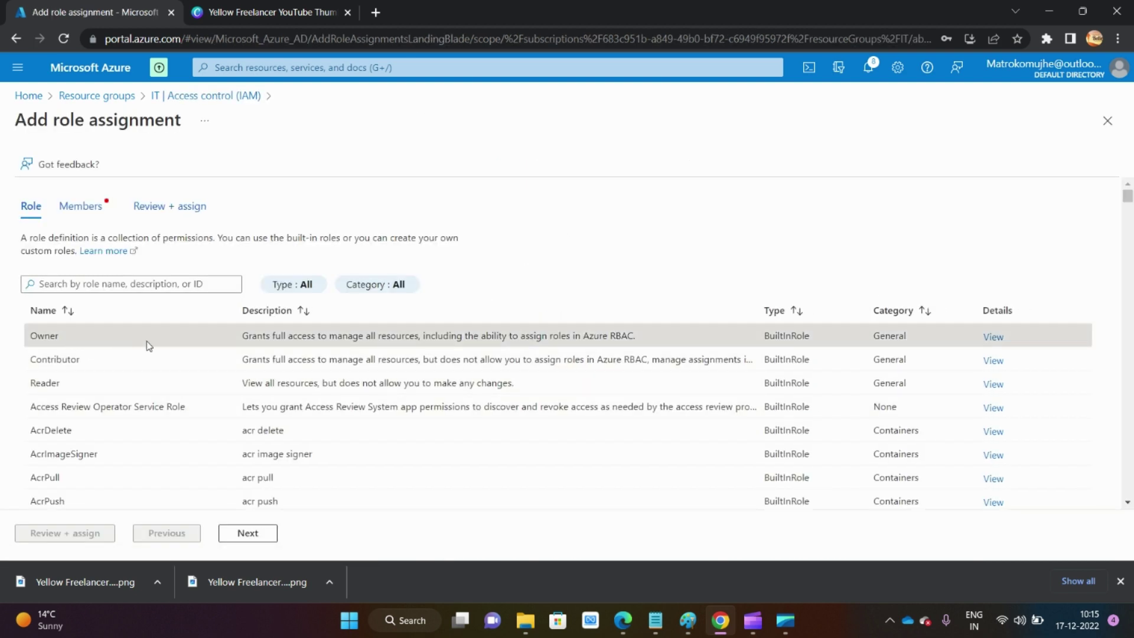
pyautogui.click(248, 535)
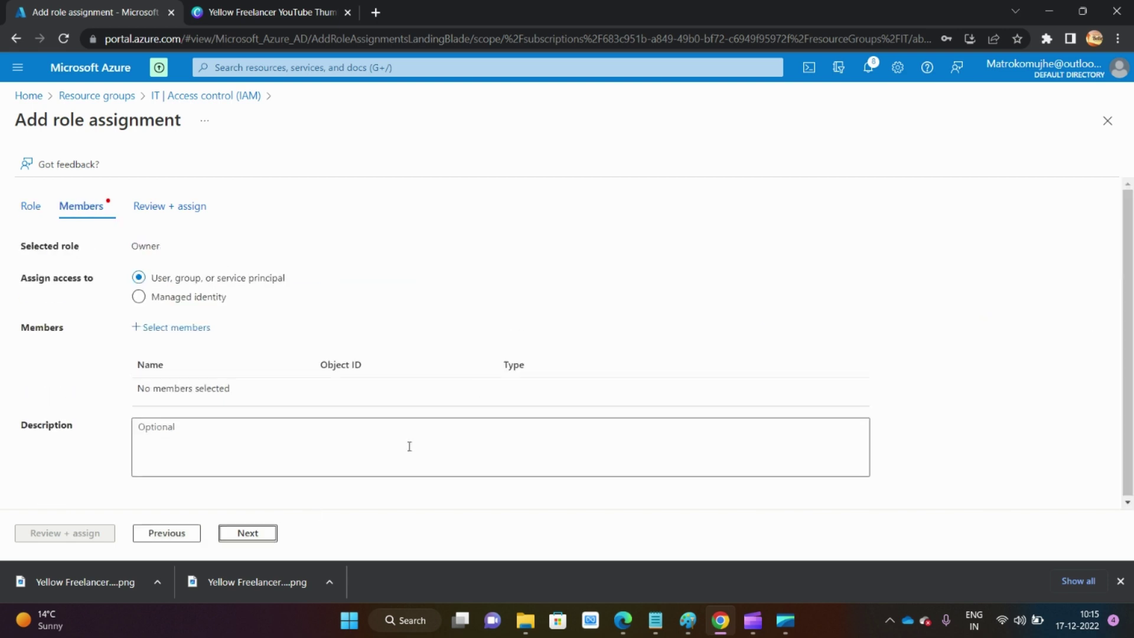
pyautogui.click(155, 328)
pyautogui.click(878, 324)
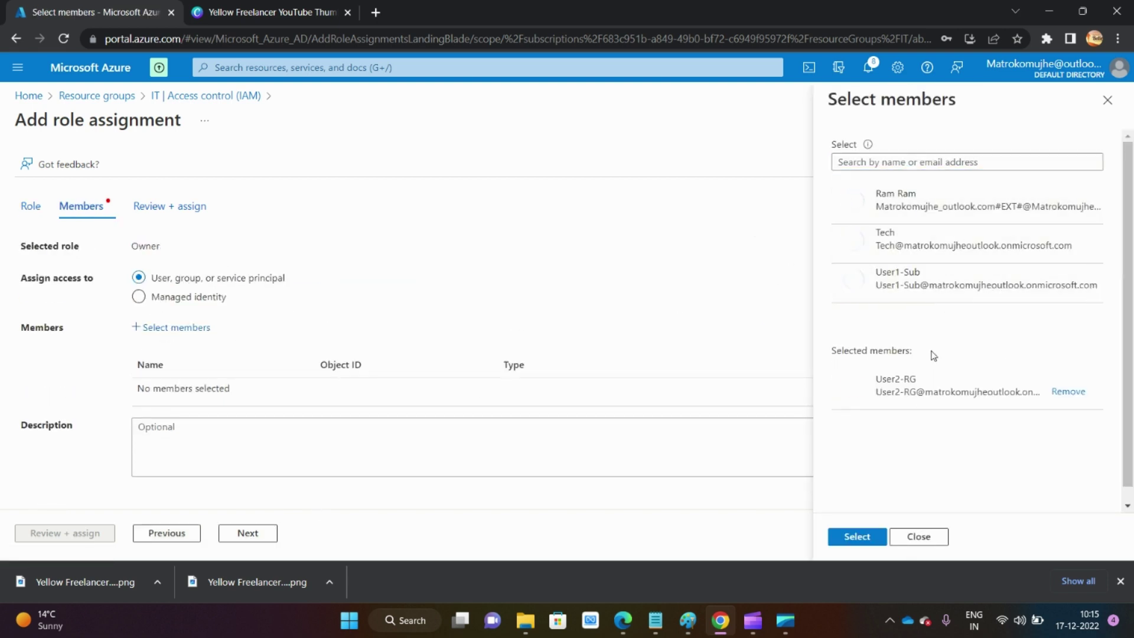
pyautogui.click(860, 537)
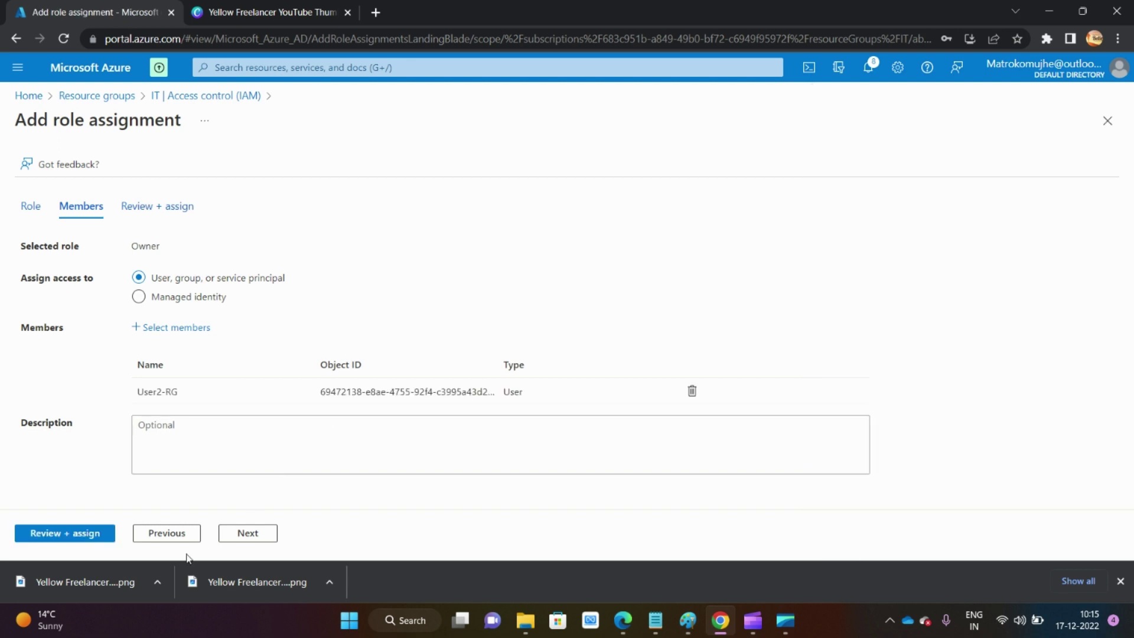
pyautogui.click(56, 540)
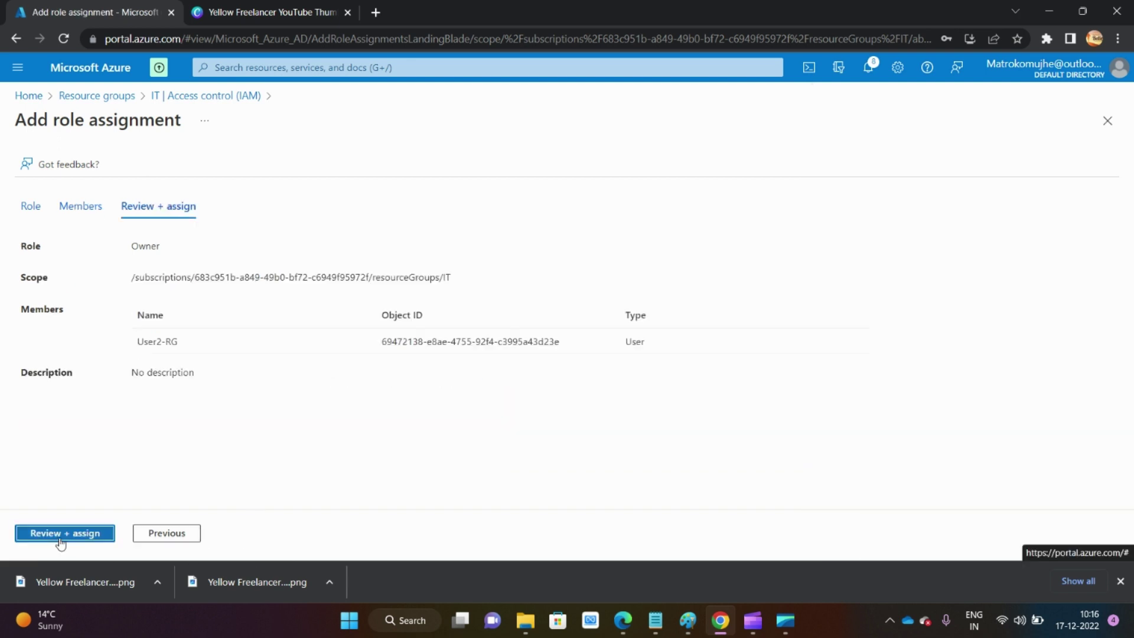
pyautogui.click(66, 534)
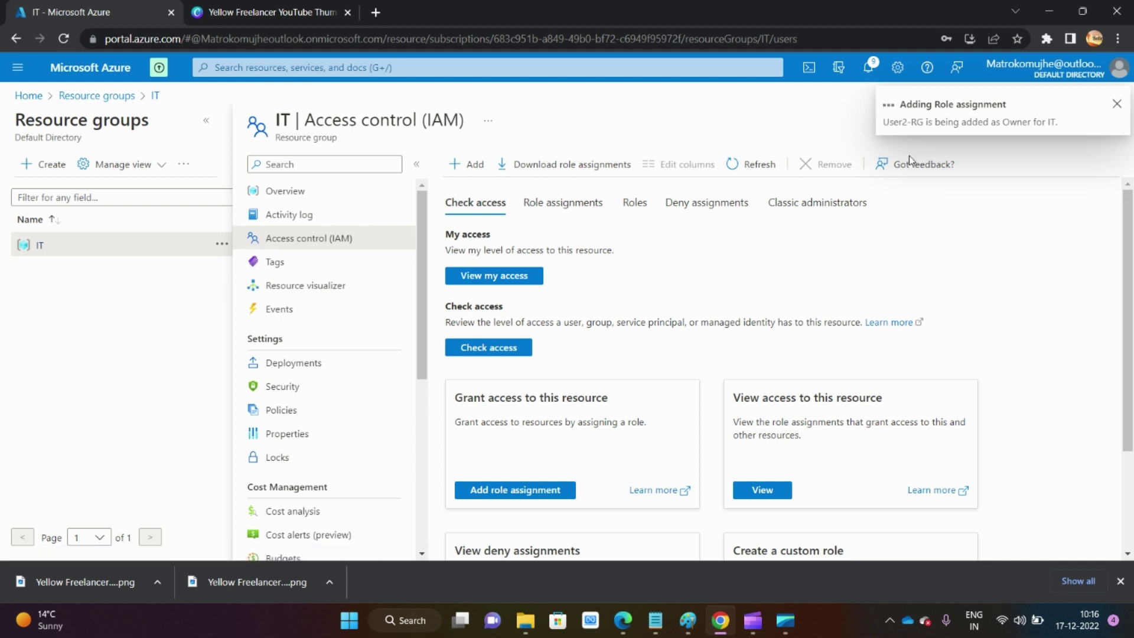
pyautogui.click(1115, 108)
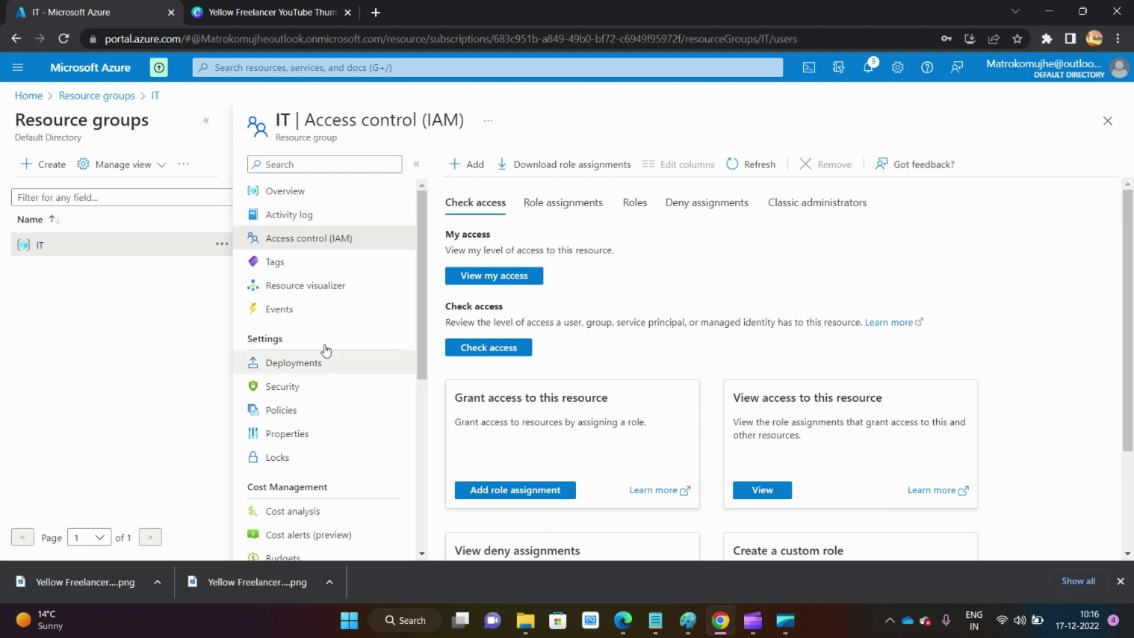
pyautogui.click(782, 621)
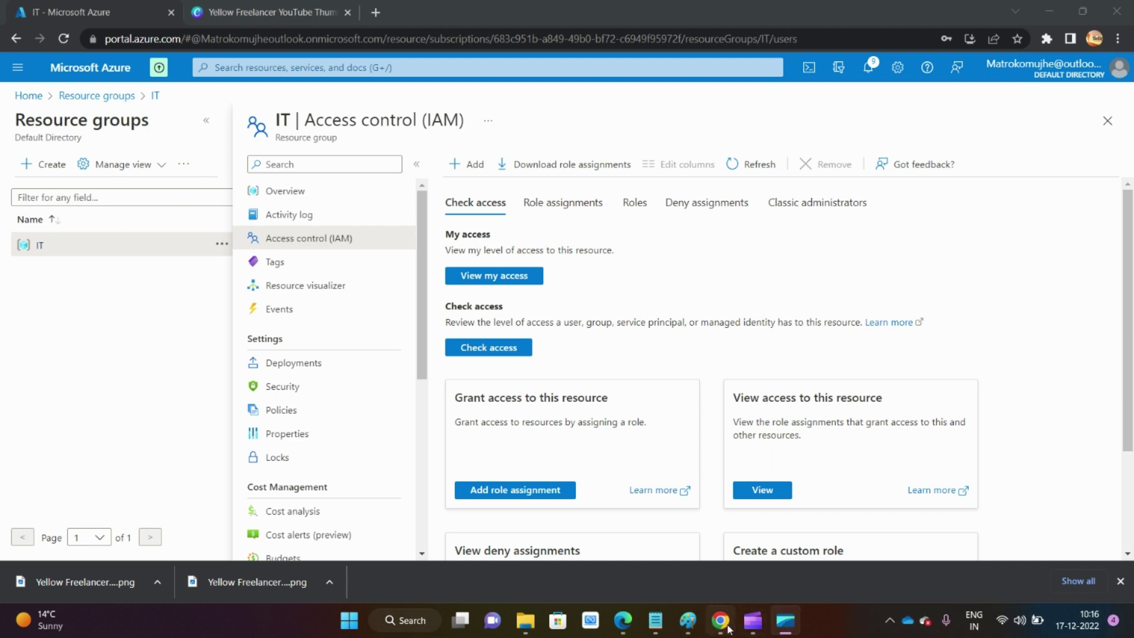
pyautogui.click(691, 621)
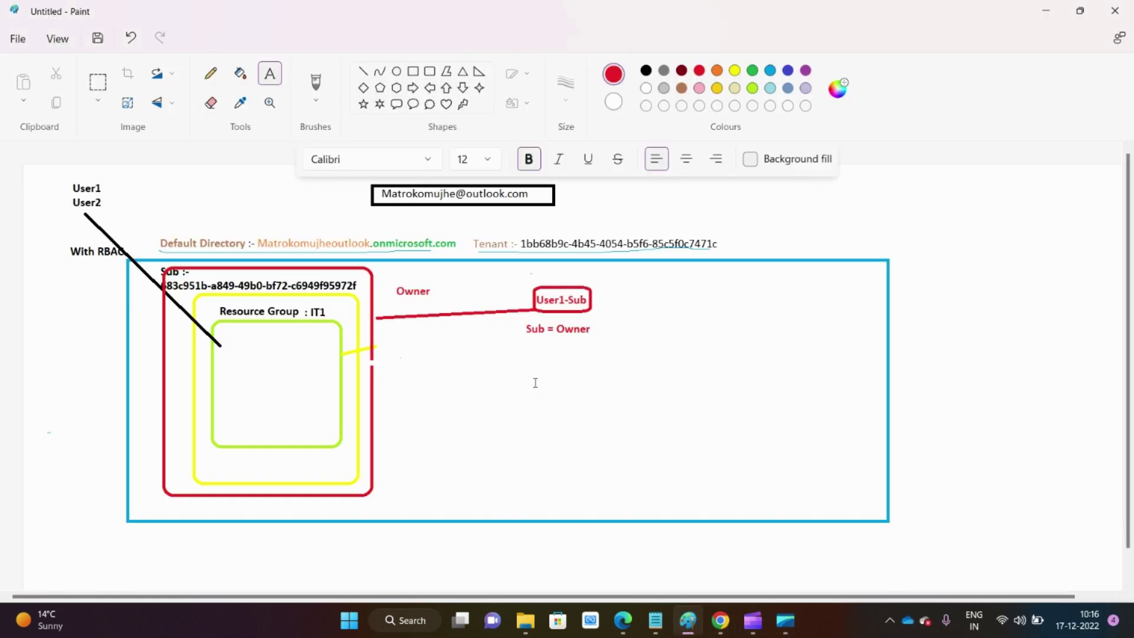
# - Write the red note 'User2-RG' / 'Resource Group--- owner' below Sub = Owner
pyautogui.moveTo(535, 383); pyautogui.dragTo(654, 437)
pyautogui.write('Us')
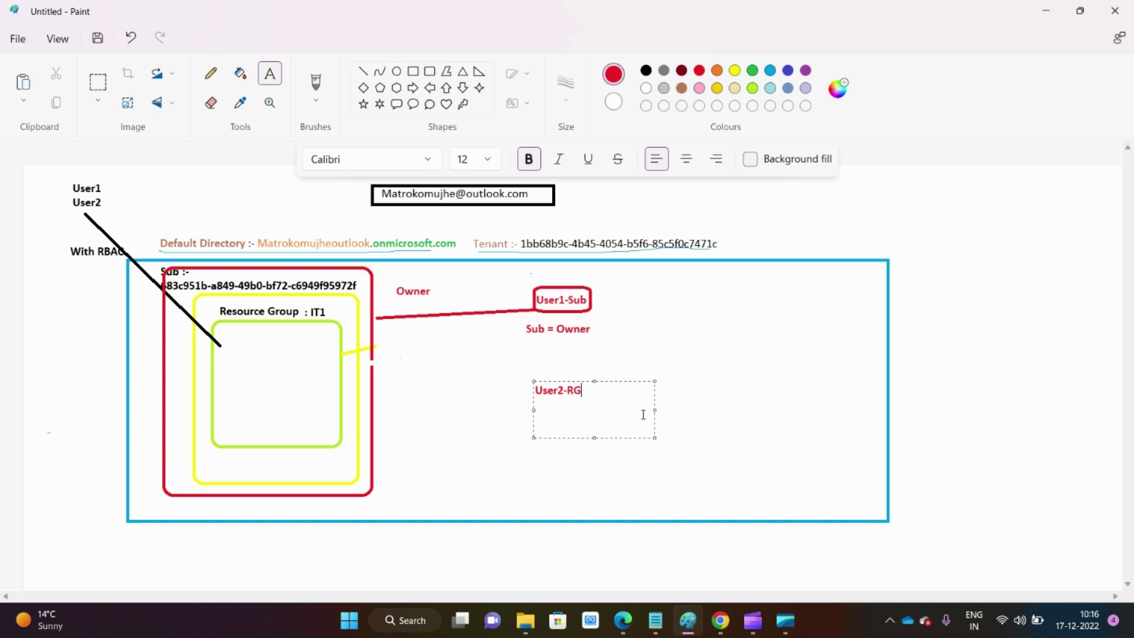
pyautogui.write('er2-RG')
pyautogui.press('Return')
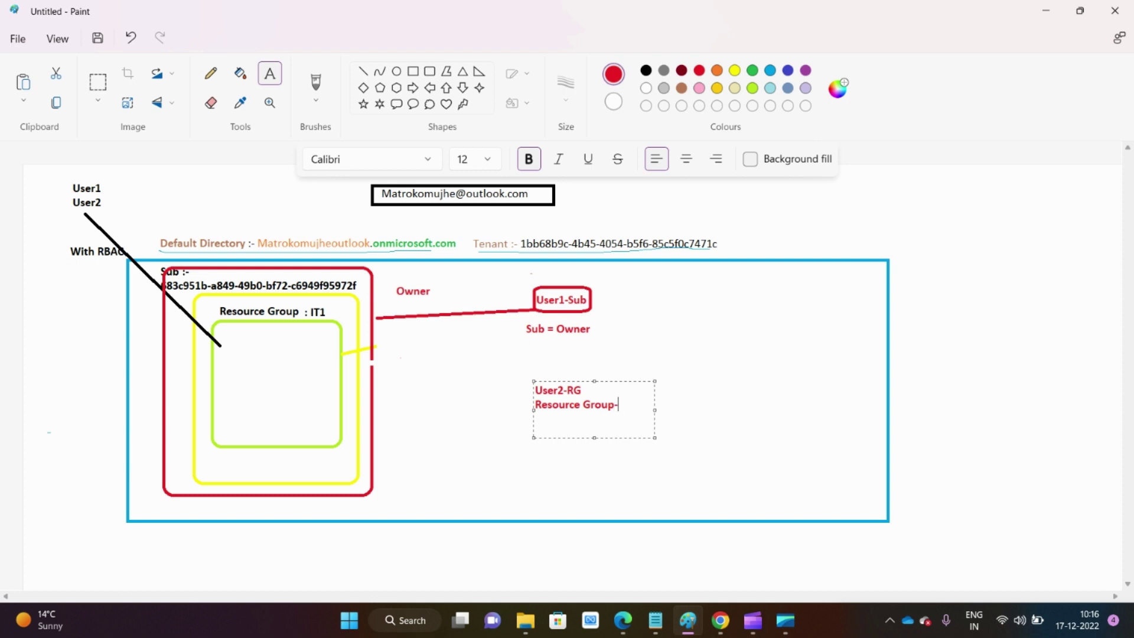
pyautogui.write('wner')
pyautogui.moveTo(652, 410); pyautogui.dragTo(689, 408)
pyautogui.click(493, 394)
# - Draw a red rectangle around the User2-RG note
pyautogui.click(413, 71)
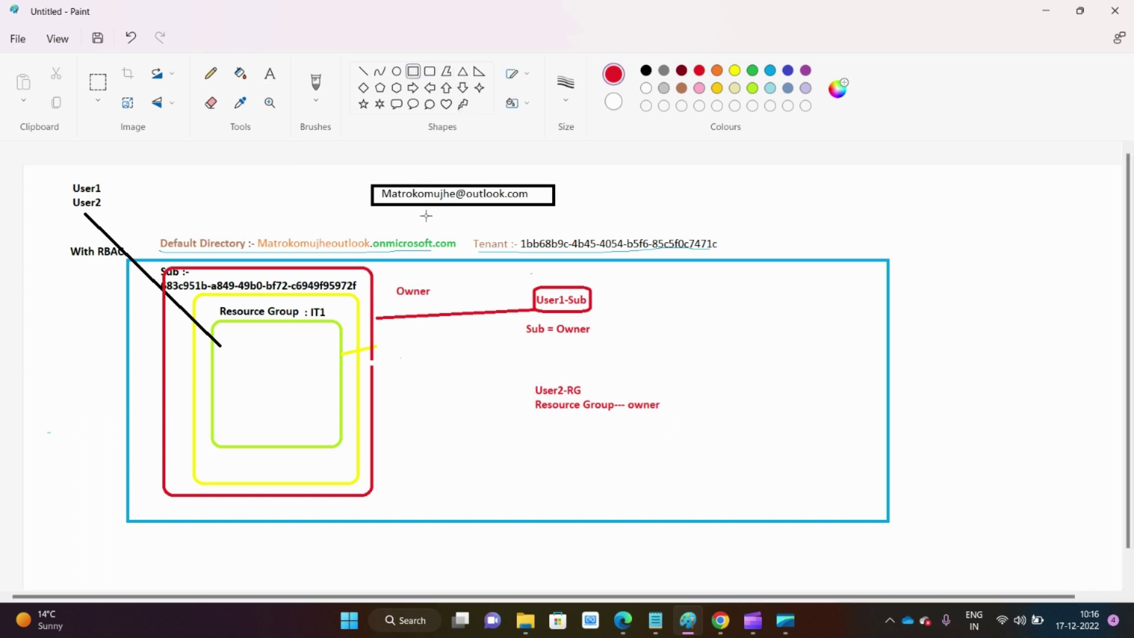
pyautogui.moveTo(529, 378); pyautogui.dragTo(668, 423)
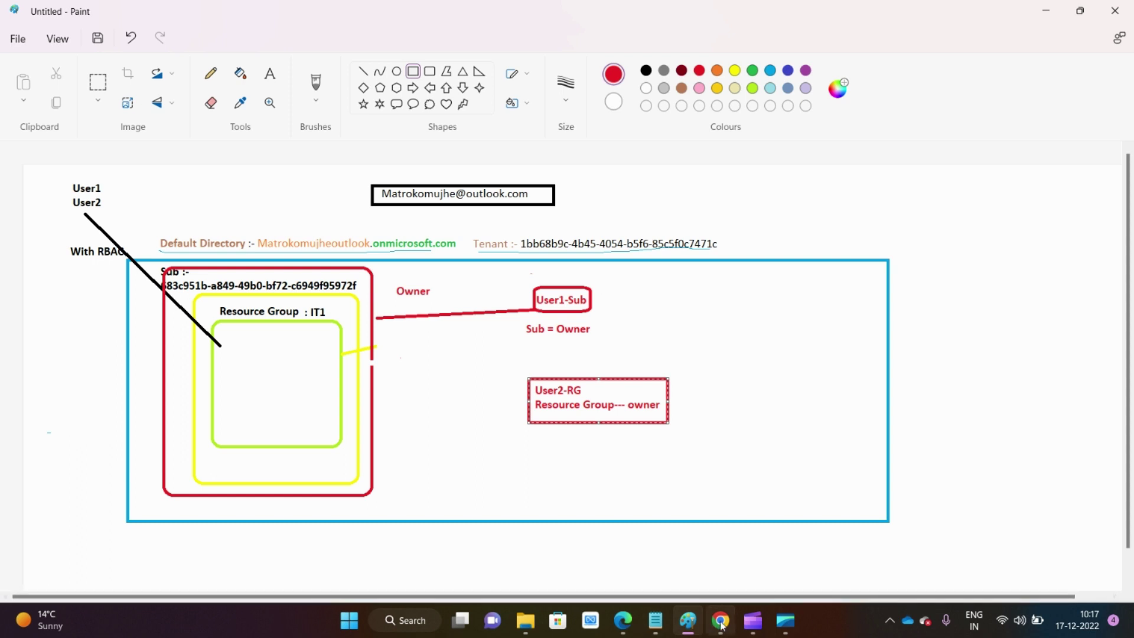
pyautogui.click(623, 620)
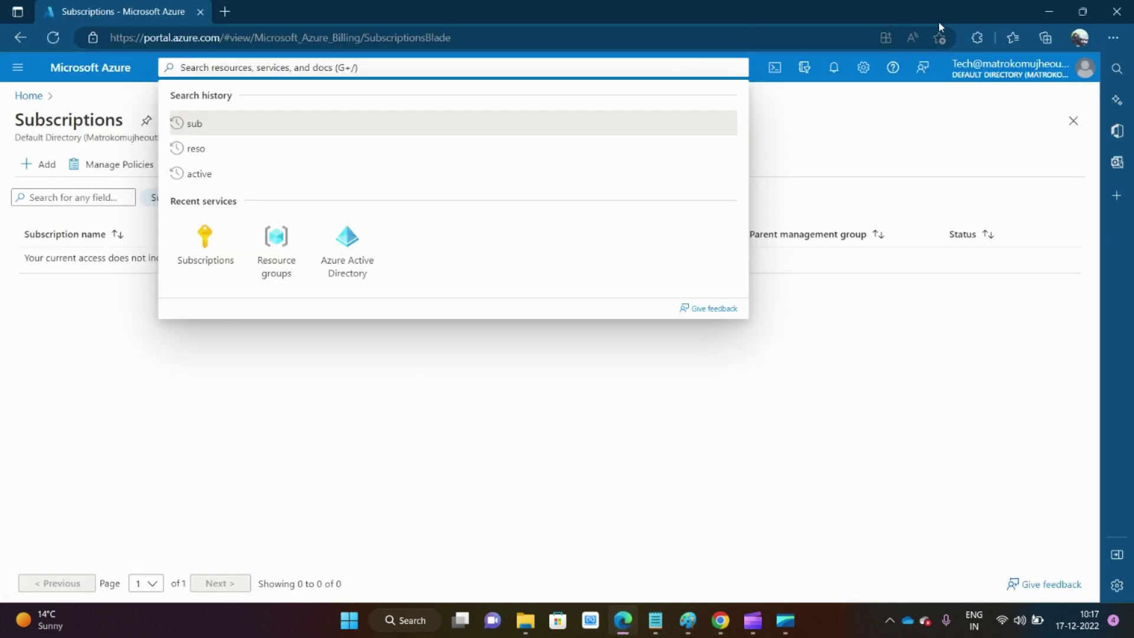
# - In Edge, sign out of the current work account to sign in as a different user
pyautogui.click(1025, 70)
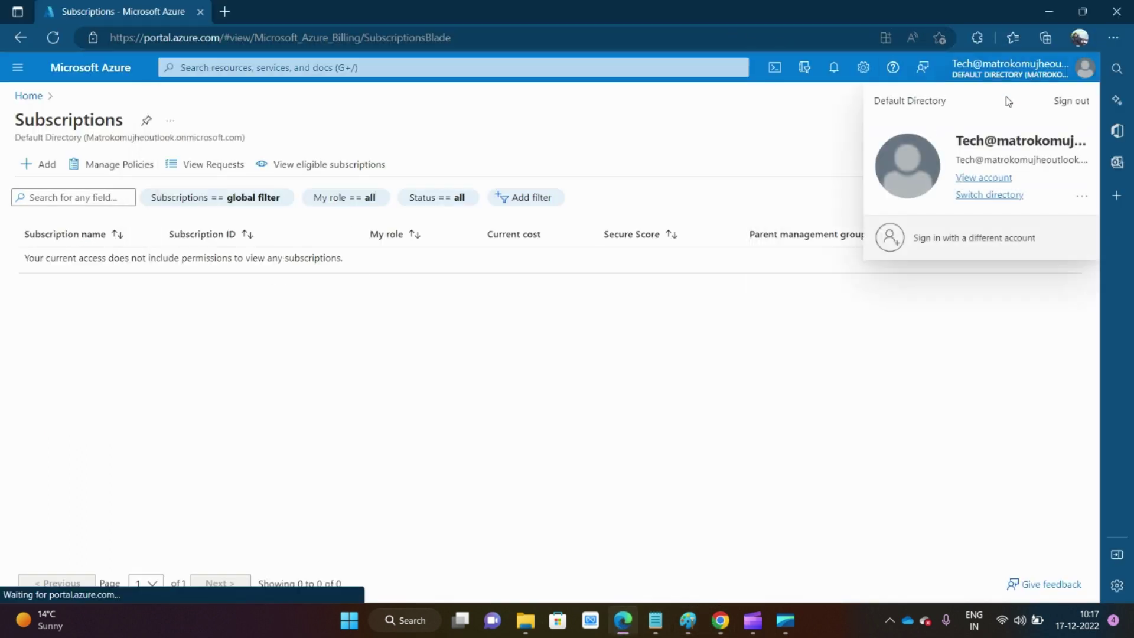
pyautogui.click(986, 239)
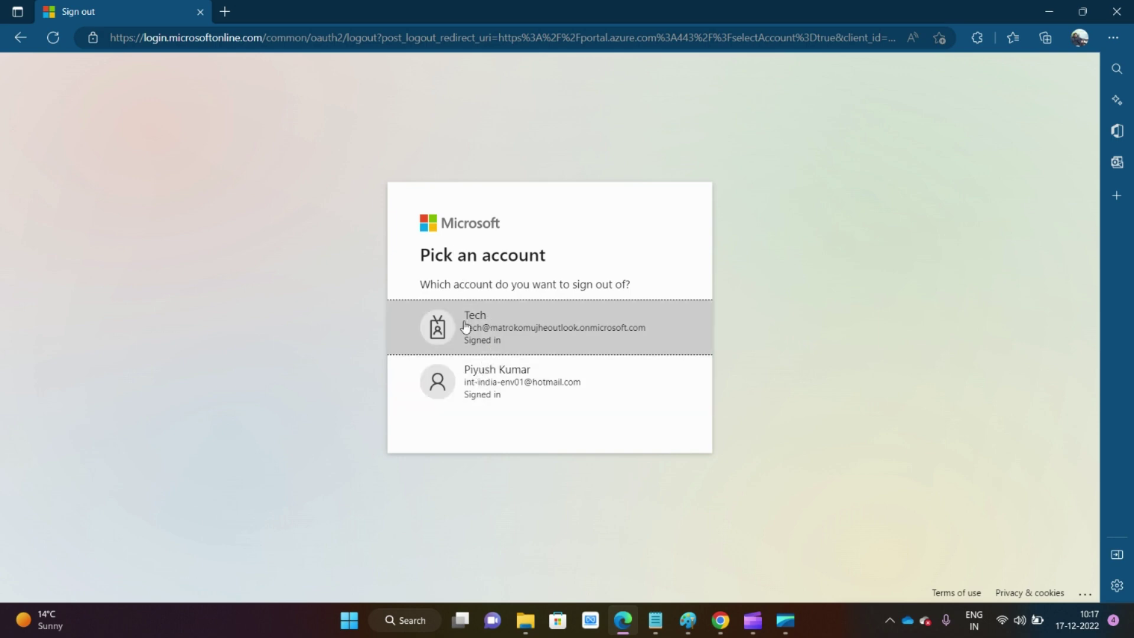
pyautogui.click(435, 344)
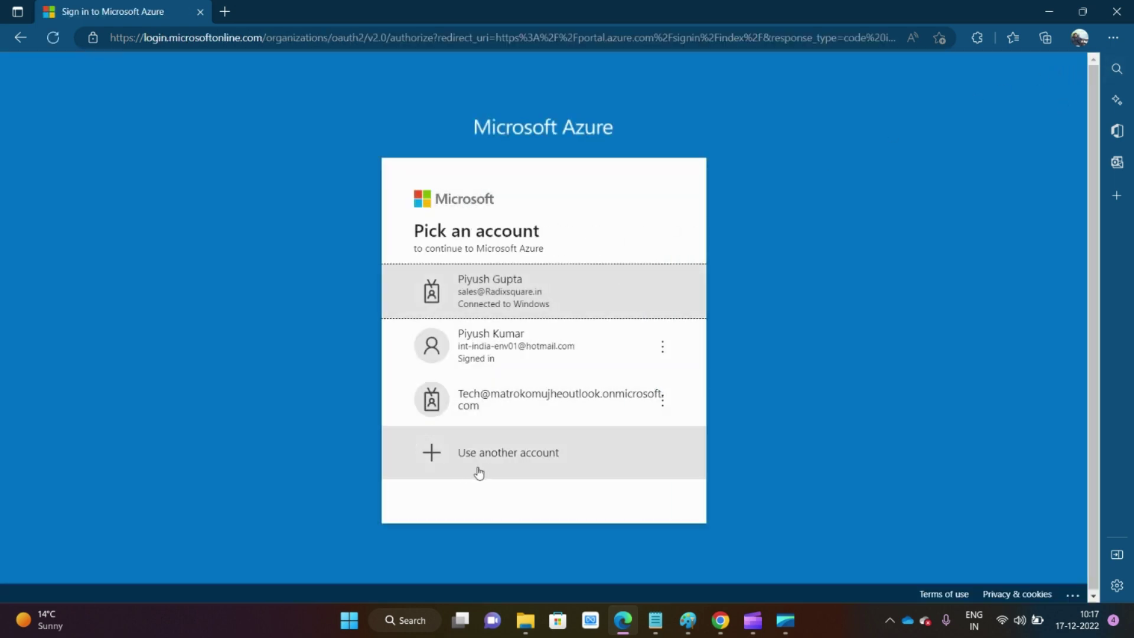
pyautogui.click(479, 473)
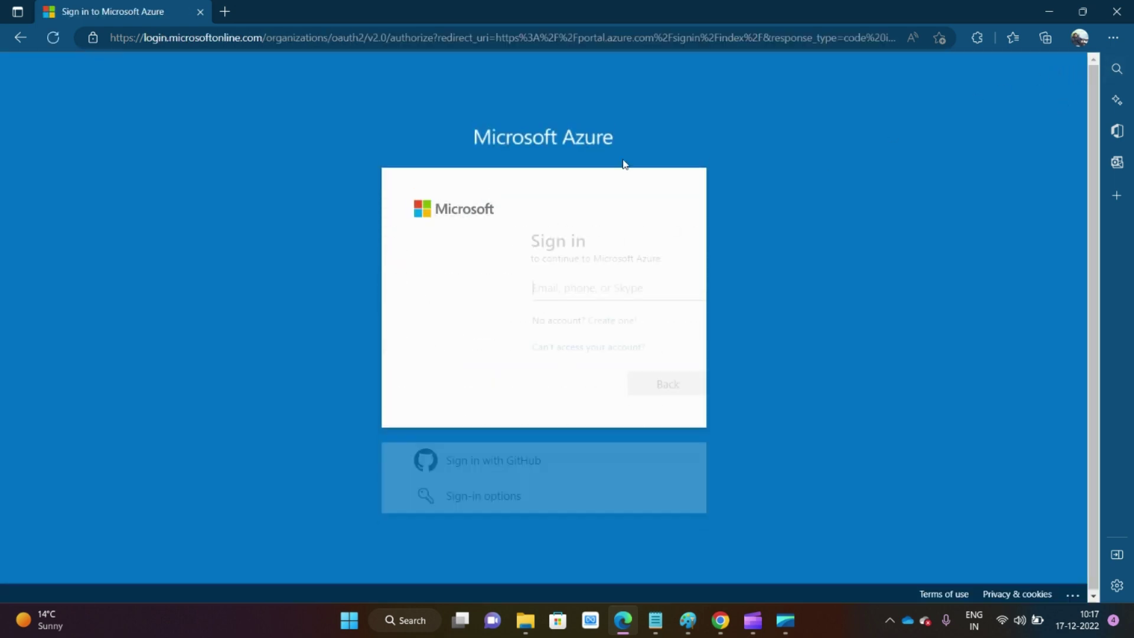
pyautogui.click(501, 287)
pyautogui.click(576, 243)
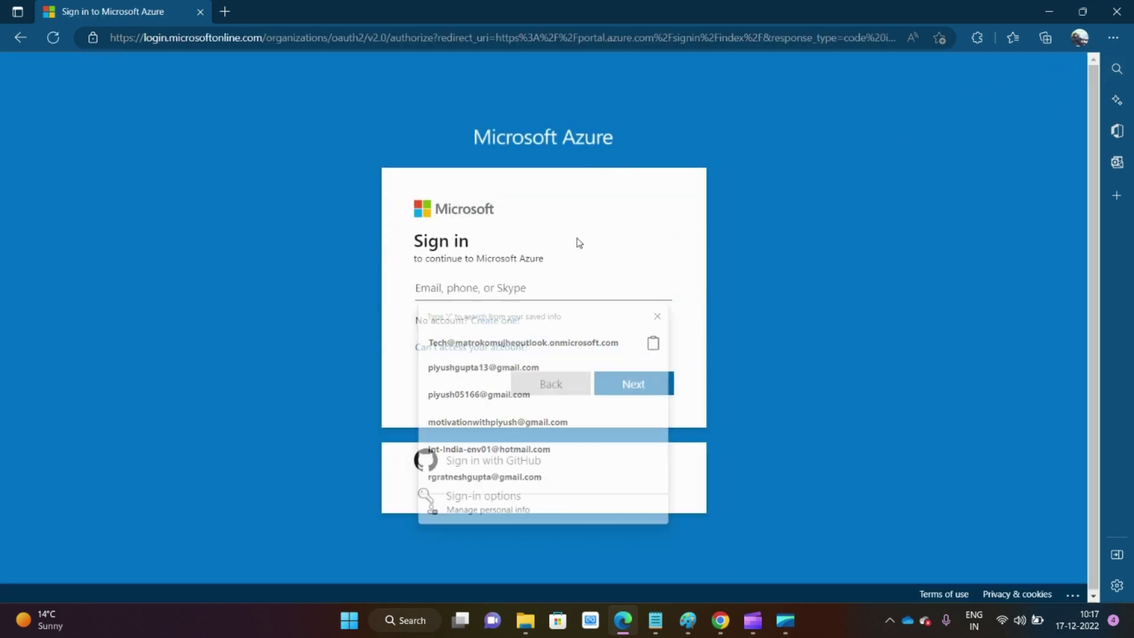
pyautogui.click(720, 620)
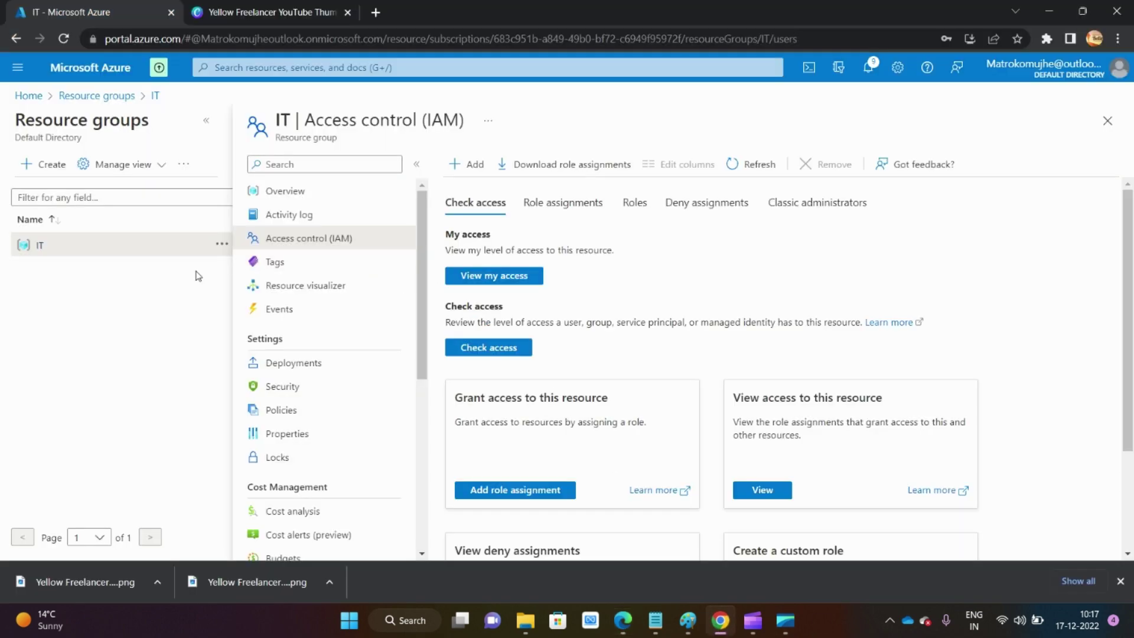
# - Copy User1-Sub's user principal name from its Azure Active Directory profile
pyautogui.click(363, 66)
pyautogui.click(380, 239)
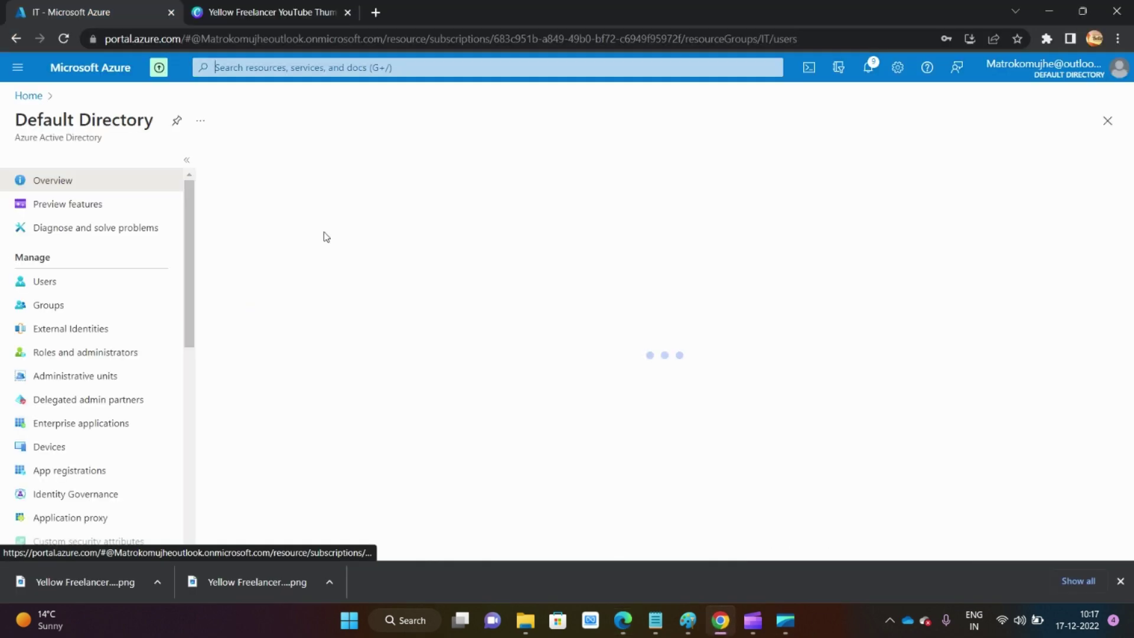
pyautogui.click(87, 284)
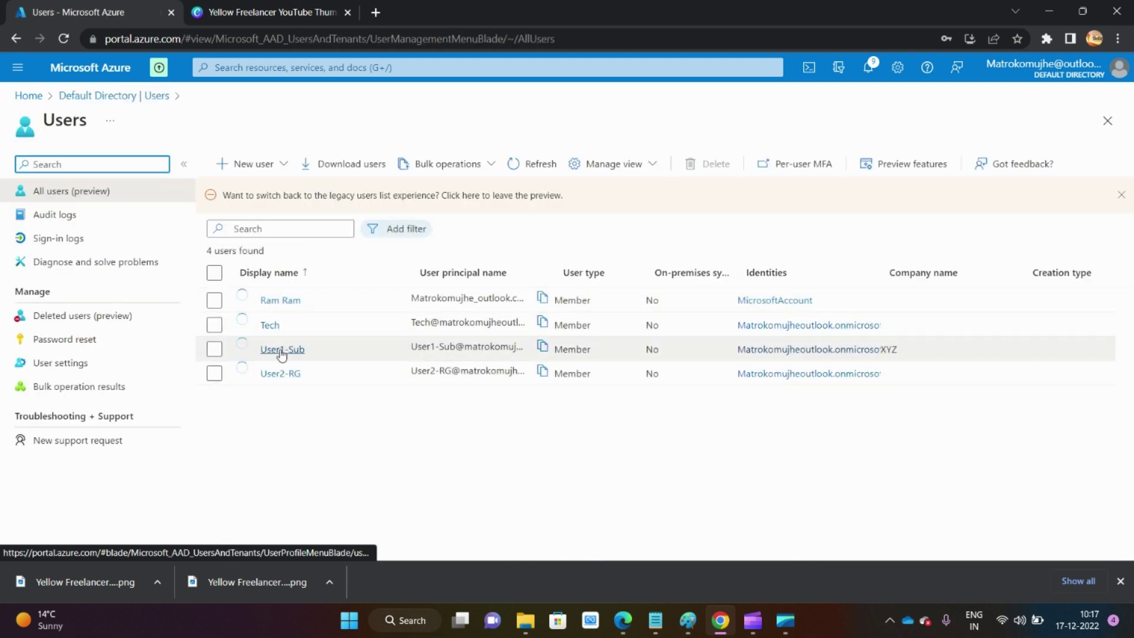
pyautogui.click(283, 350)
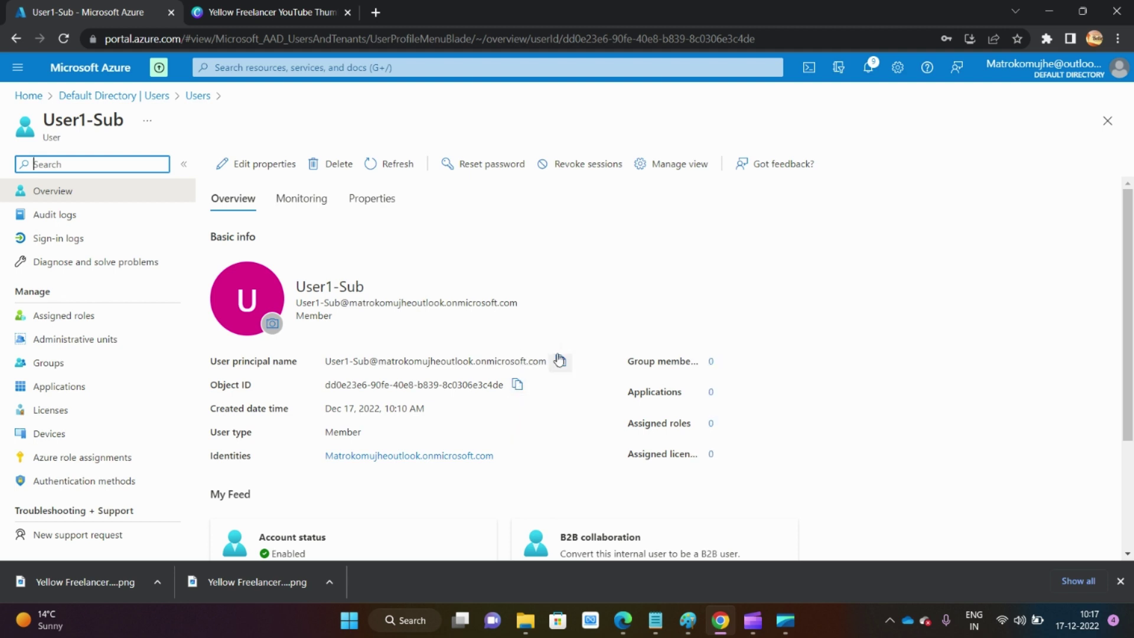
pyautogui.click(560, 360)
pyautogui.moveTo(347, 364); pyautogui.dragTo(499, 366)
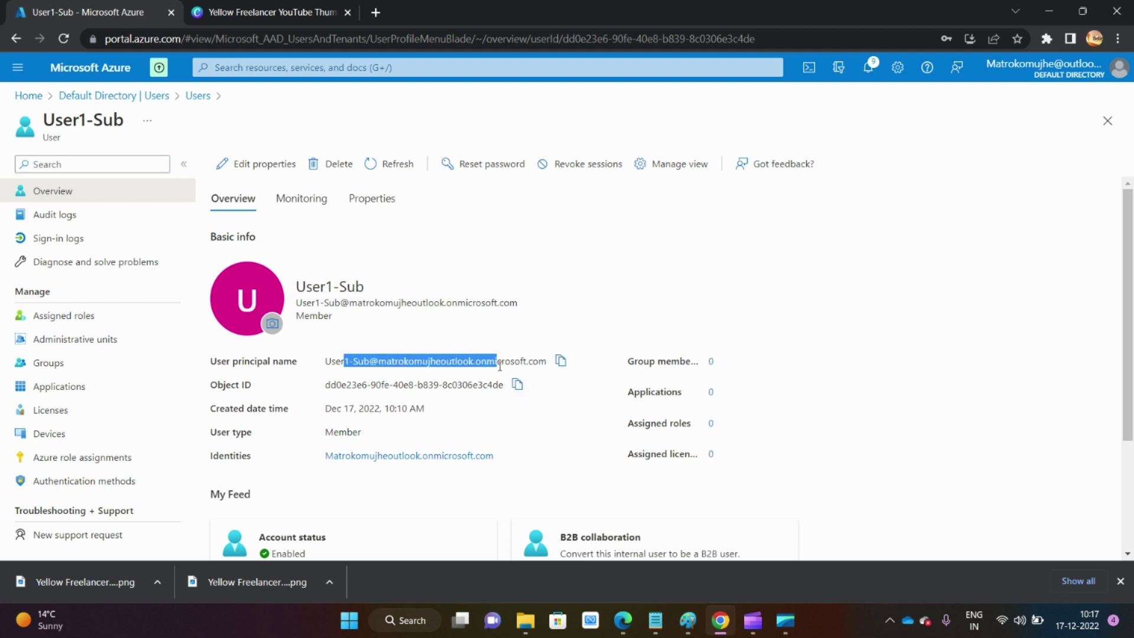
pyautogui.scroll(-3, 582, 440)
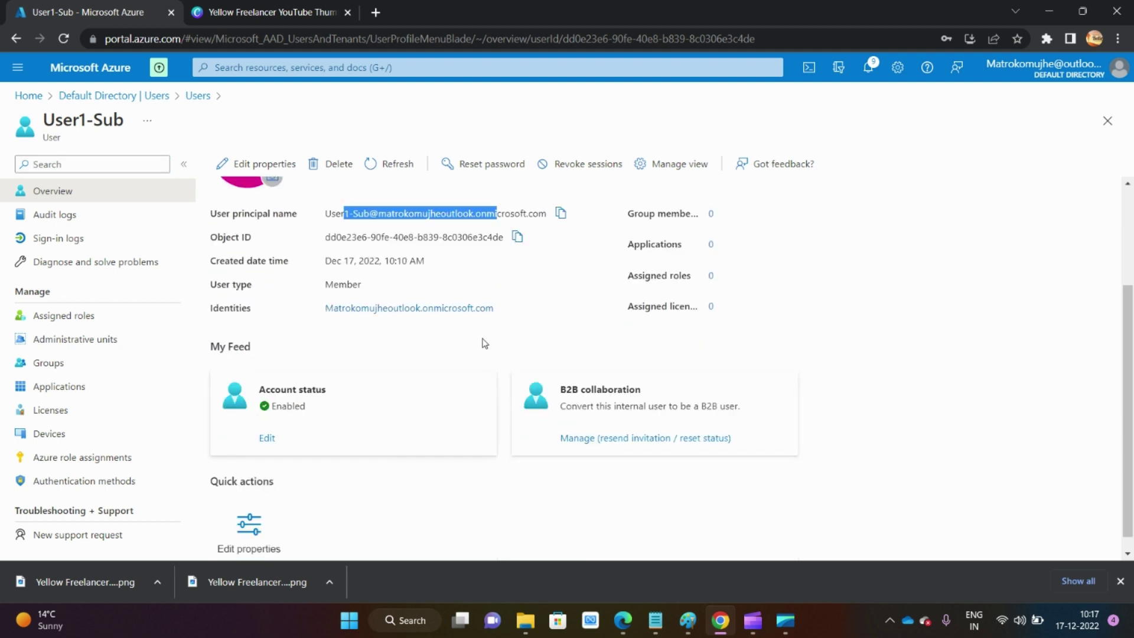
pyautogui.scroll(3, 485, 343)
pyautogui.click(1047, 13)
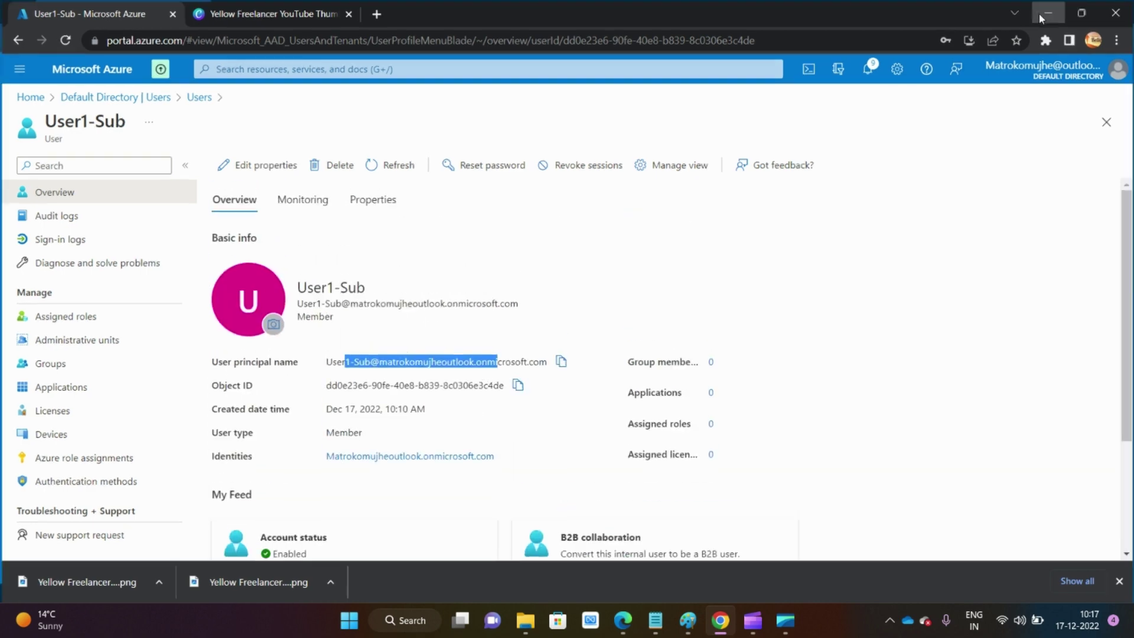
pyautogui.click(534, 287)
# - Sign in to Azure as User1-Sub with its pasted user name and password
pyautogui.hotkey('ctrl', 'v')
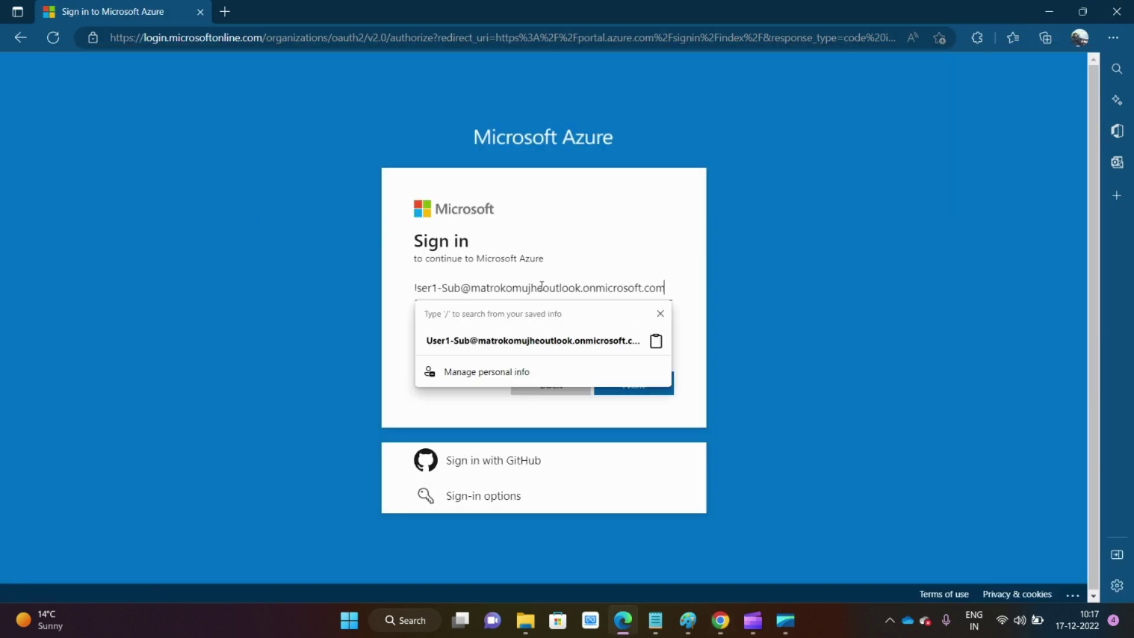
pyautogui.click(634, 384)
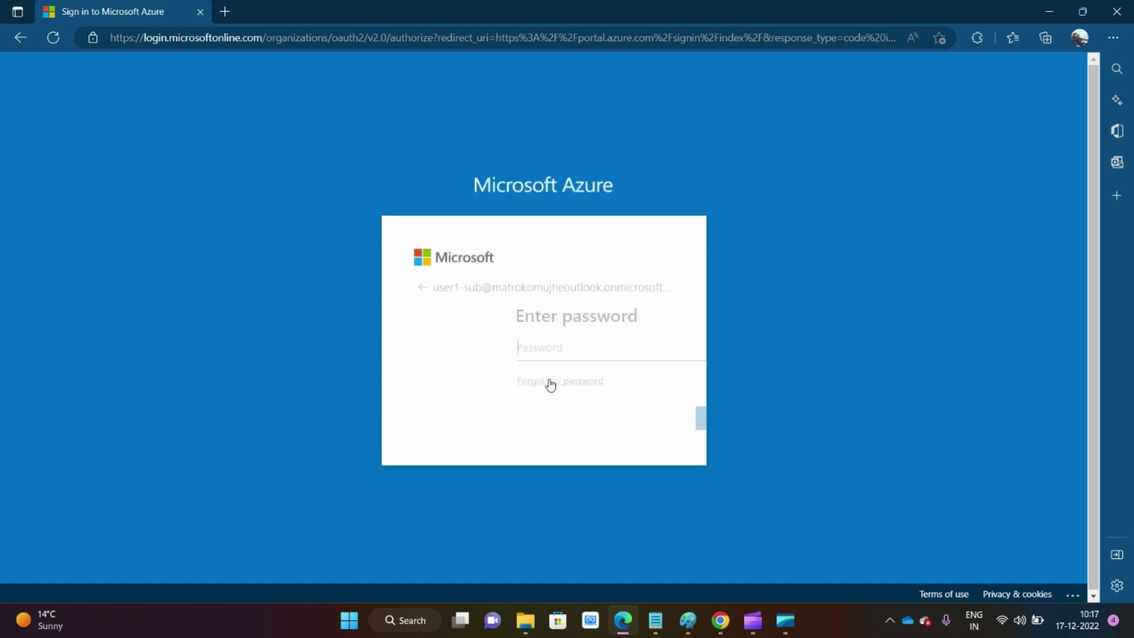
pyautogui.write('•')
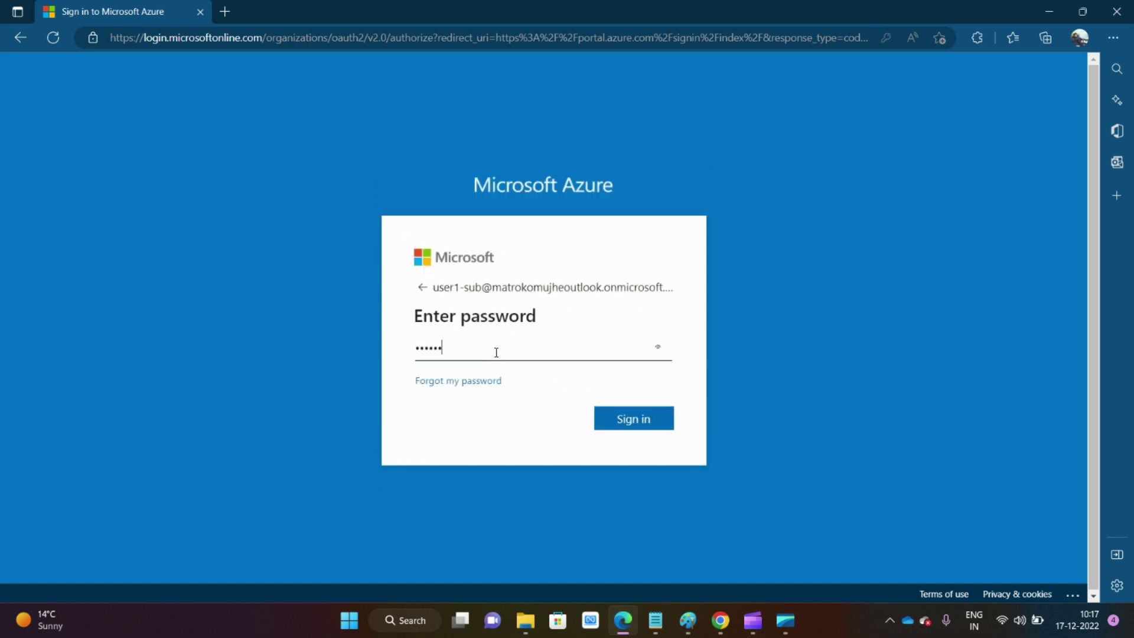
pyautogui.write('••••••••')
pyautogui.press('Return')
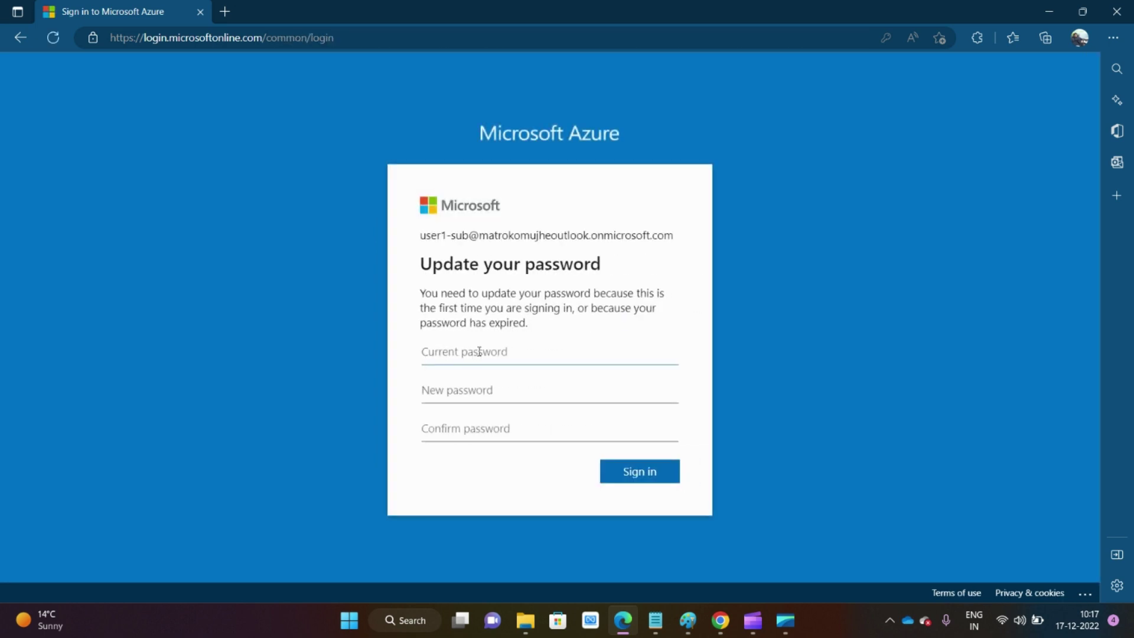
# - Replace the temporary password, then skip security setup and the welcome tour
pyautogui.write('•')
pyautogui.press('Tab')
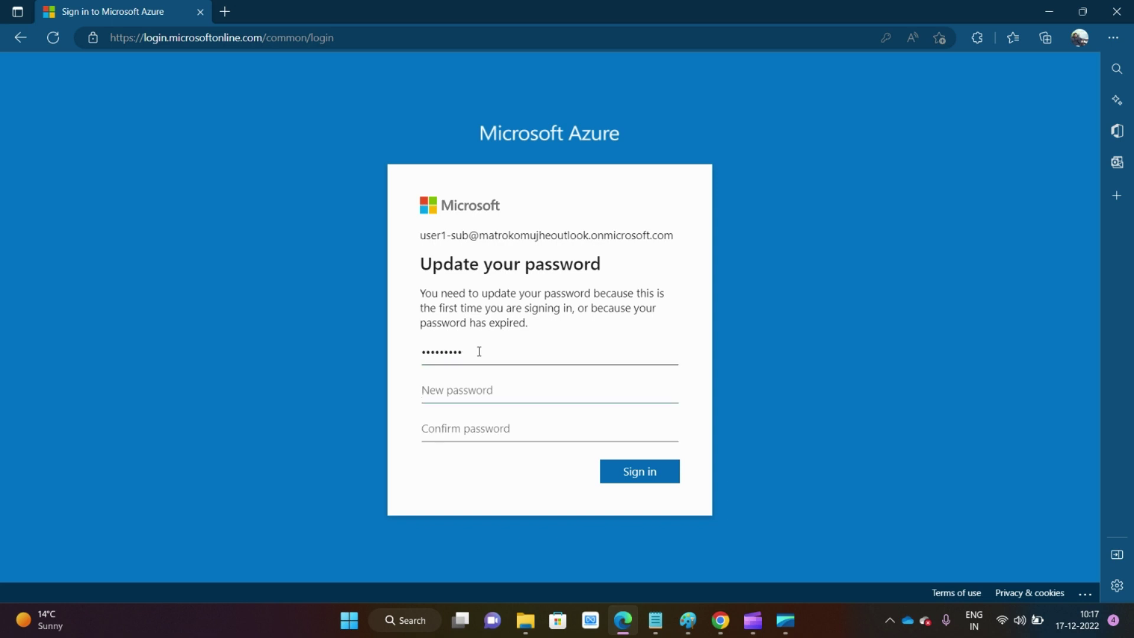
pyautogui.write('•••')
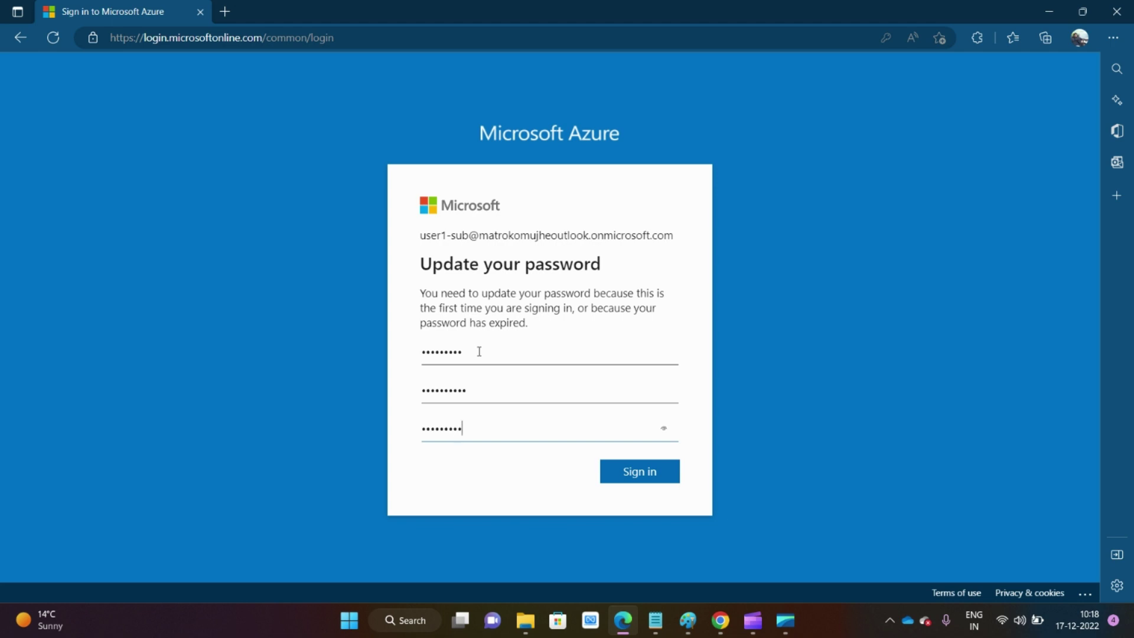
pyautogui.press('Return')
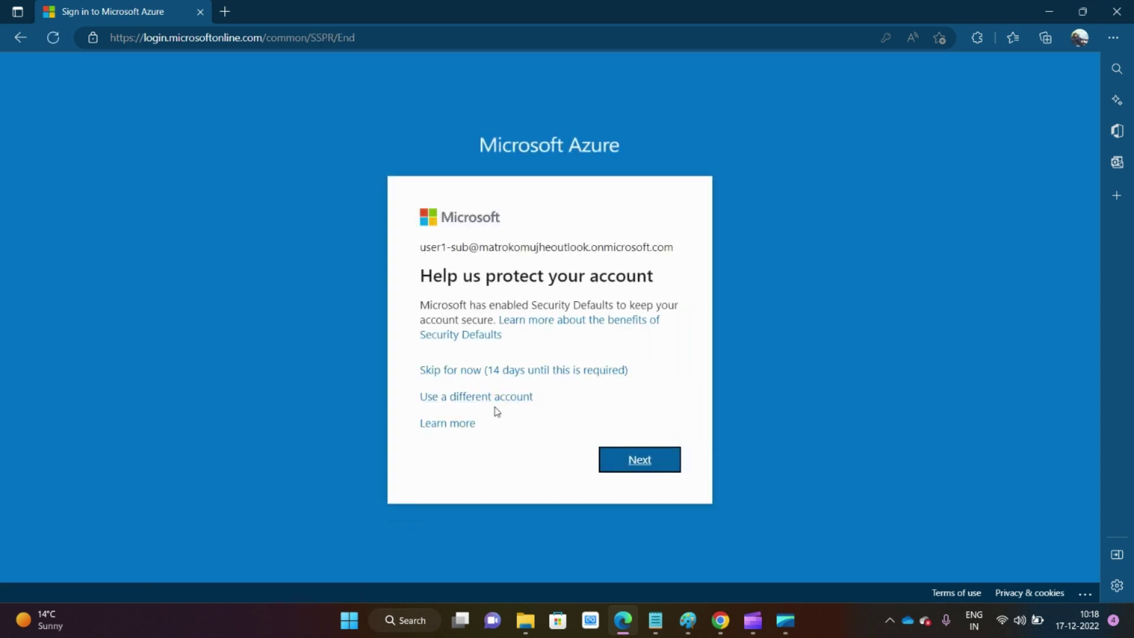
pyautogui.click(473, 372)
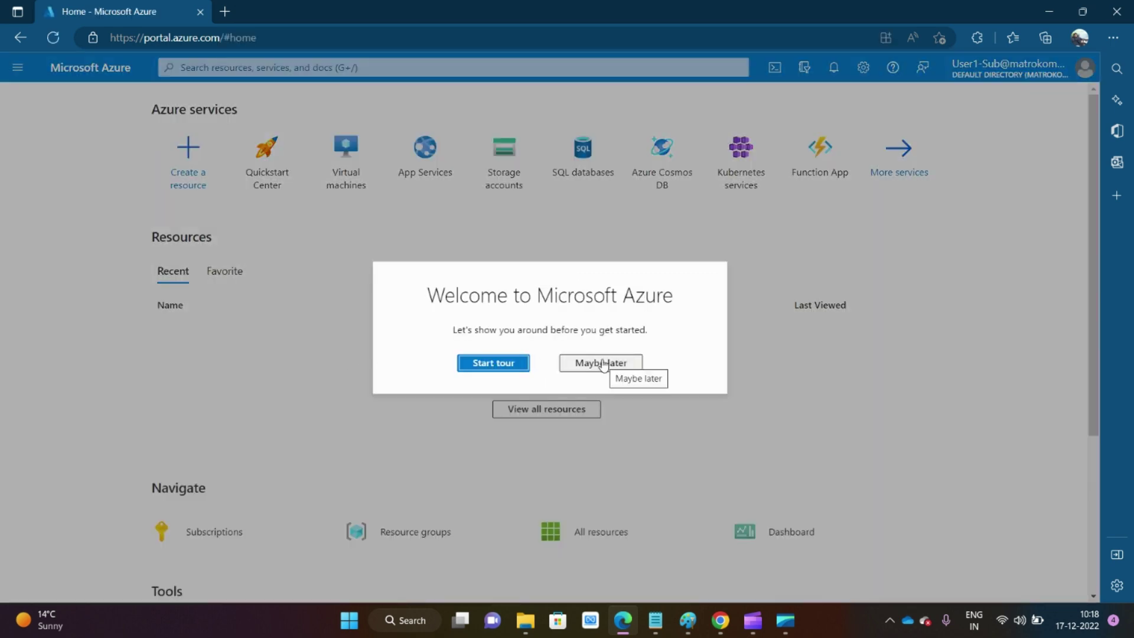
pyautogui.click(597, 363)
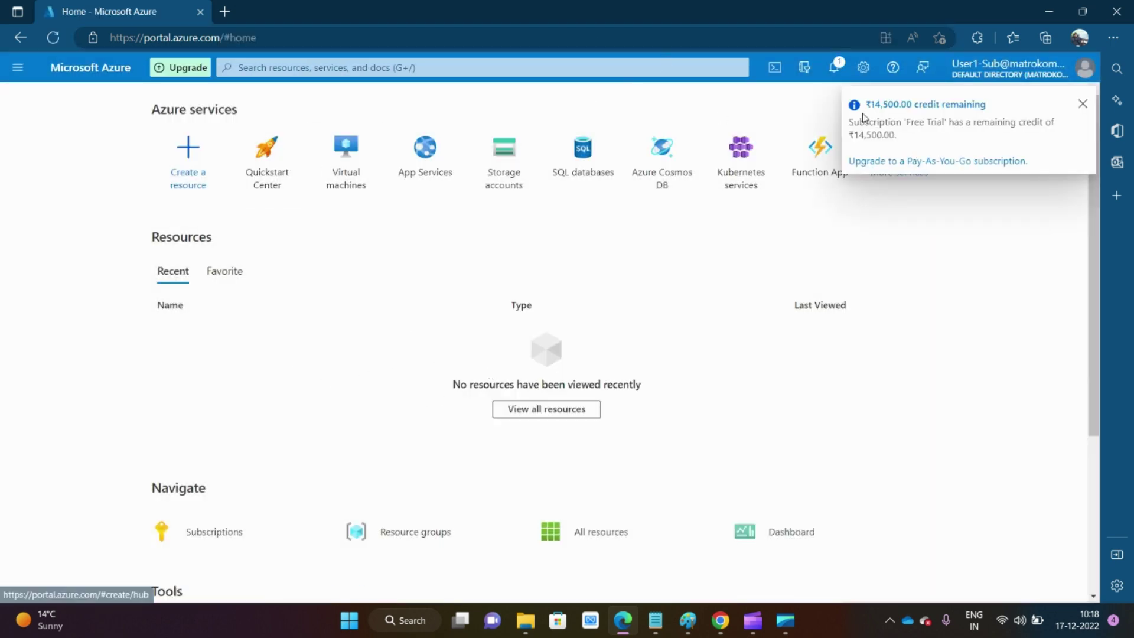
# - Close the credit notification and open Azure Active Directory via portal search
pyautogui.click(1083, 106)
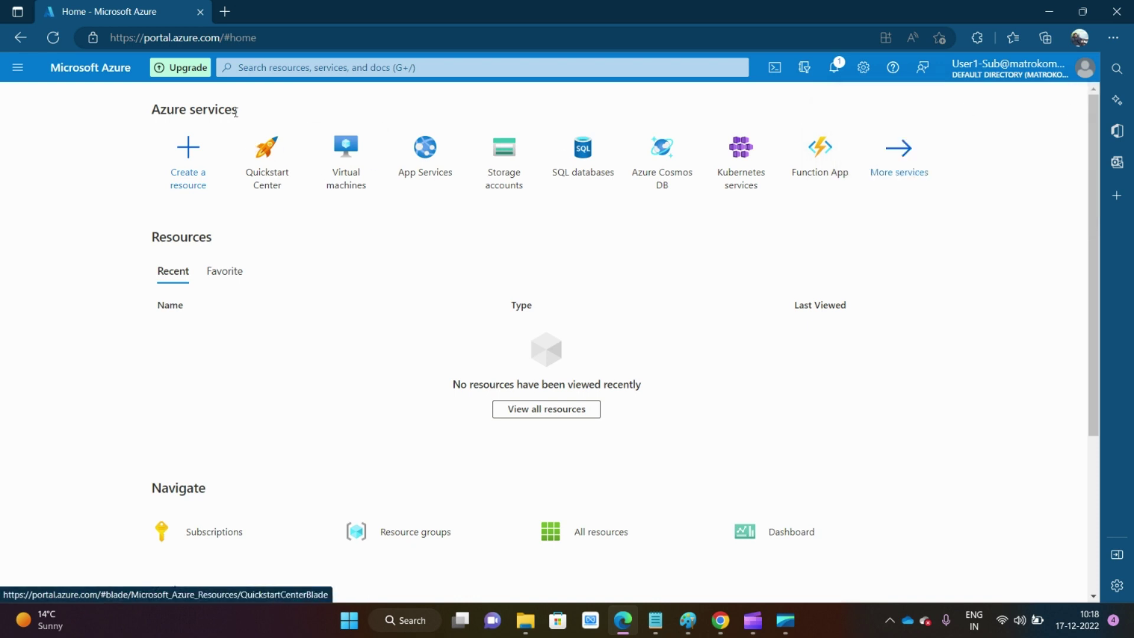
pyautogui.moveTo(985, 75)
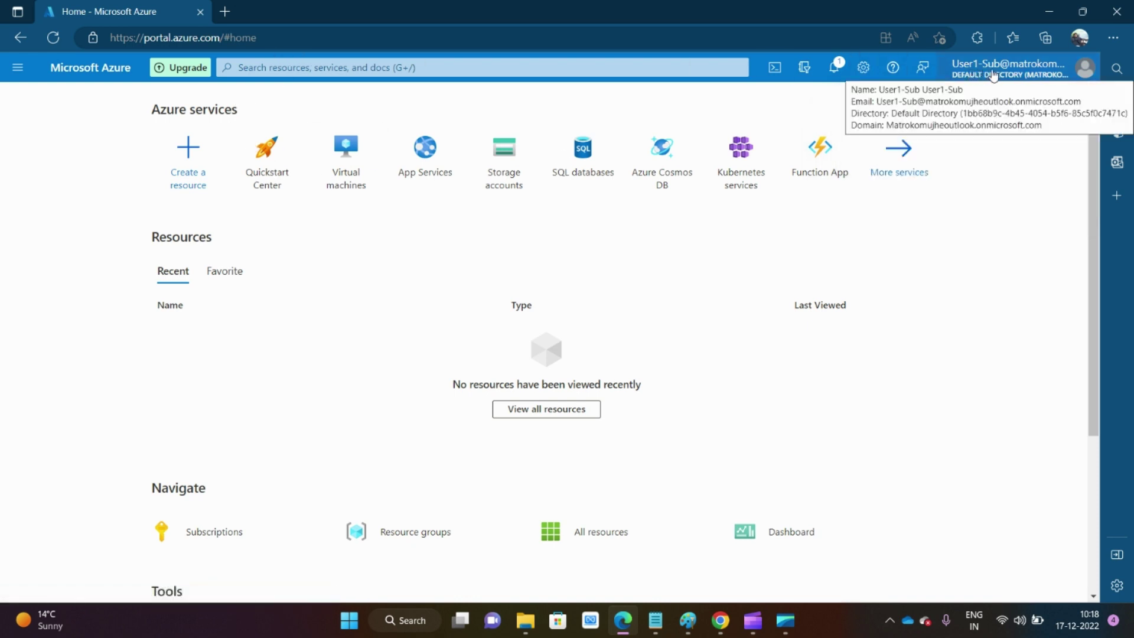
pyautogui.click(393, 69)
pyautogui.write('act')
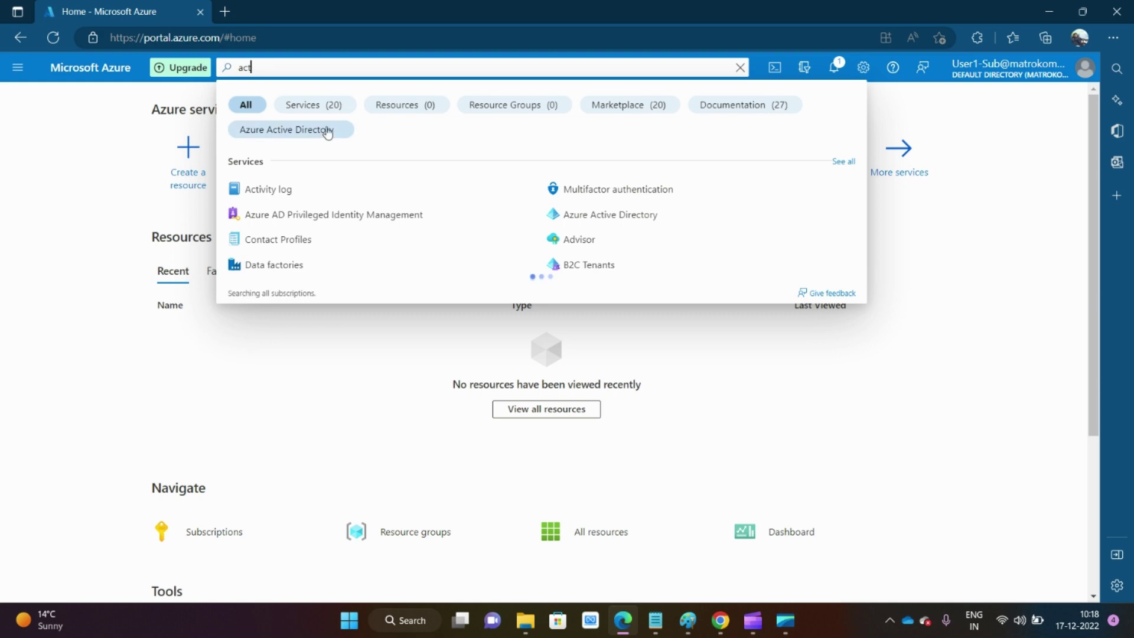
pyautogui.press('BackSpace')
pyautogui.press('BackSpace')
pyautogui.press('BackSpace')
pyautogui.write('a')
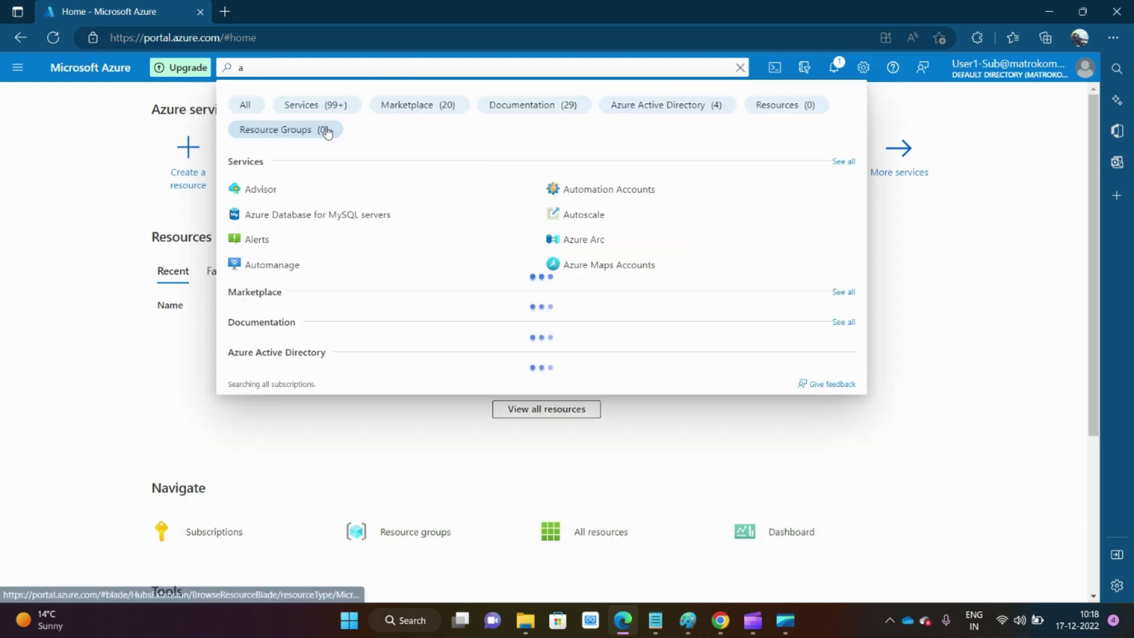
pyautogui.write('zure ')
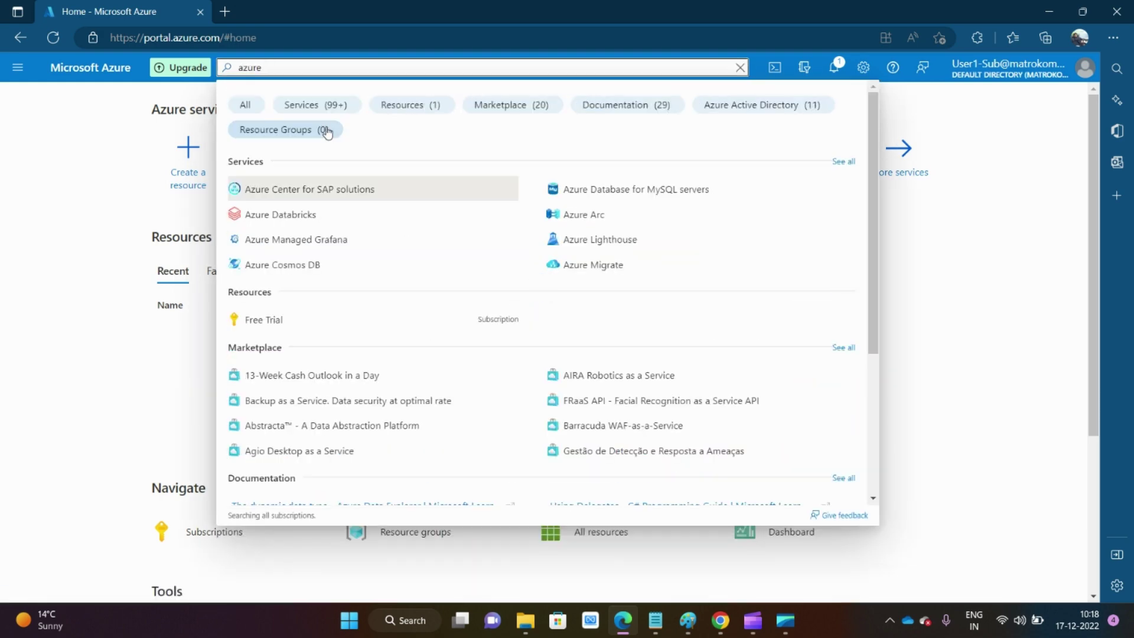
pyautogui.write('a')
pyautogui.click(317, 189)
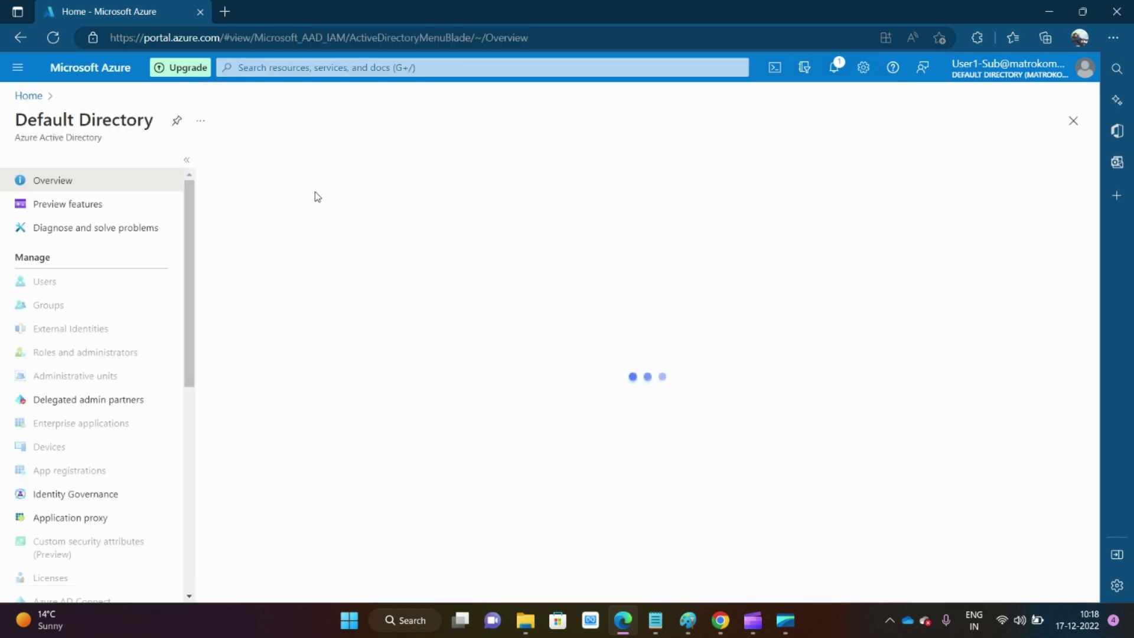
# - Open the Users list and check whether New user is available to User1-Sub
pyautogui.click(83, 283)
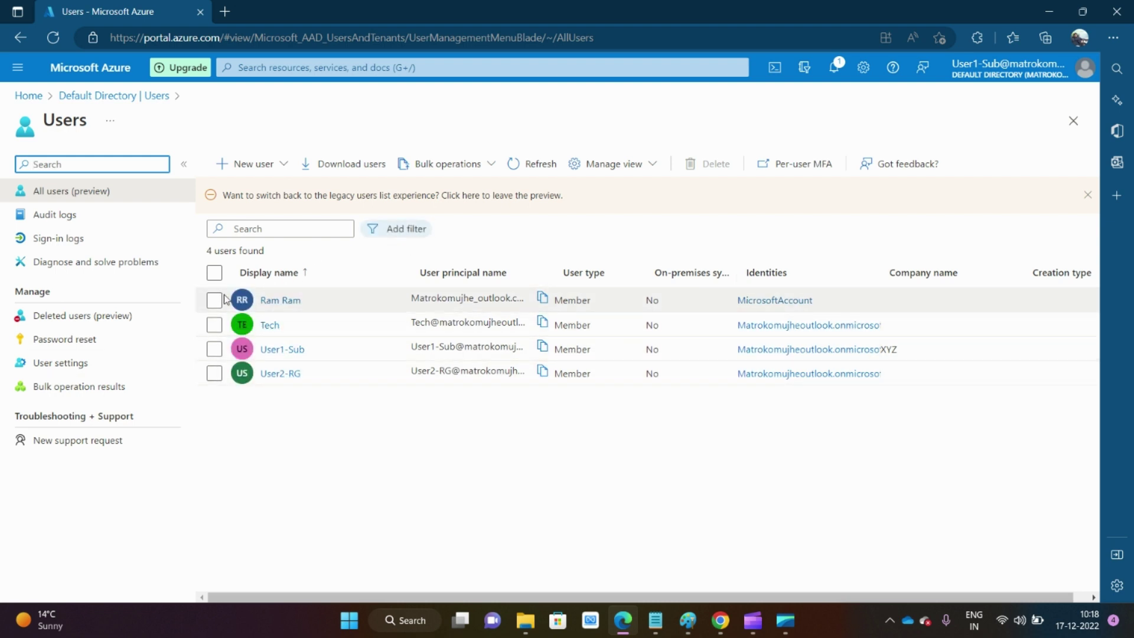
pyautogui.click(251, 164)
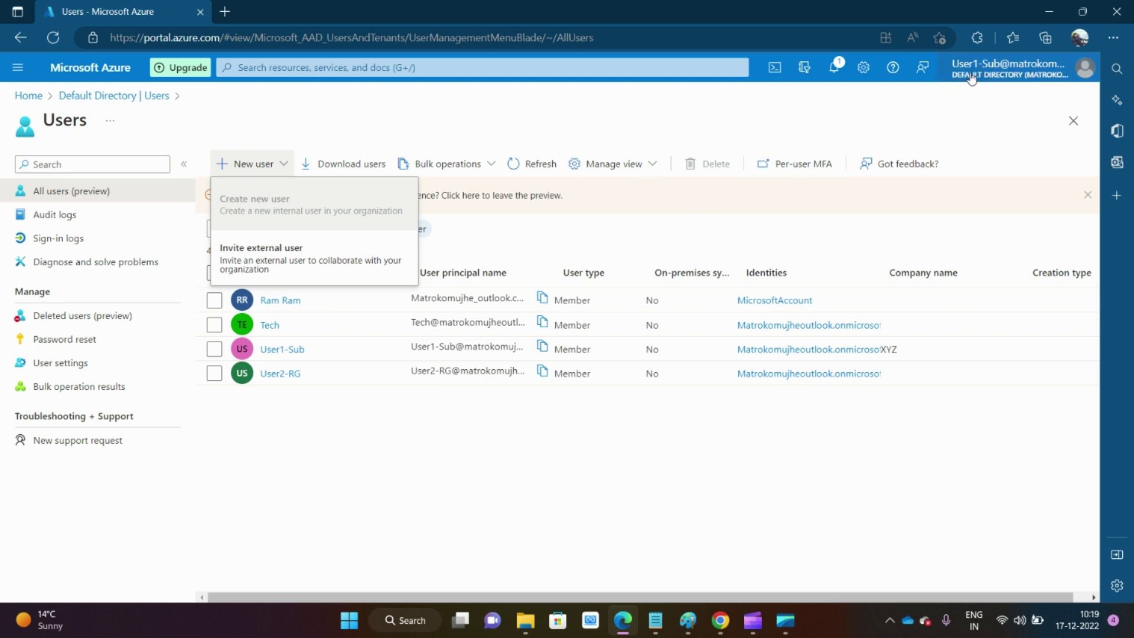
pyautogui.moveTo(785, 622)
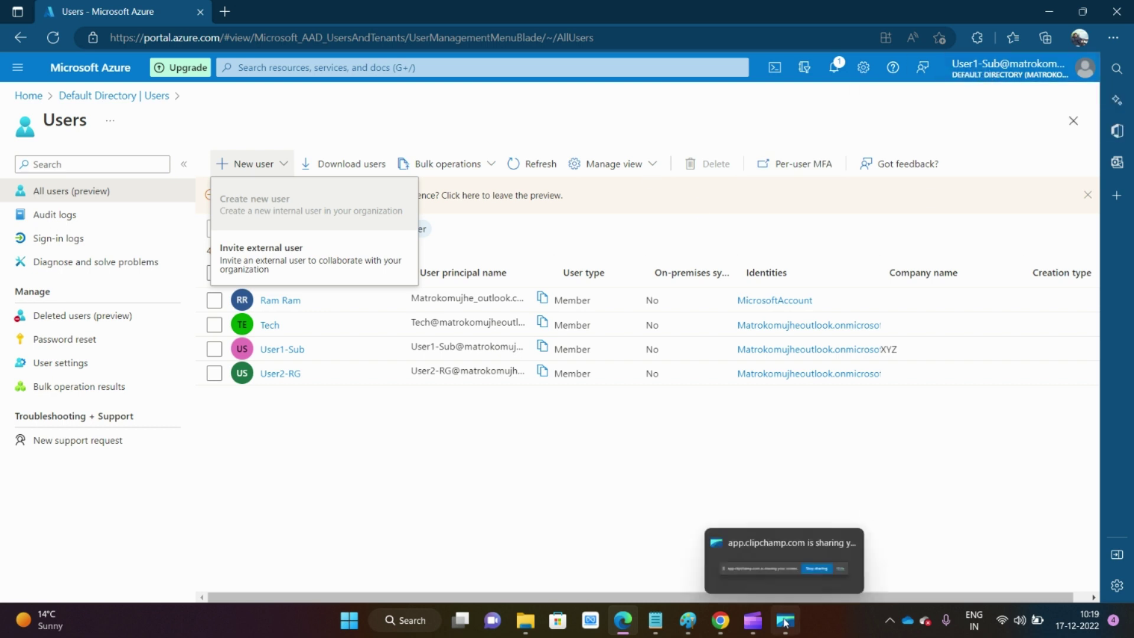
pyautogui.click(684, 617)
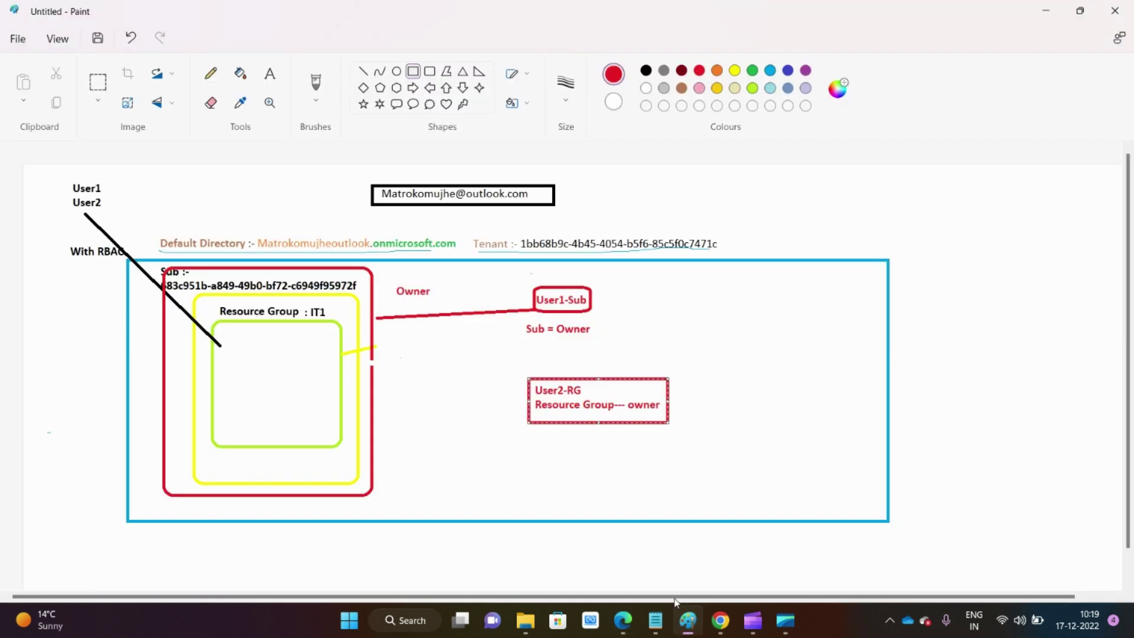
# - Add the black note 'AZURE AD new user (no rights)' right of User1-Sub
pyautogui.click(270, 73)
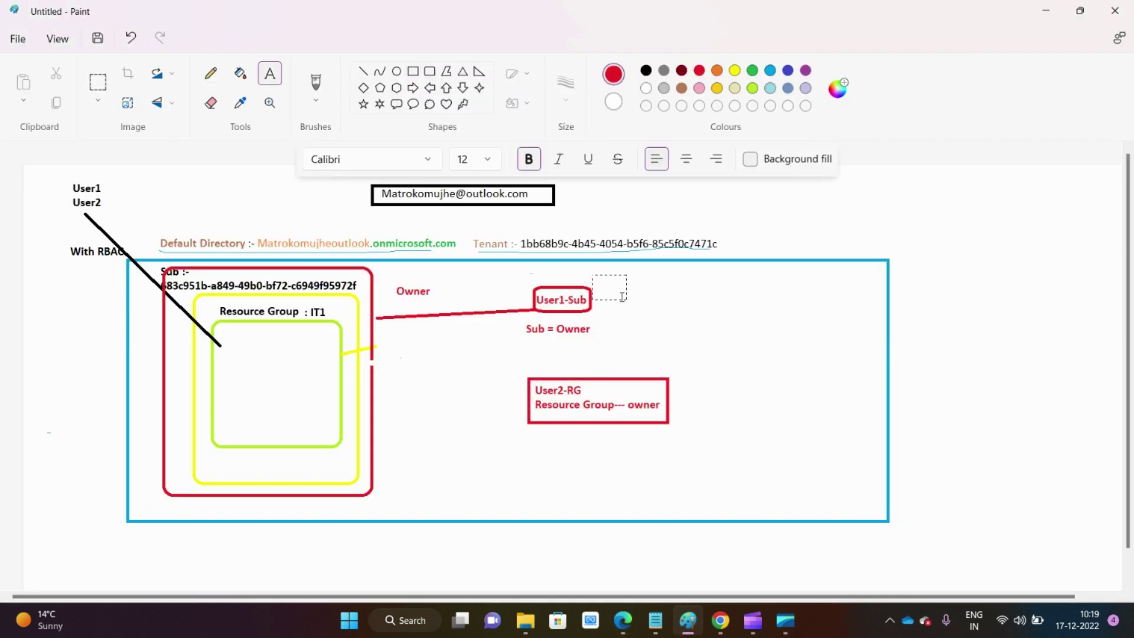
pyautogui.moveTo(623, 297); pyautogui.dragTo(777, 348)
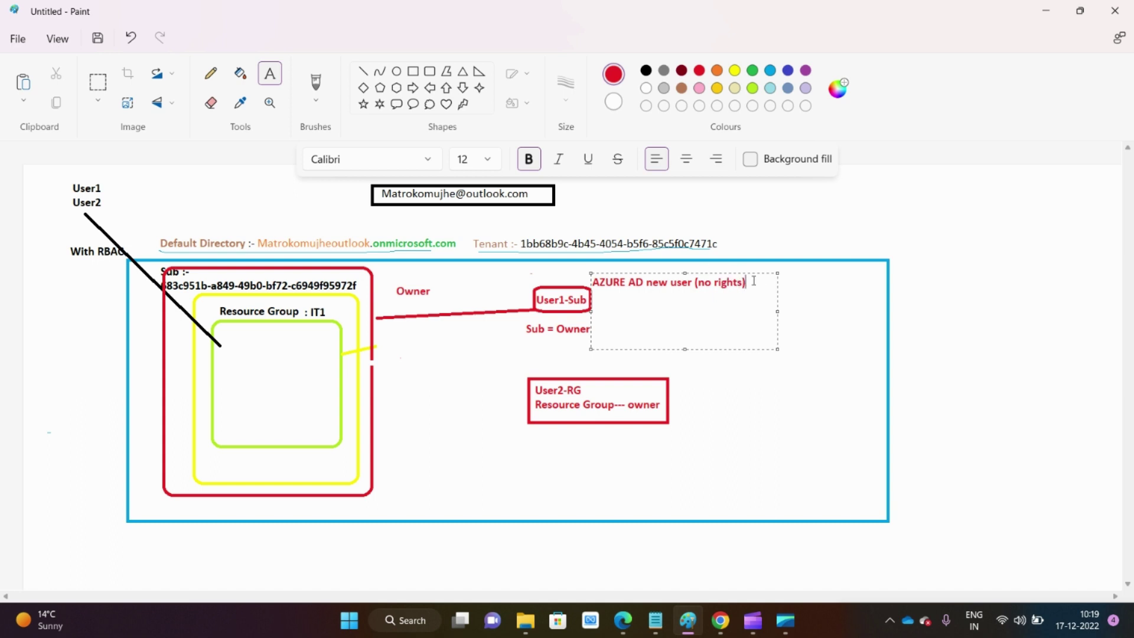
pyautogui.moveTo(754, 281); pyautogui.dragTo(588, 278)
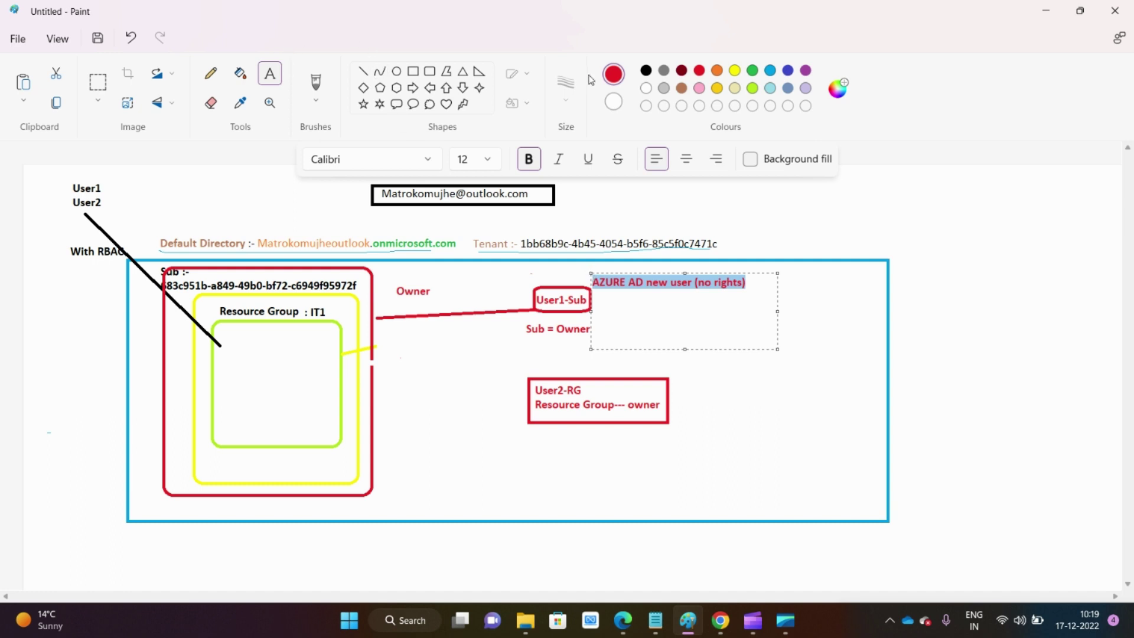
pyautogui.click(648, 71)
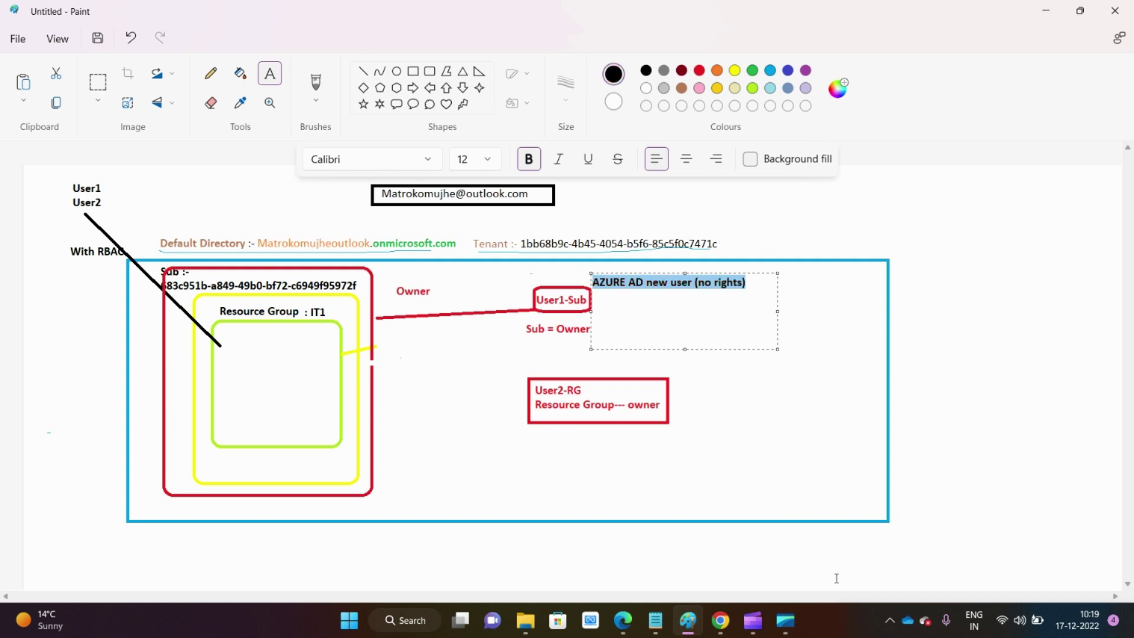
pyautogui.click(623, 621)
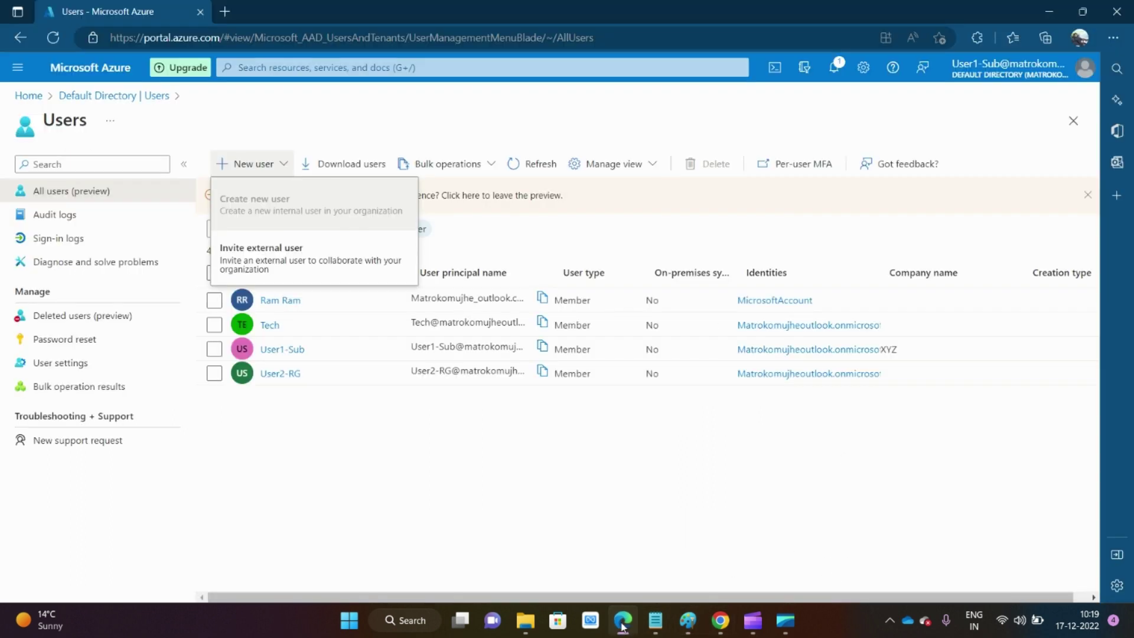
# - Go from the new user options to Default Directory's Groups list and start a new group
pyautogui.click(299, 470)
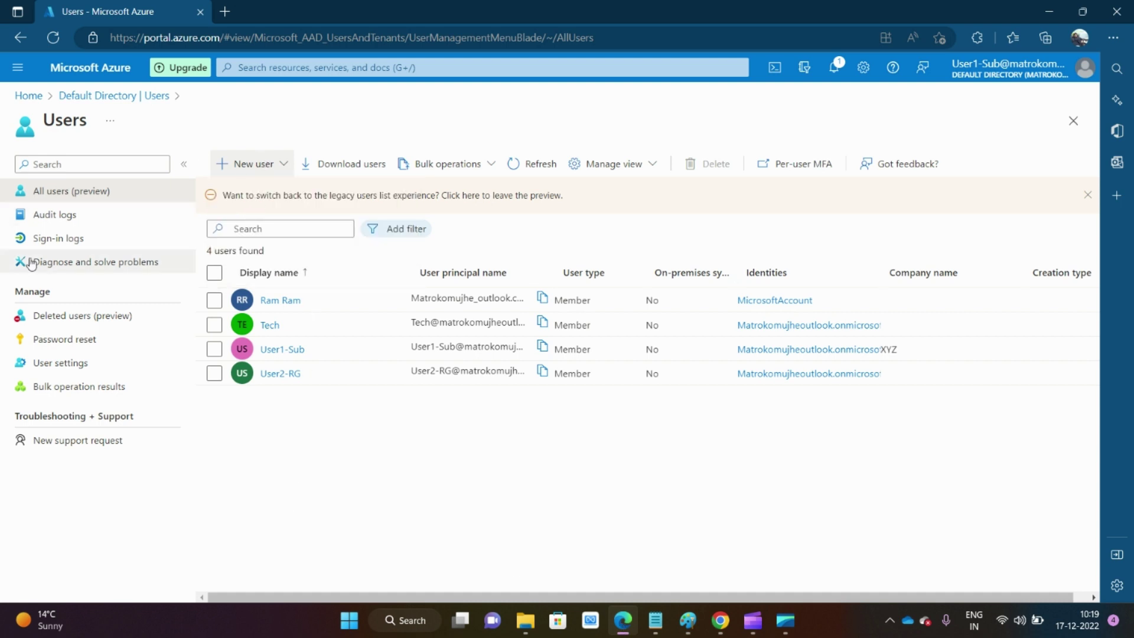
pyautogui.click(148, 98)
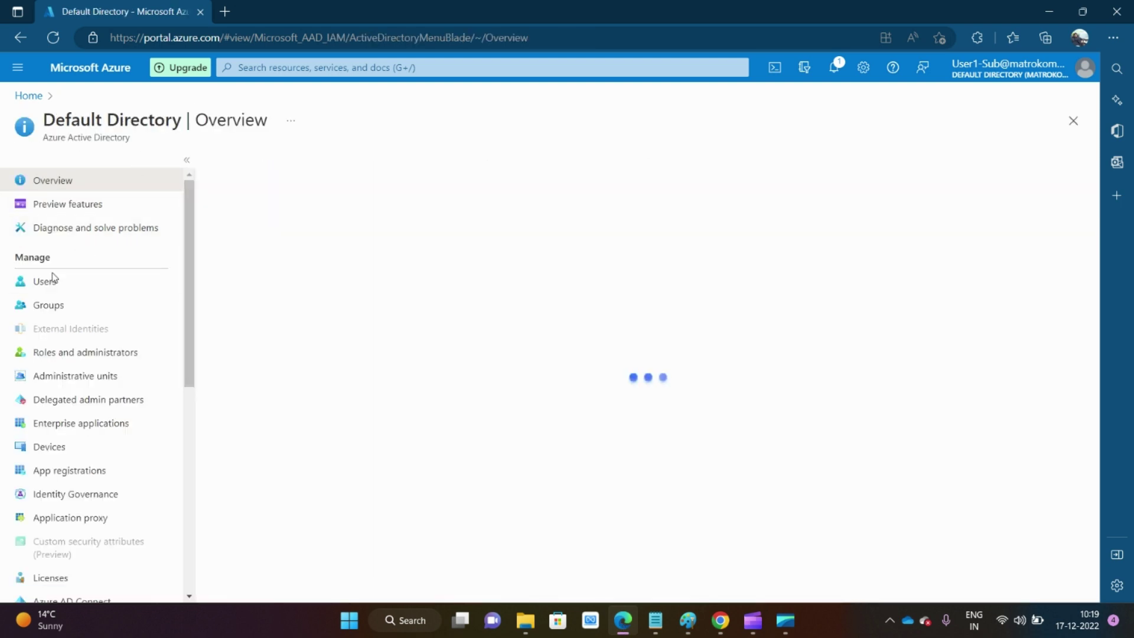
pyautogui.click(53, 306)
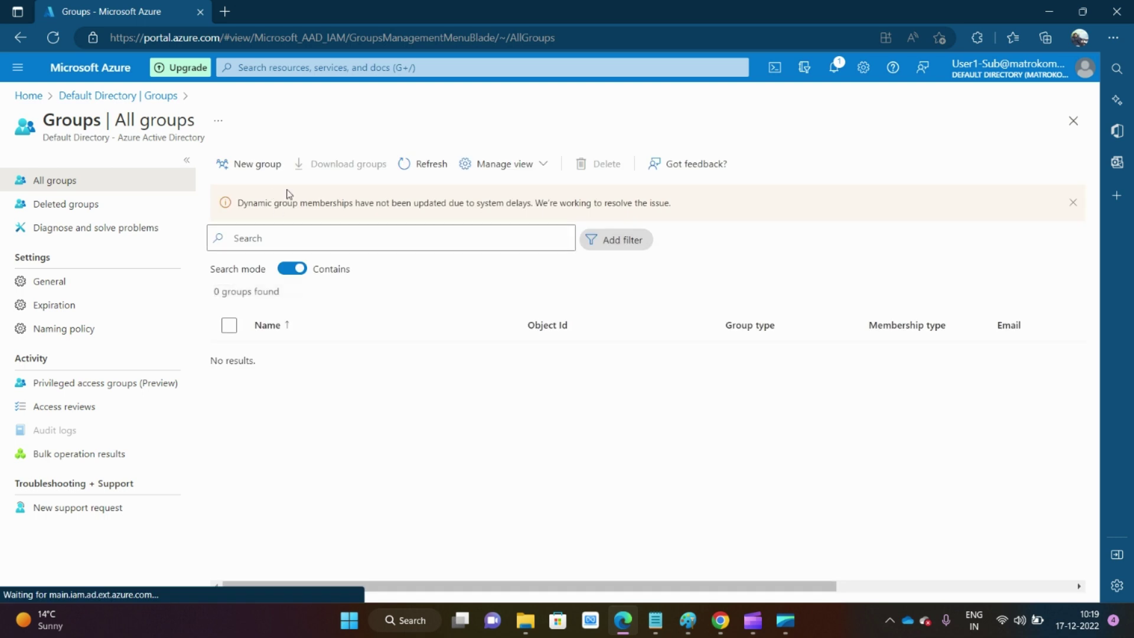
pyautogui.click(263, 171)
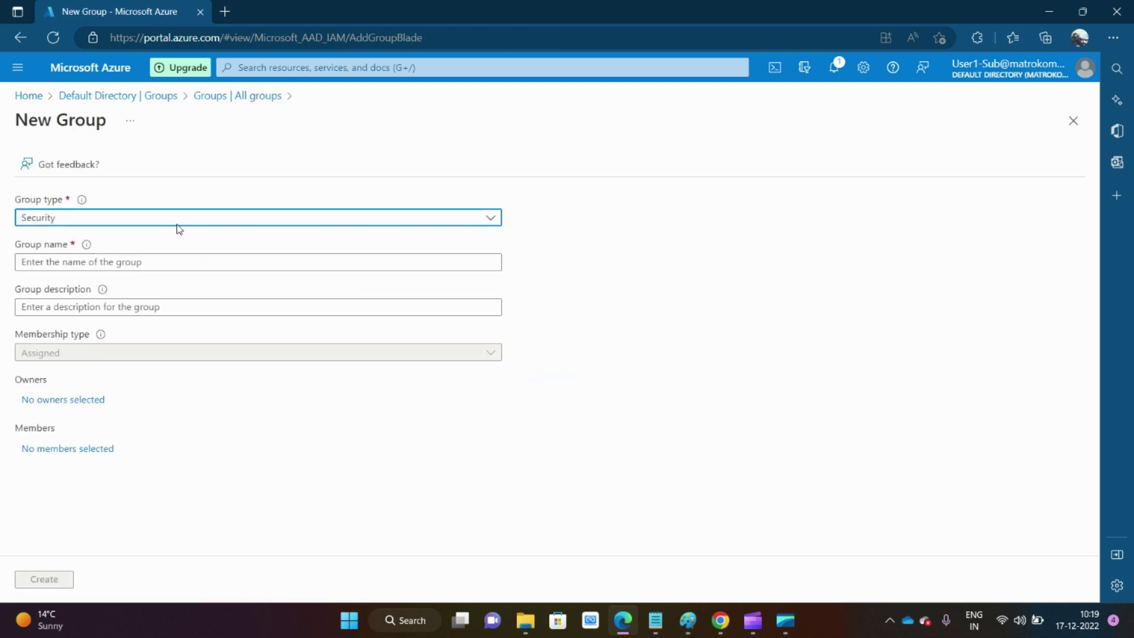
# - Create the security group 'abcd' and return to the Default Directory overview
pyautogui.click(148, 262)
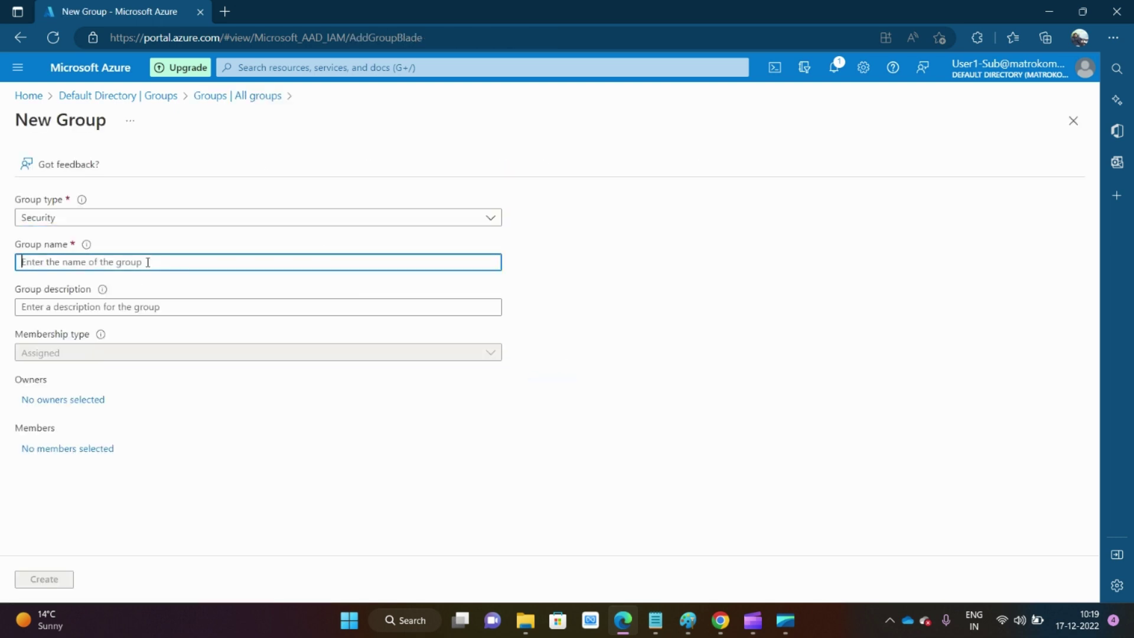
pyautogui.write('abcd')
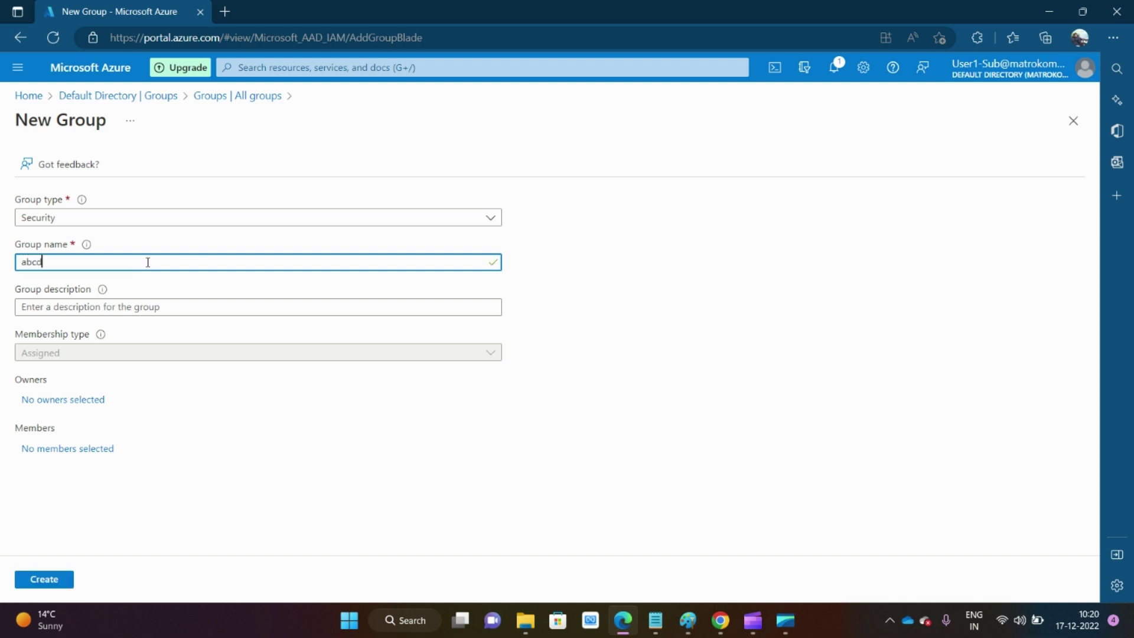
pyautogui.click(76, 308)
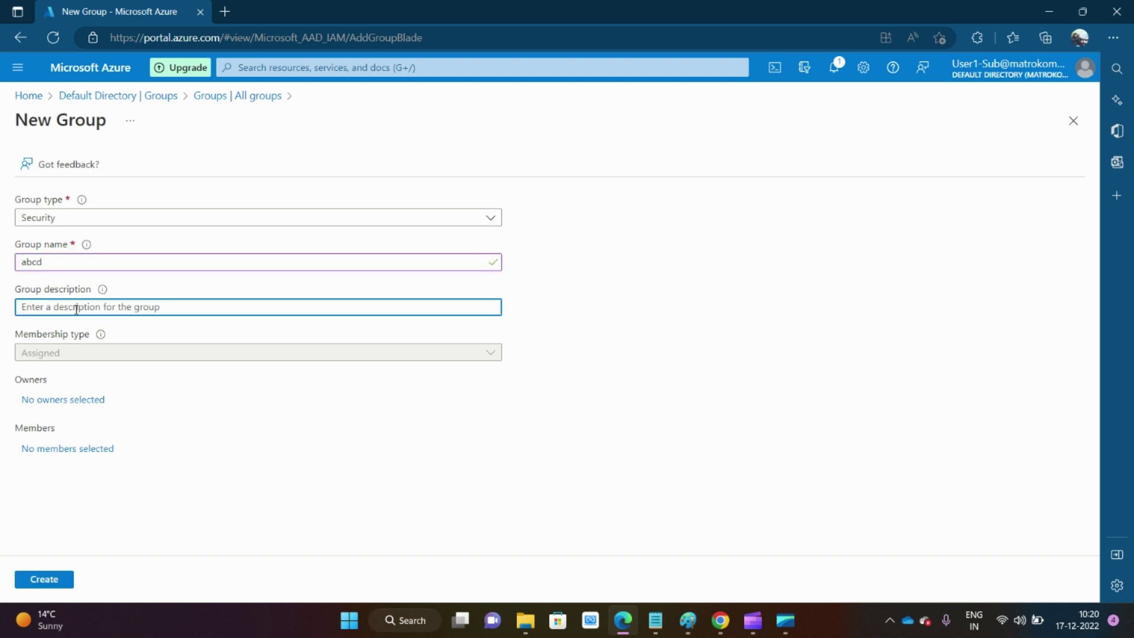
pyautogui.write('d')
pyautogui.click(46, 579)
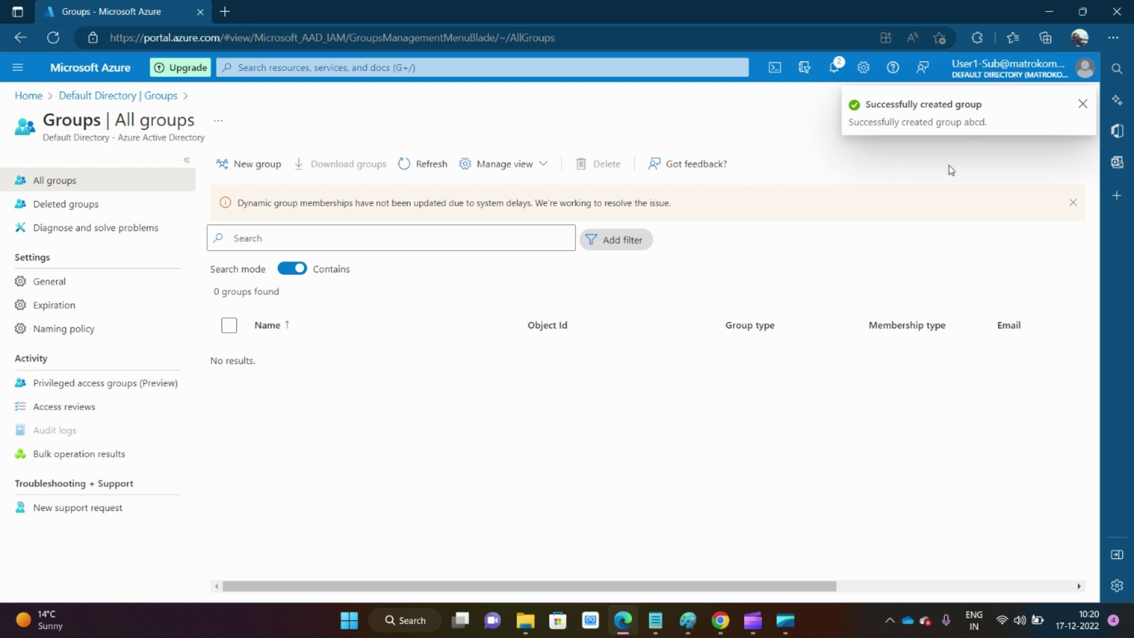
pyautogui.click(1082, 106)
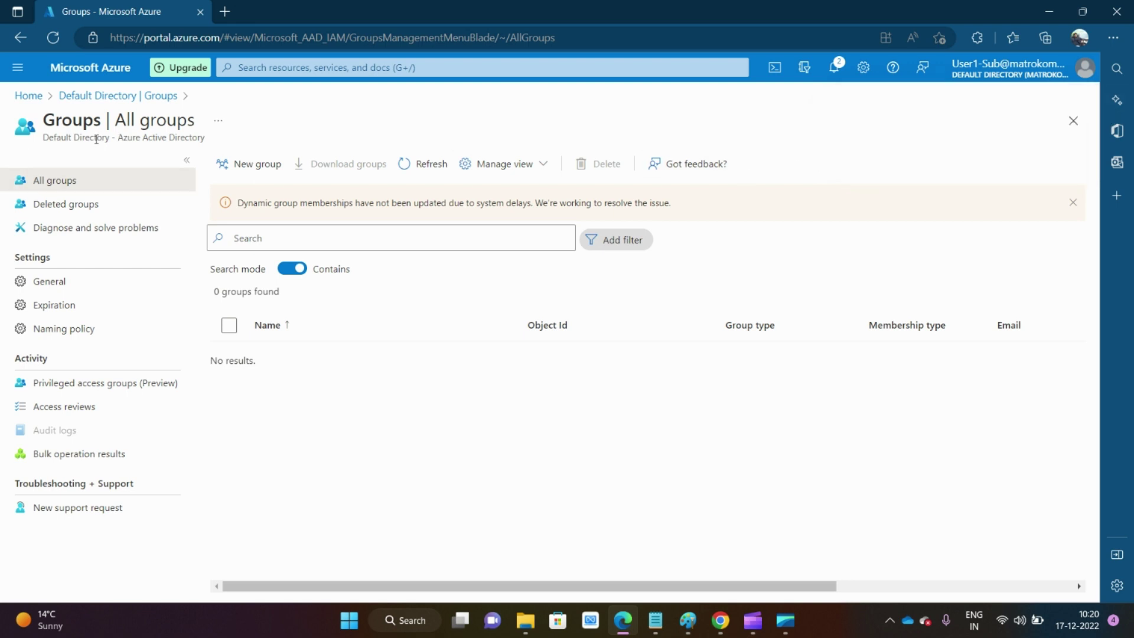
pyautogui.click(142, 103)
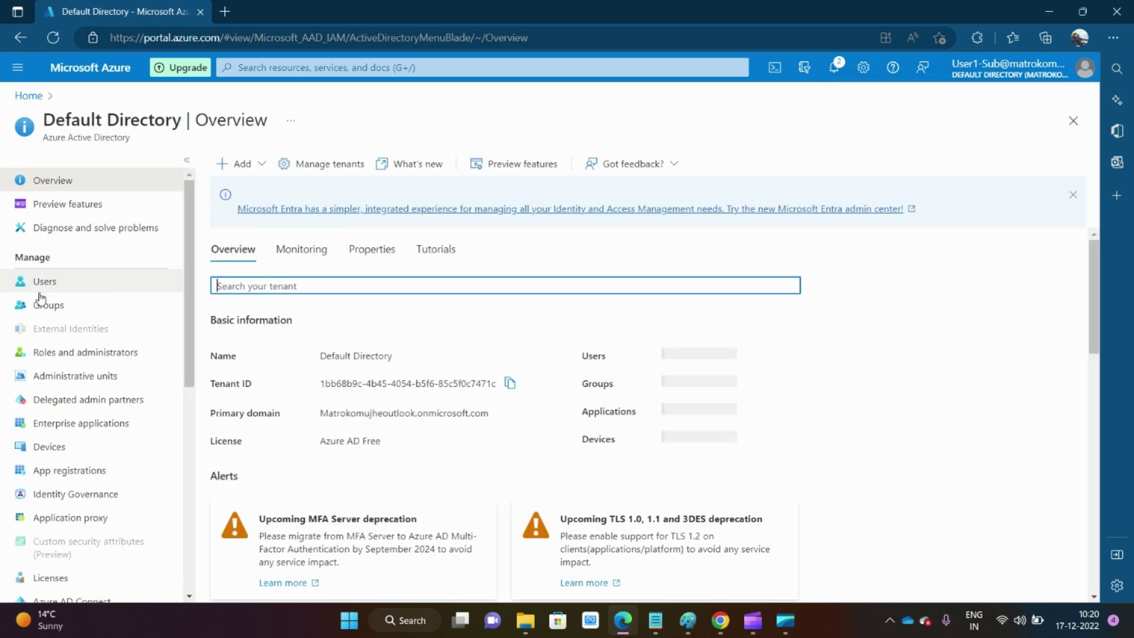
pyautogui.click(65, 282)
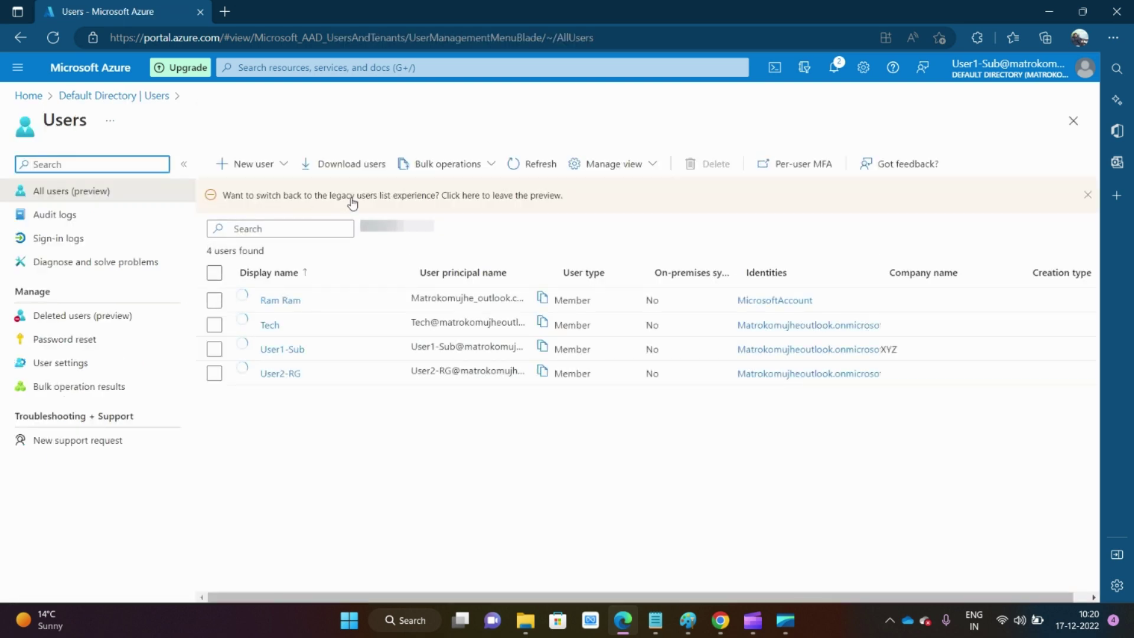
pyautogui.click(112, 97)
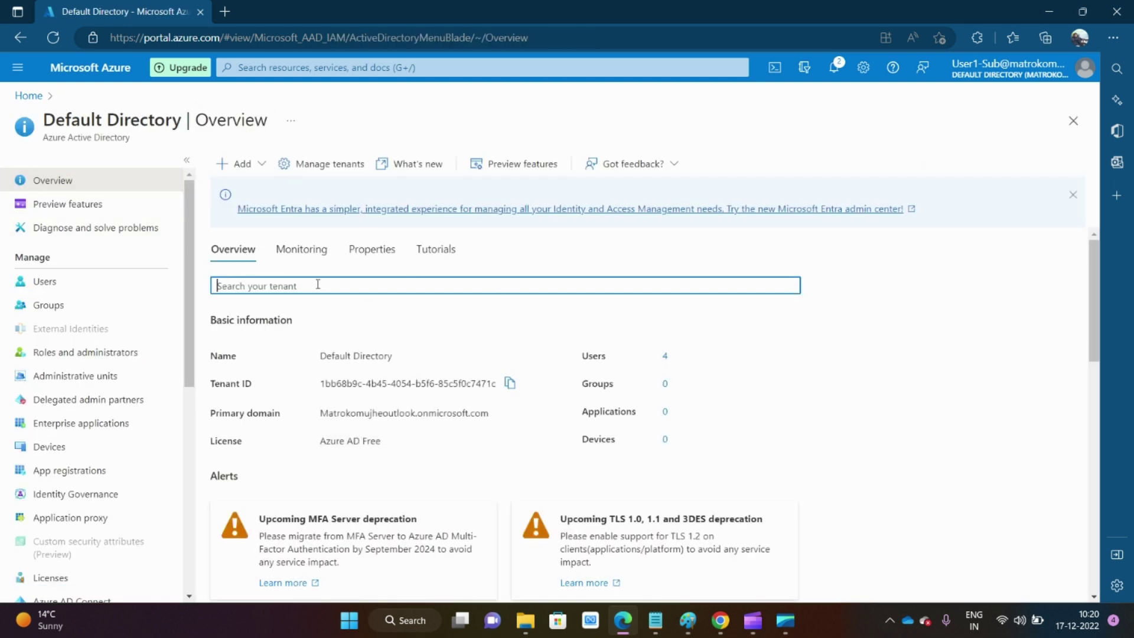
pyautogui.click(113, 286)
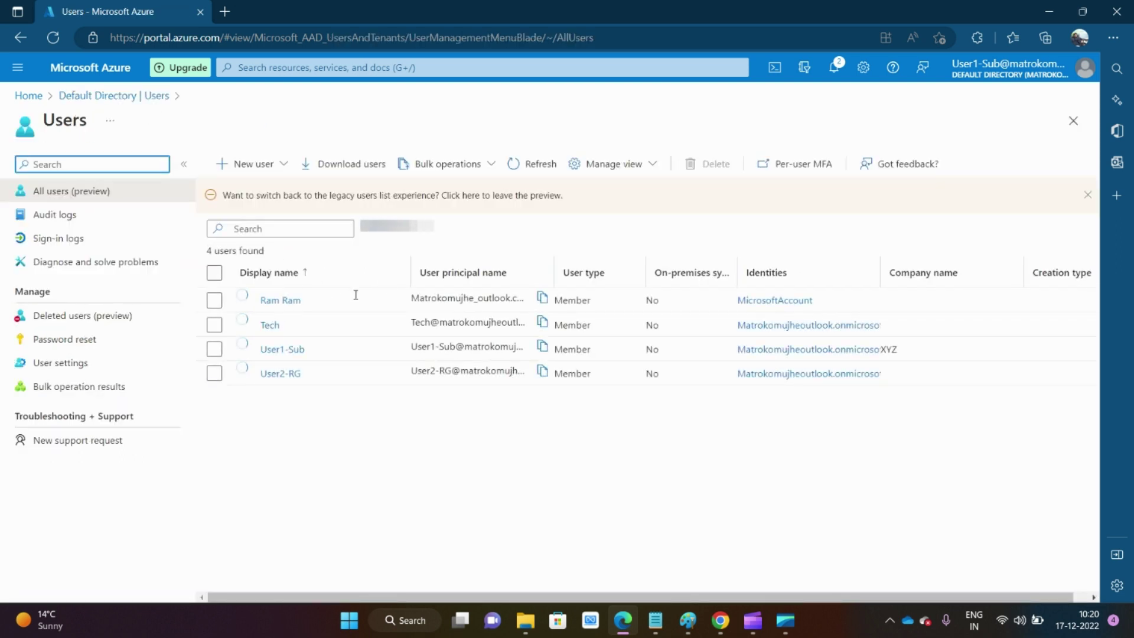
pyautogui.click(281, 165)
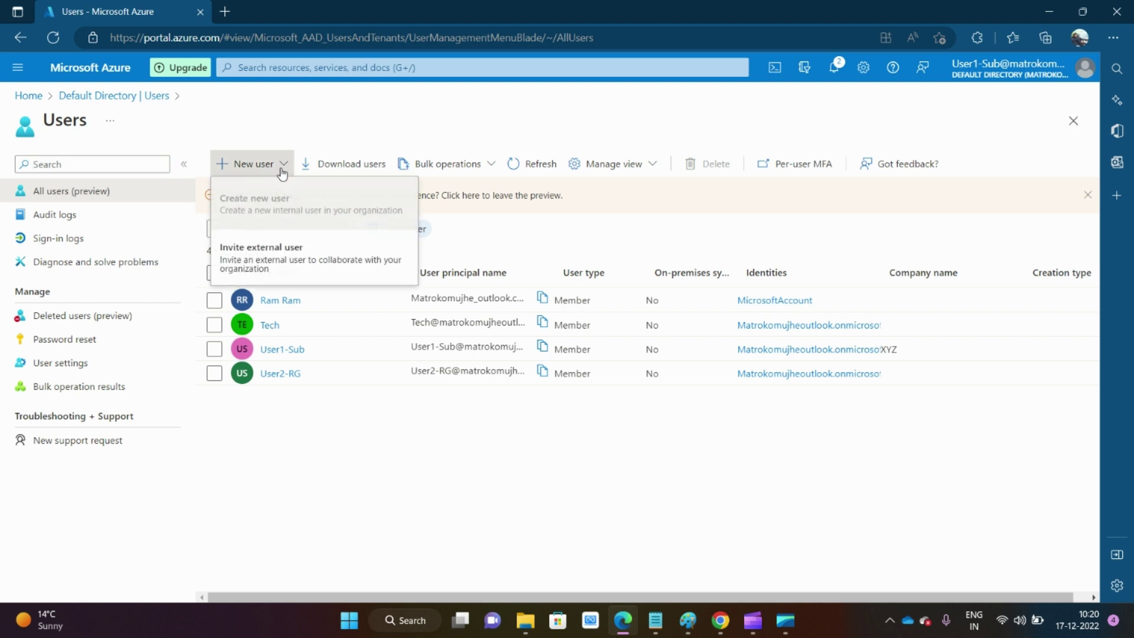
pyautogui.click(94, 97)
pyautogui.click(334, 68)
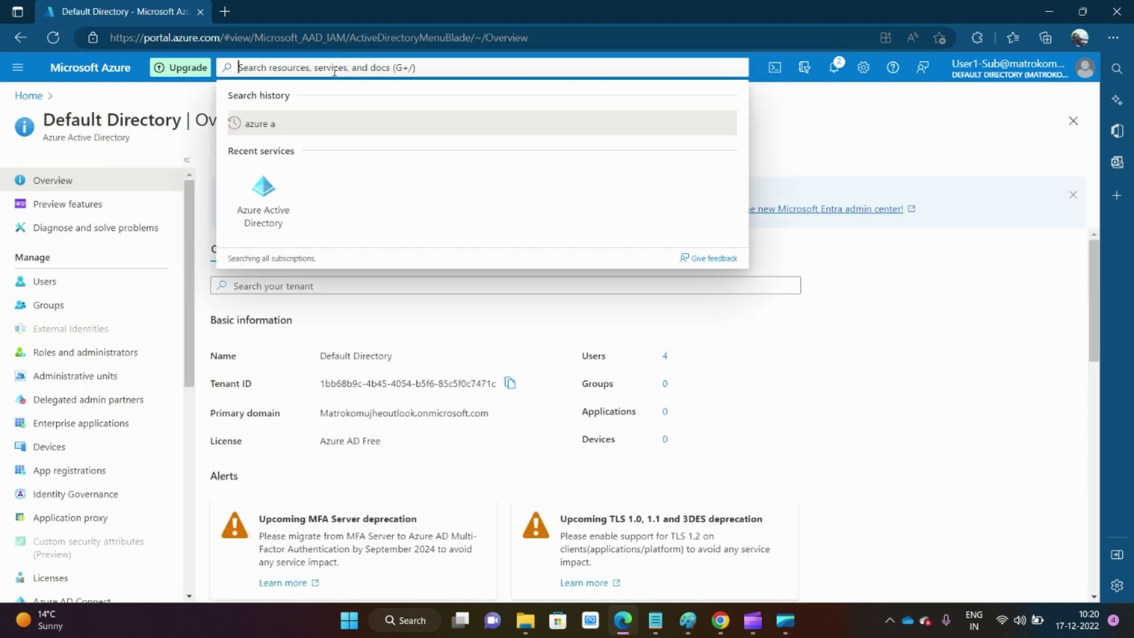
# - Search 'res' to reach Resource groups, open IT and dismiss the guidance tips
pyautogui.write('res')
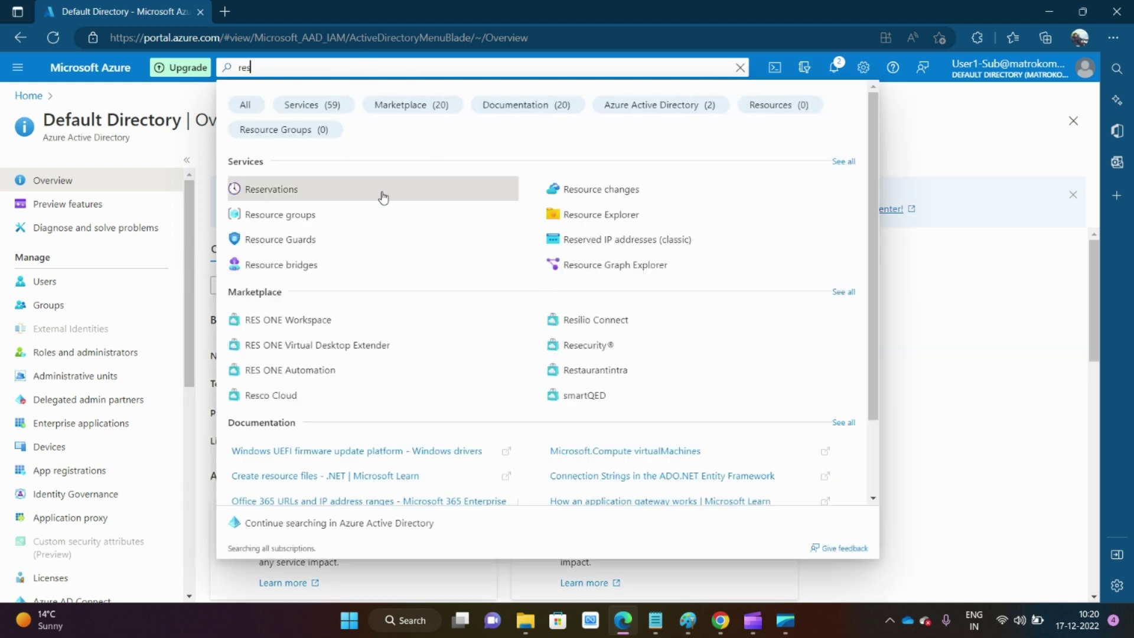
pyautogui.click(301, 217)
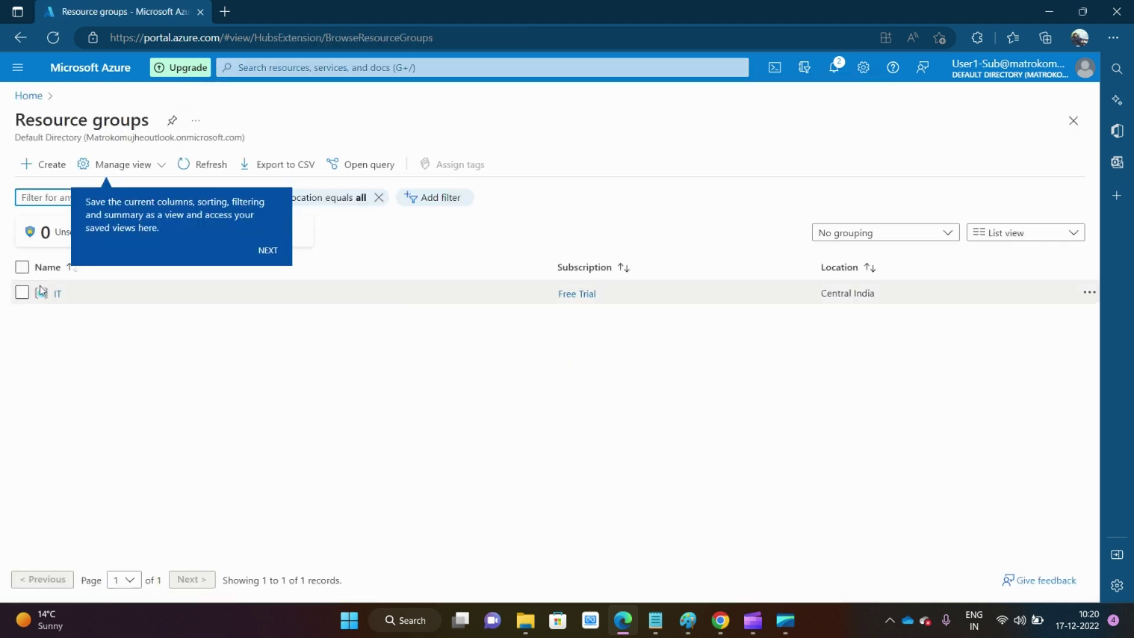
pyautogui.click(265, 252)
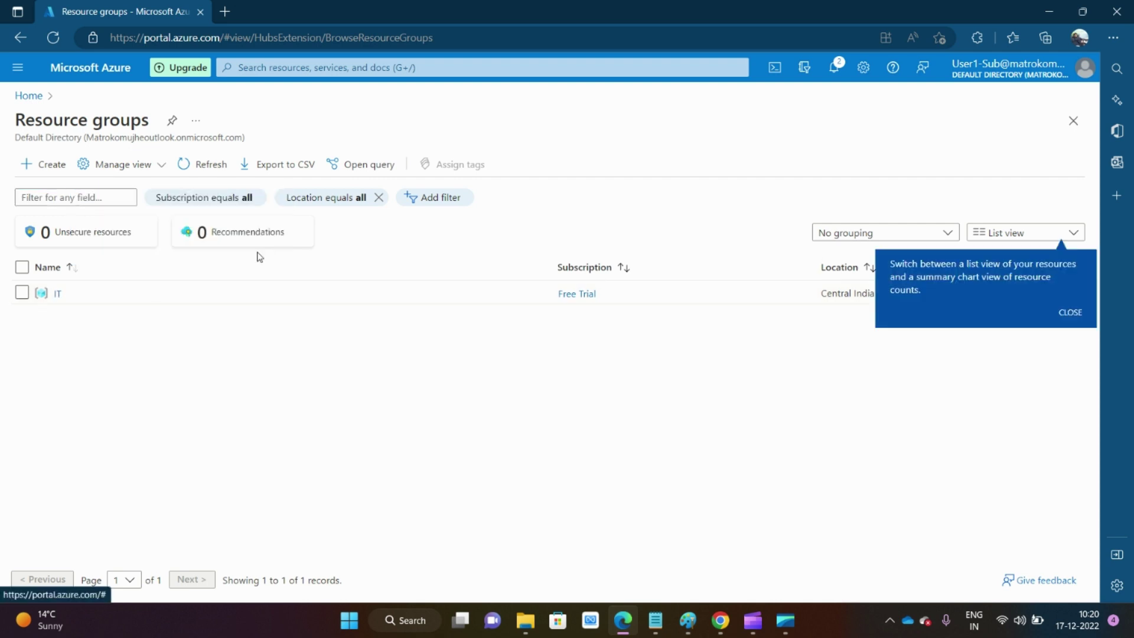
pyautogui.click(57, 294)
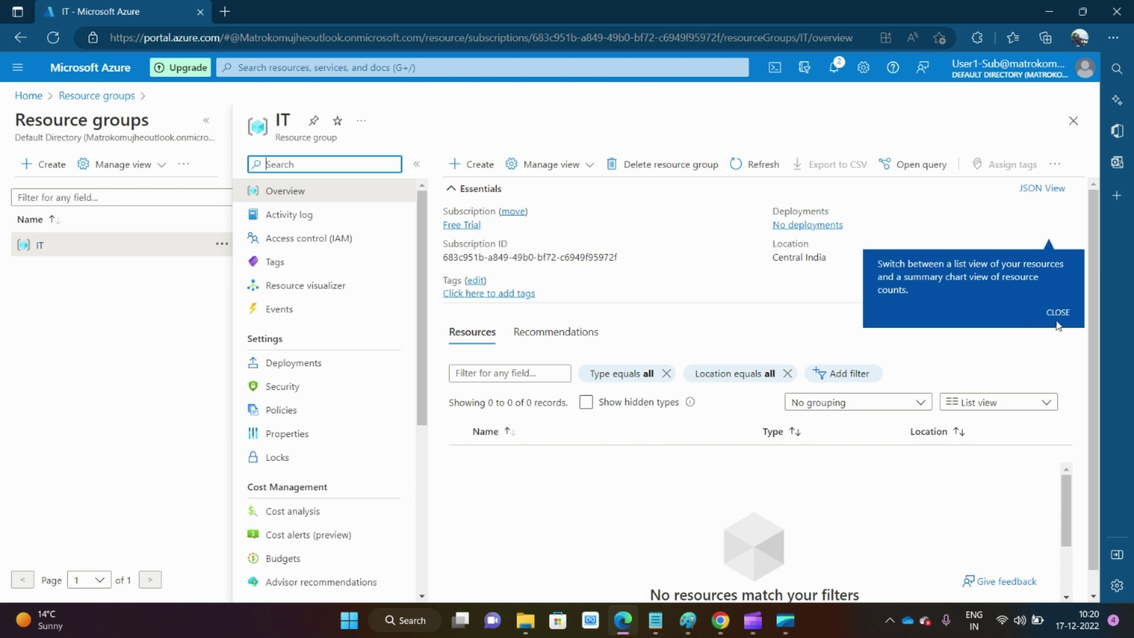
pyautogui.click(1060, 317)
pyautogui.click(1058, 311)
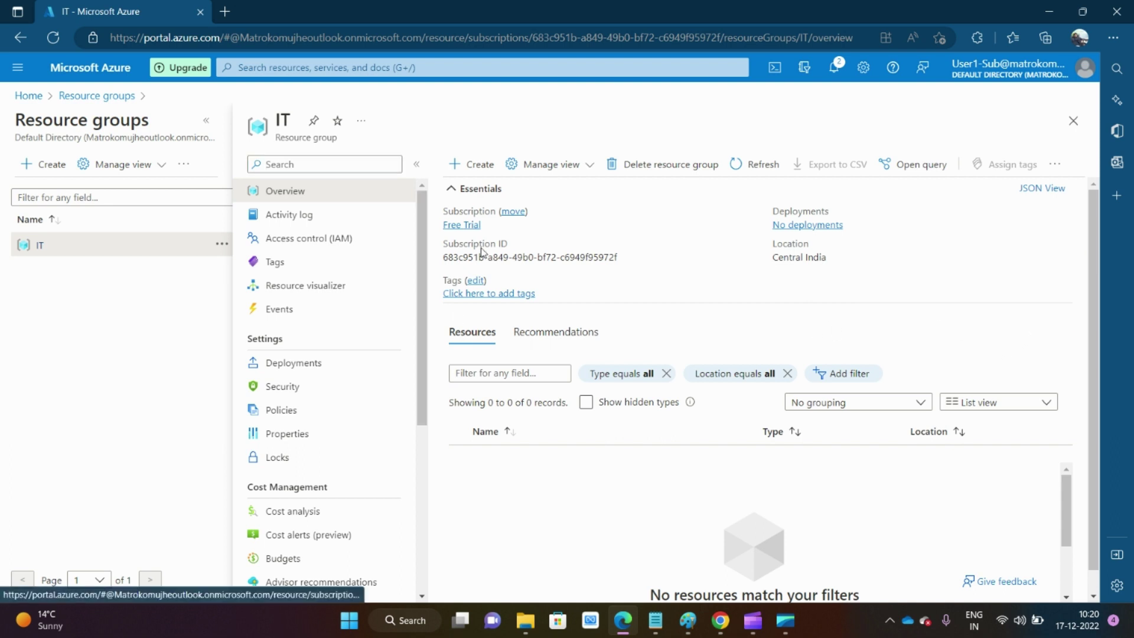
pyautogui.click(340, 67)
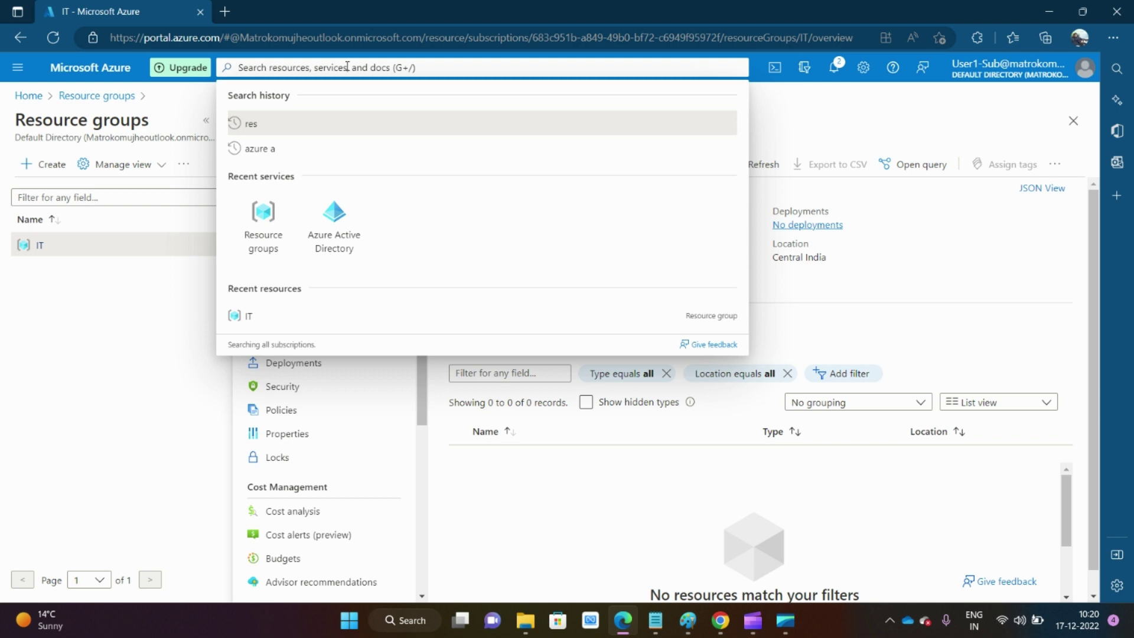
# - Search 'vir', open Virtual machines and start the Create a virtual machine form
pyautogui.write('vir')
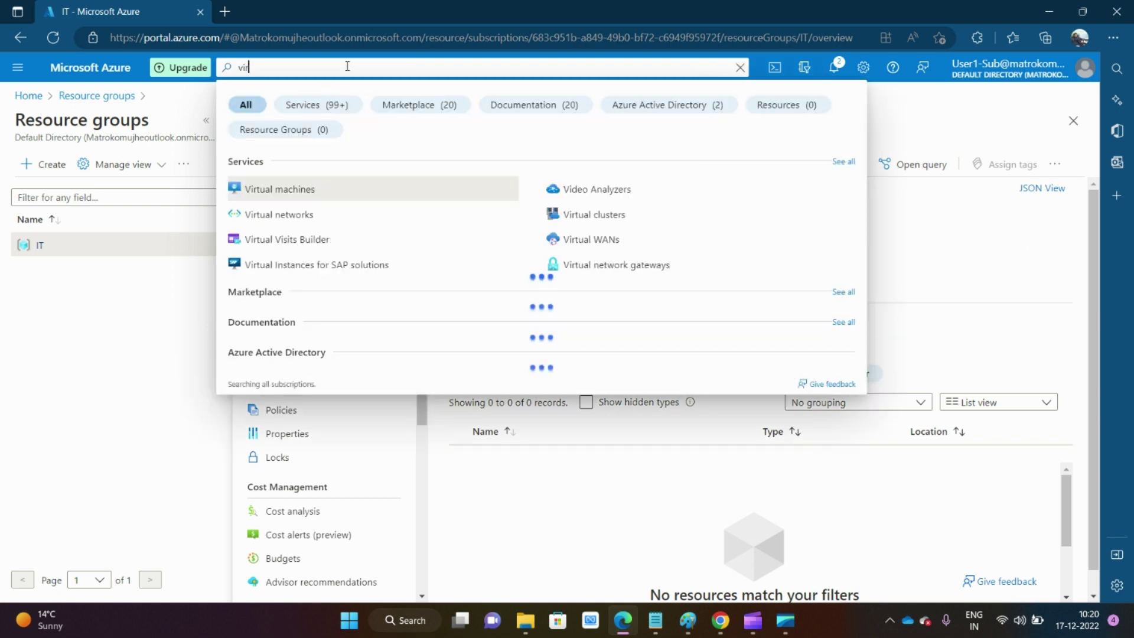
pyautogui.click(315, 190)
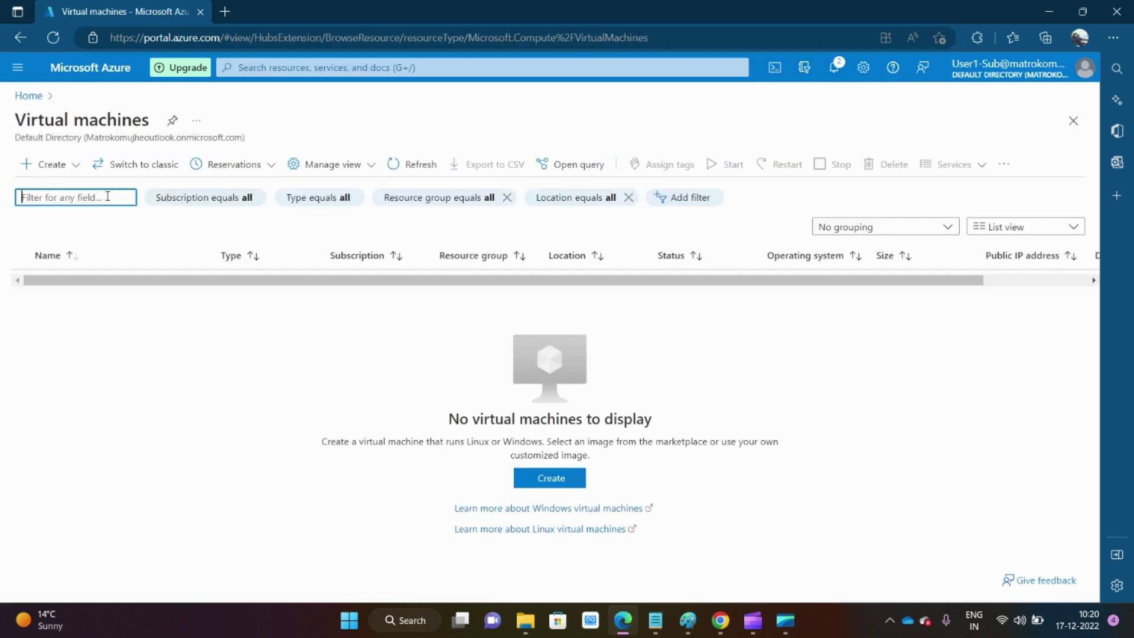
pyautogui.click(32, 171)
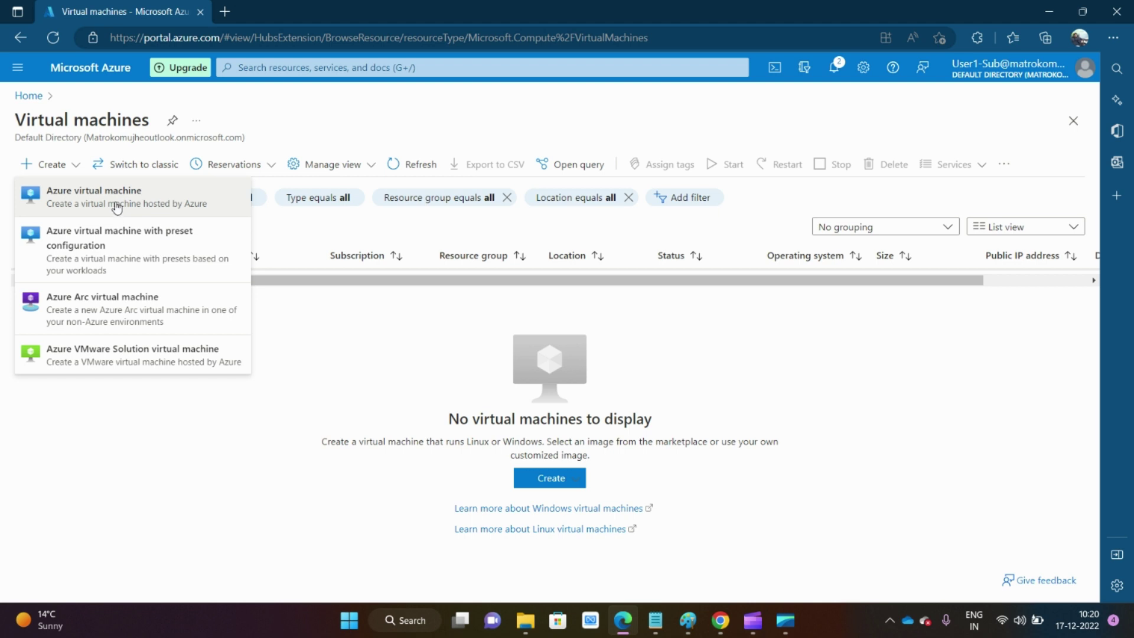
pyautogui.click(117, 208)
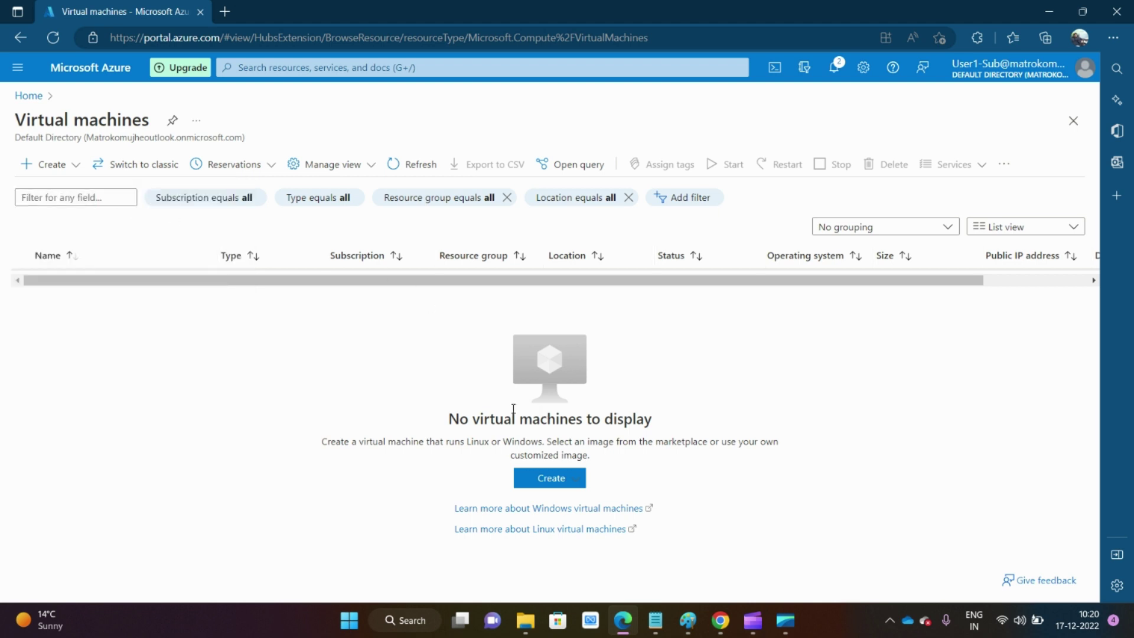
pyautogui.click(550, 477)
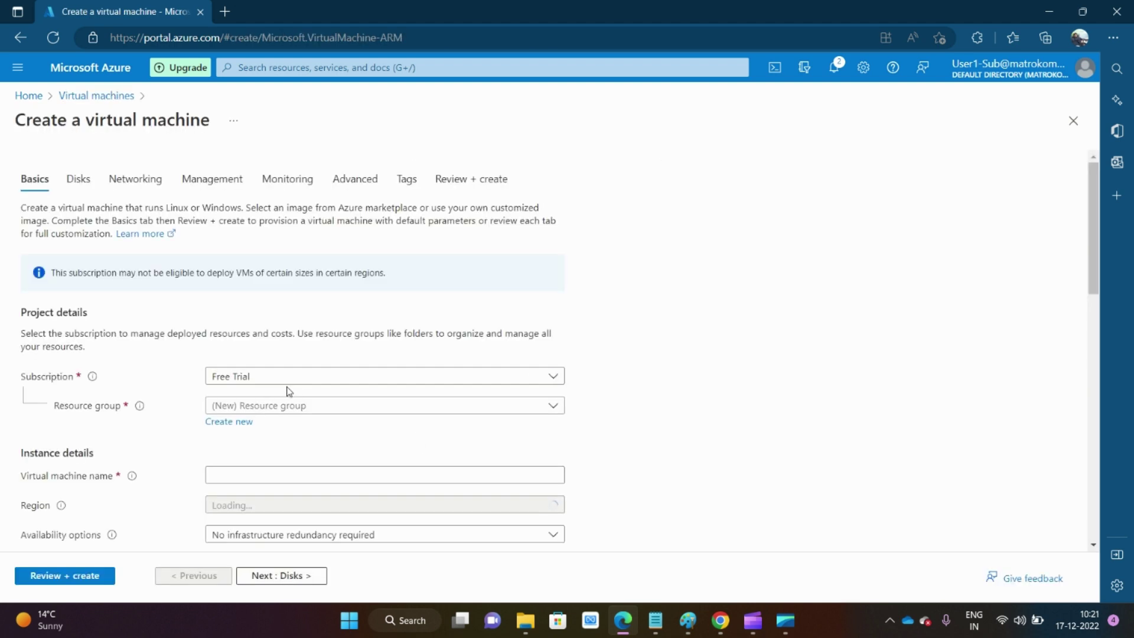
# - Place the new VM in the IT resource group and name it VM1
pyautogui.scroll(-3, 331, 325)
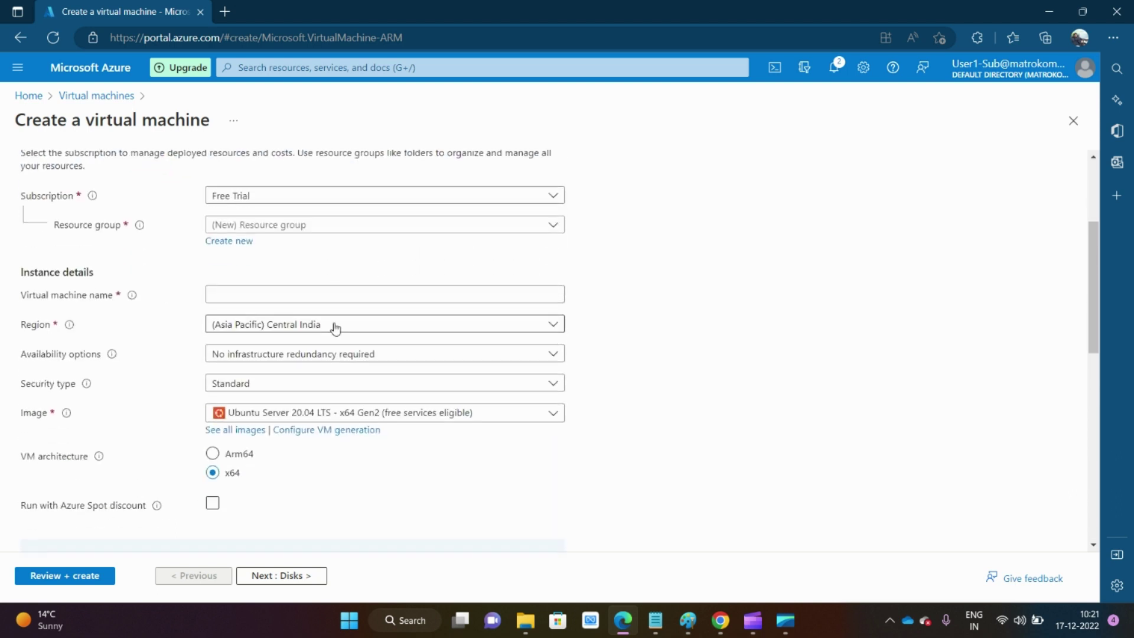
pyautogui.click(321, 196)
pyautogui.click(320, 198)
pyautogui.click(335, 229)
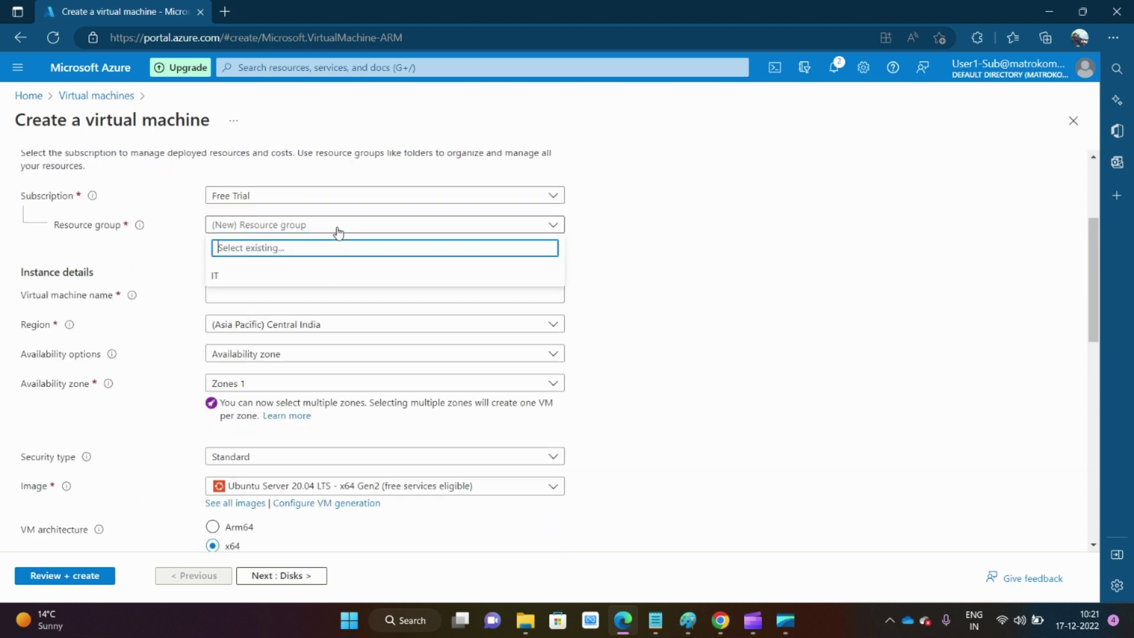
pyautogui.click(240, 280)
pyautogui.click(250, 291)
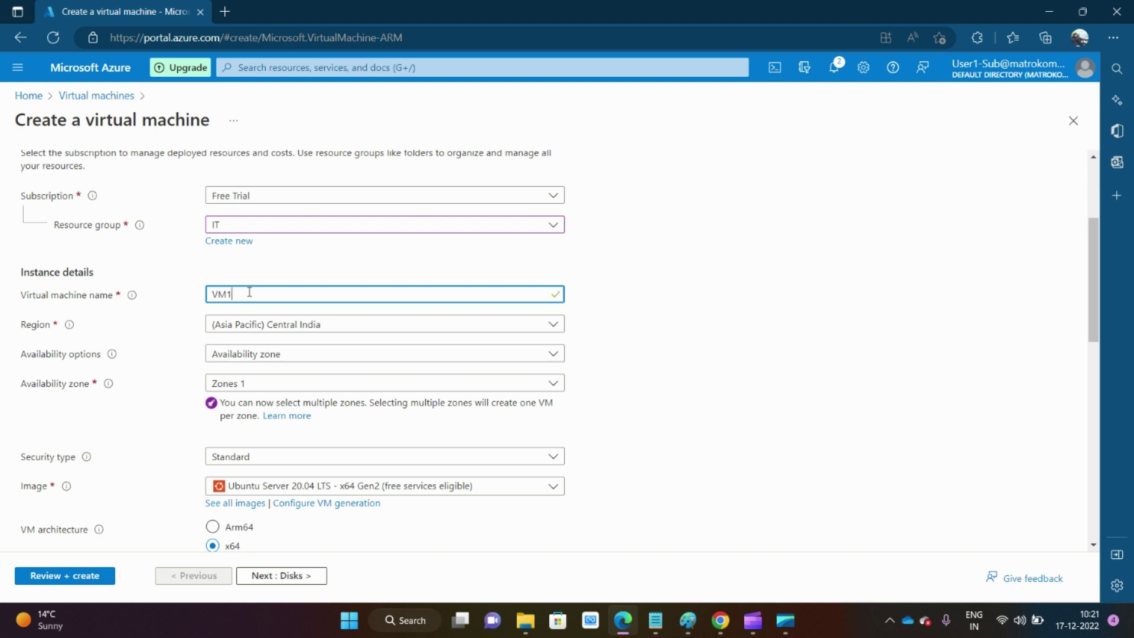
# - Advance past Disks to Review + create for final validation, then switch to Paint
pyautogui.scroll(-1, 291, 334)
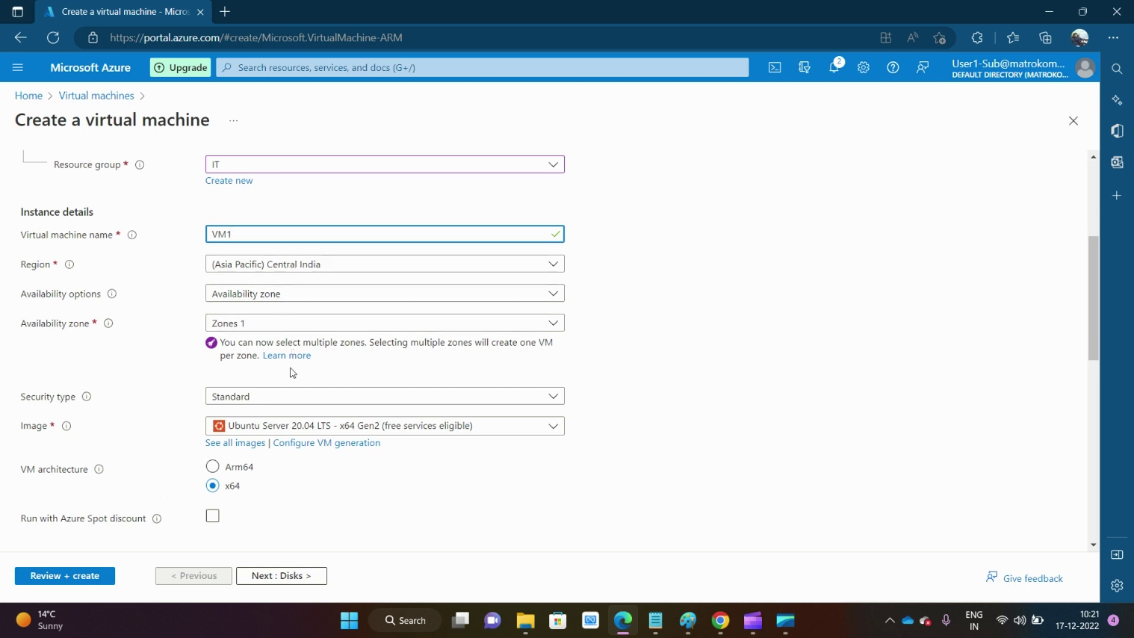
pyautogui.scroll(-1, 290, 381)
pyautogui.scroll(-2, 281, 385)
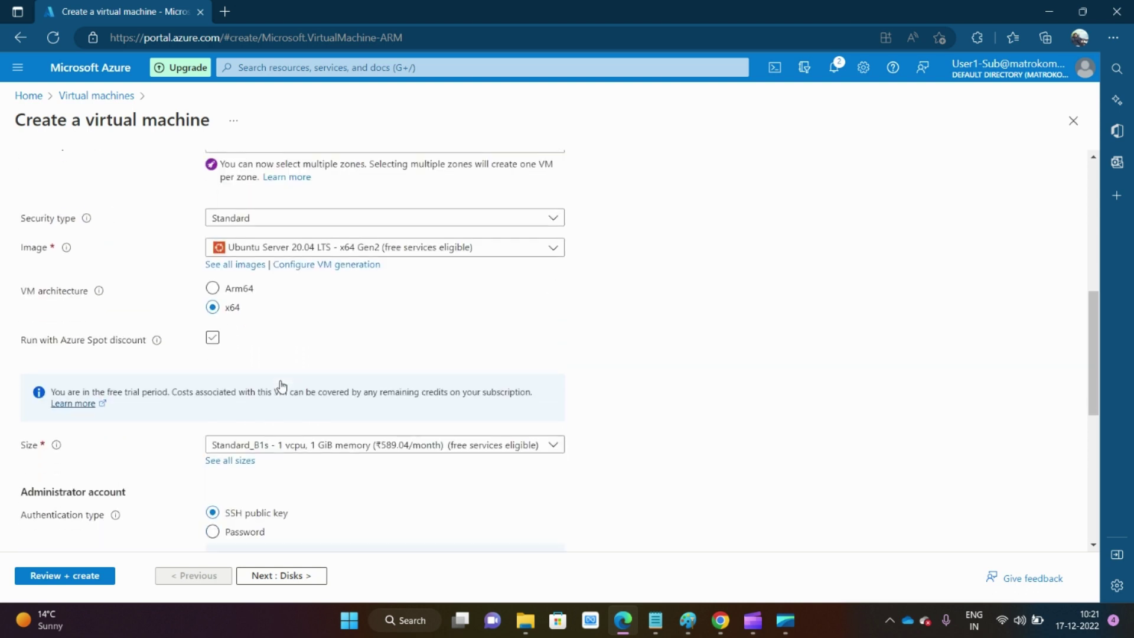
pyautogui.scroll(-3, 321, 342)
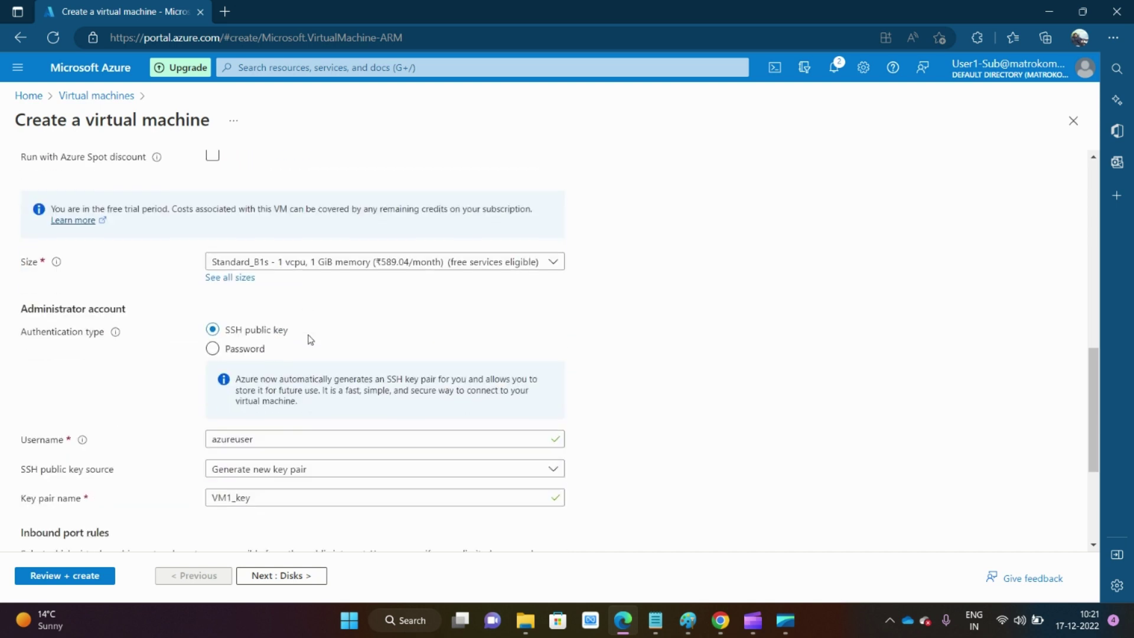
pyautogui.scroll(-4, 301, 334)
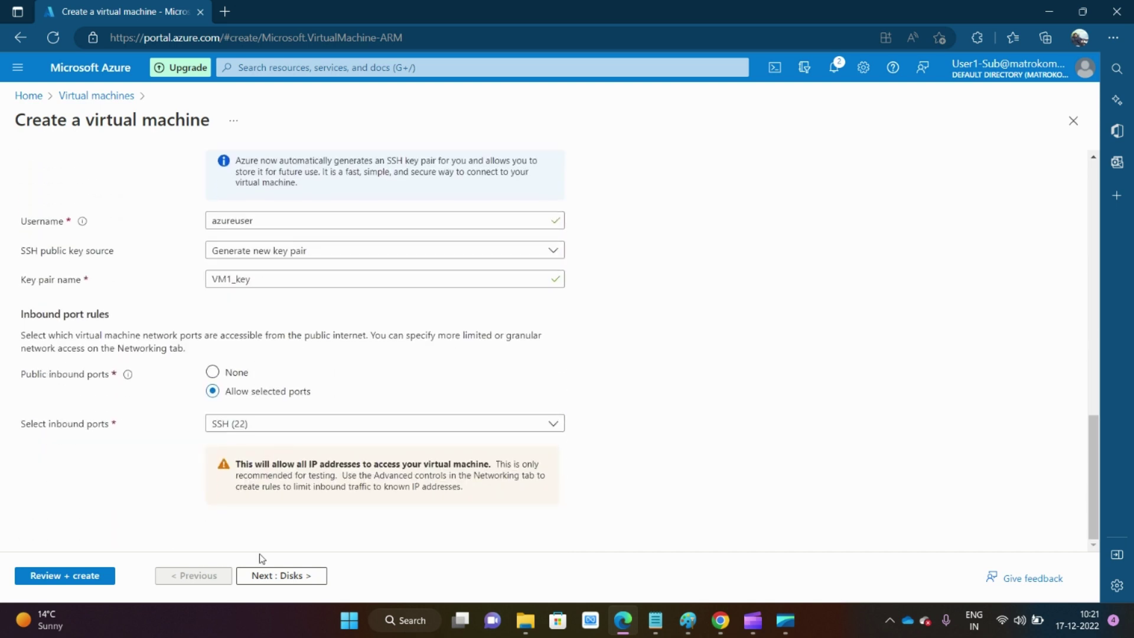
pyautogui.click(284, 575)
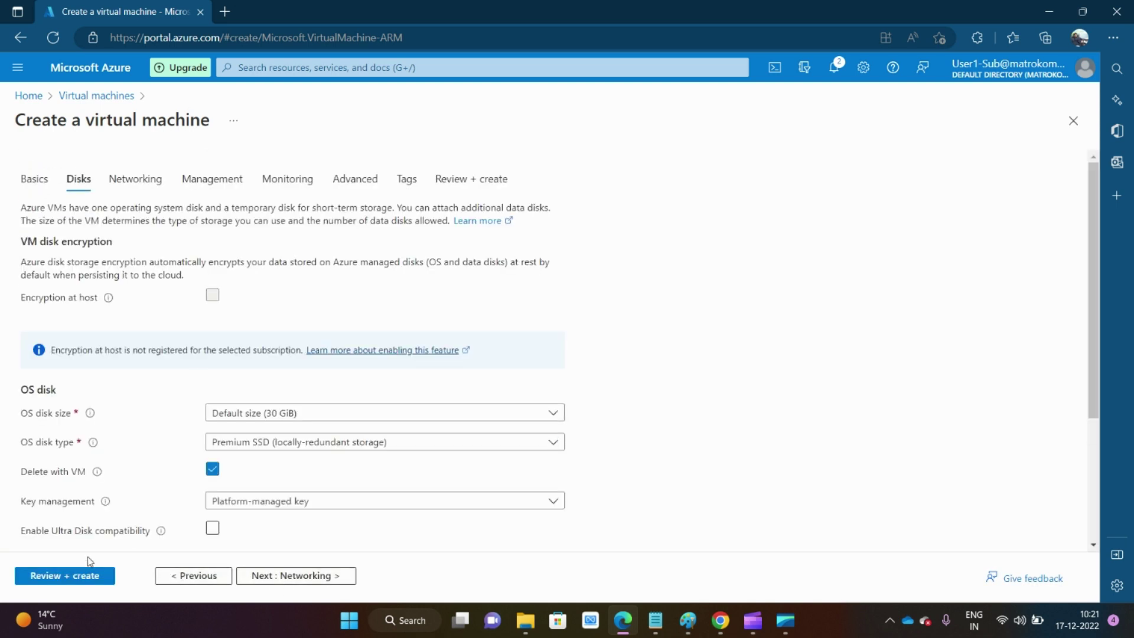
pyautogui.click(83, 574)
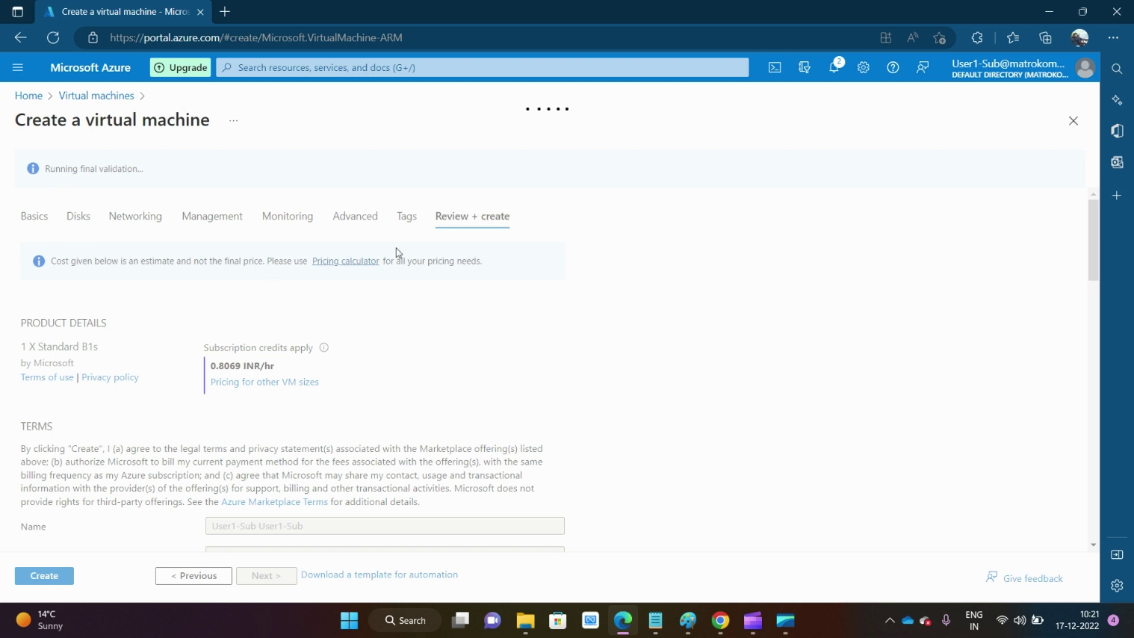
pyautogui.click(687, 620)
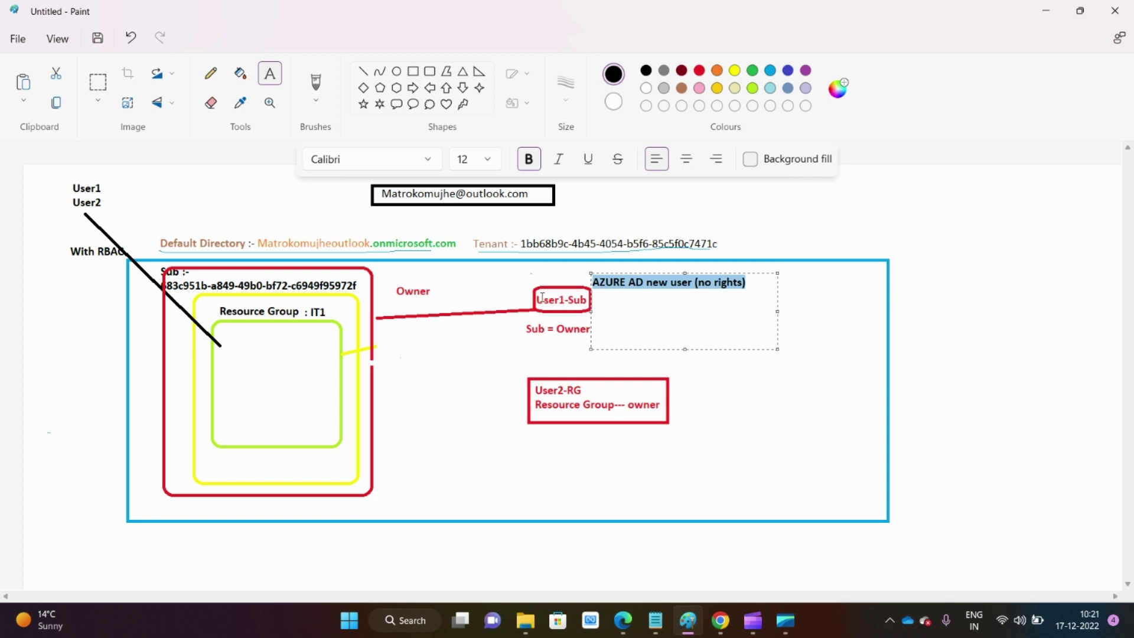
pyautogui.moveTo(602, 299); pyautogui.dragTo(603, 300)
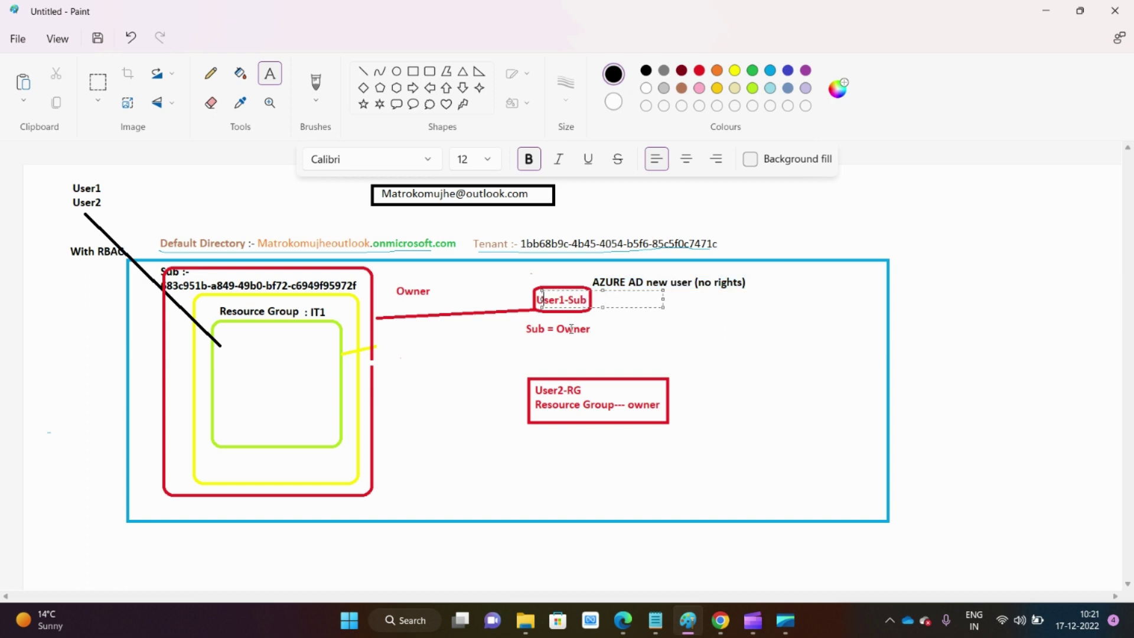
pyautogui.click(533, 327)
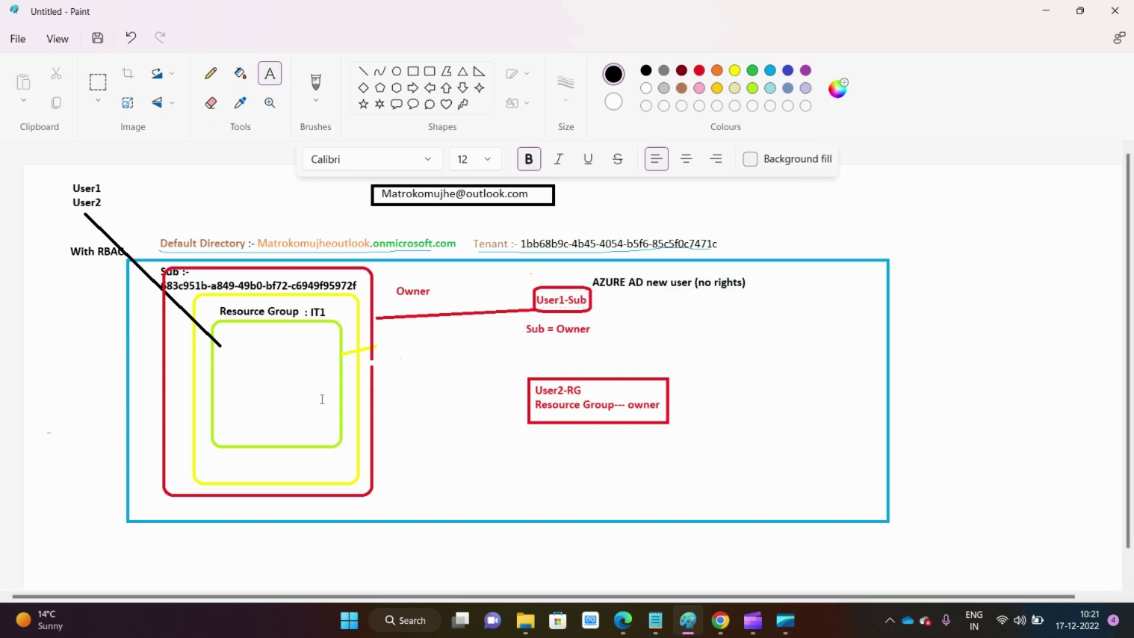
pyautogui.moveTo(593, 281)
pyautogui.mouseDown()
pyautogui.moveTo(741, 287)
pyautogui.moveTo(745, 300)
pyautogui.mouseUp()
pyautogui.click(755, 319)
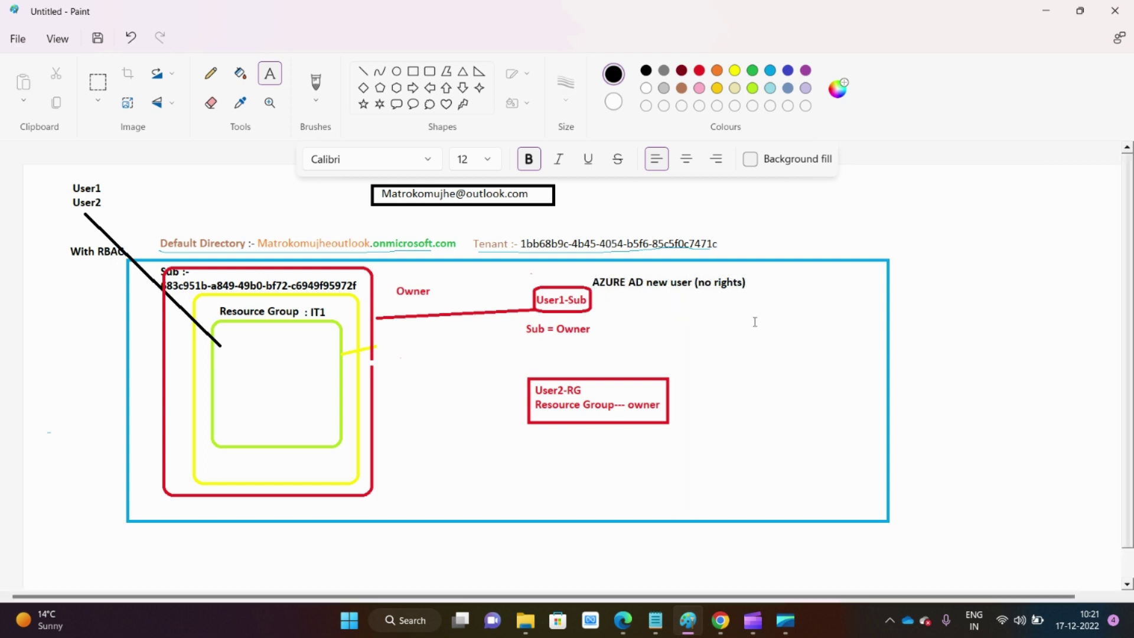
pyautogui.moveTo(591, 273); pyautogui.dragTo(794, 291)
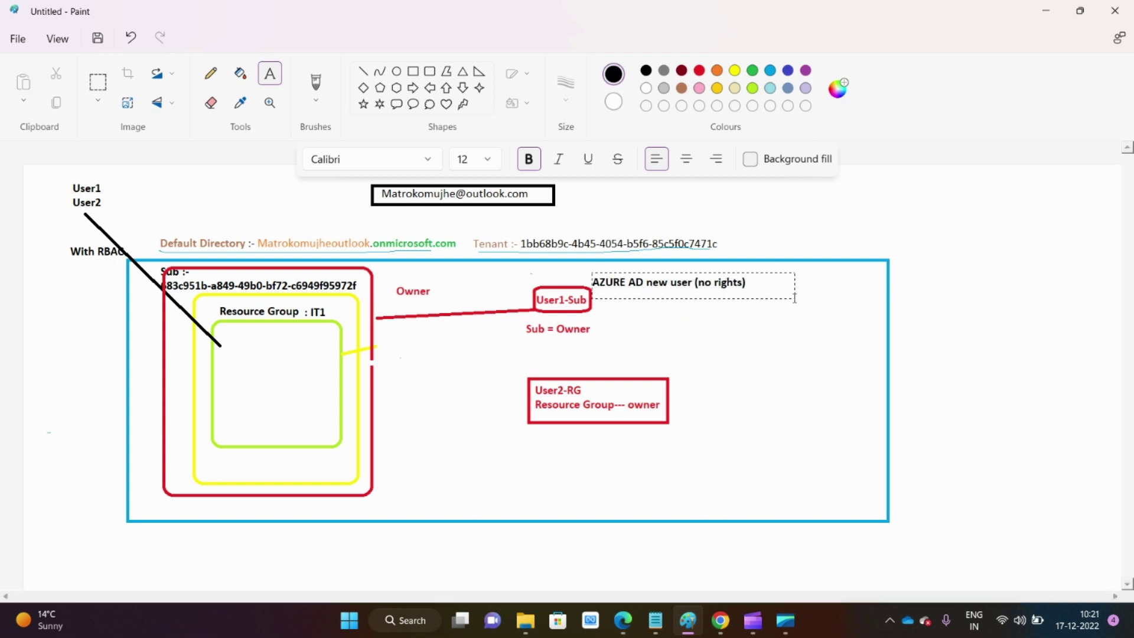
pyautogui.click(742, 329)
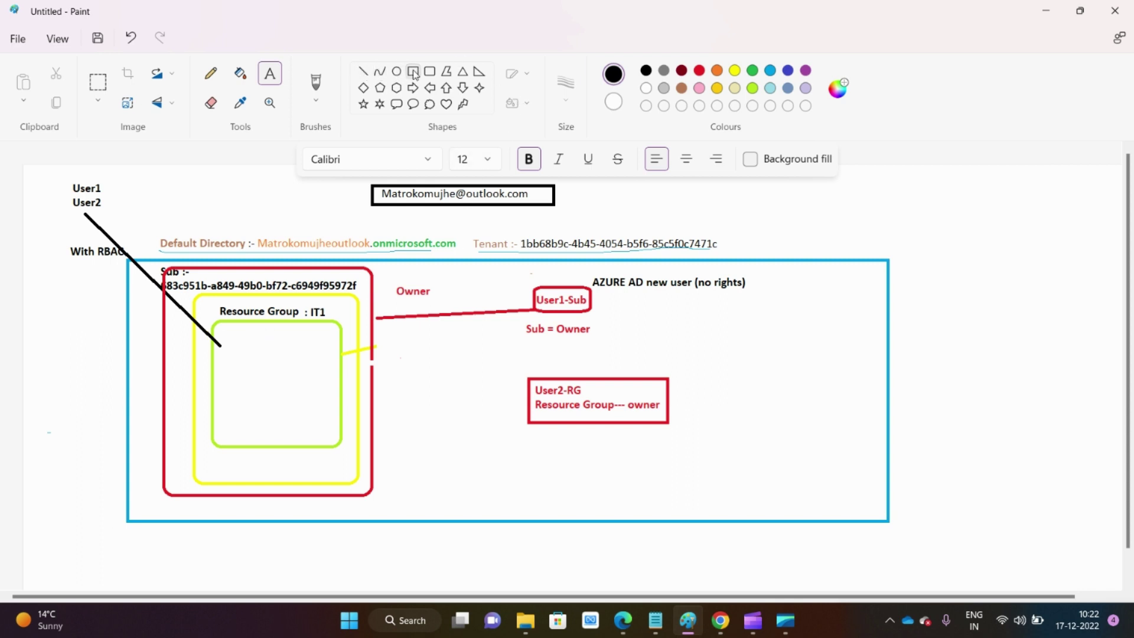
# - Draw a triangle labelled VM1 in the green box and connect it to User1-Sub with a line
pyautogui.click(462, 72)
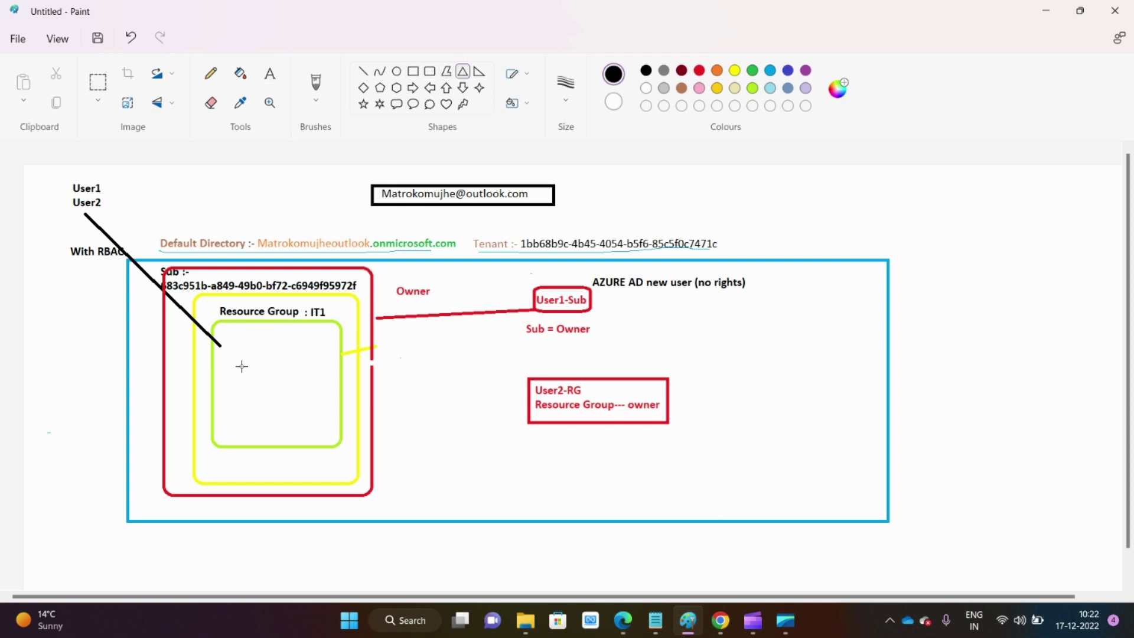
pyautogui.moveTo(241, 366); pyautogui.dragTo(305, 414)
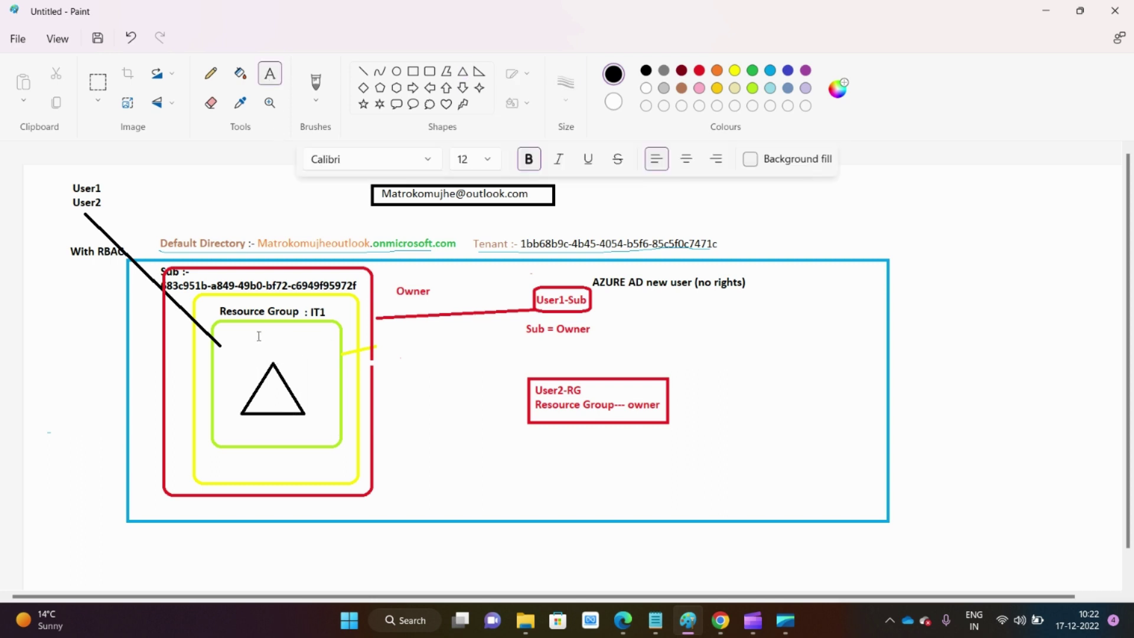
pyautogui.moveTo(258, 337); pyautogui.dragTo(314, 356)
pyautogui.write('VM1')
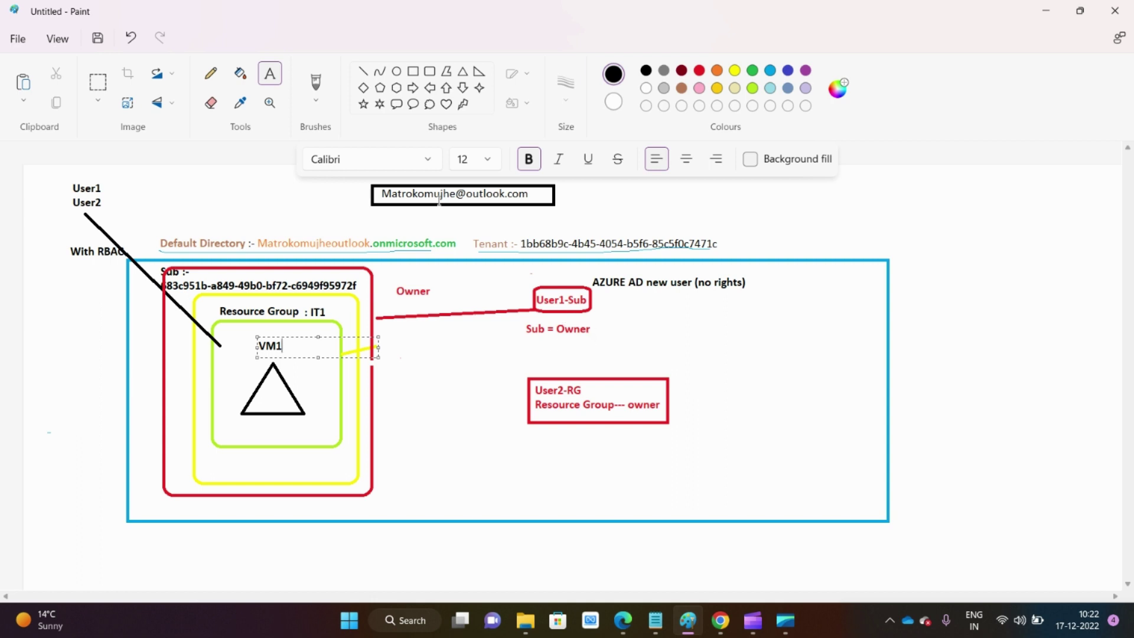
pyautogui.click(363, 72)
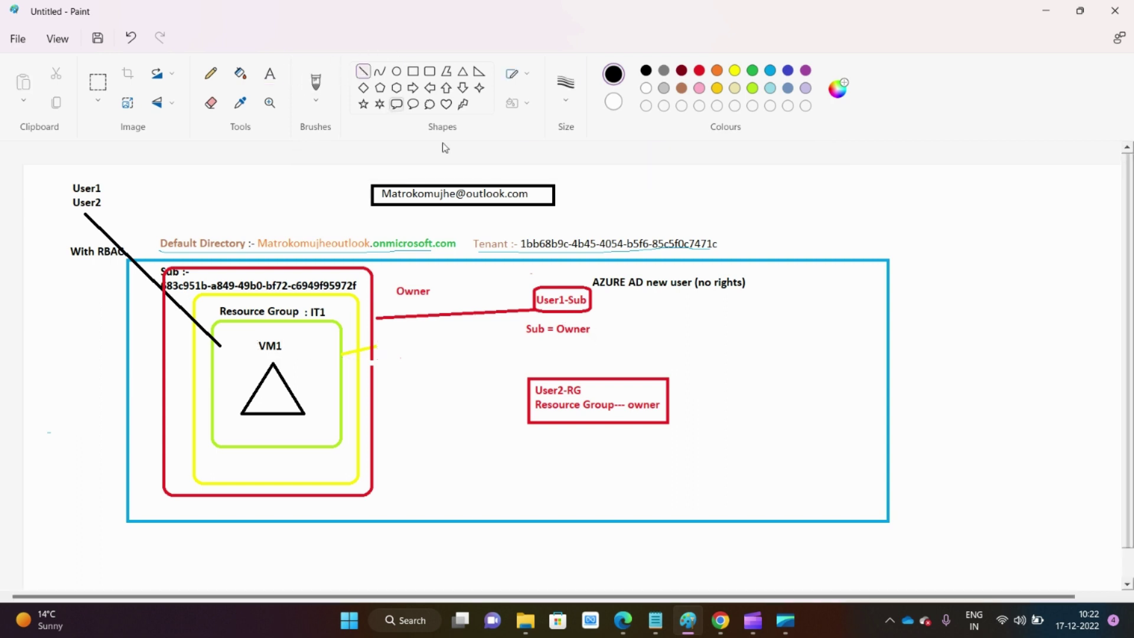
pyautogui.moveTo(541, 307)
pyautogui.mouseDown()
pyautogui.moveTo(397, 337)
pyautogui.moveTo(284, 387)
pyautogui.mouseUp()
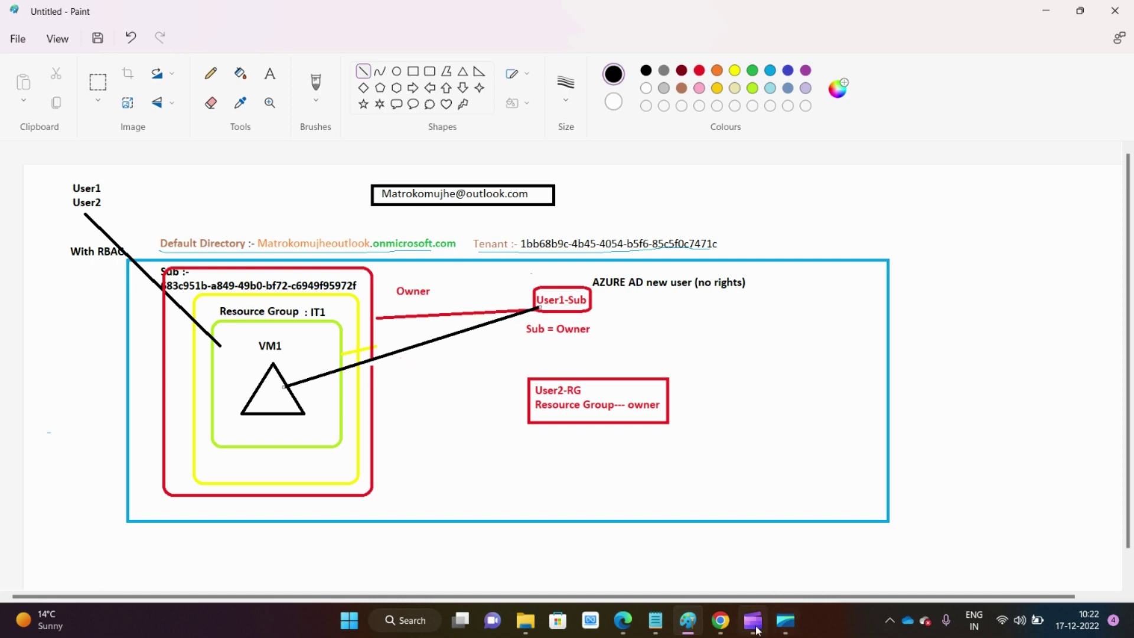
# - Create VM1, downloading the VM1_key.pem private key, then return to the Paint diagram
pyautogui.click(623, 628)
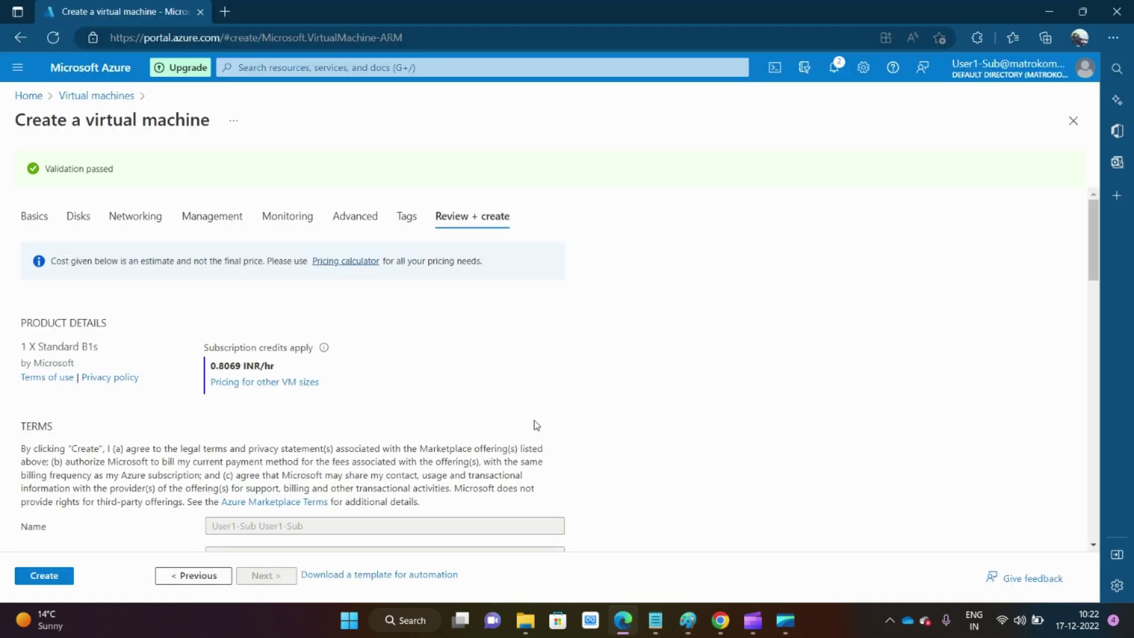
pyautogui.scroll(-4, 147, 509)
pyautogui.scroll(-1, 107, 527)
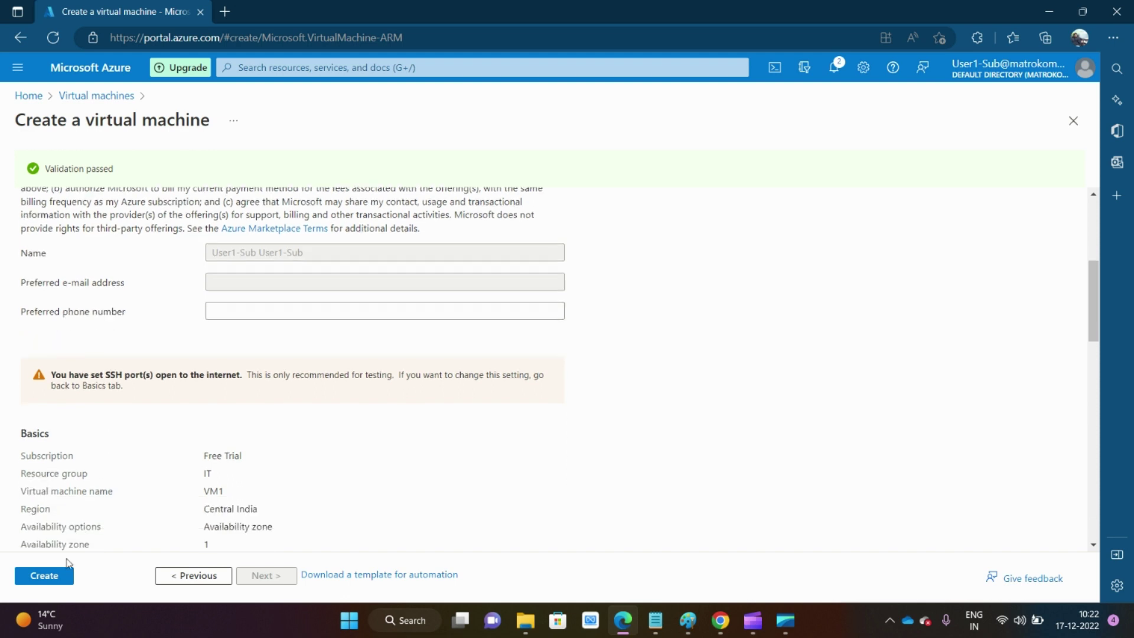
pyautogui.click(44, 575)
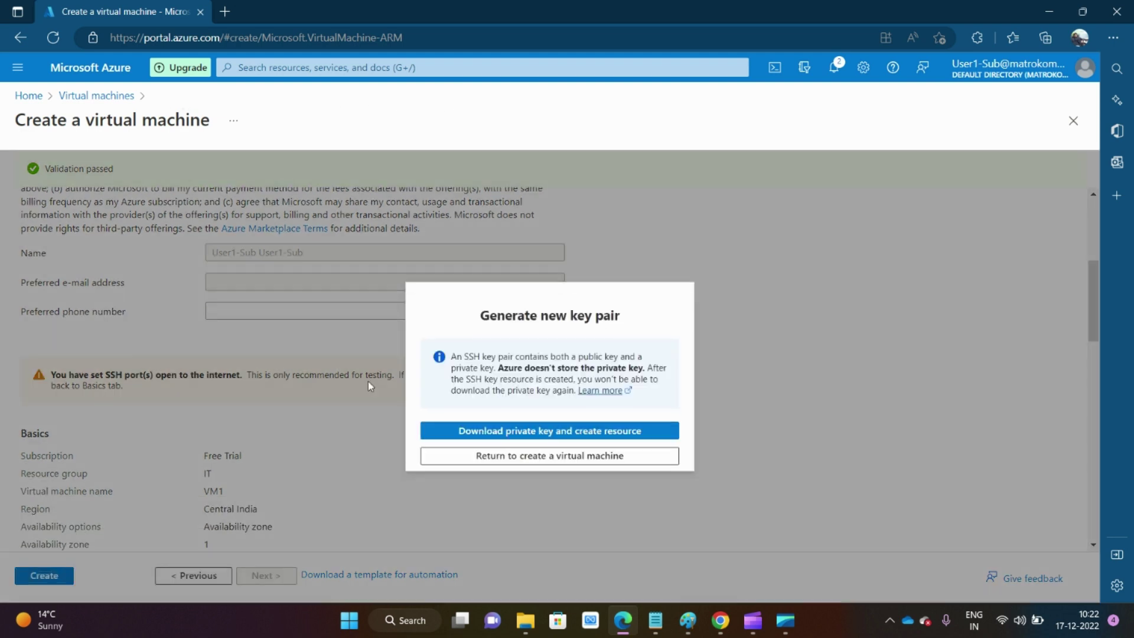
pyautogui.click(544, 437)
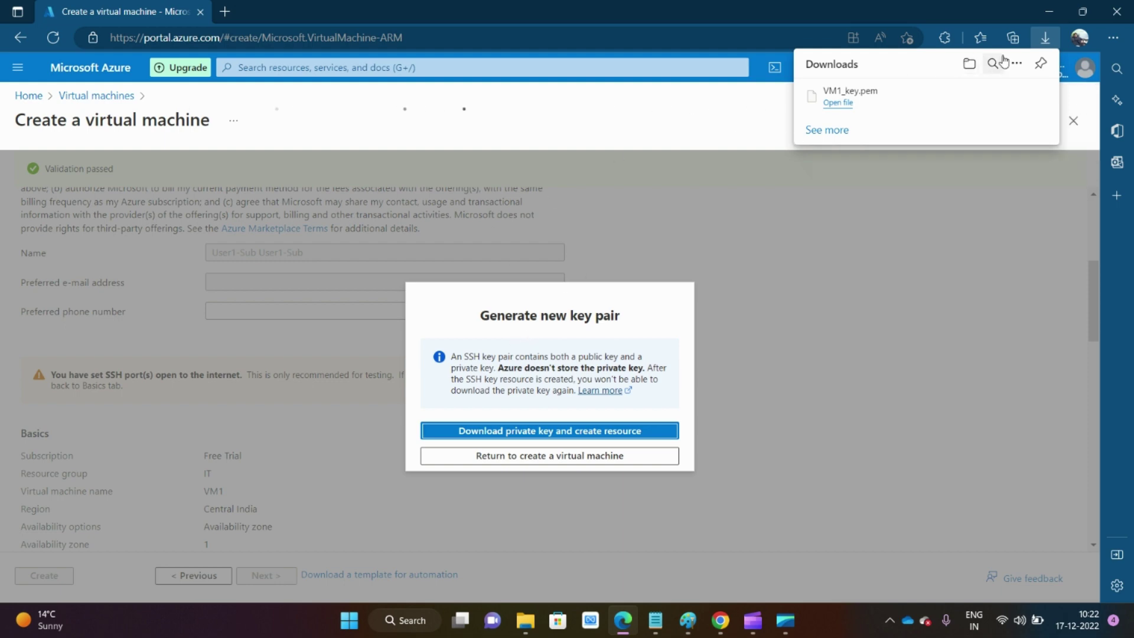
pyautogui.click(603, 122)
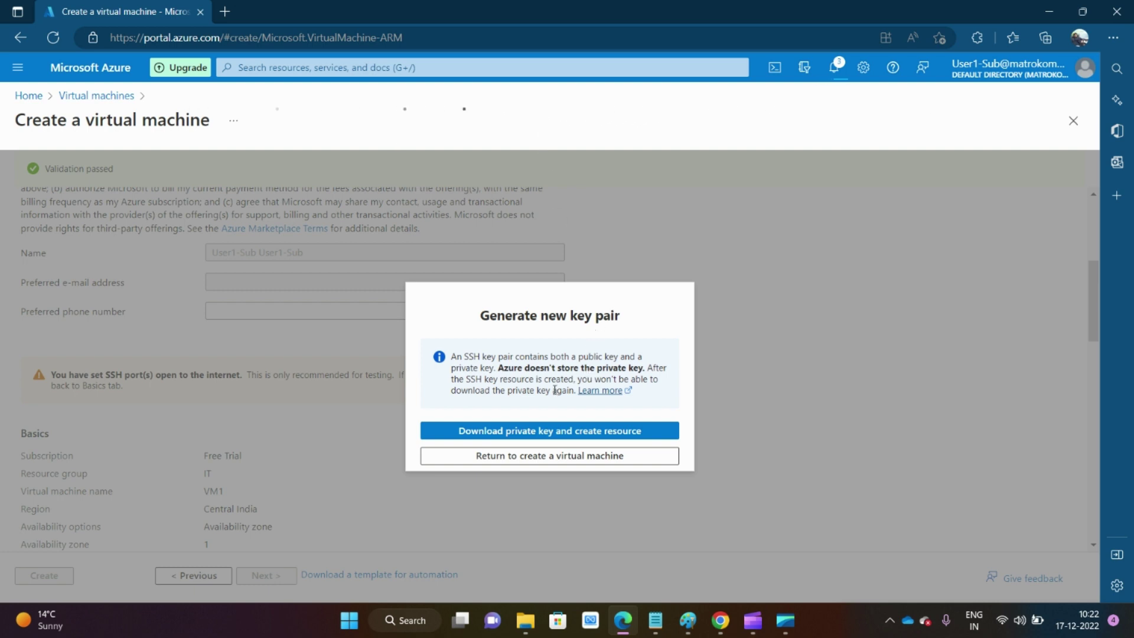
pyautogui.click(558, 427)
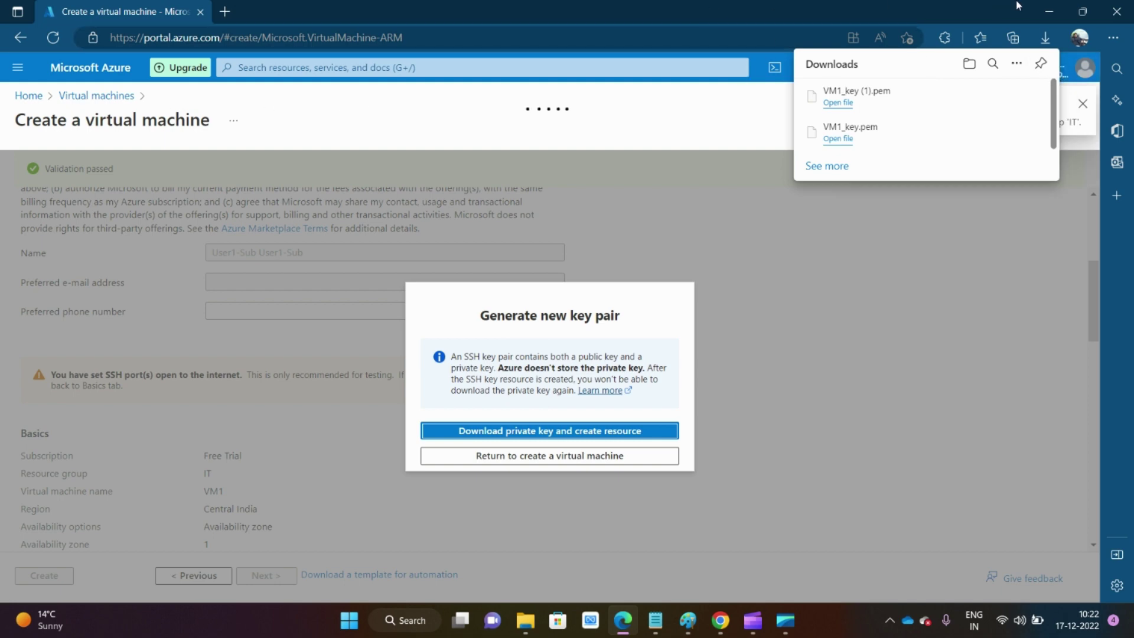
pyautogui.click(1049, 11)
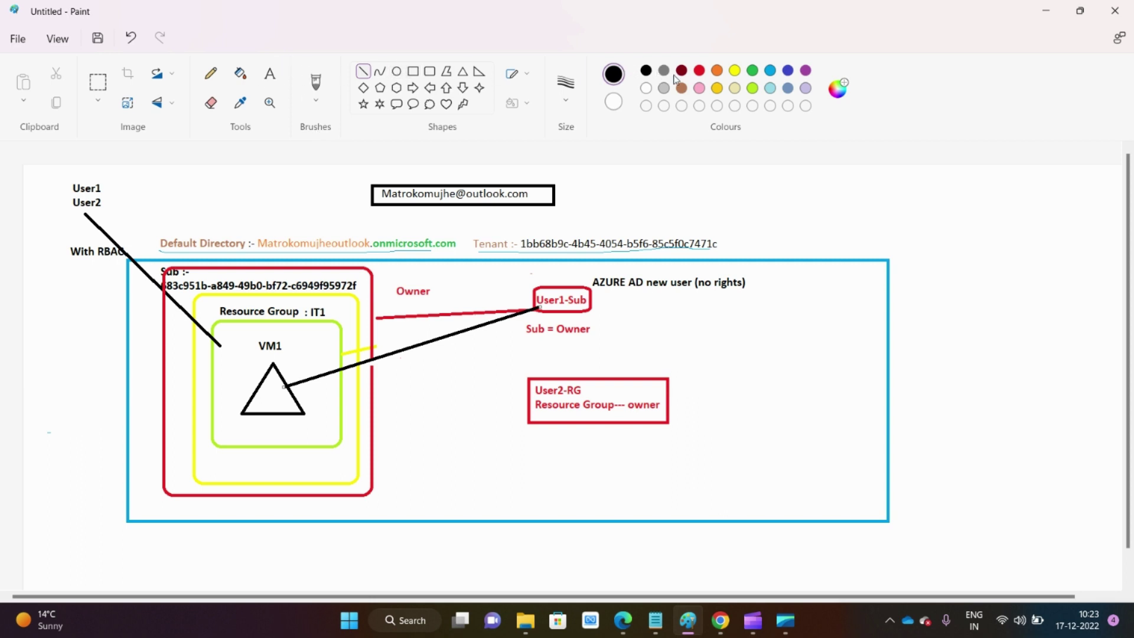
# - Add a text box beside User1-Sub reading 'RG' and 'Resource create' on two lines
pyautogui.click(270, 74)
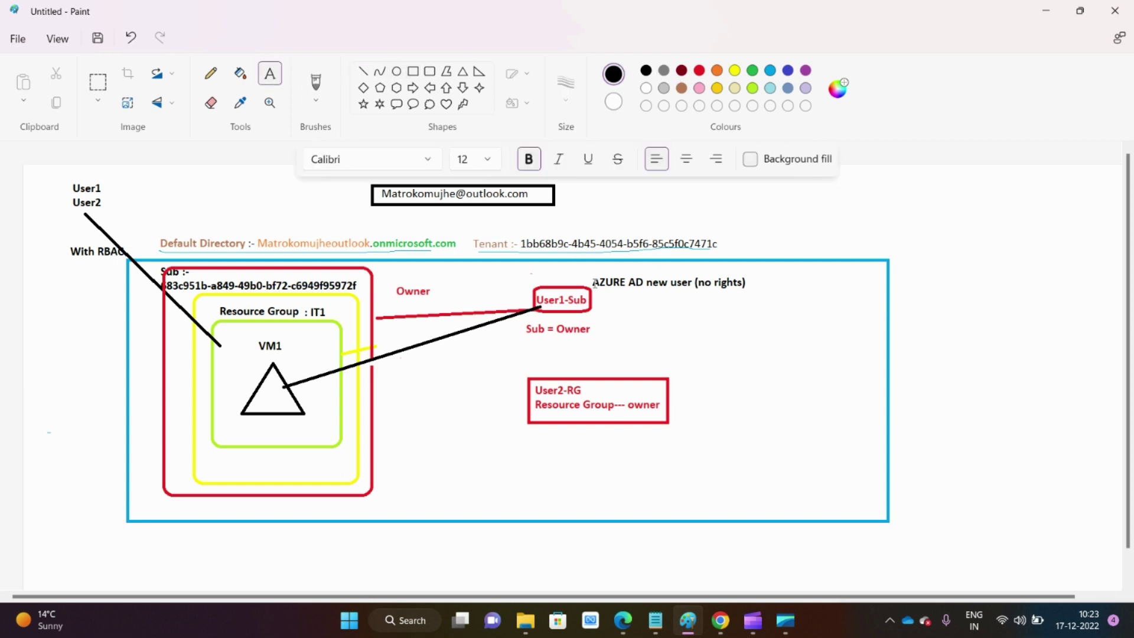
pyautogui.moveTo(589, 274); pyautogui.dragTo(779, 324)
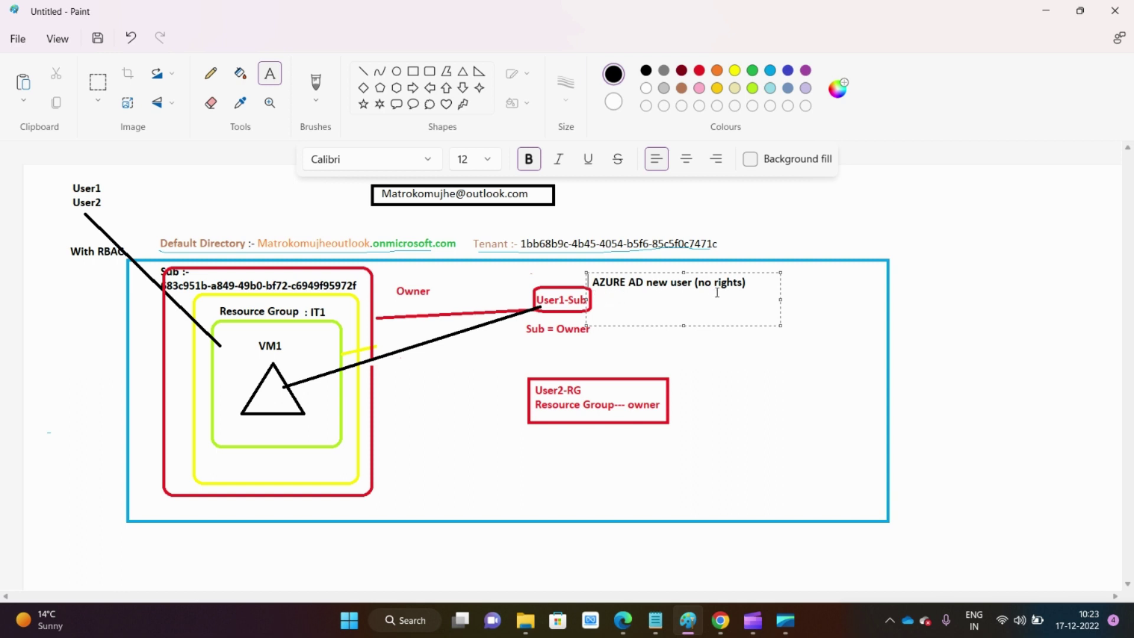
pyautogui.click(723, 378)
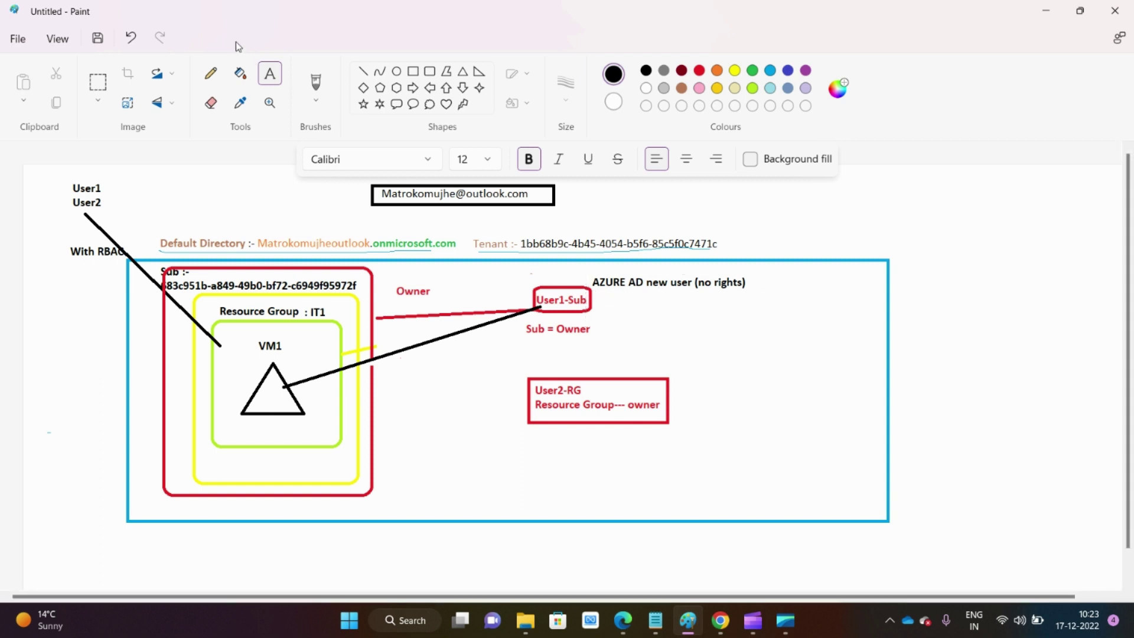
pyautogui.click(271, 78)
pyautogui.moveTo(594, 293); pyautogui.dragTo(734, 337)
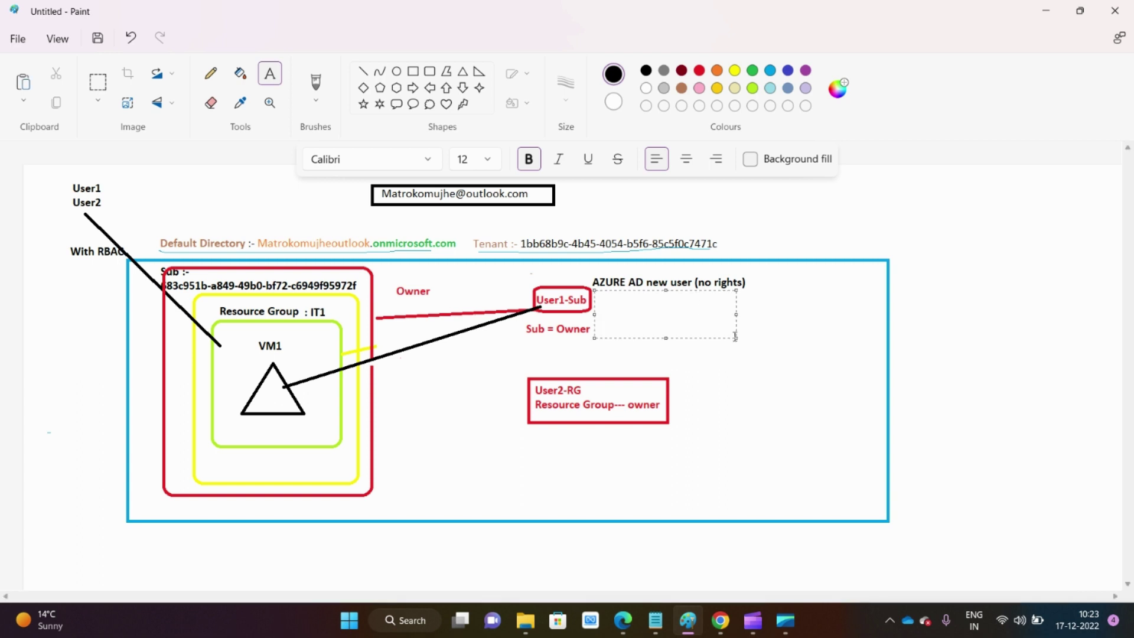
pyautogui.write('RG')
pyautogui.press('Return')
pyautogui.write('Resource')
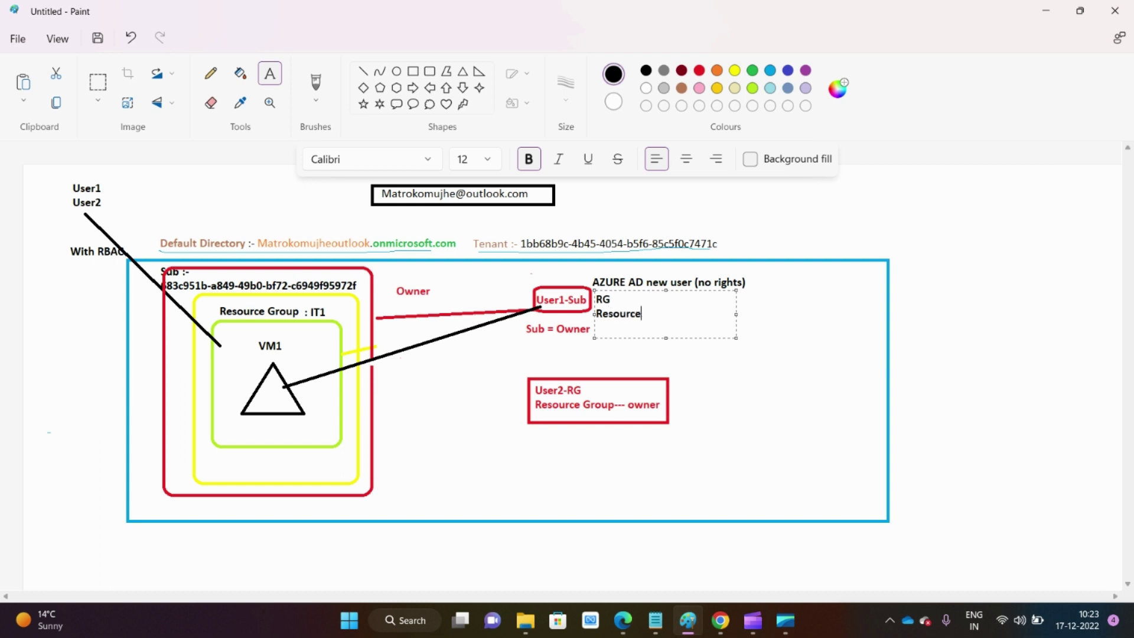
pyautogui.write('create')
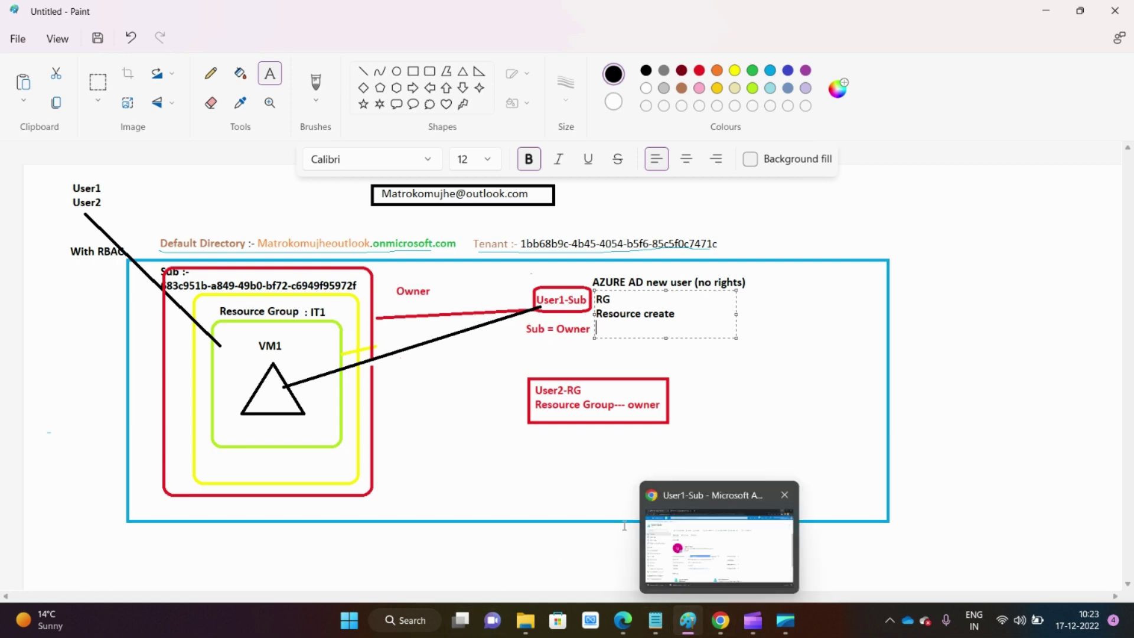
# - Check the deployed VM1's computer name and its Running status in the Virtual machines list
pyautogui.click(623, 620)
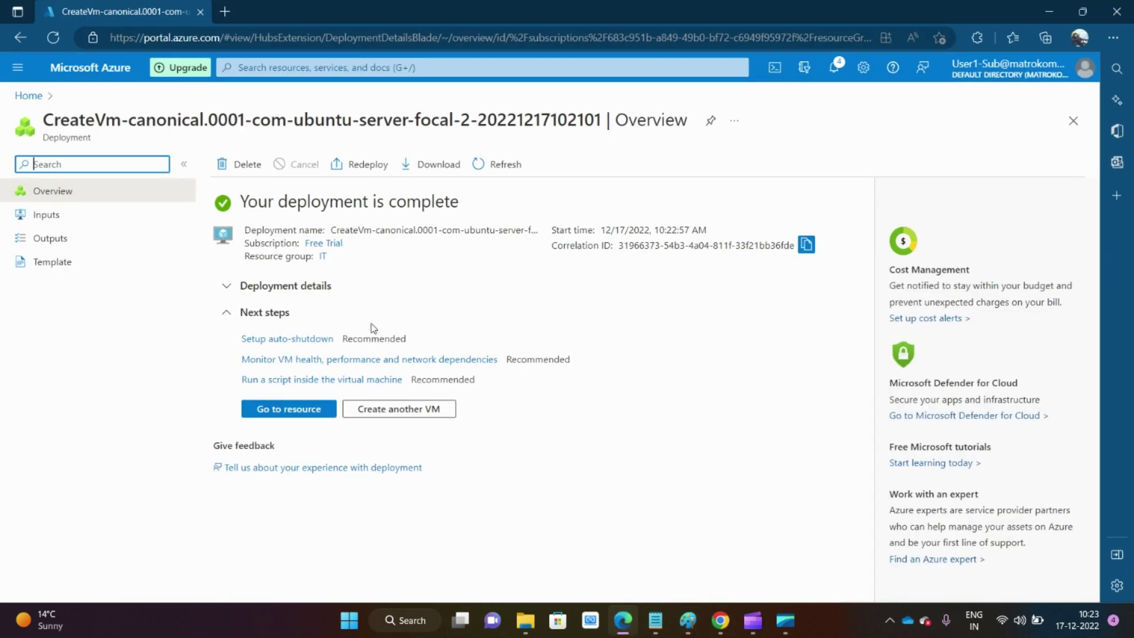
pyautogui.click(295, 416)
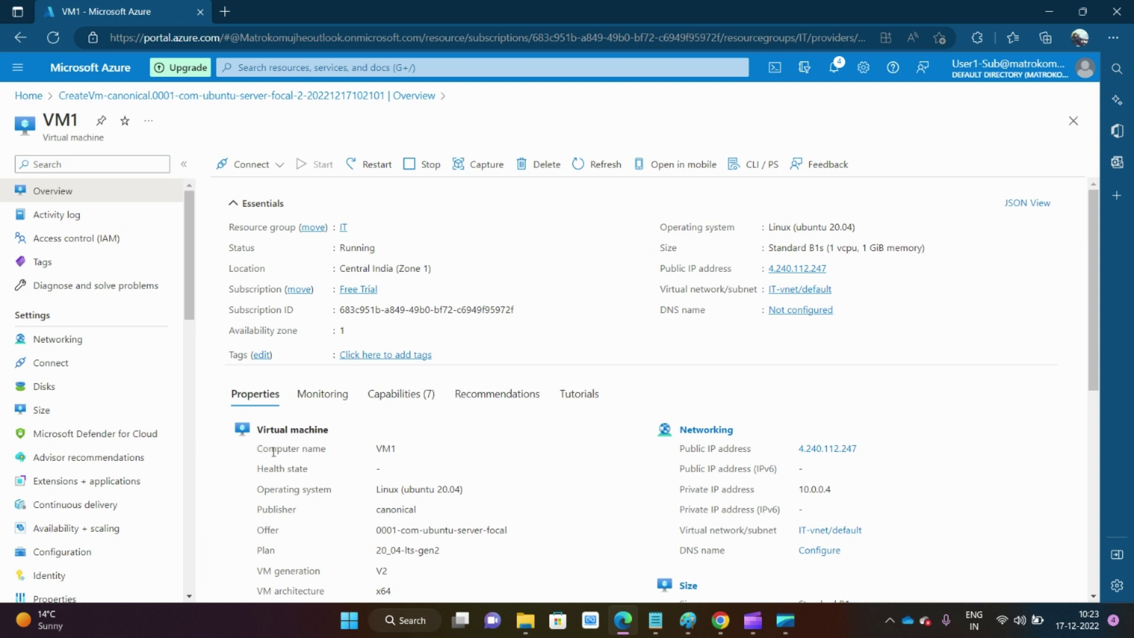
pyautogui.moveTo(263, 449); pyautogui.dragTo(389, 453)
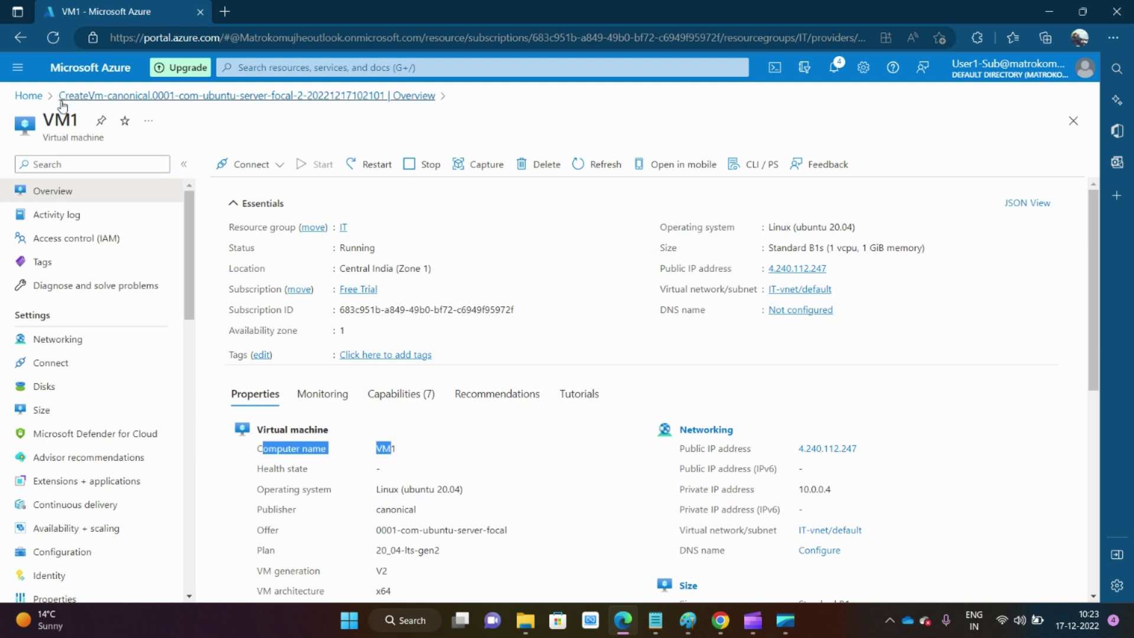
pyautogui.click(33, 105)
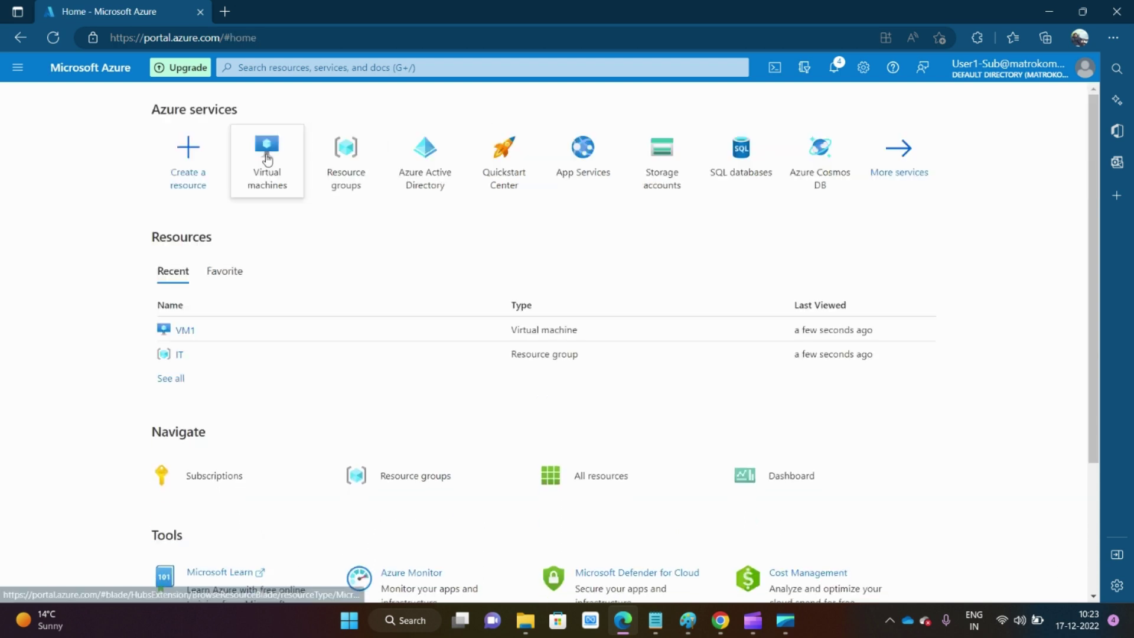
pyautogui.click(266, 155)
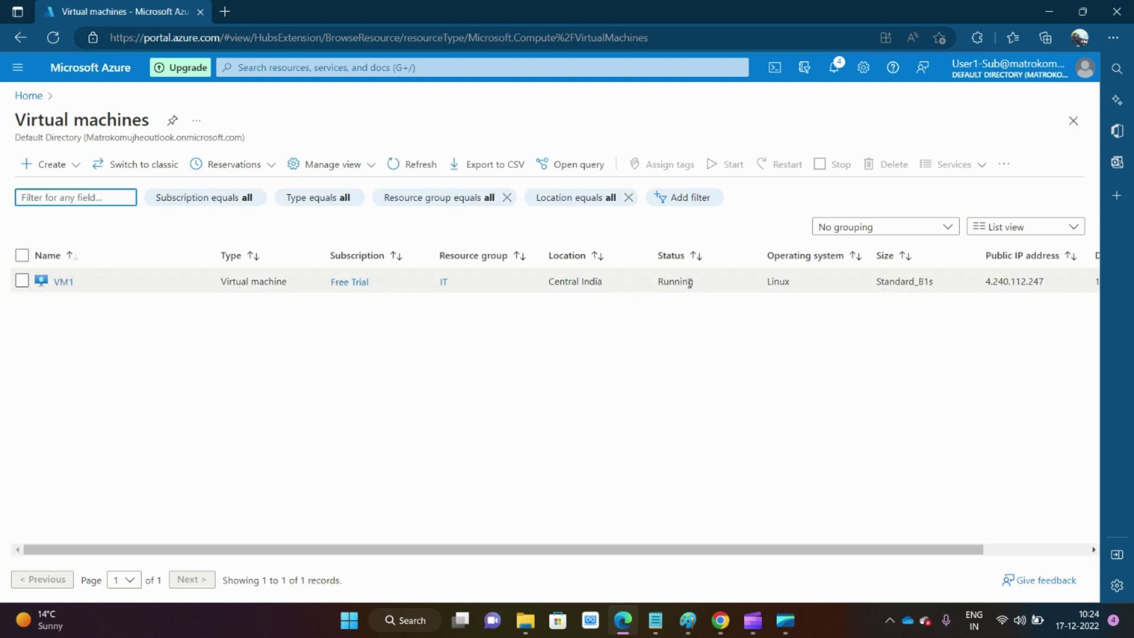
pyautogui.moveTo(700, 281); pyautogui.dragTo(657, 281)
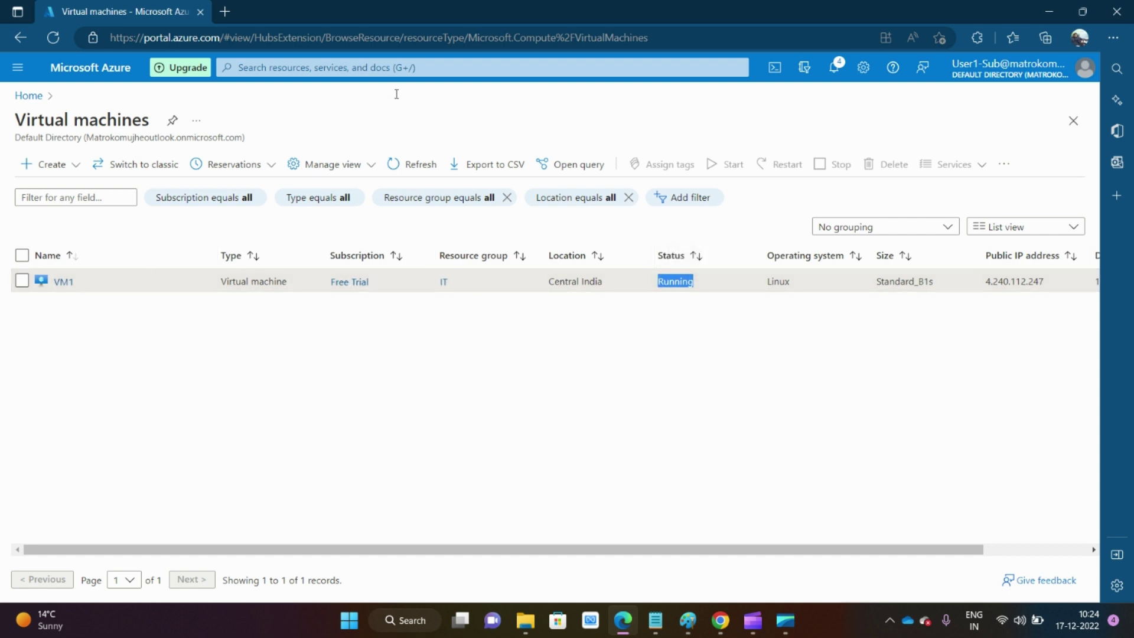
# - Search 'sub' and open the Subscriptions page
pyautogui.click(322, 69)
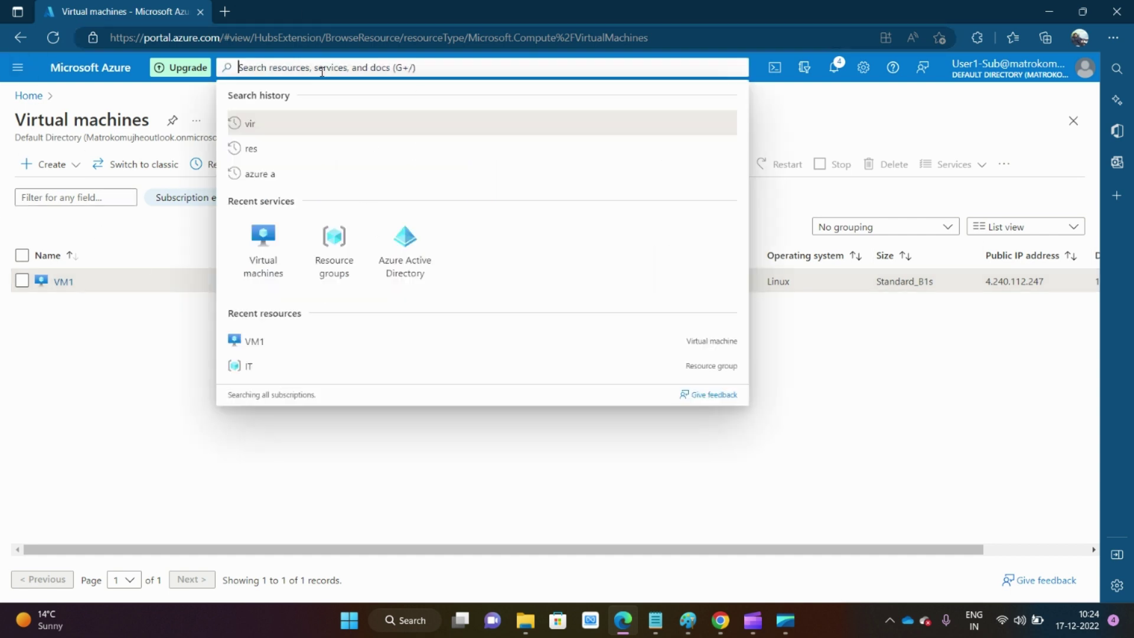
pyautogui.write('sub')
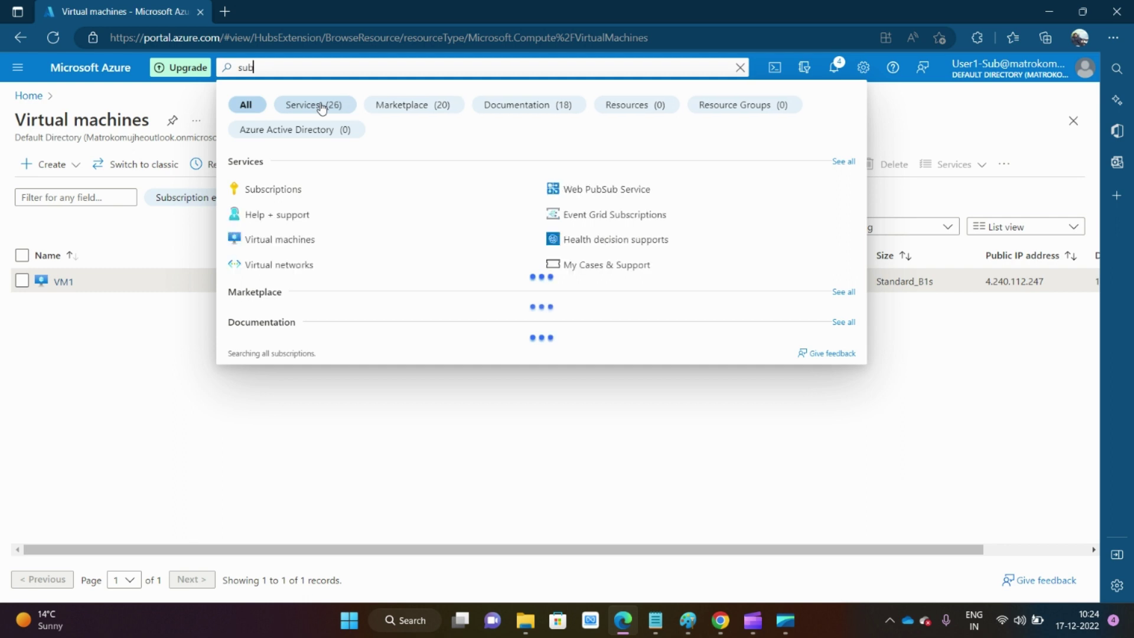
pyautogui.click(260, 190)
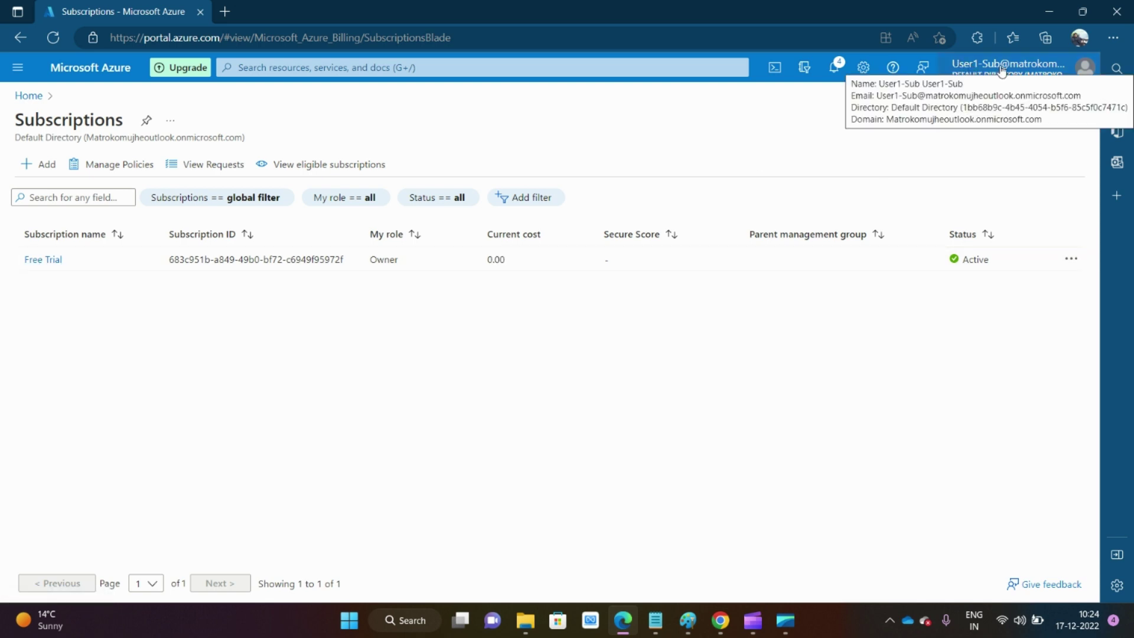
# - In Free Trial's Access control (IAM), start a role assignment with the Contributor role
pyautogui.click(43, 261)
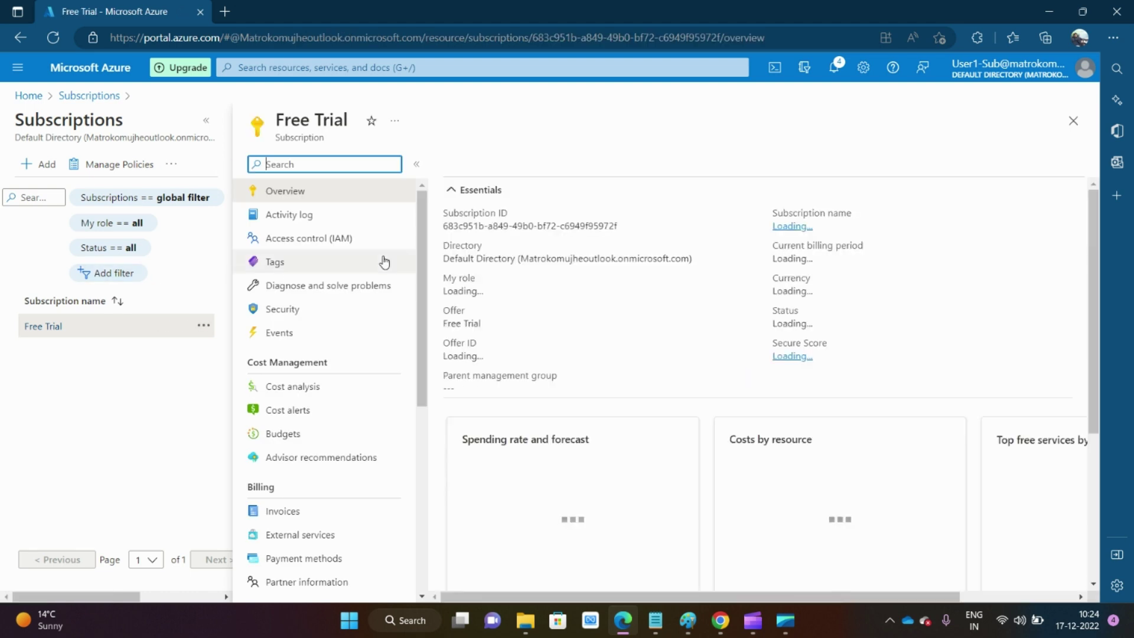
pyautogui.click(303, 241)
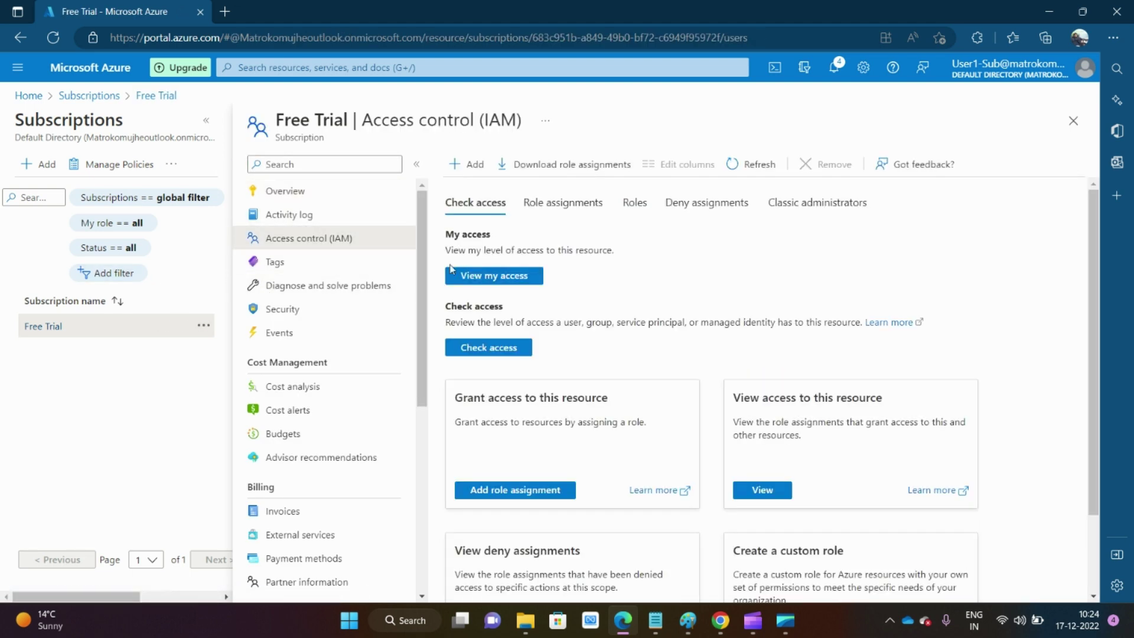
pyautogui.click(463, 166)
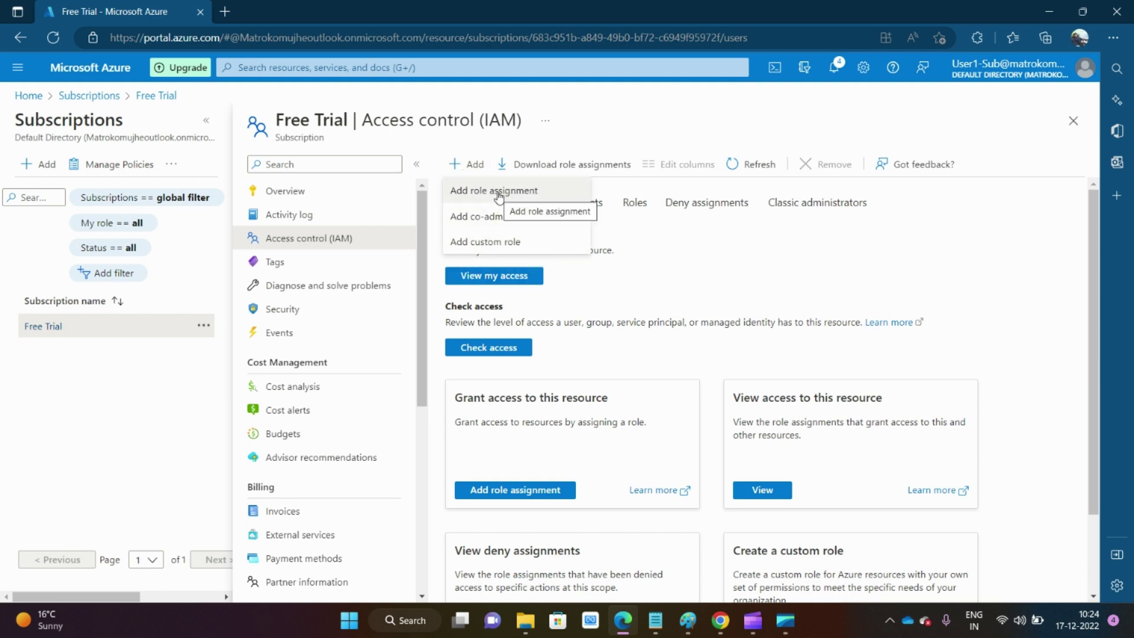
pyautogui.click(498, 191)
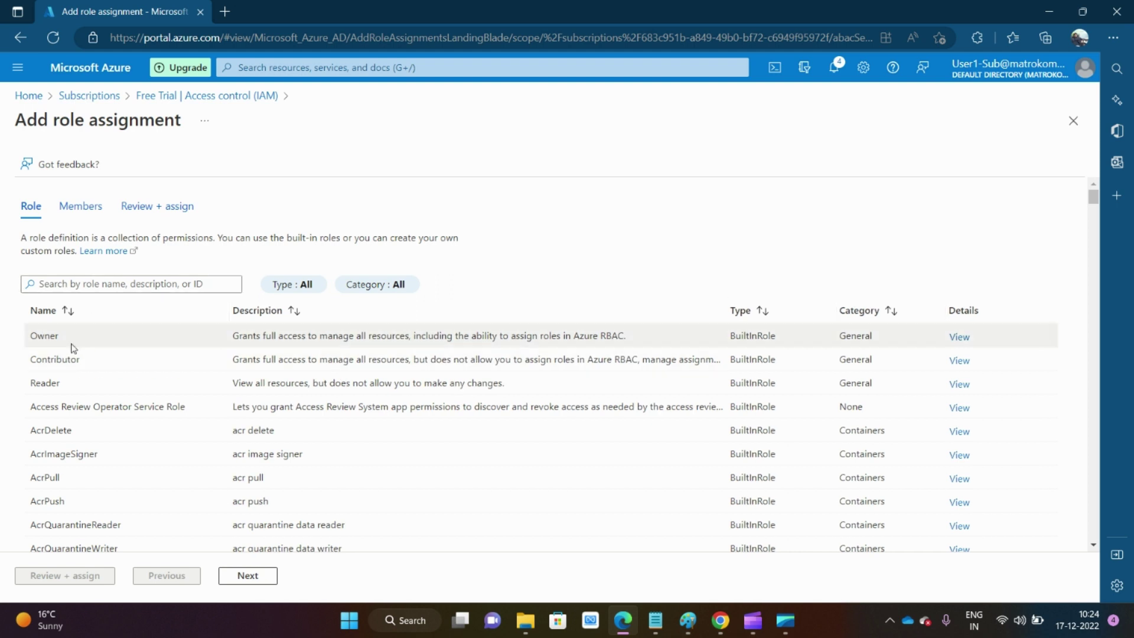
pyautogui.click(83, 363)
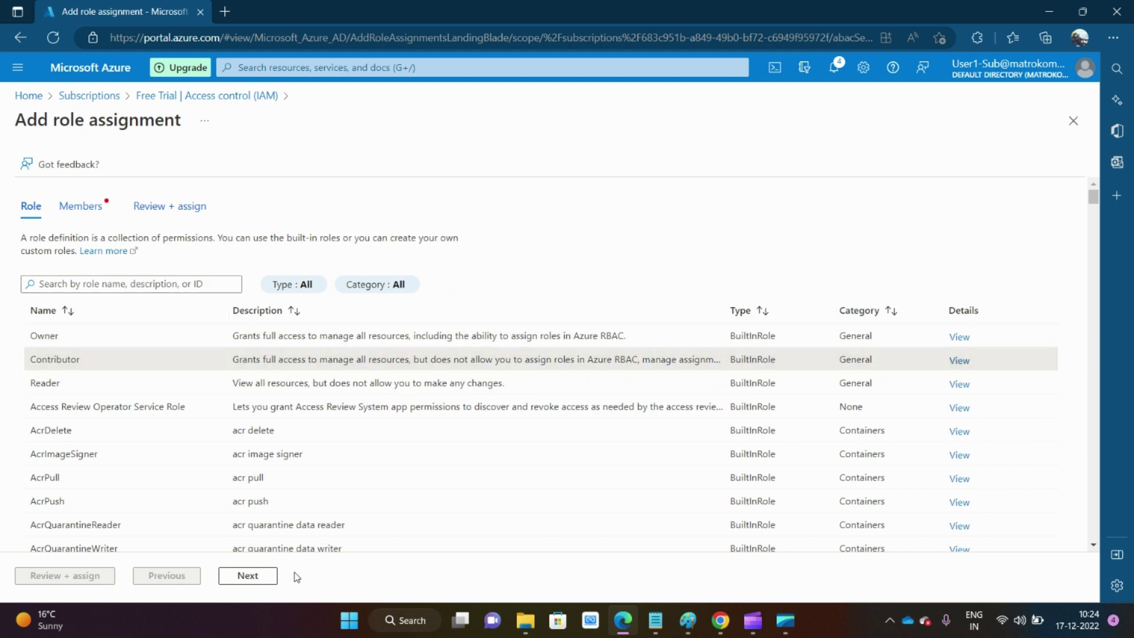
# - Select Tech as the member, review and assign the role, then return to Paint
pyautogui.click(247, 577)
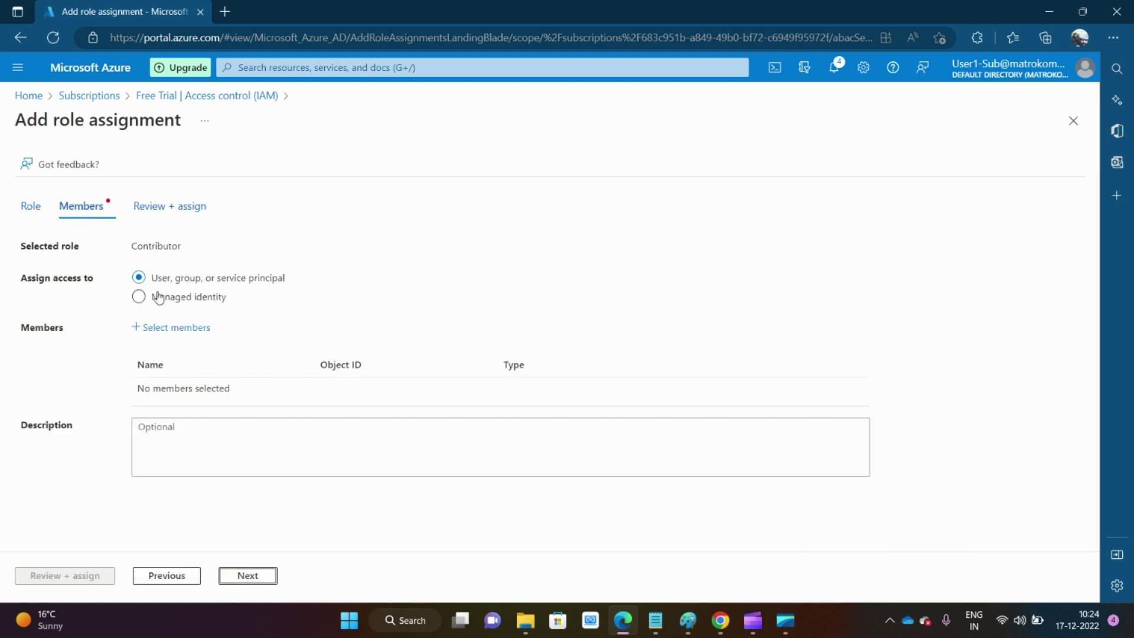
pyautogui.click(173, 328)
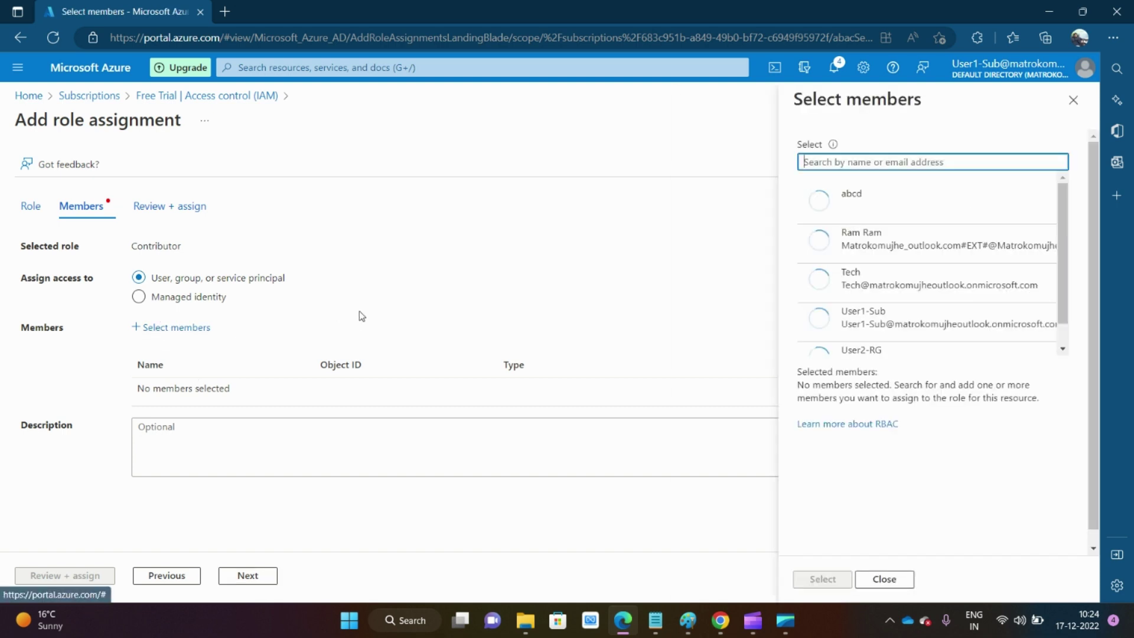
pyautogui.click(874, 296)
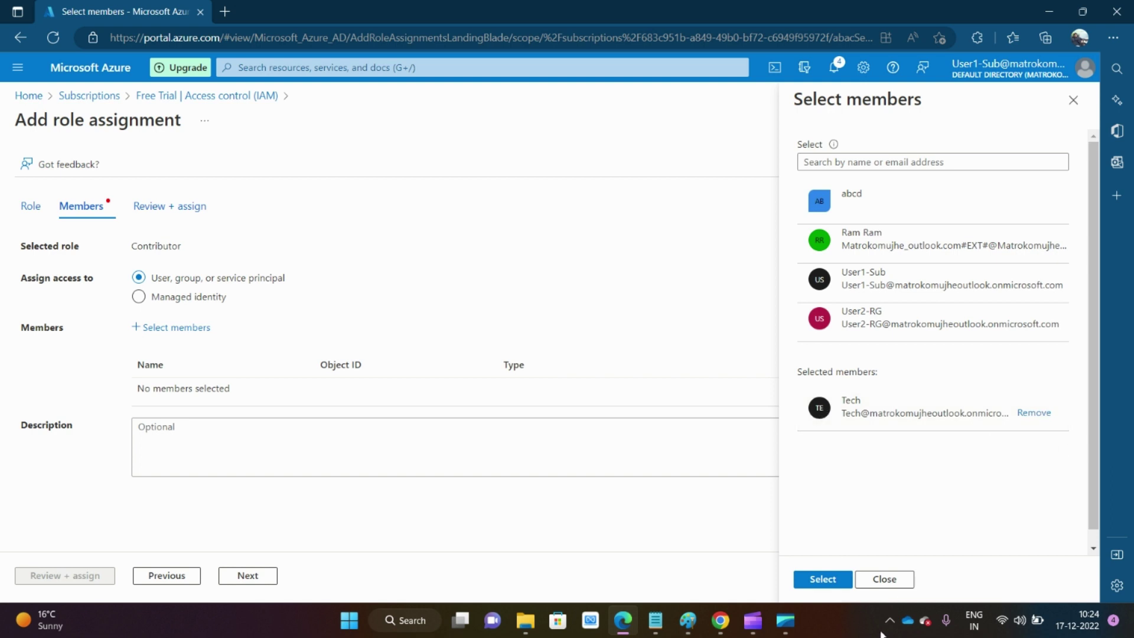
pyautogui.click(809, 579)
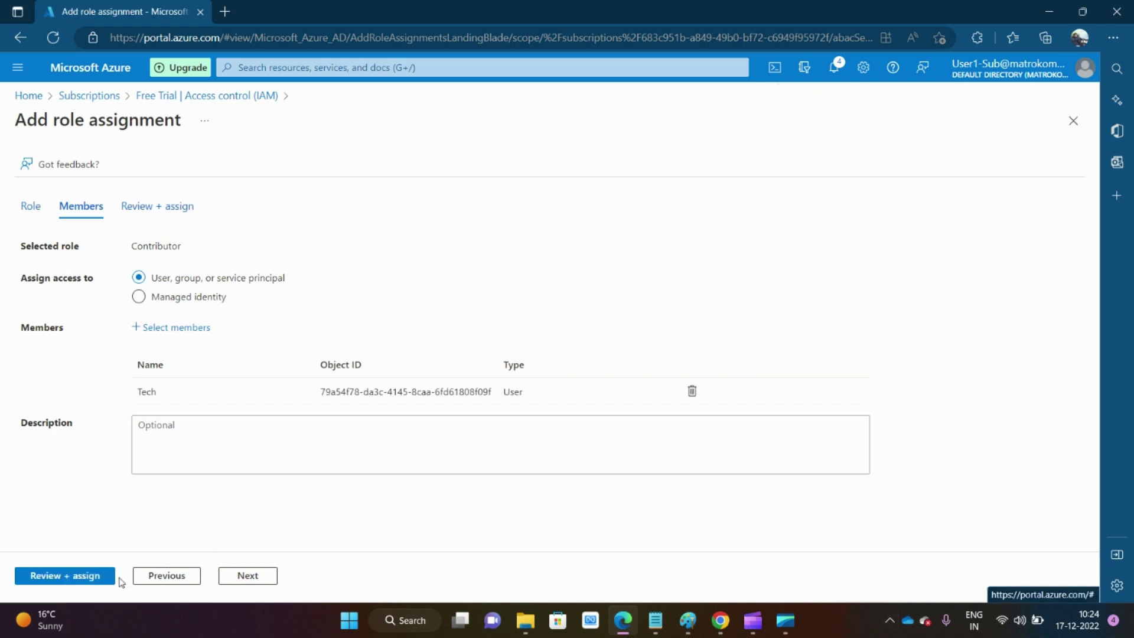
pyautogui.click(80, 582)
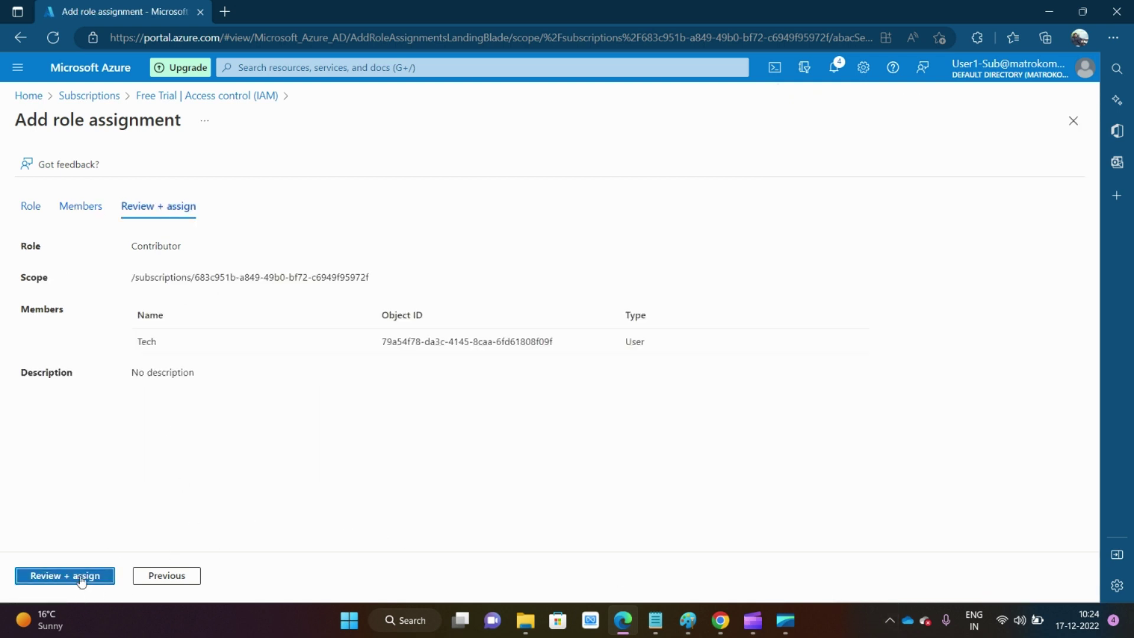
pyautogui.click(86, 577)
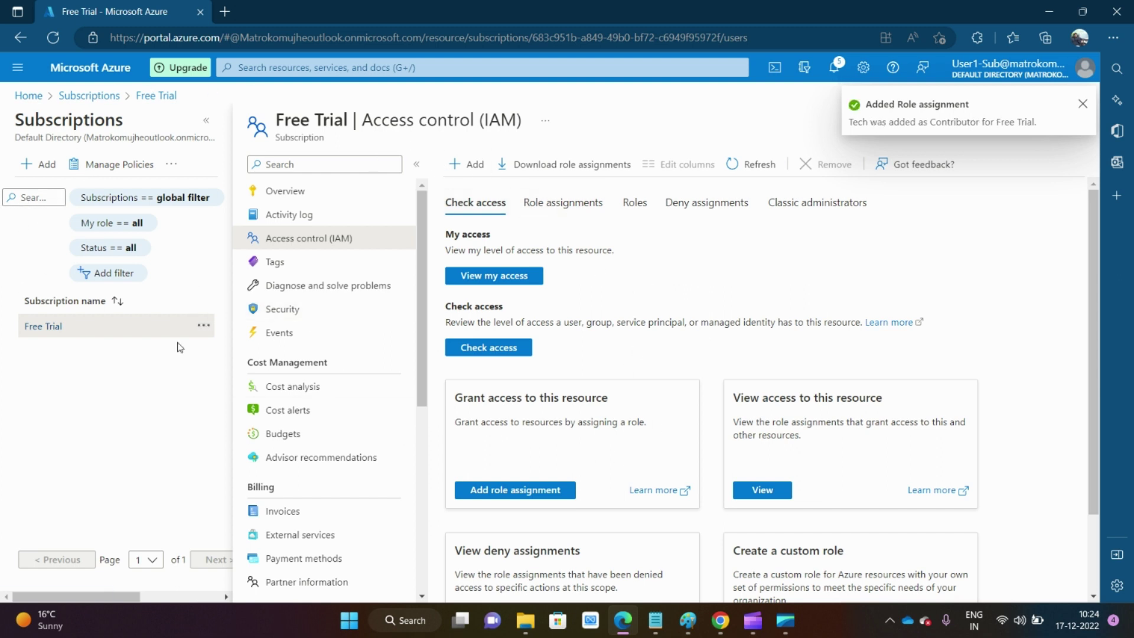
pyautogui.click(1048, 12)
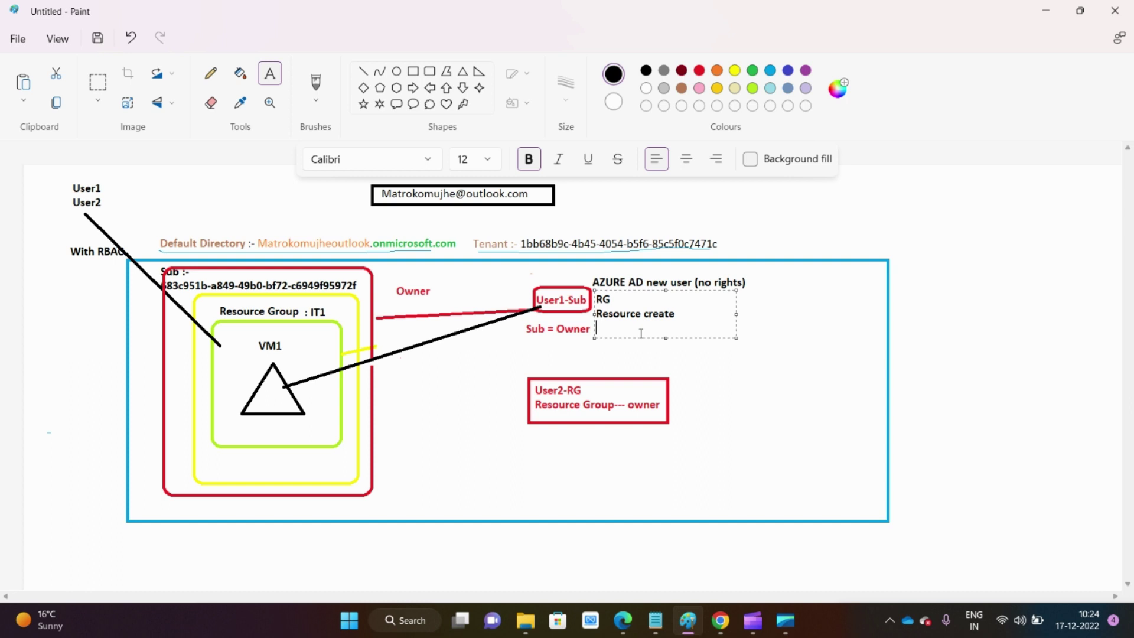
# - Complete the note 'Permission provided to other users' beside User1-Sub
pyautogui.write('A')
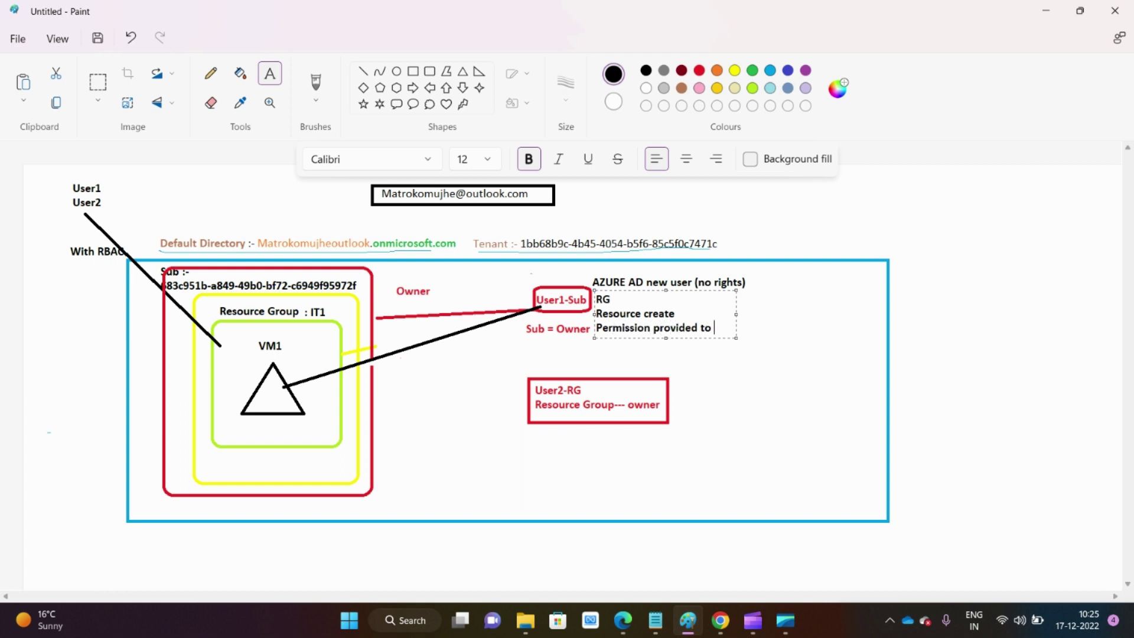
pyautogui.write('her users')
pyautogui.click(593, 473)
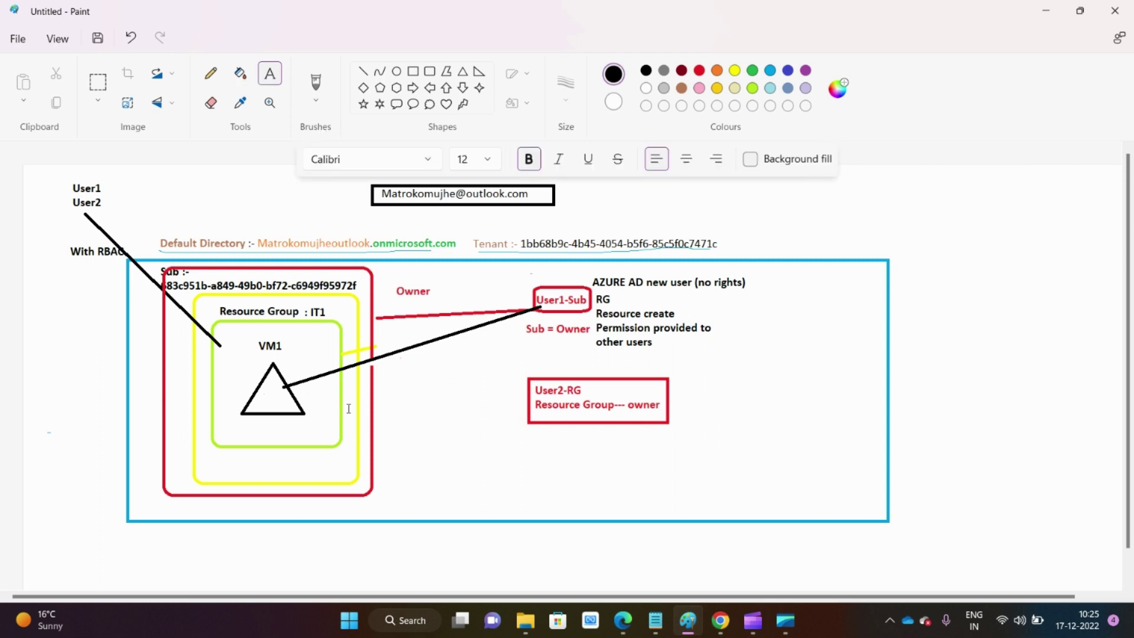
pyautogui.moveTo(548, 375); pyautogui.dragTo(743, 459)
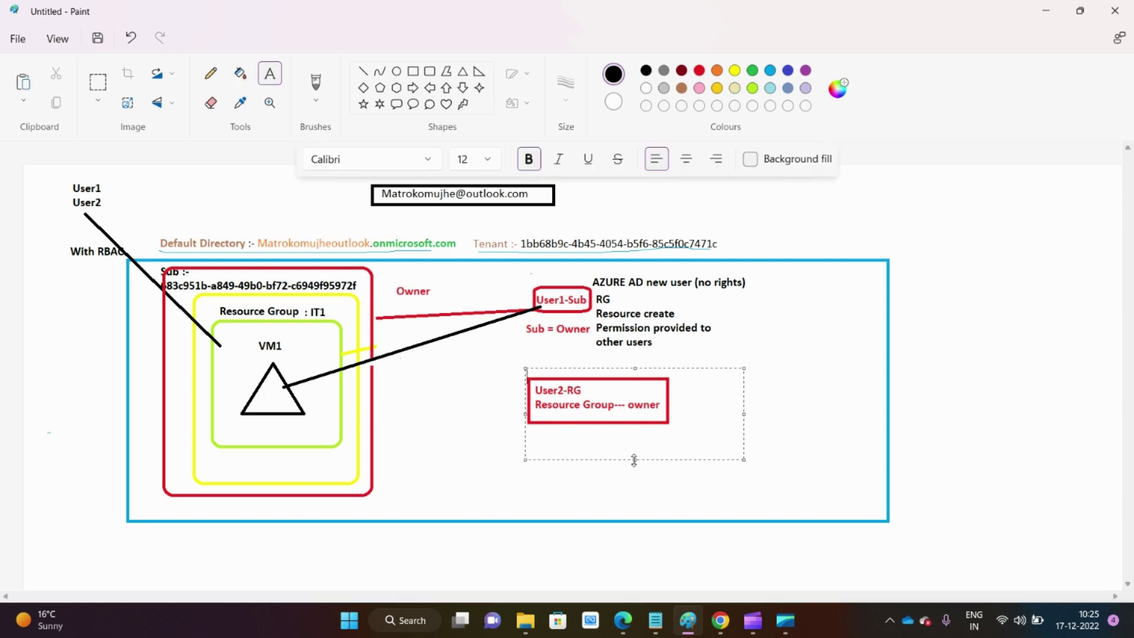
pyautogui.click(482, 478)
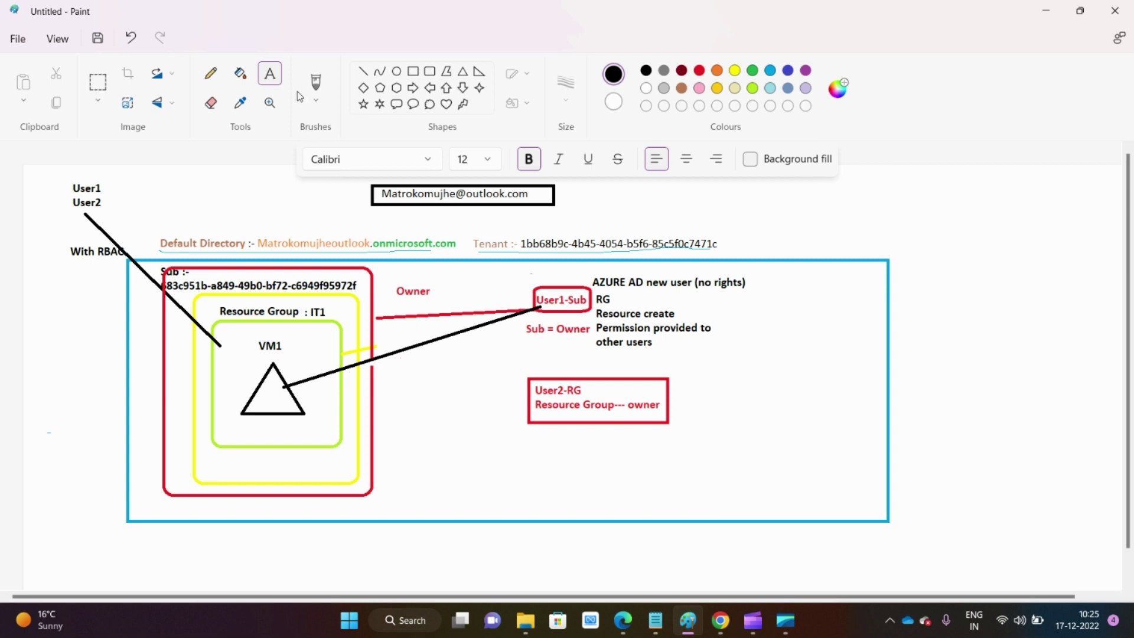
# - Draw a yellow line from the User2-RG box to the Resource Group rectangle
pyautogui.click(734, 70)
pyautogui.click(364, 75)
pyautogui.moveTo(520, 404); pyautogui.dragTo(356, 407)
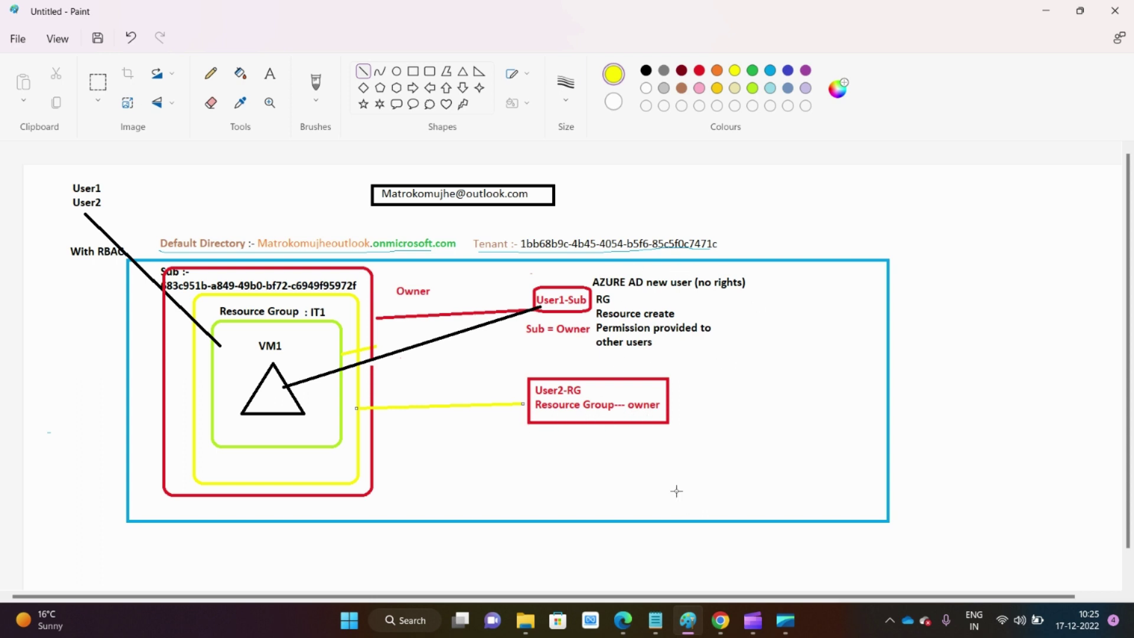
# - Close the subscription's access control page and sign the User1-Sub account out of the portal
pyautogui.click(623, 621)
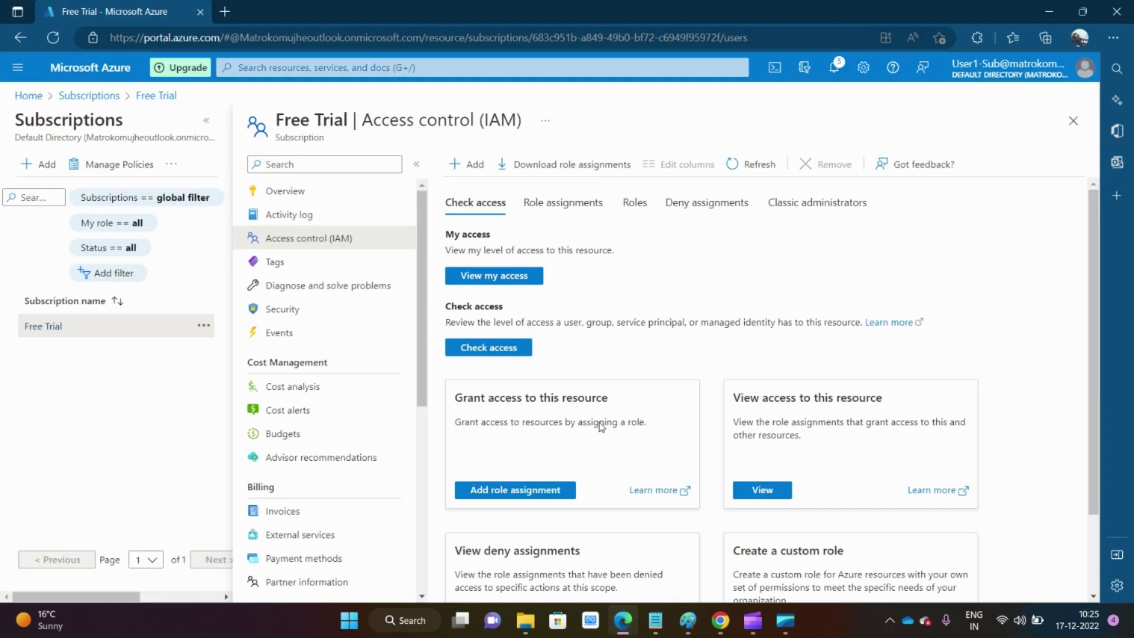
pyautogui.click(1072, 121)
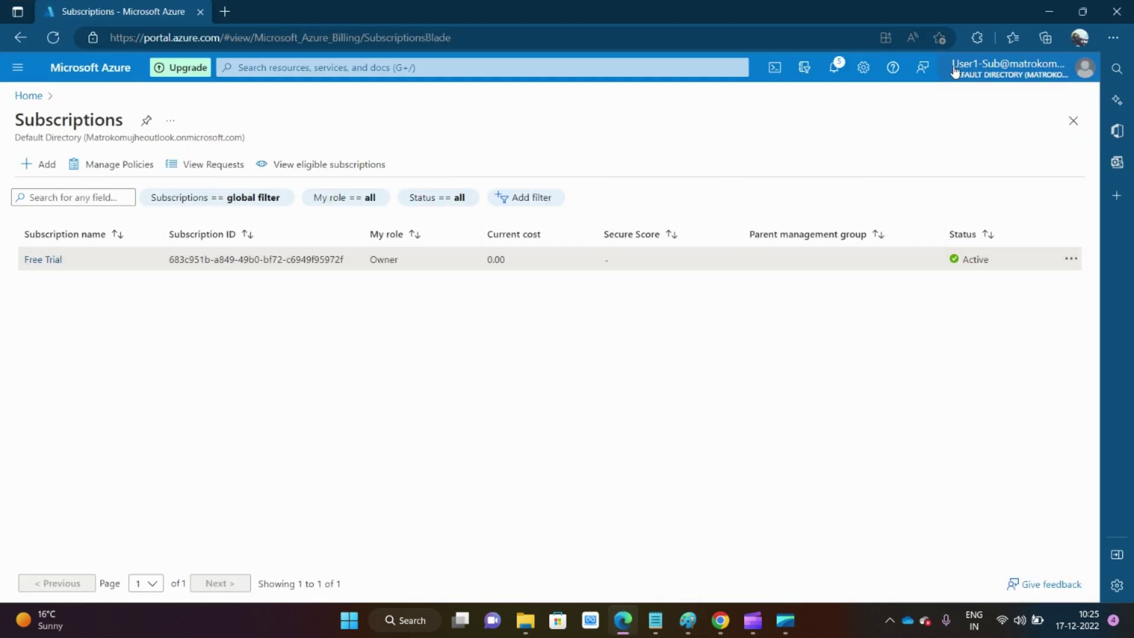
pyautogui.click(1003, 68)
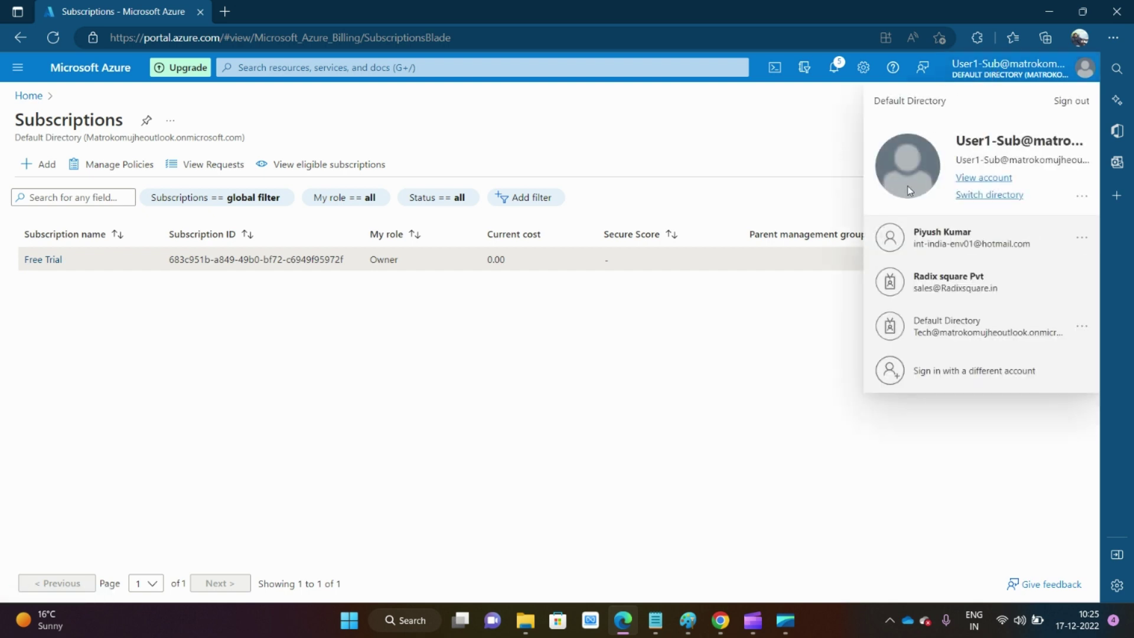
pyautogui.click(1066, 102)
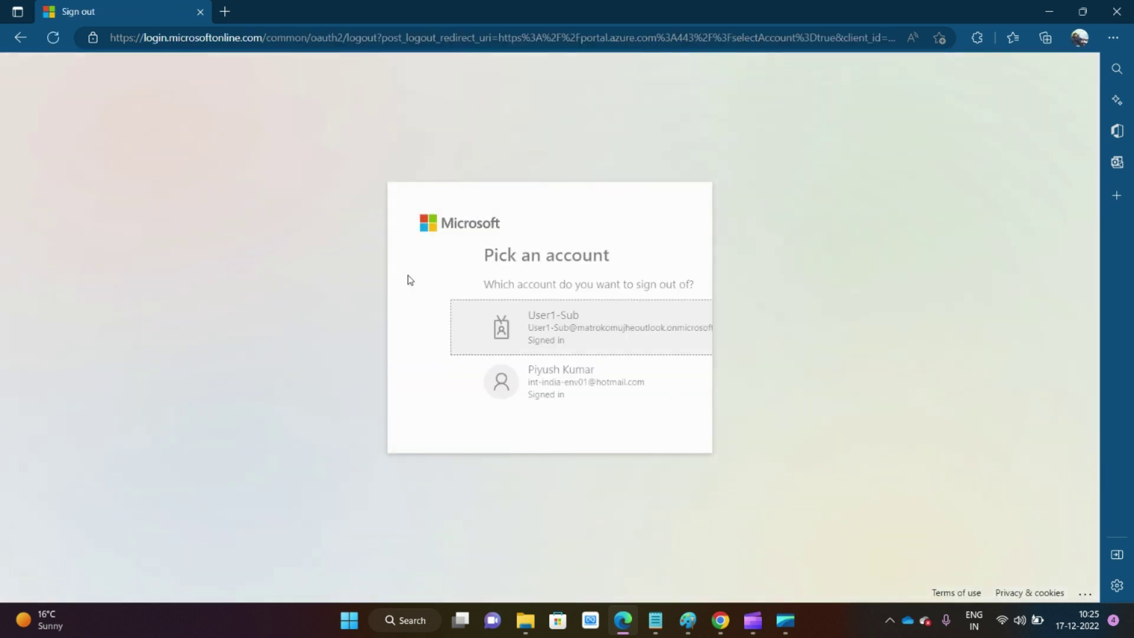
pyautogui.click(470, 337)
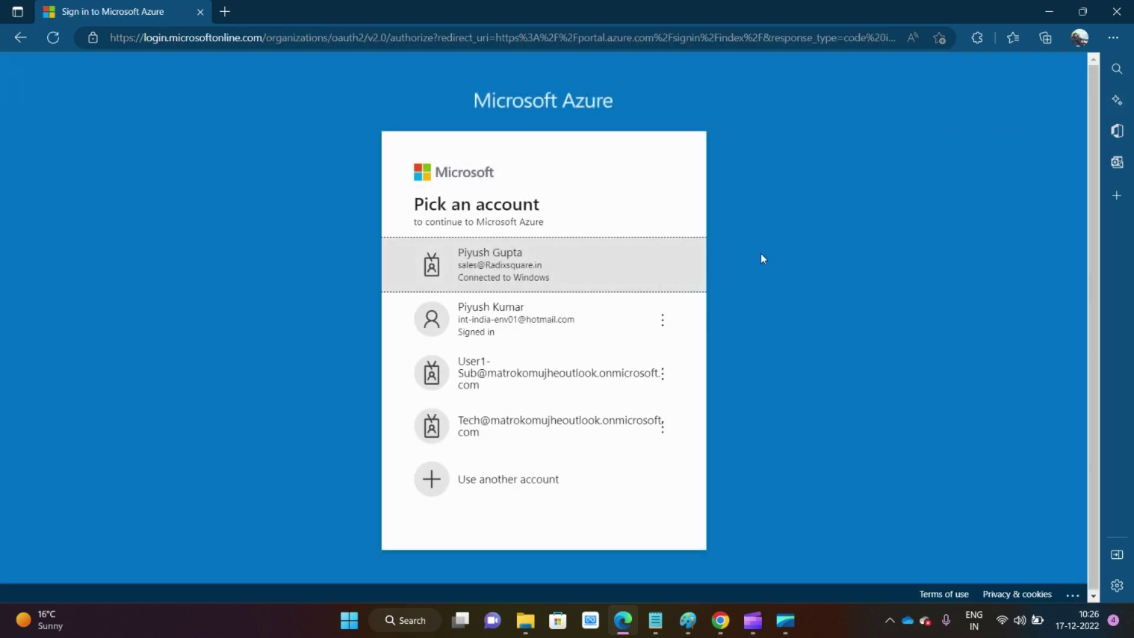
# - Bring up the sign-in page for a different account, then return to the admin's portal session
pyautogui.click(539, 473)
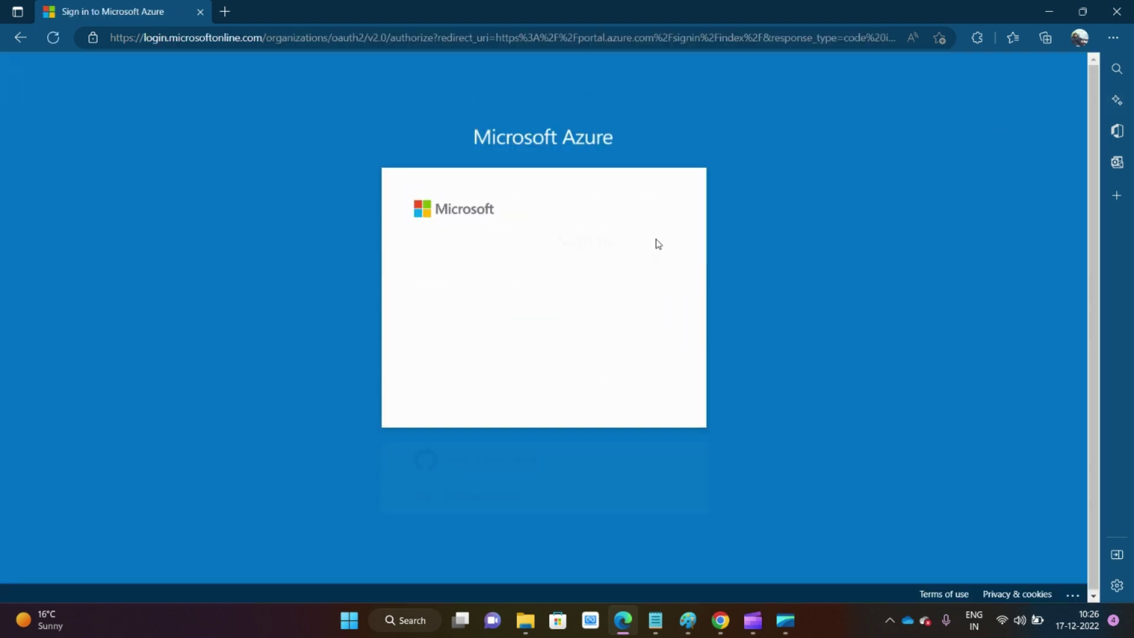
pyautogui.click(471, 291)
pyautogui.click(619, 198)
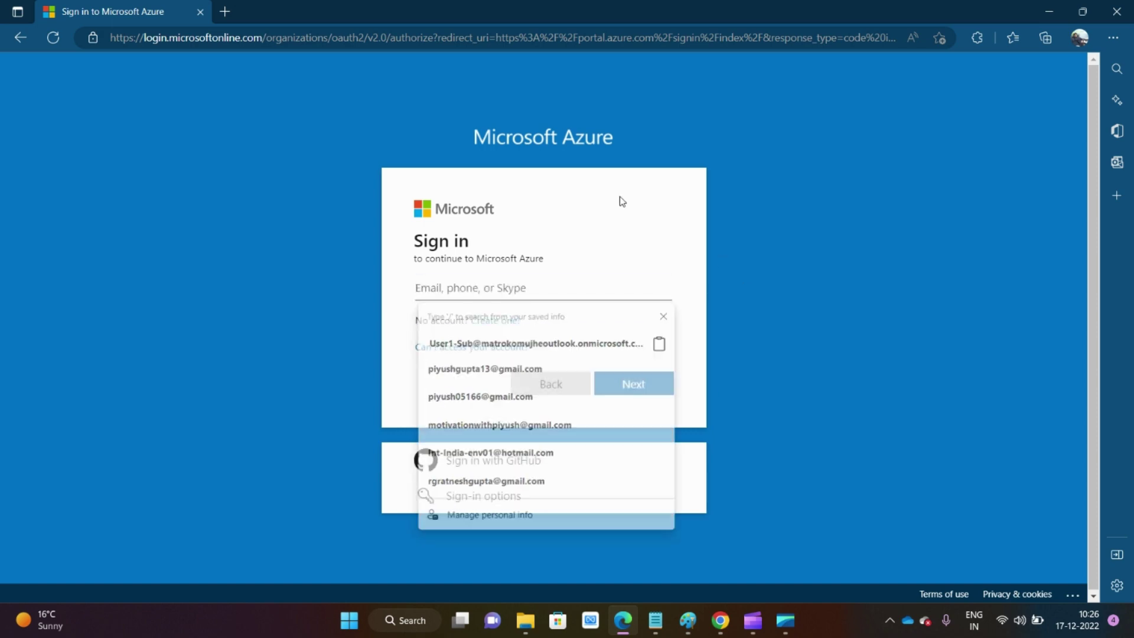
pyautogui.click(715, 619)
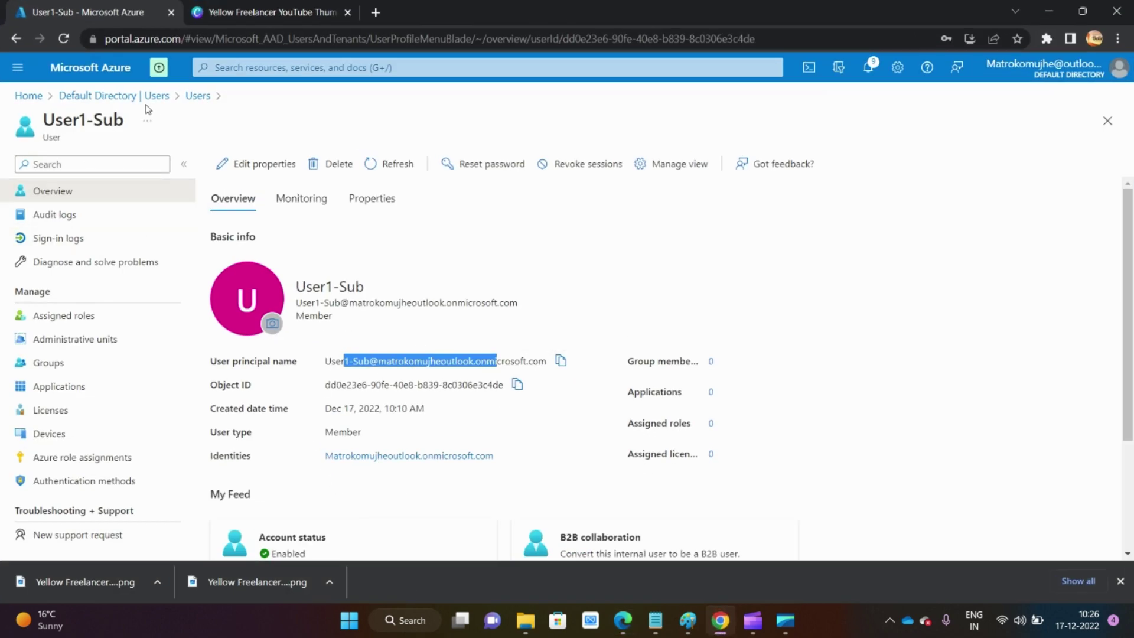
# - From the directory's Users list, open User2-RG and copy its user principal name
pyautogui.moveTo(144, 95); pyautogui.dragTo(202, 101)
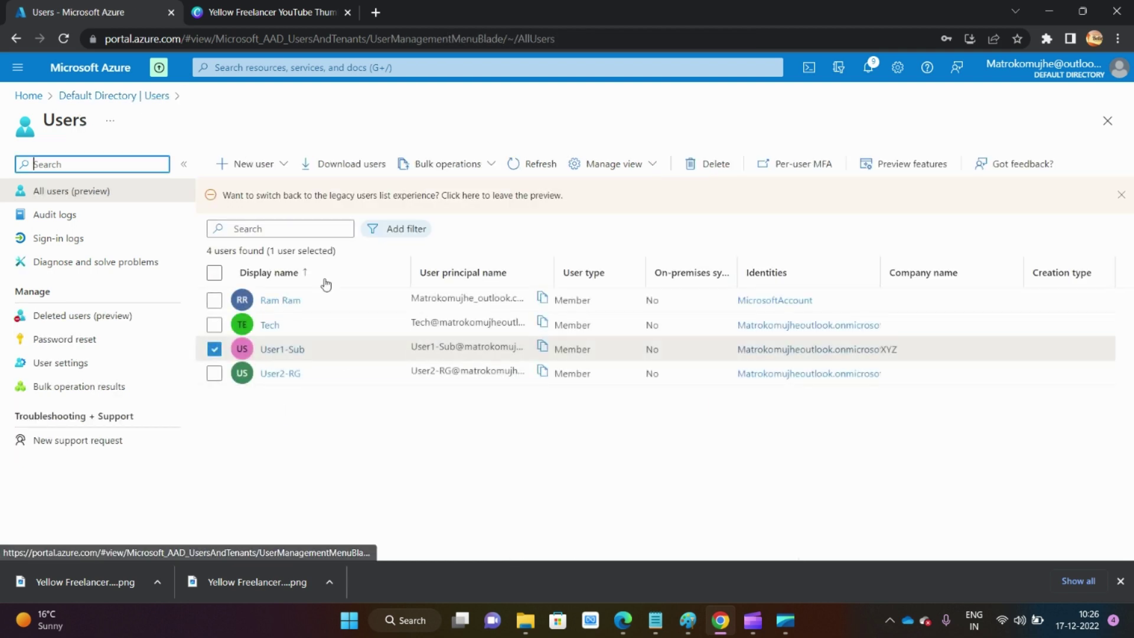
pyautogui.click(268, 378)
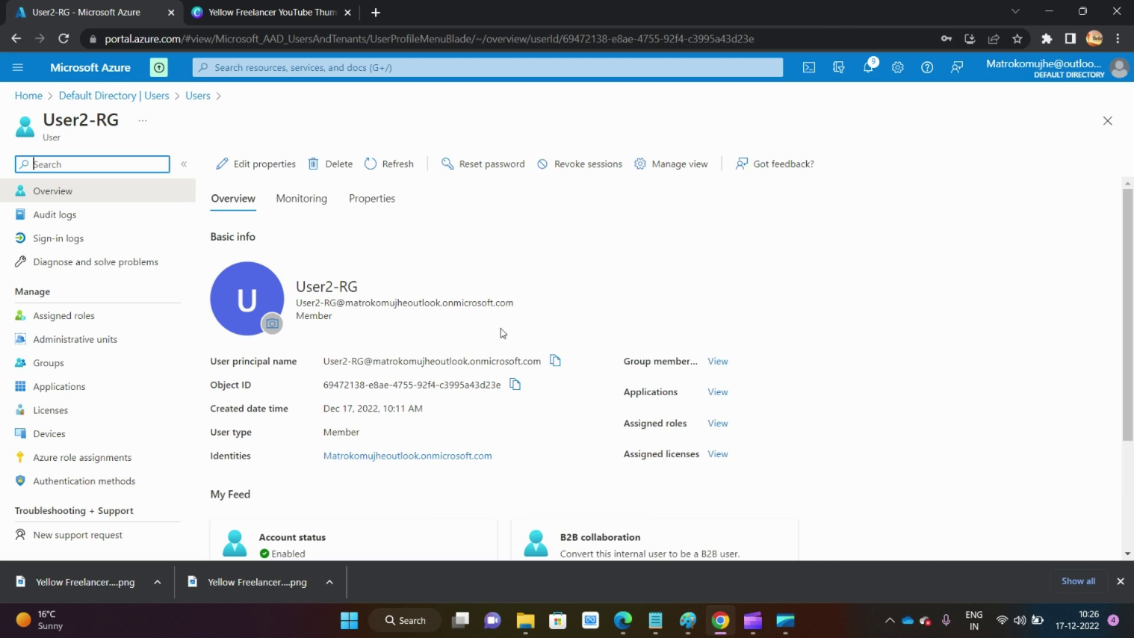
pyautogui.click(555, 360)
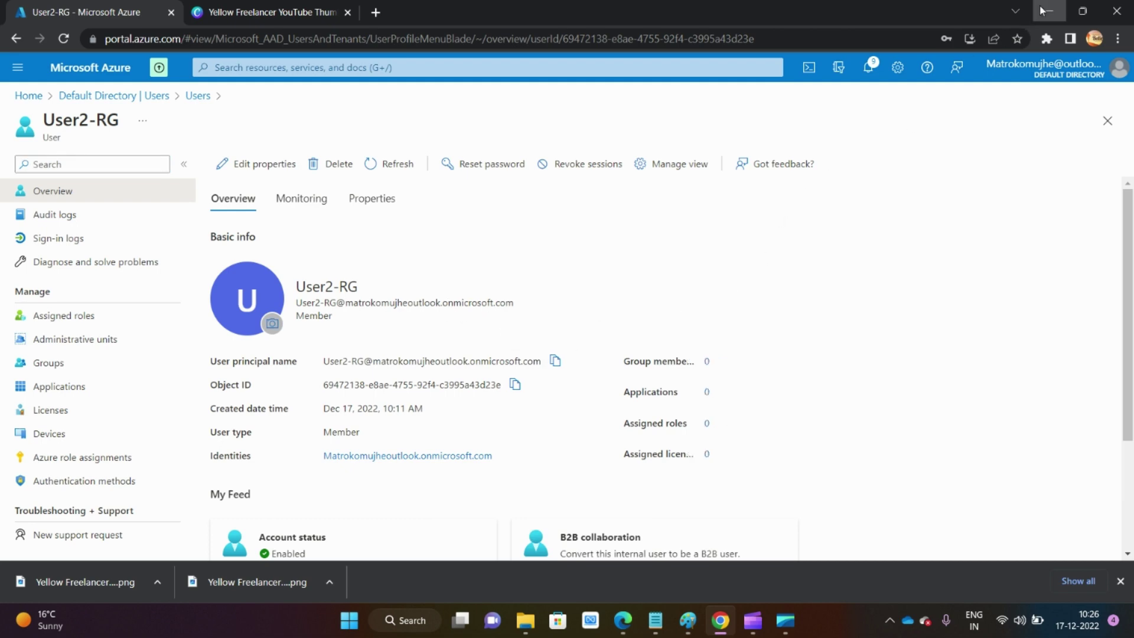
pyautogui.click(1048, 11)
# - Sign in with User2-RG's pasted user principal name and its temporary password
pyautogui.click(511, 289)
pyautogui.hotkey('ctrl', 'v')
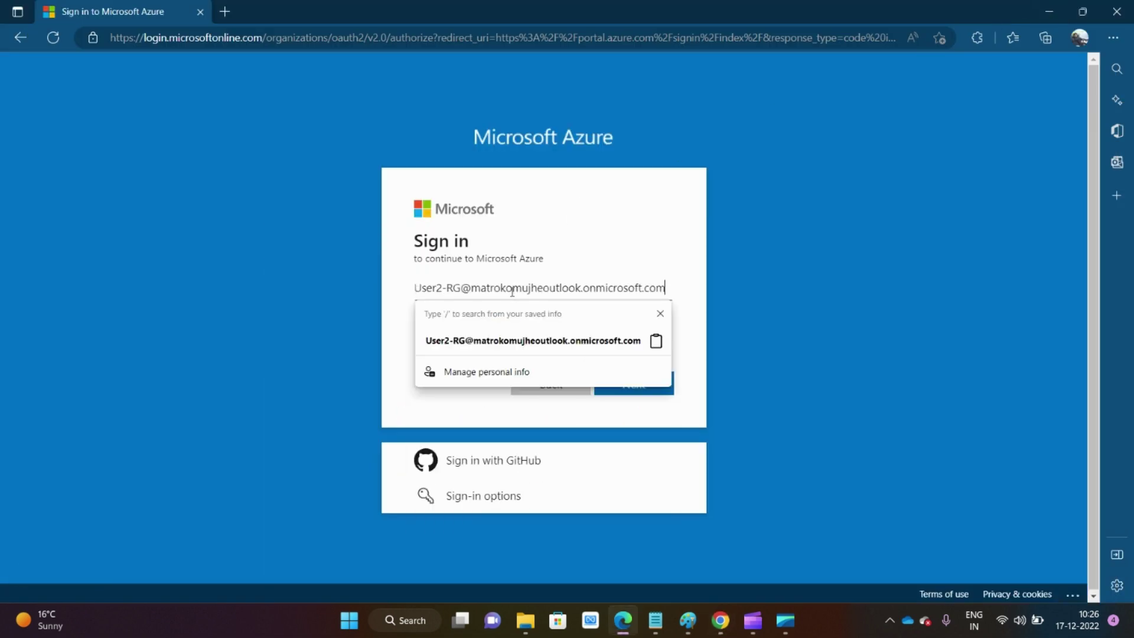
pyautogui.click(650, 319)
pyautogui.click(640, 391)
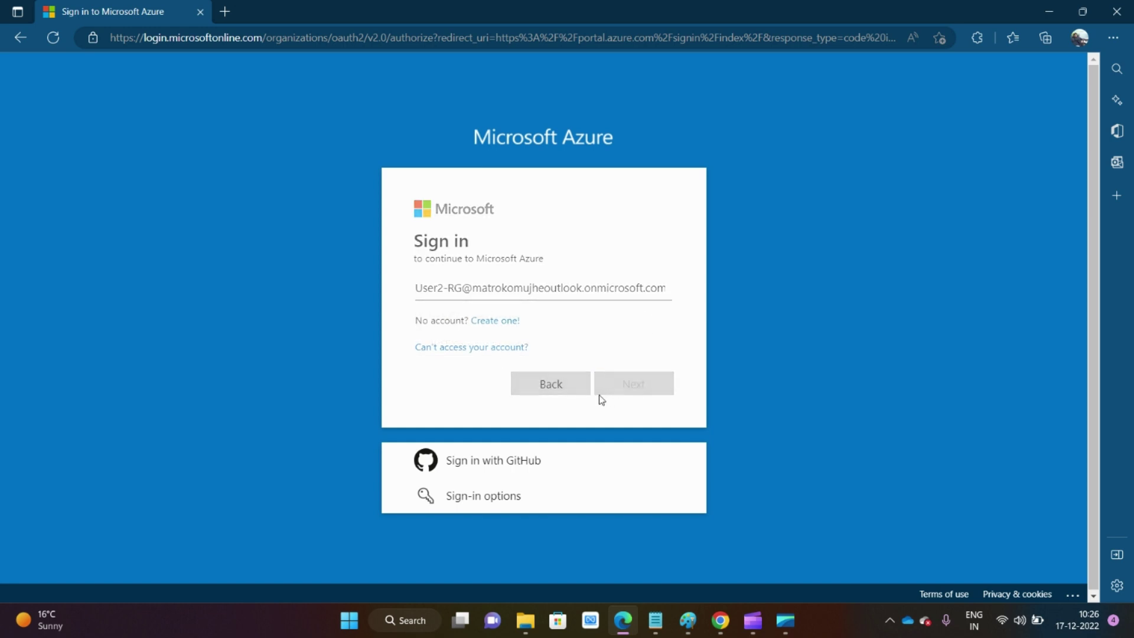
pyautogui.click(490, 351)
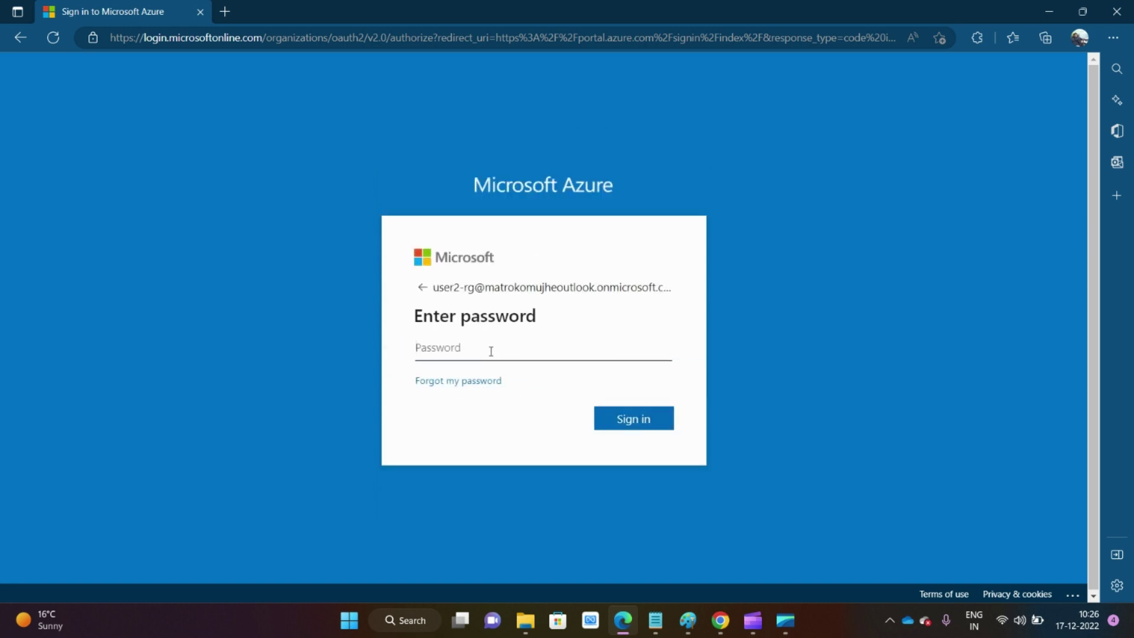
pyautogui.write('••')
pyautogui.press('Return')
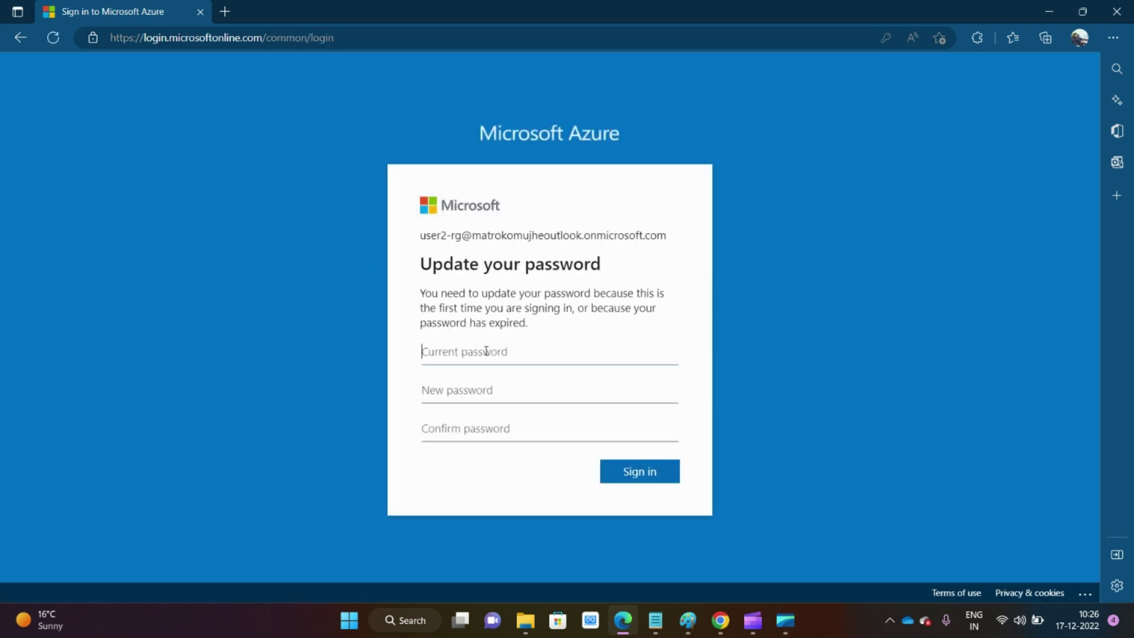
# - Replace the first-time password with a new confirmed one, then skip the extra security setup
pyautogui.write('•')
pyautogui.click(459, 395)
pyautogui.write('•')
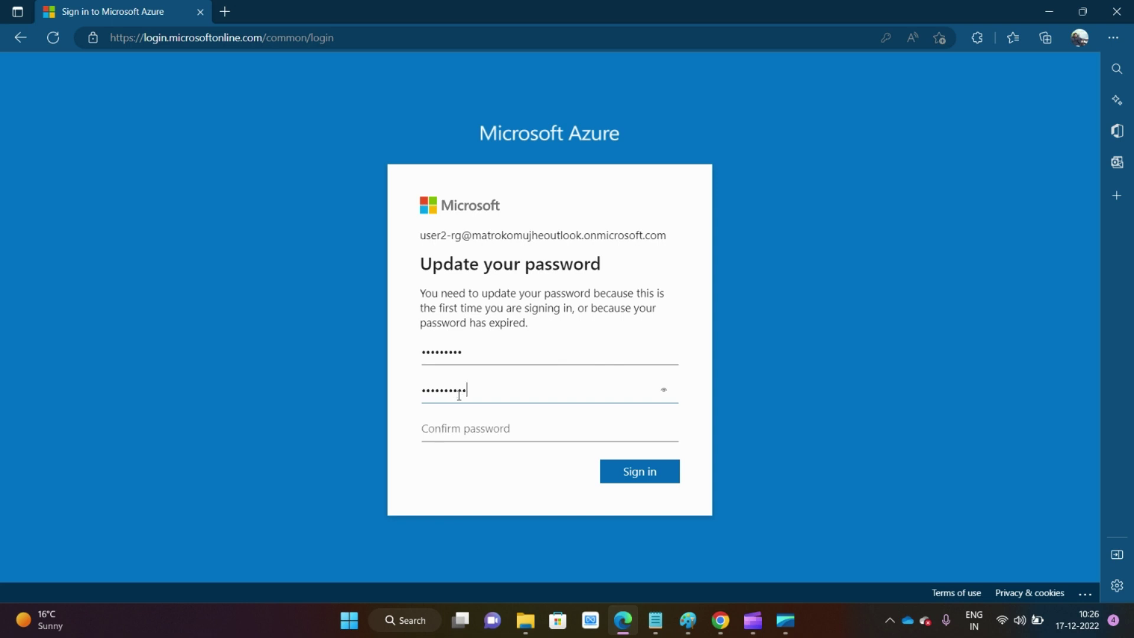
pyautogui.press('Tab')
pyautogui.write('•')
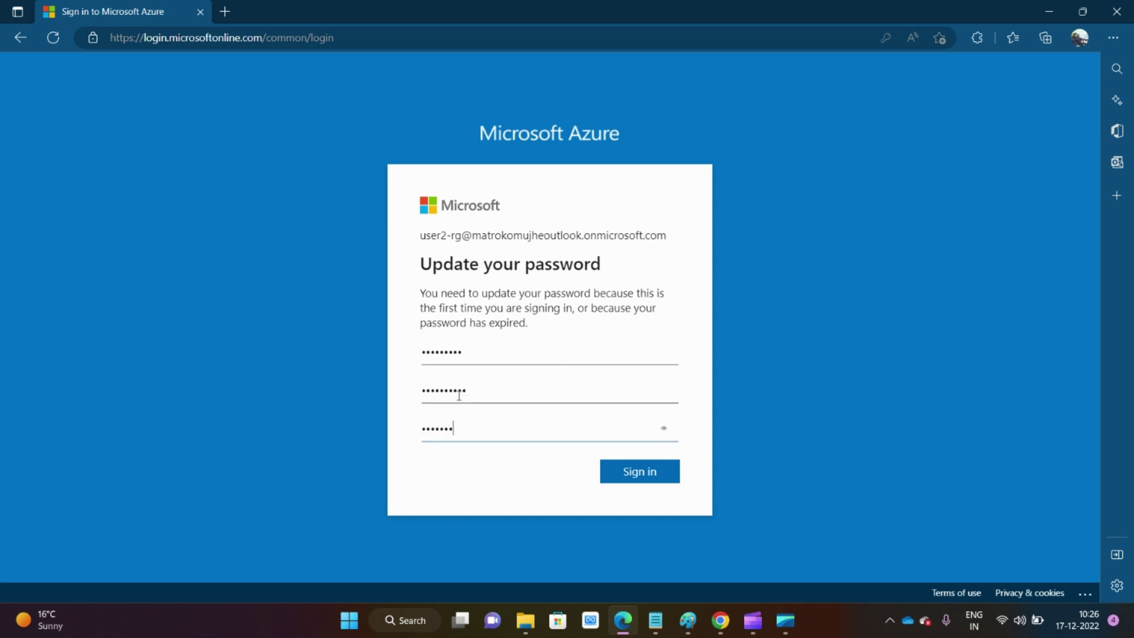
pyautogui.press('Return')
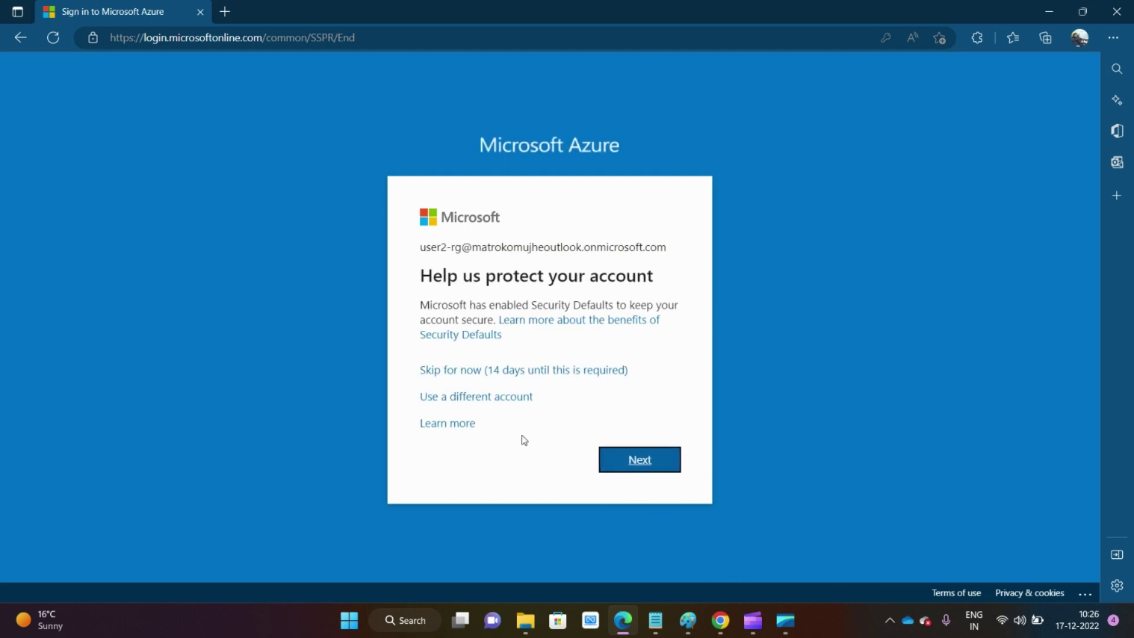
pyautogui.click(488, 372)
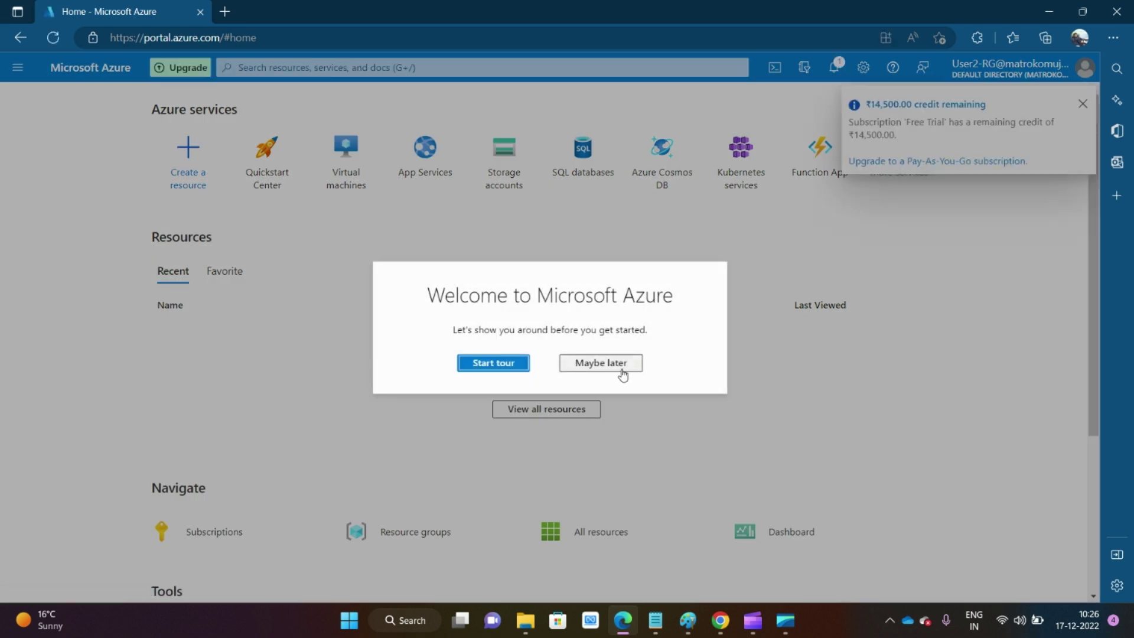
# - Decline the portal welcome tour, close the remaining-credit notice, and return to Paint's RBAC diagram
pyautogui.click(622, 375)
pyautogui.click(1081, 108)
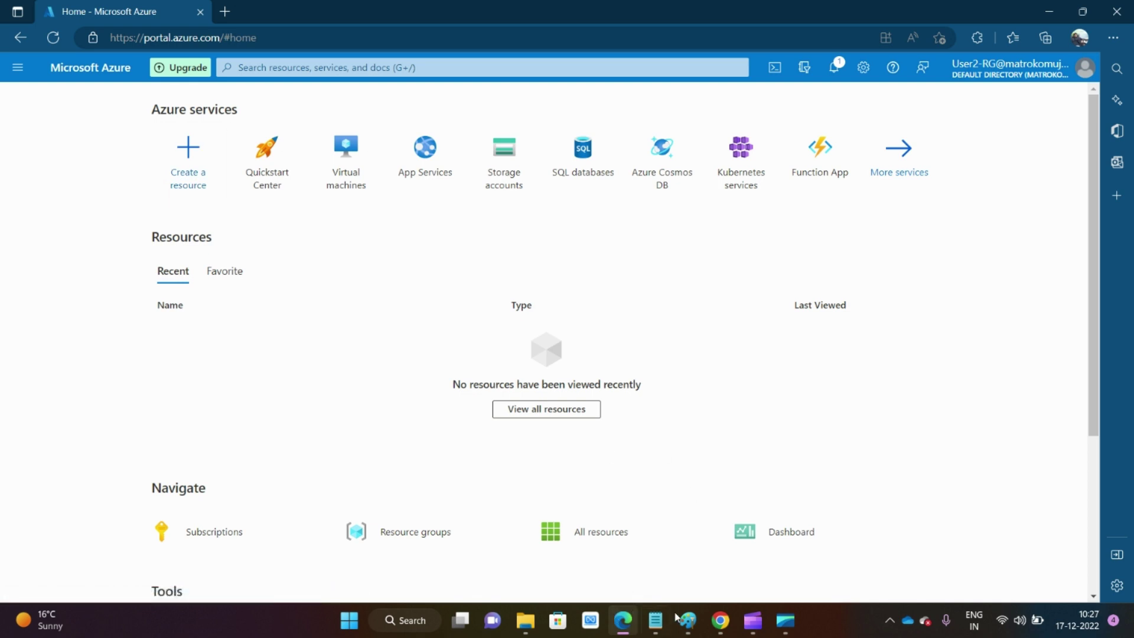
pyautogui.click(785, 621)
pyautogui.click(785, 625)
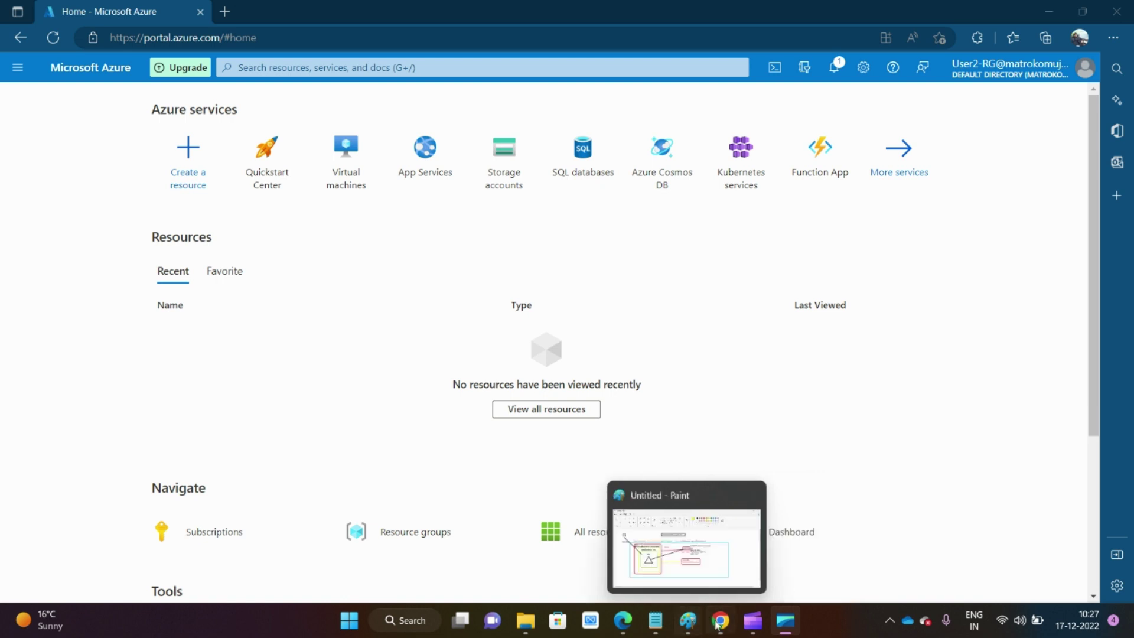
pyautogui.click(689, 620)
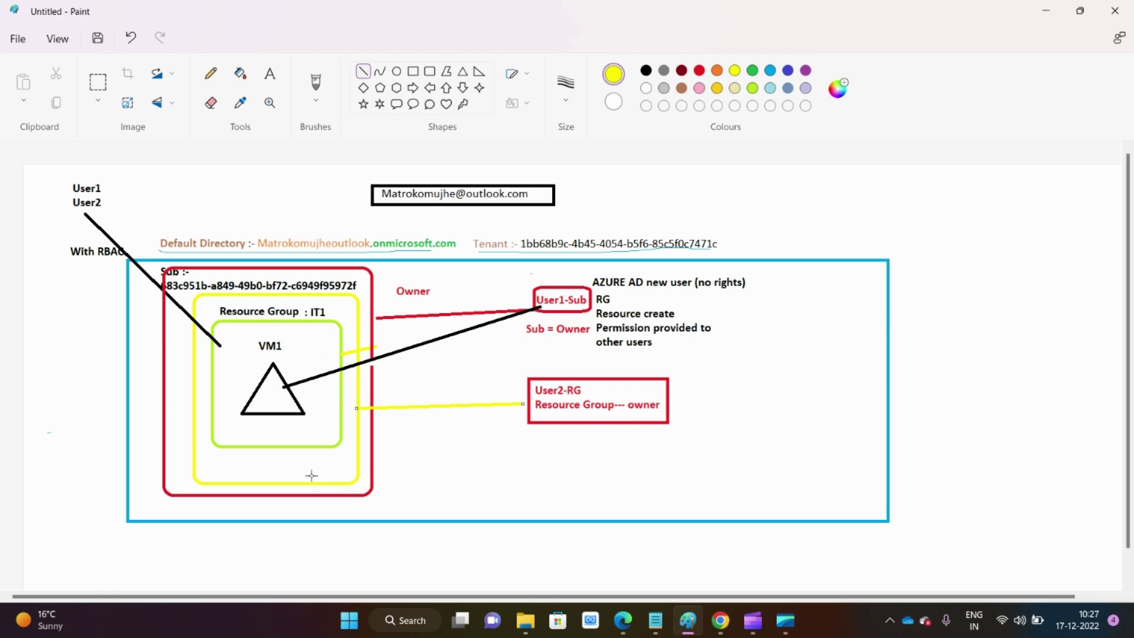
# - Search for Azure Active Directory and navigate to its Groups list
pyautogui.click(1046, 11)
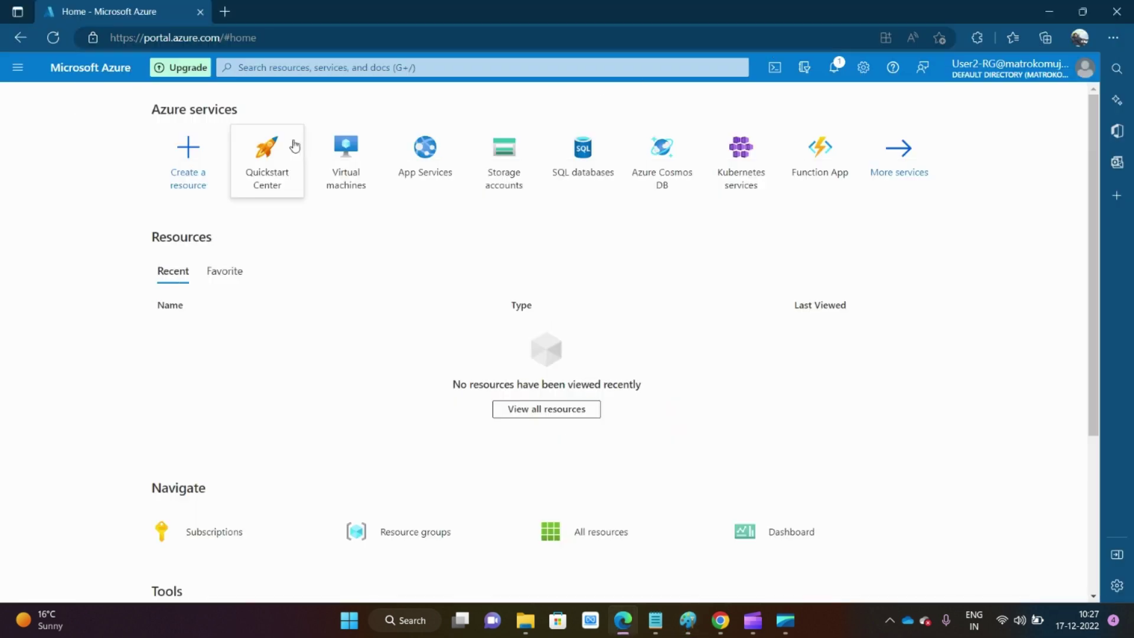
pyautogui.click(316, 63)
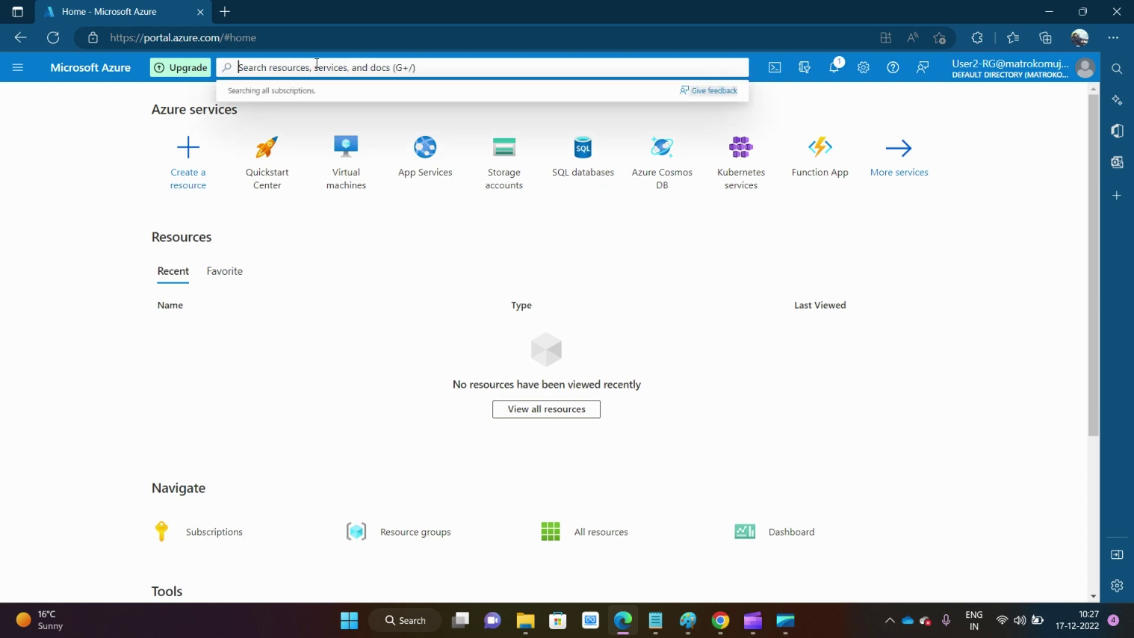
pyautogui.write('azure ')
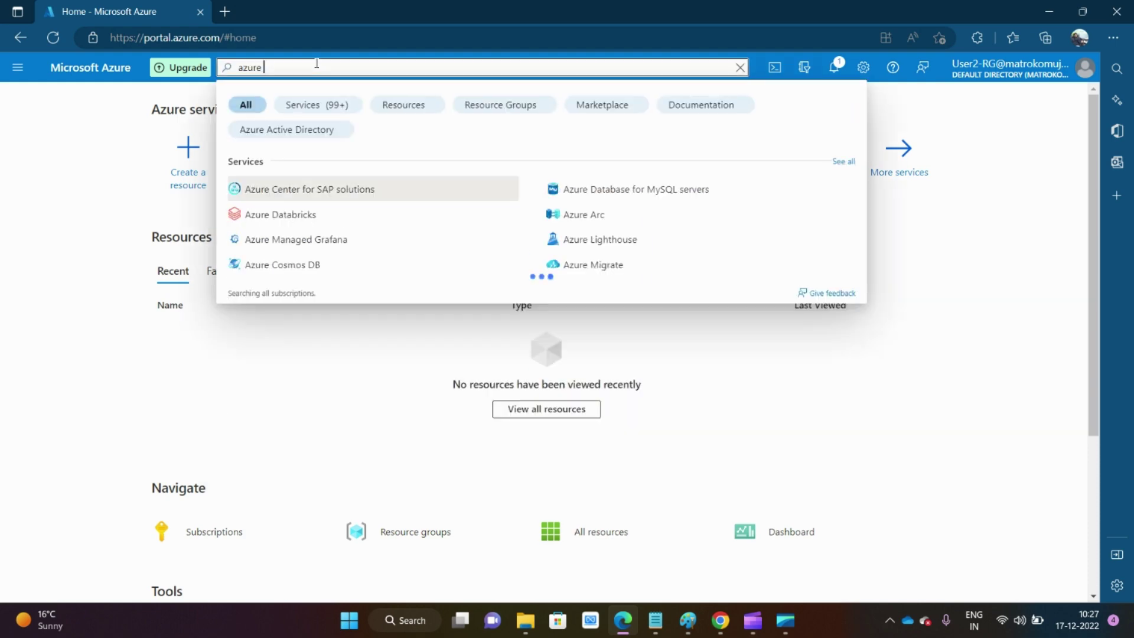
pyautogui.write('av')
pyautogui.press('BackSpace')
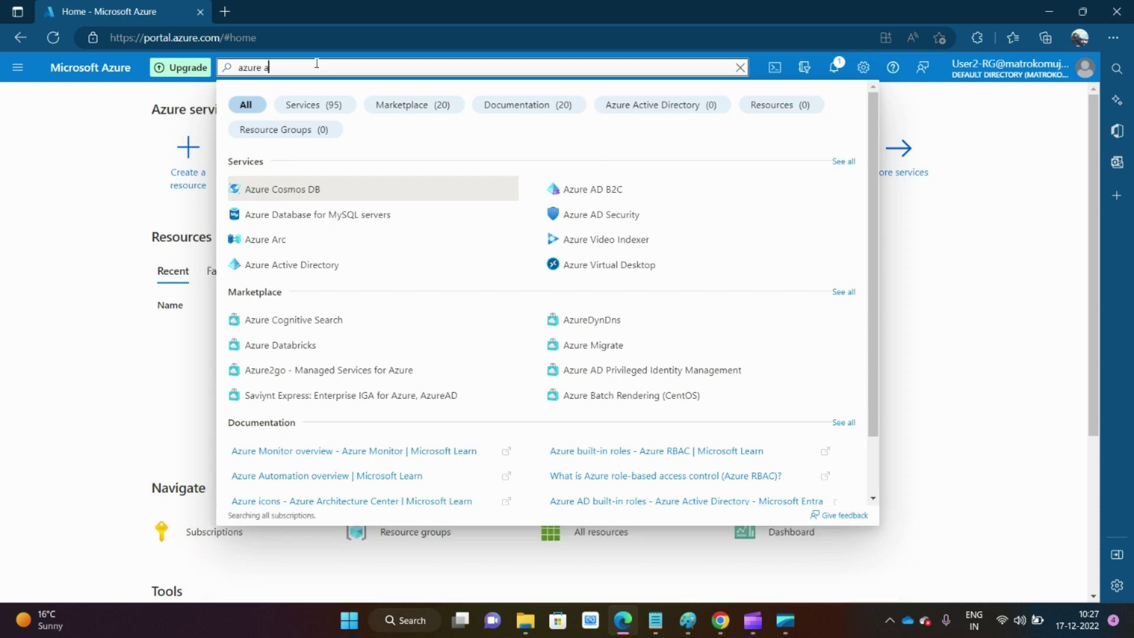
pyautogui.write('d')
pyautogui.click(308, 189)
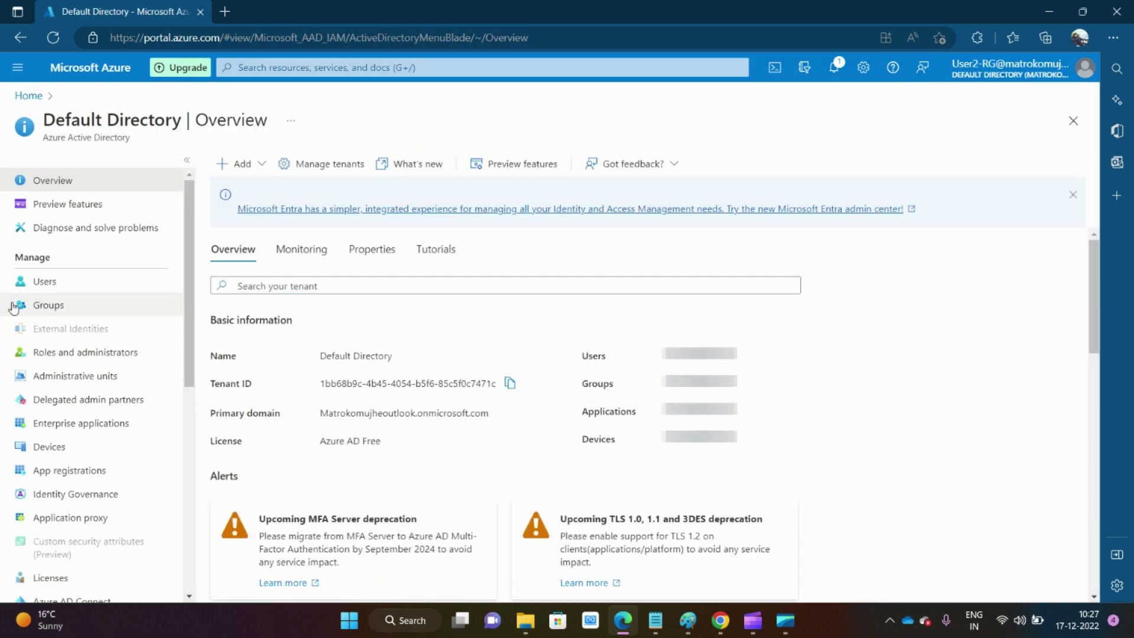
pyautogui.click(37, 288)
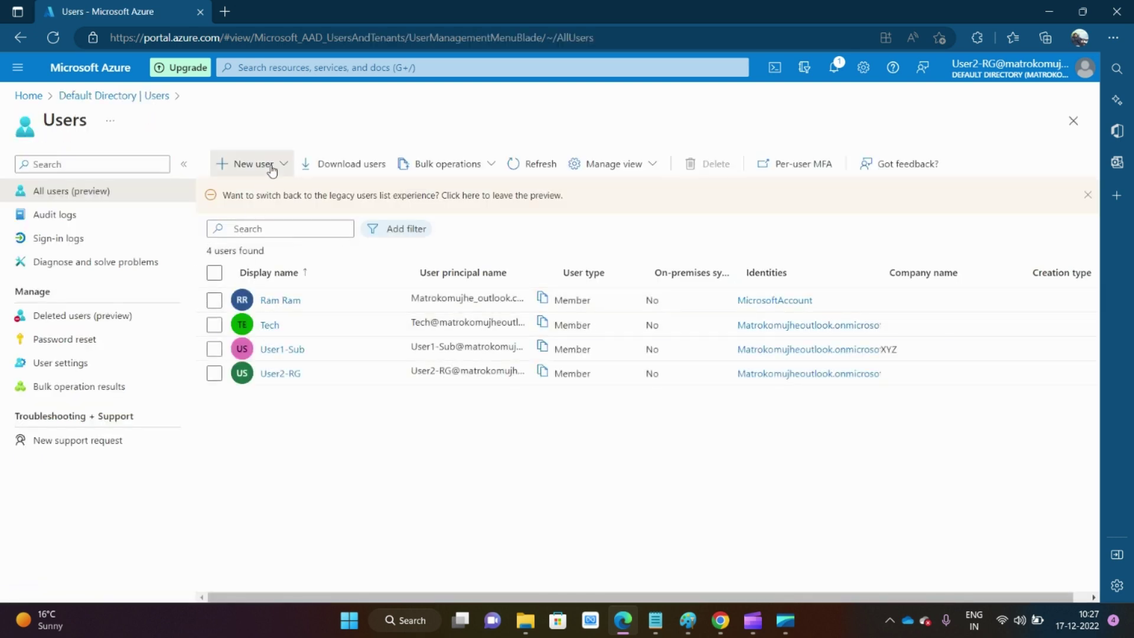
pyautogui.click(266, 165)
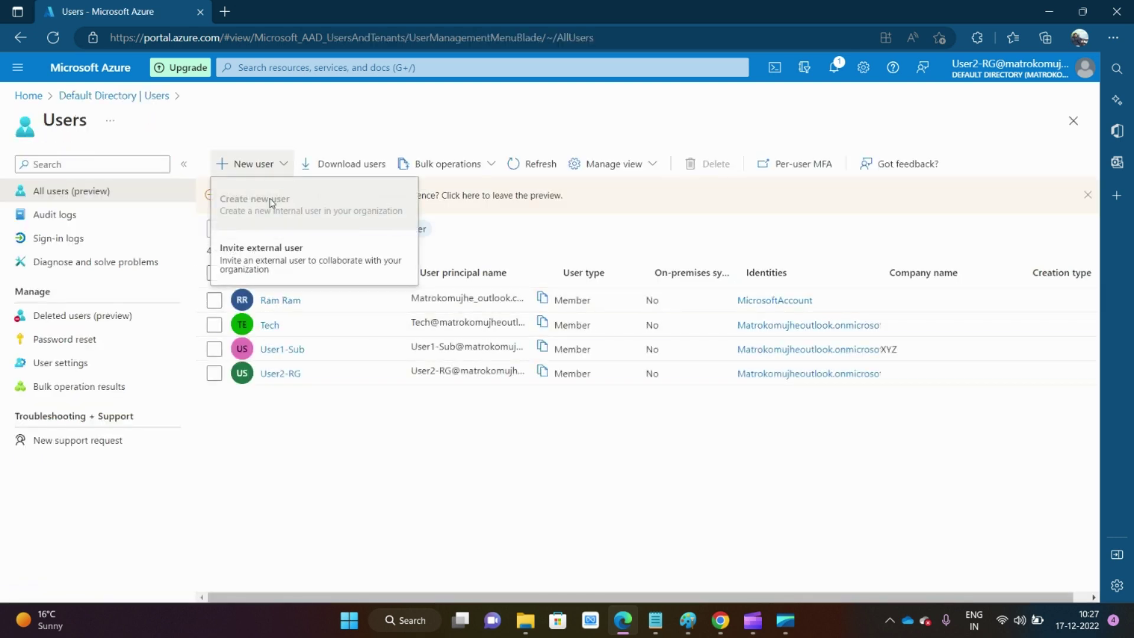
pyautogui.click(351, 511)
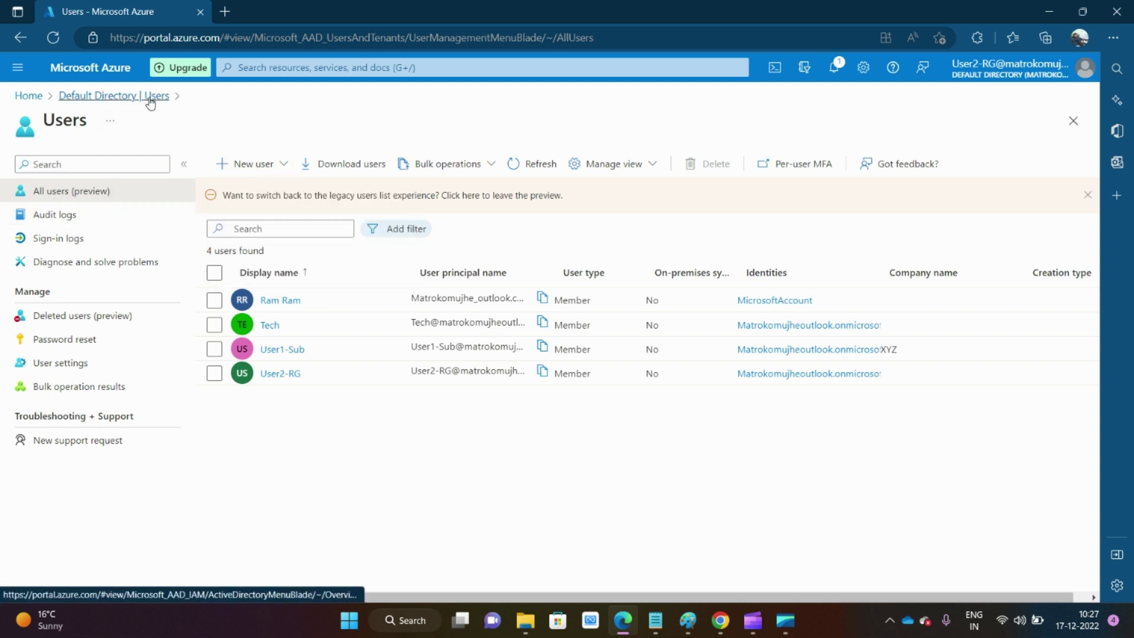
pyautogui.click(141, 97)
pyautogui.click(53, 304)
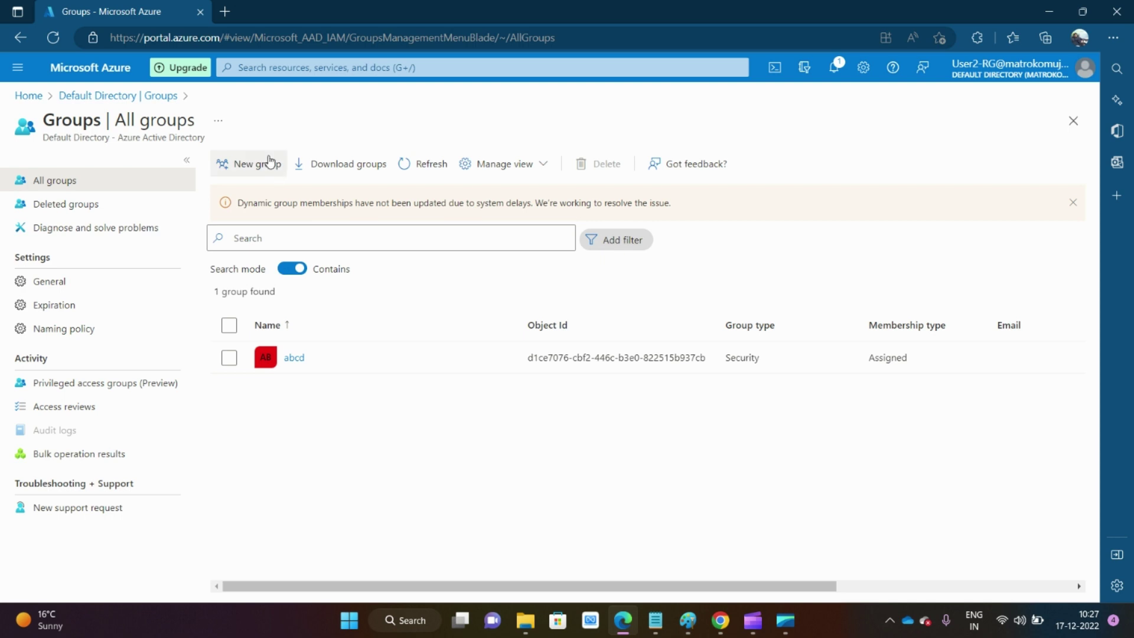
# - Create a Security group named absgs and refresh the groups list to show it
pyautogui.click(260, 163)
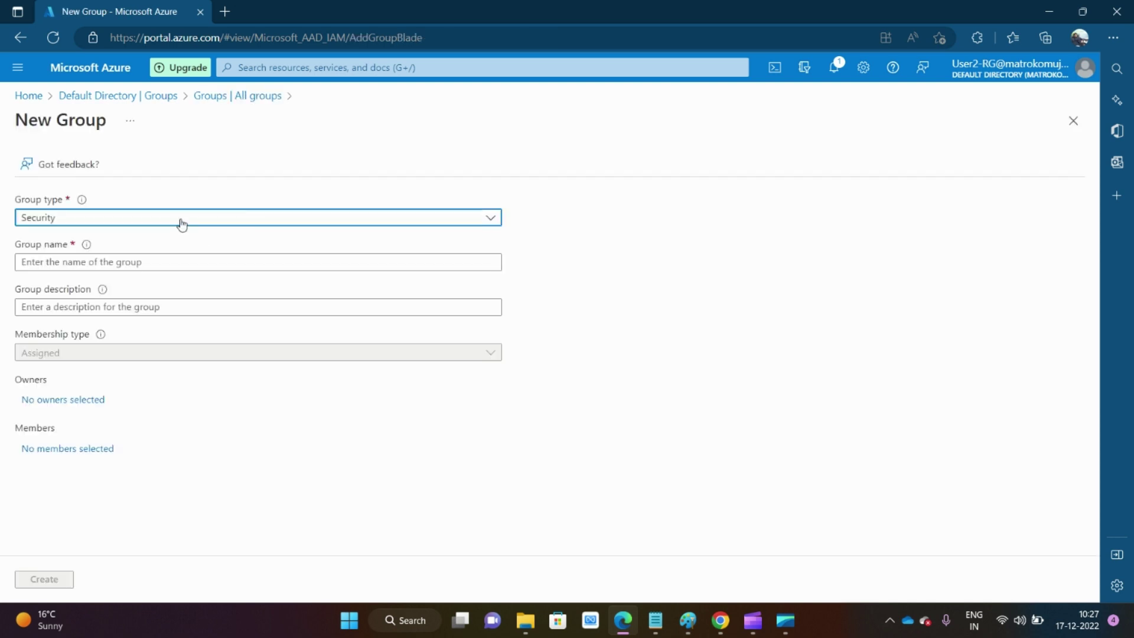
pyautogui.click(182, 223)
pyautogui.click(134, 239)
pyautogui.click(101, 262)
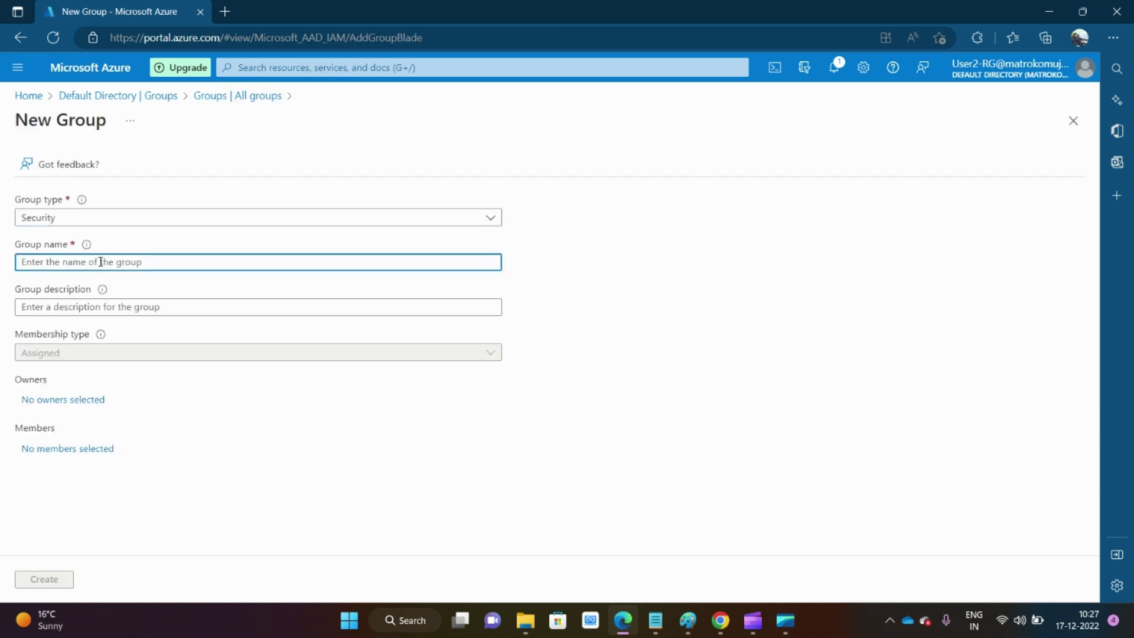
pyautogui.write('absgs')
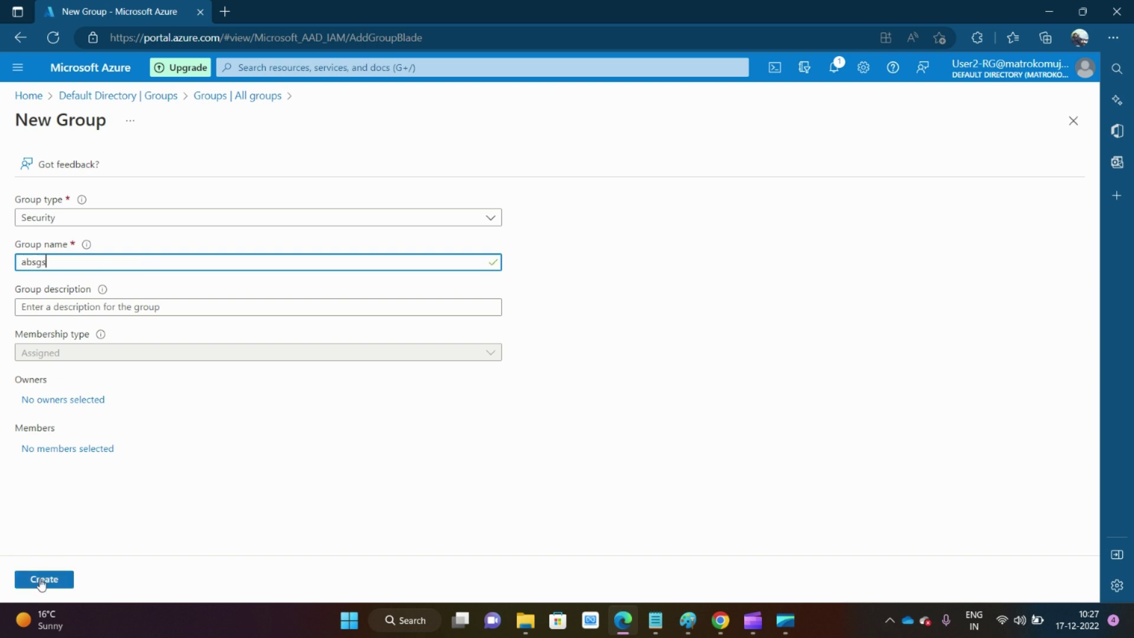
pyautogui.click(41, 582)
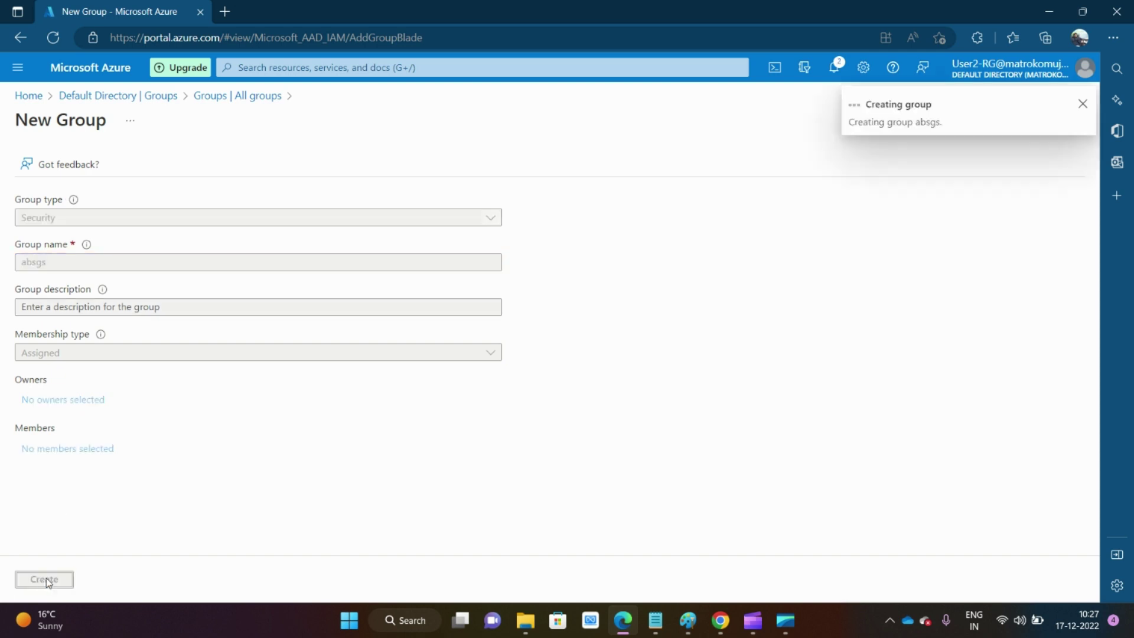
pyautogui.click(1083, 106)
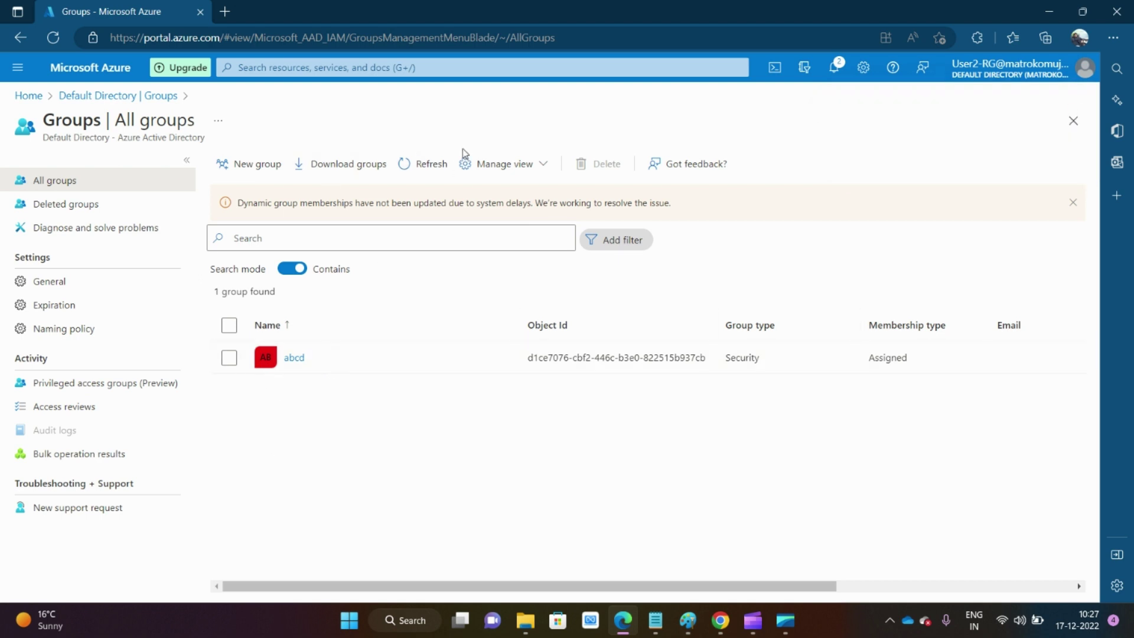
pyautogui.click(422, 164)
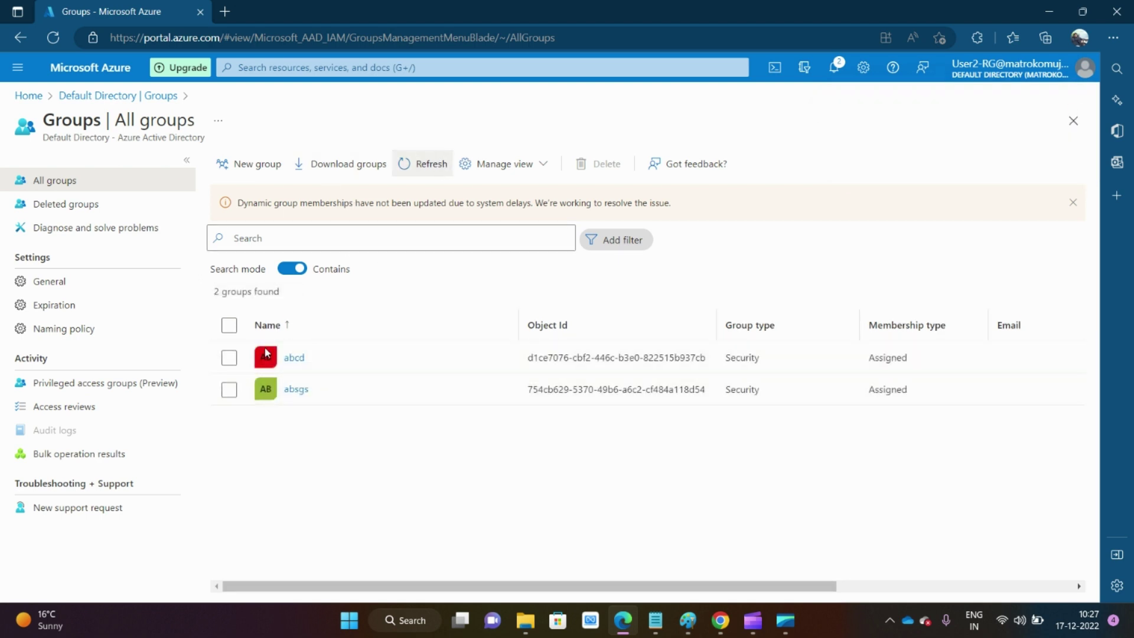
# - Search 'sub', open Subscriptions, and select the Free Trial subscription
pyautogui.click(352, 71)
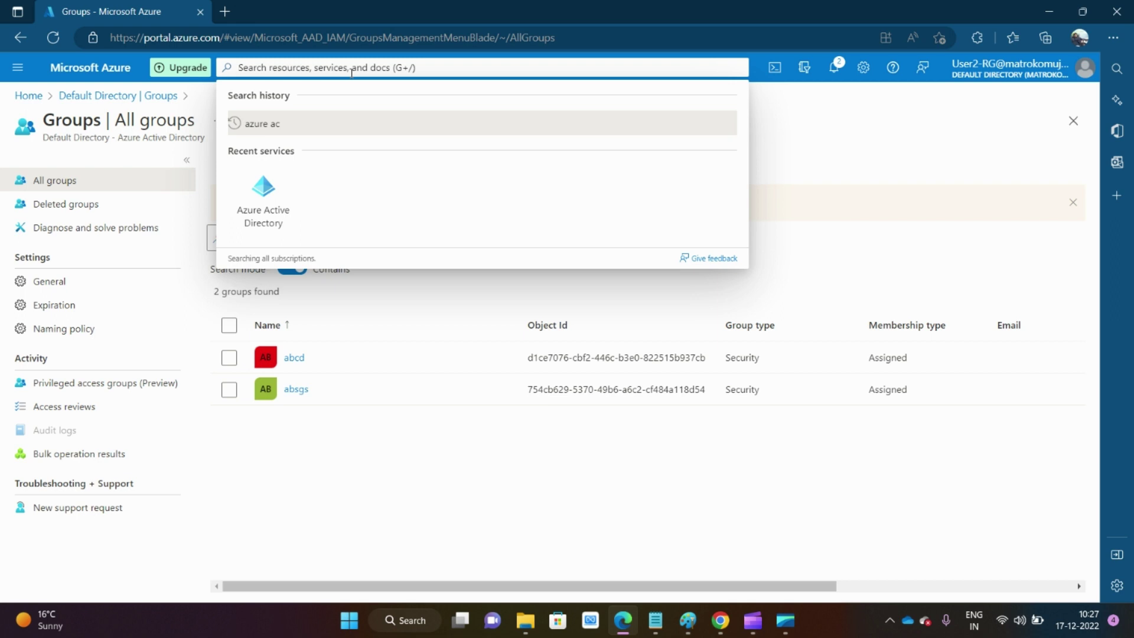
pyautogui.write('sub')
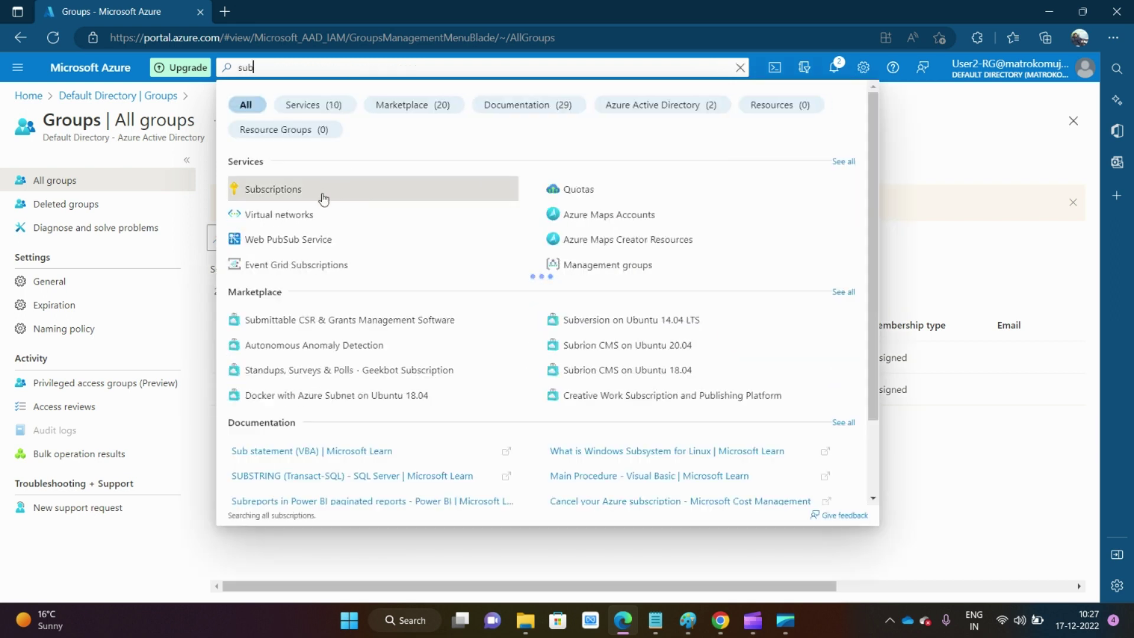
pyautogui.click(324, 200)
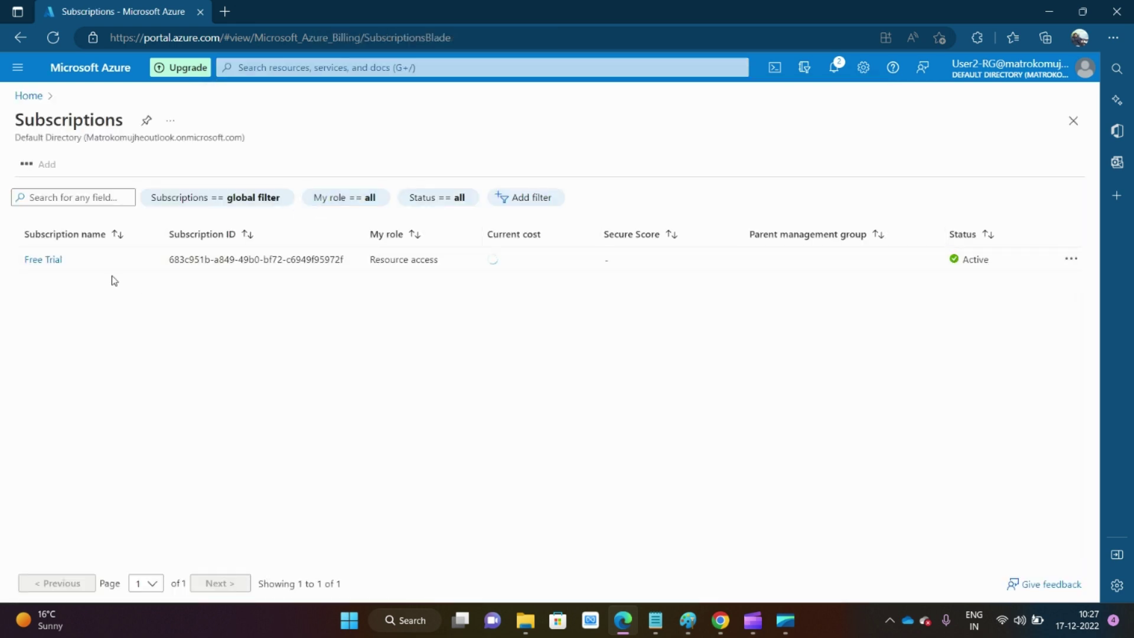
pyautogui.click(43, 260)
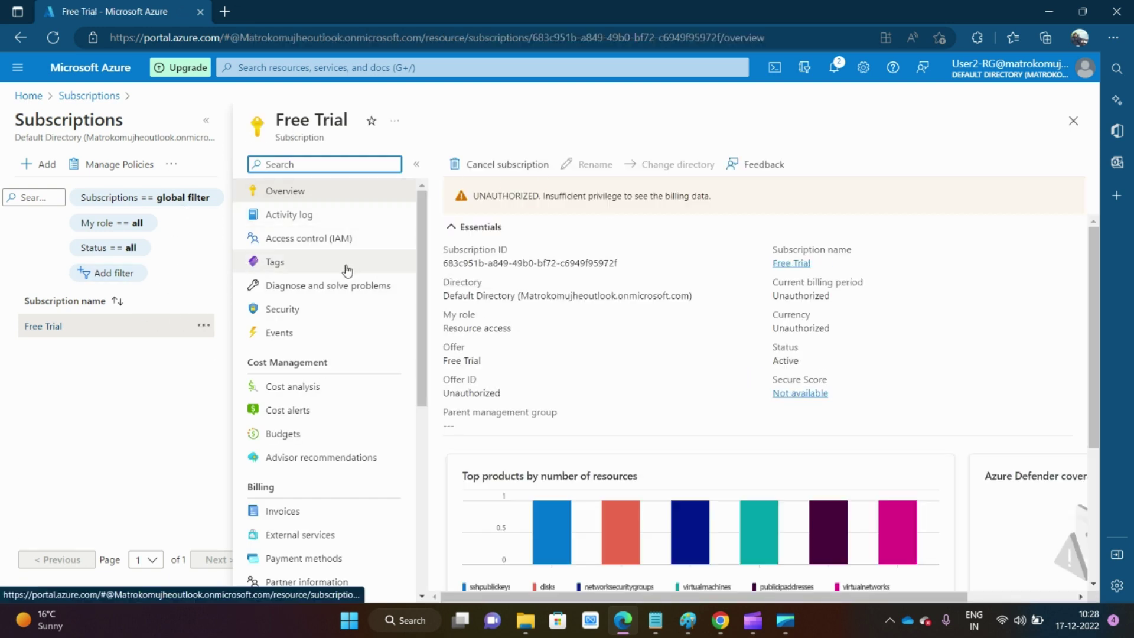
# - Check the Free Trial subscription's IAM Add menu, find role assignment unavailable, then close the page
pyautogui.click(316, 240)
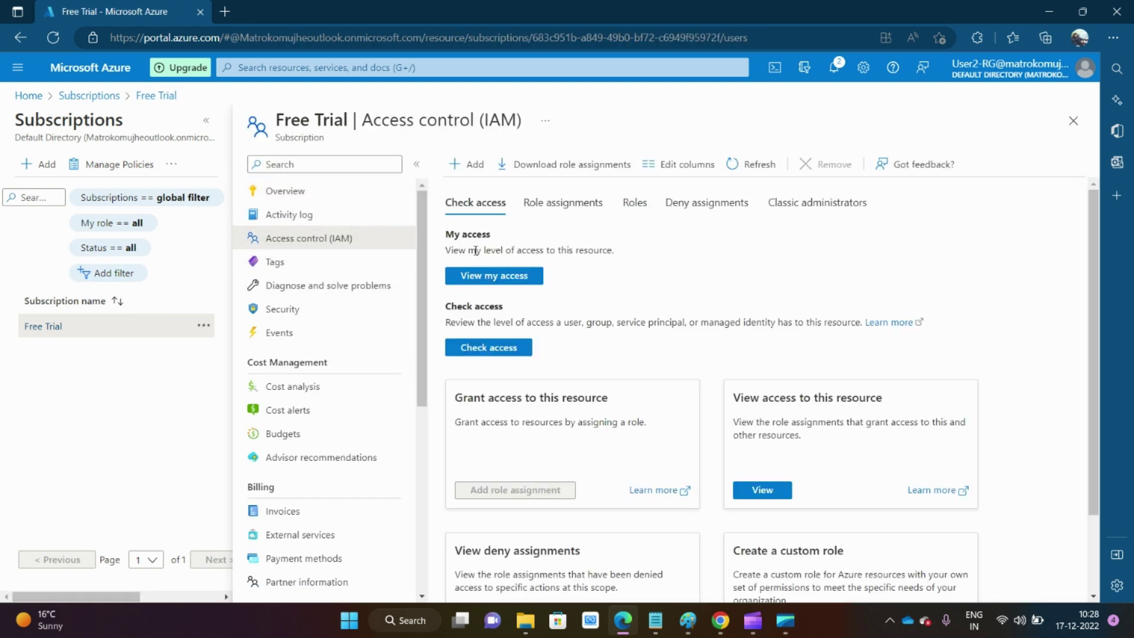
pyautogui.click(484, 169)
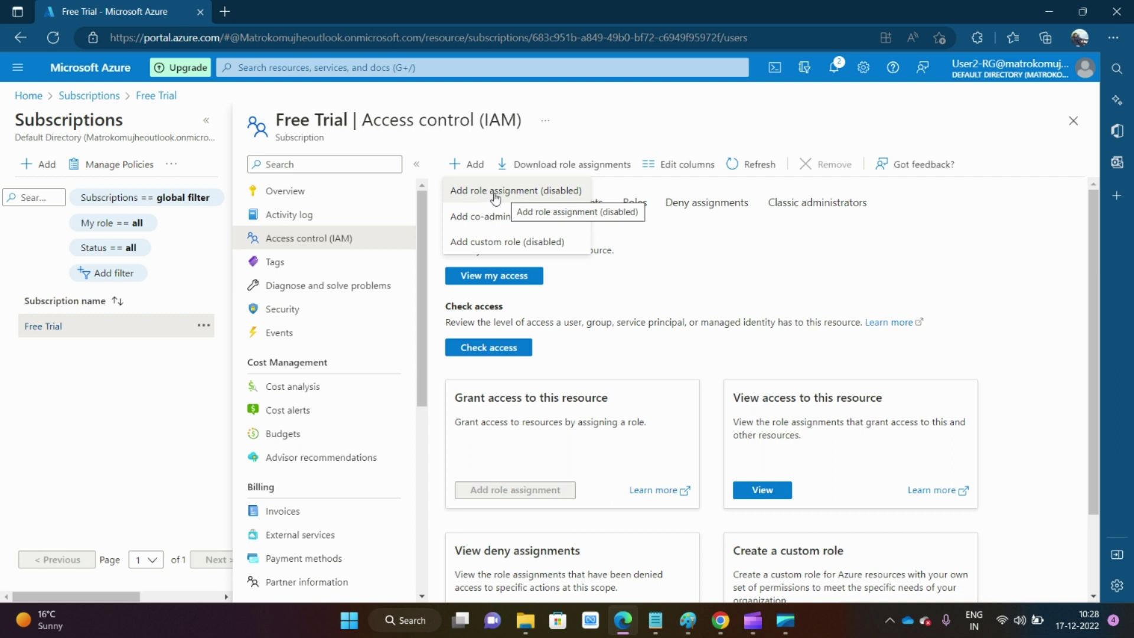
pyautogui.click(495, 199)
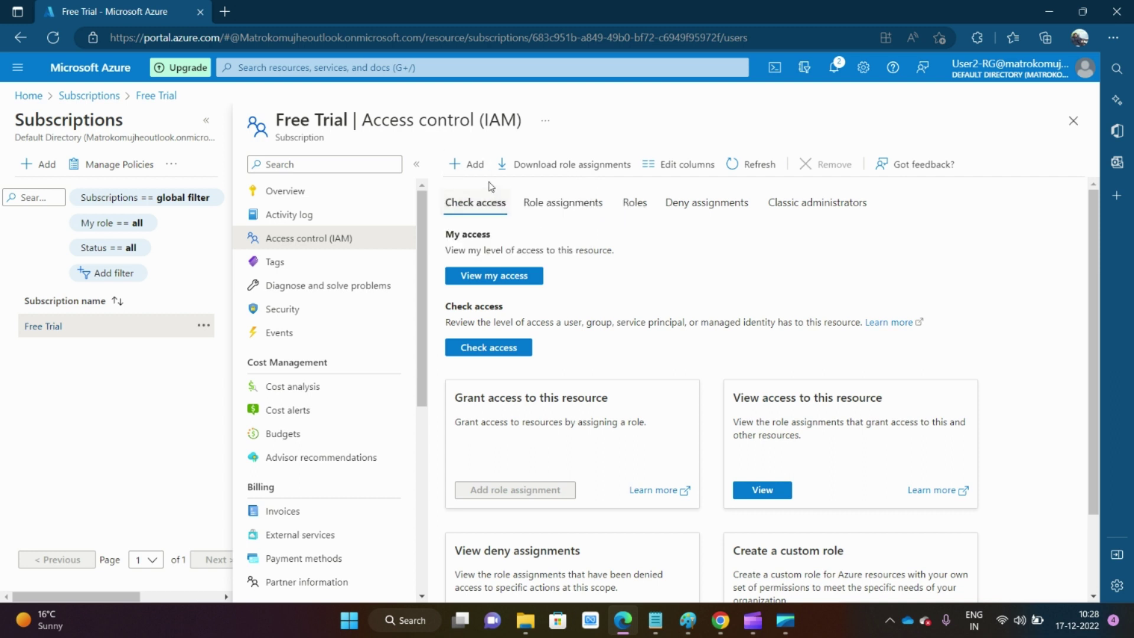
pyautogui.click(468, 164)
pyautogui.click(503, 194)
pyautogui.click(468, 164)
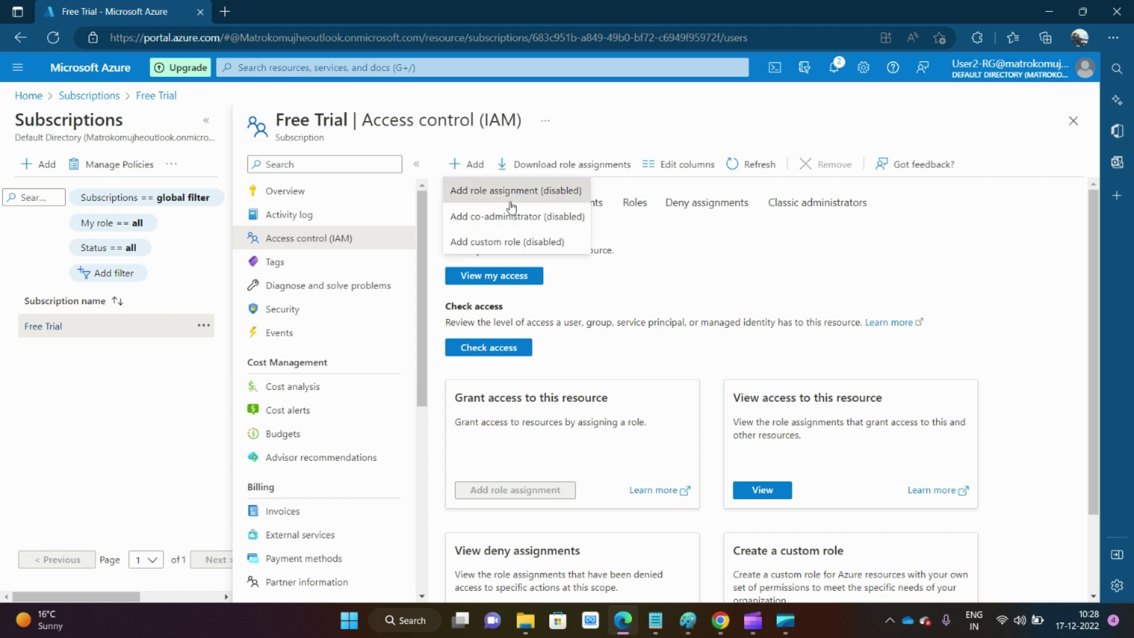
pyautogui.click(511, 205)
pyautogui.click(470, 165)
pyautogui.click(506, 243)
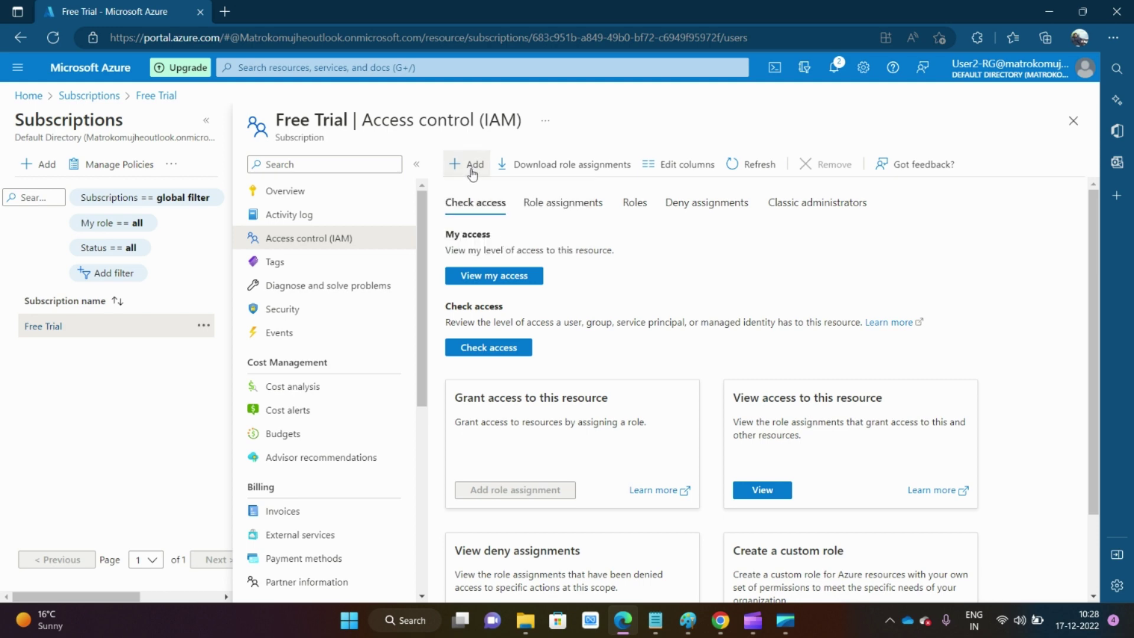
pyautogui.click(470, 169)
pyautogui.click(478, 195)
pyautogui.scroll(-2, 595, 392)
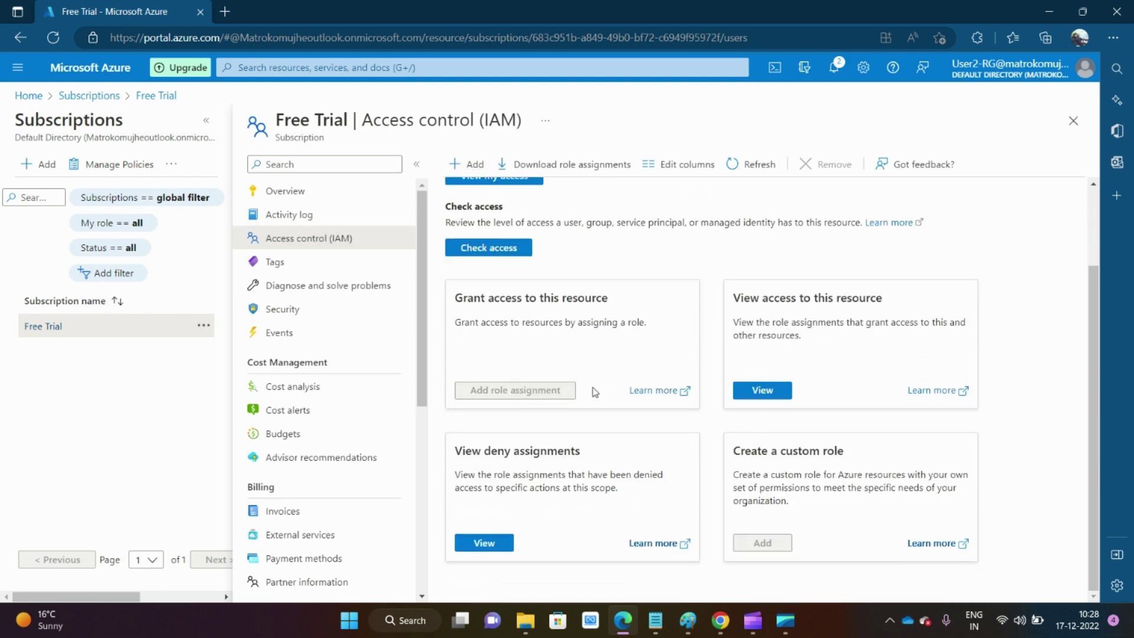
pyautogui.scroll(2, 520, 204)
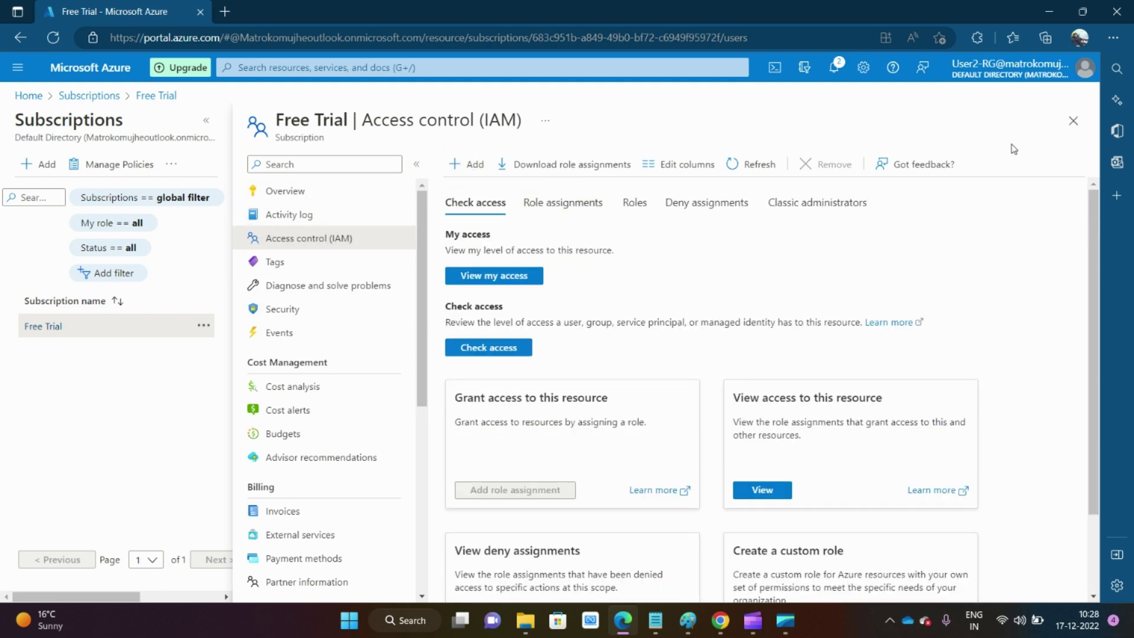
pyautogui.click(1083, 131)
# - Search 'res', open the IT resource group, and go to its Access control (IAM) page
pyautogui.click(450, 68)
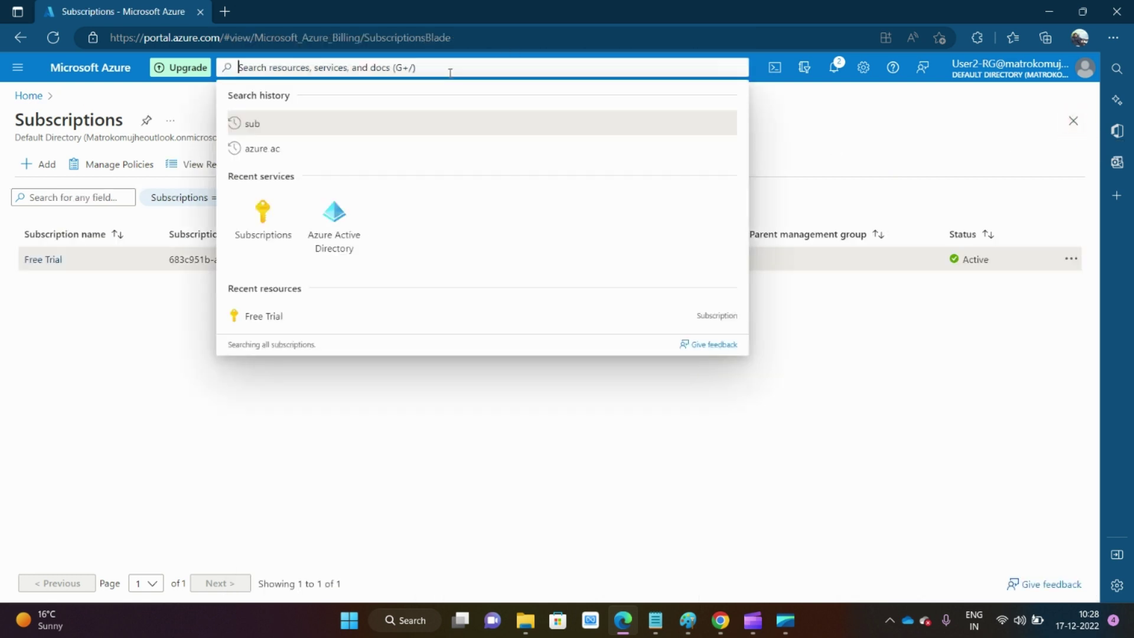
pyautogui.write('res')
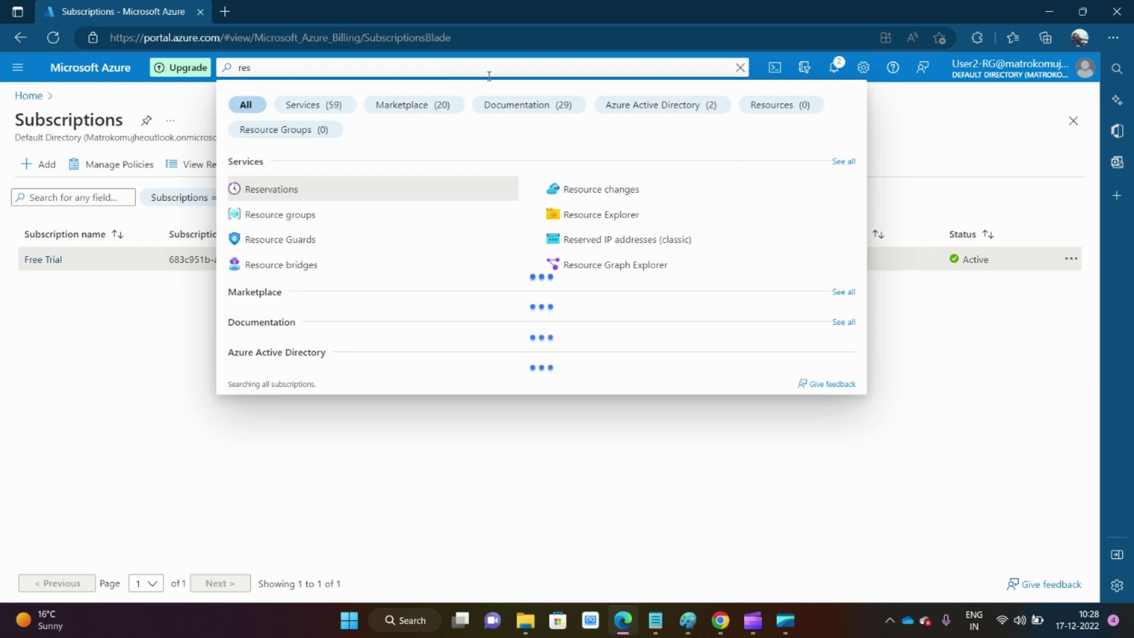
pyautogui.click(337, 224)
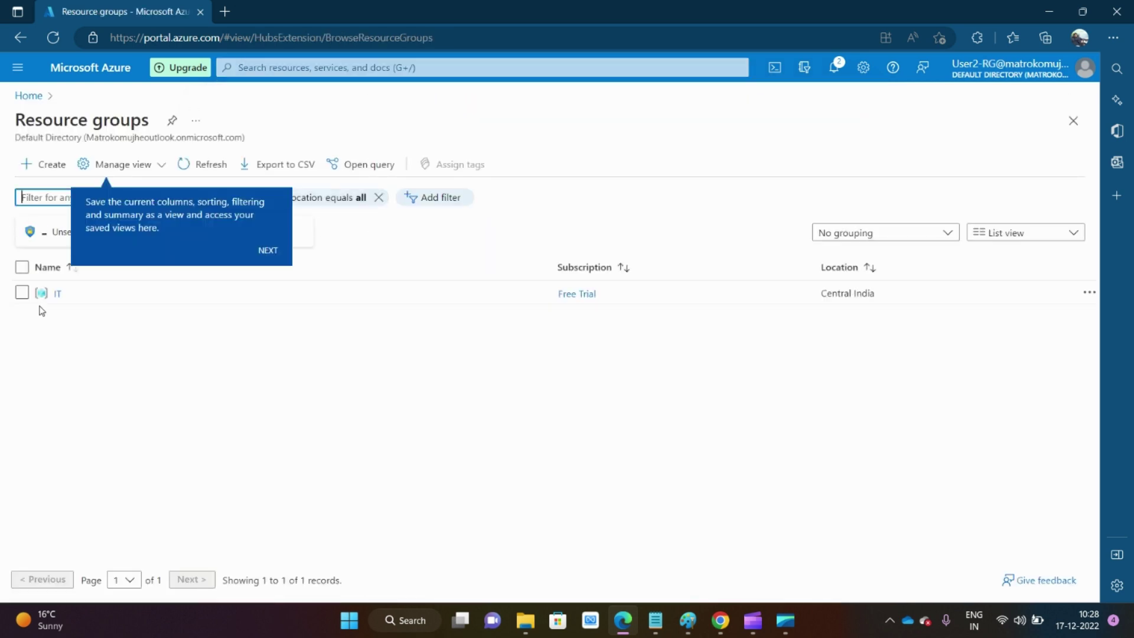
pyautogui.click(267, 250)
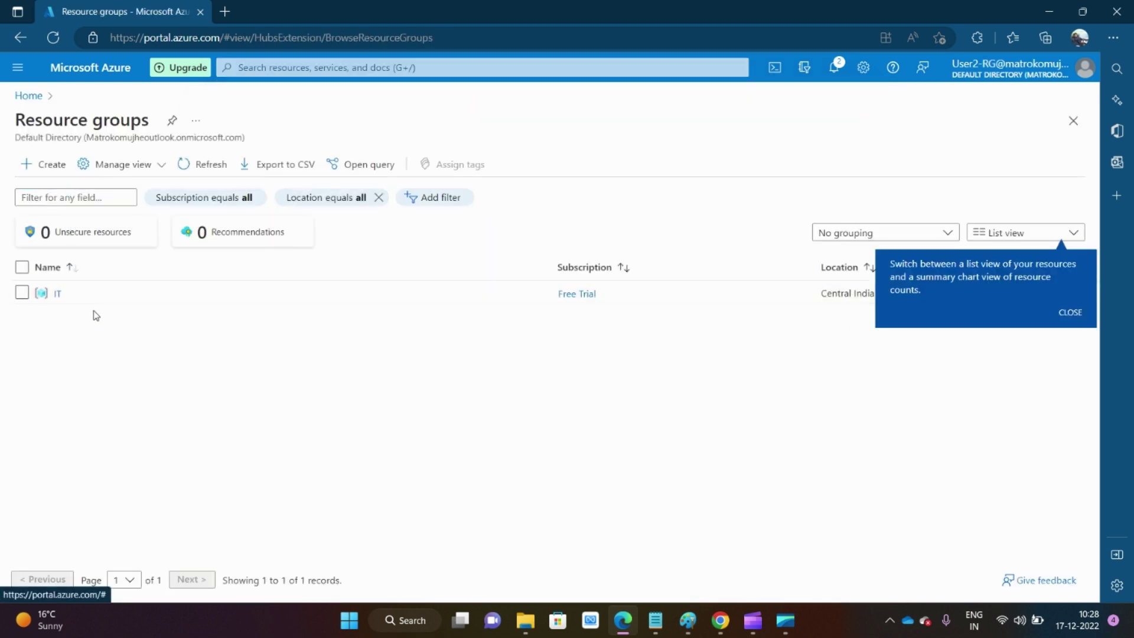
pyautogui.click(57, 293)
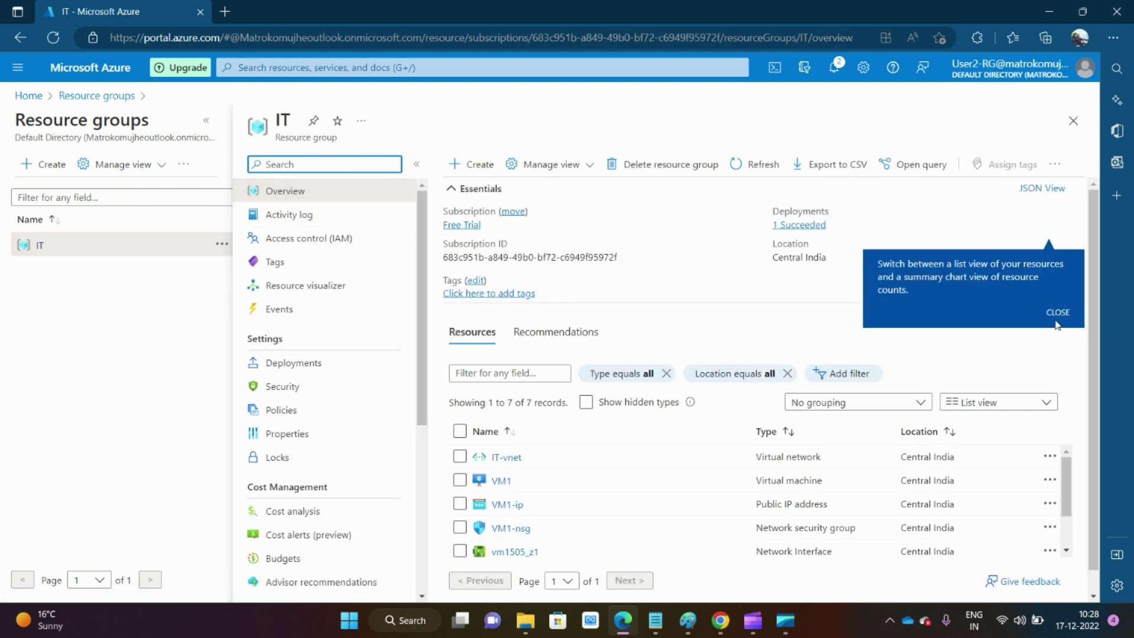
pyautogui.click(1056, 322)
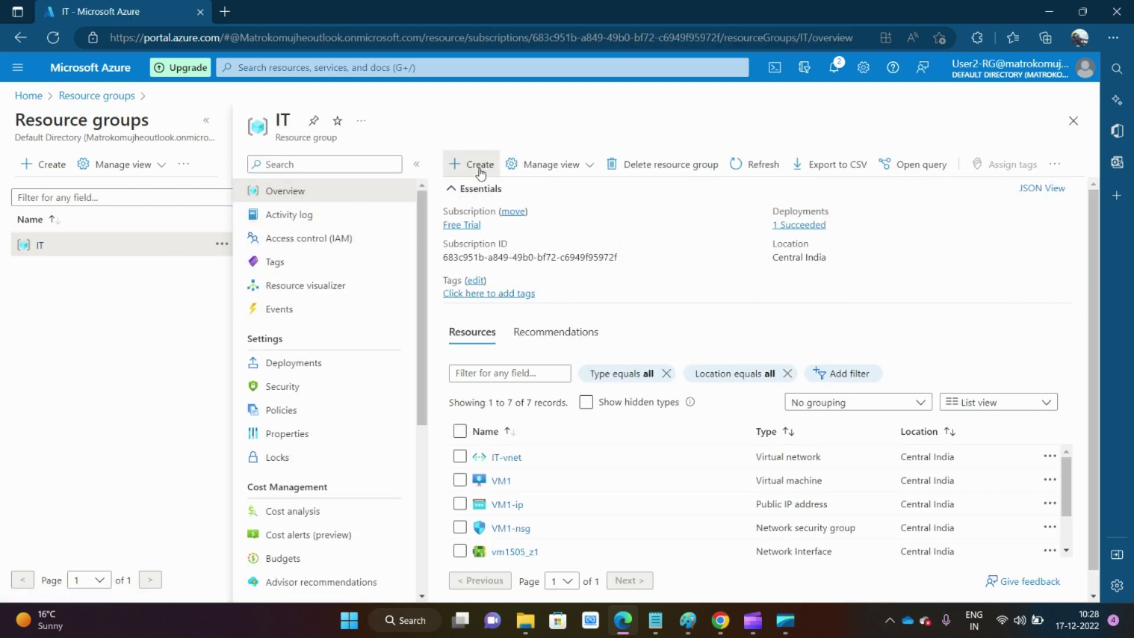
pyautogui.click(480, 167)
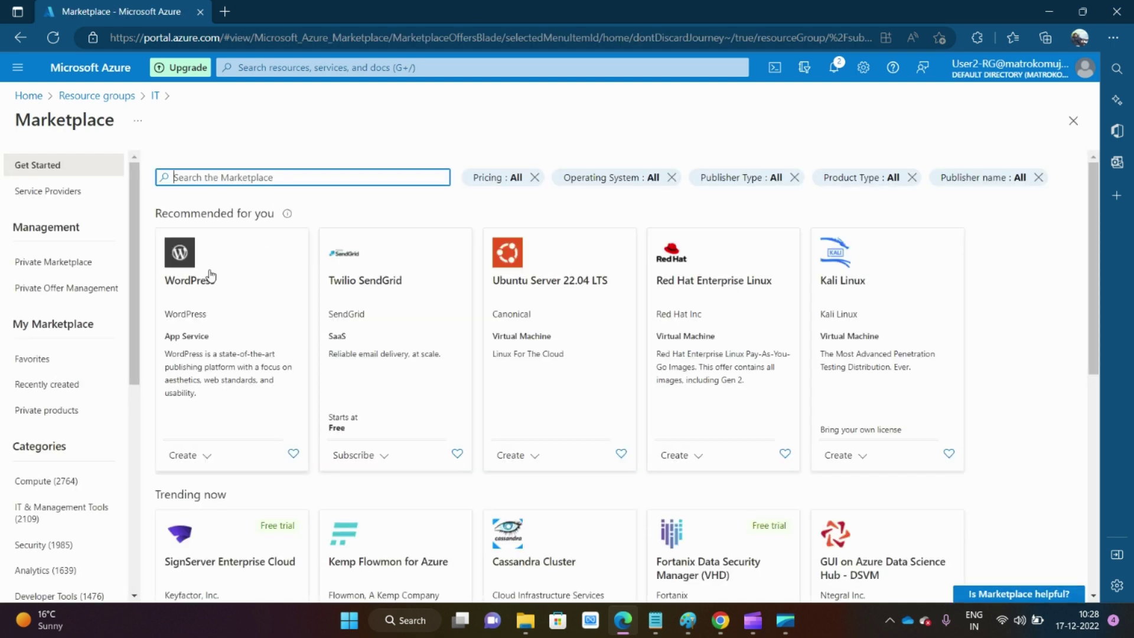
pyautogui.click(162, 106)
pyautogui.click(319, 241)
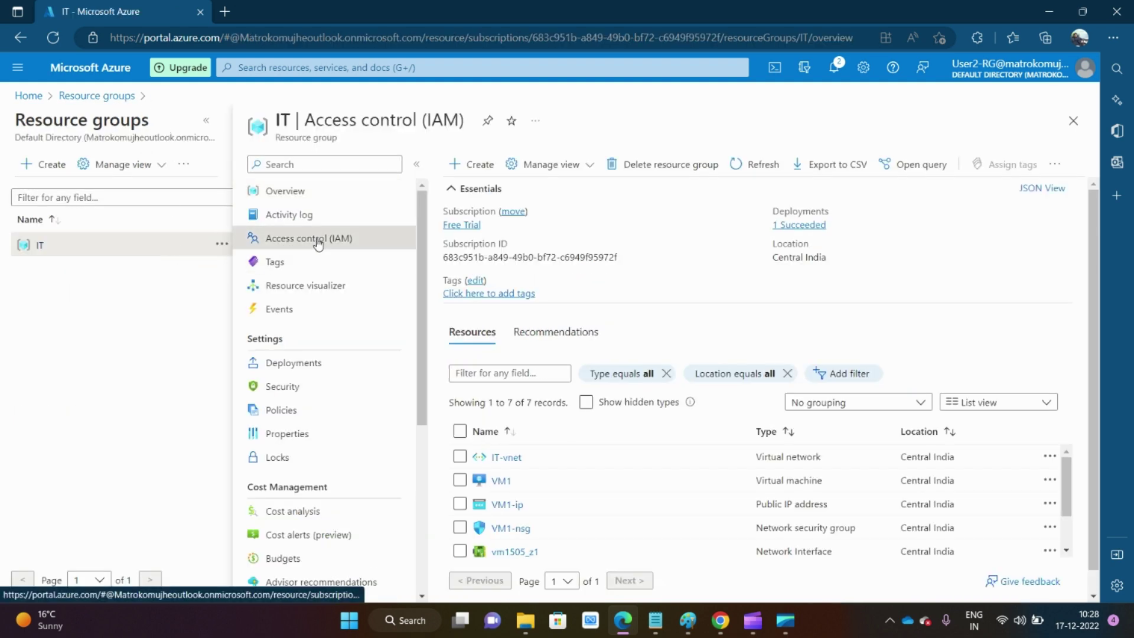
# - Add a Contributor role assignment on IT with Tech as the member, and submit it
pyautogui.click(469, 164)
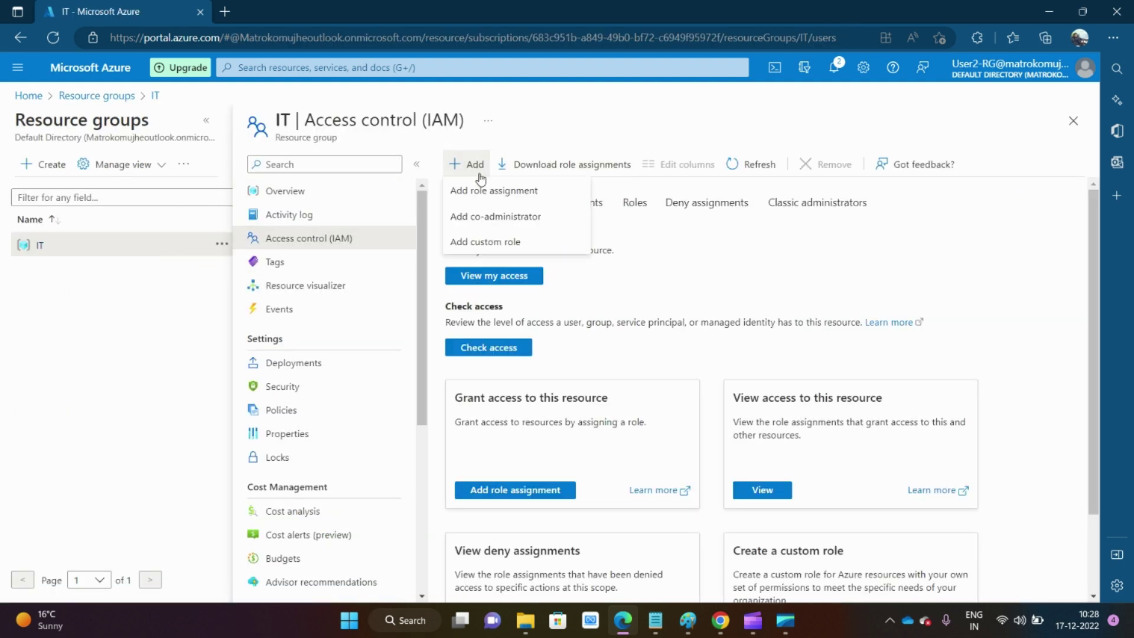
pyautogui.click(494, 189)
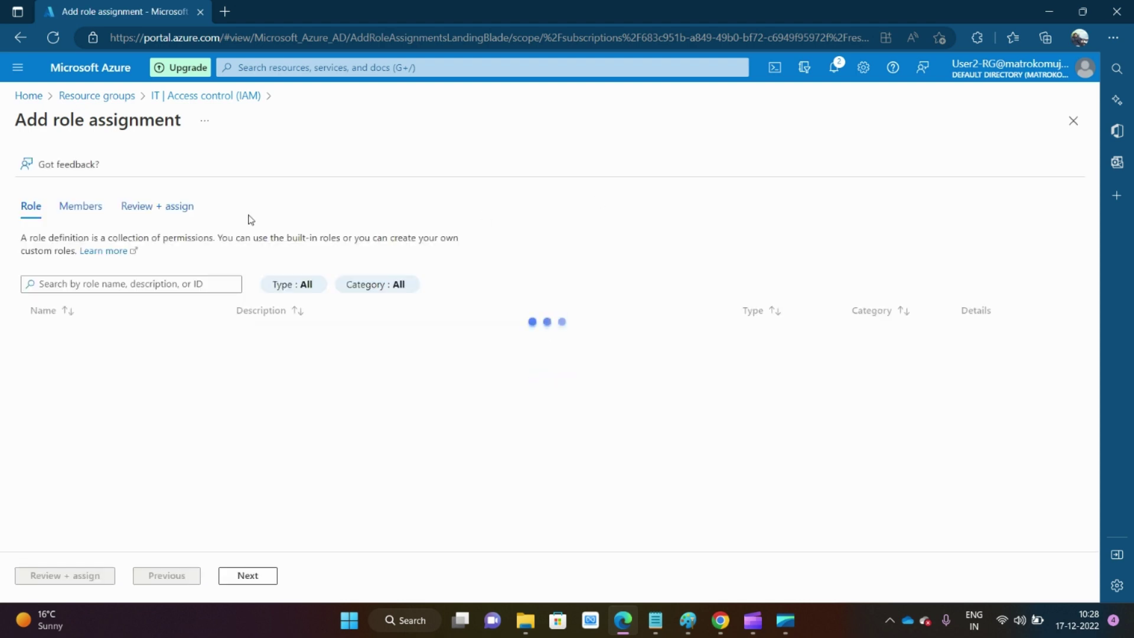
pyautogui.click(80, 361)
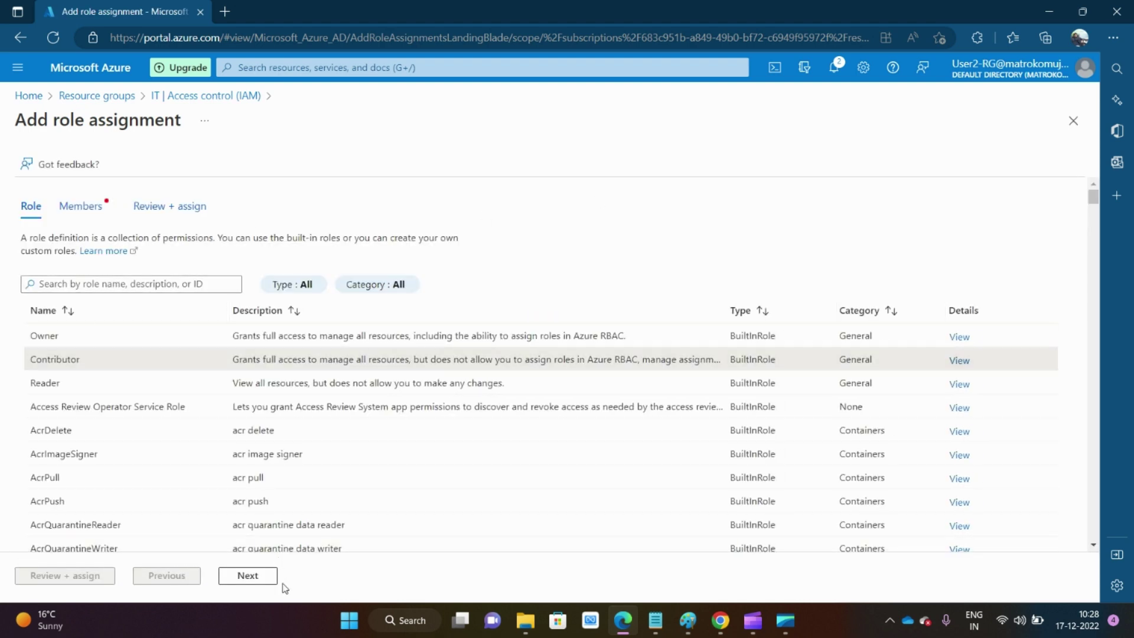
pyautogui.click(248, 576)
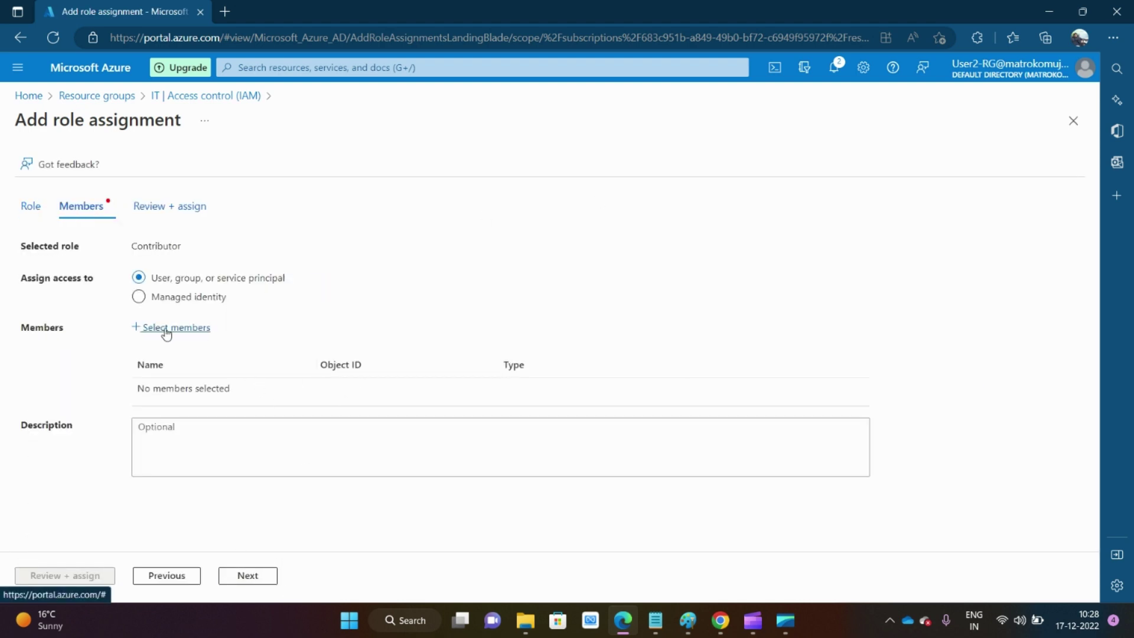
pyautogui.click(157, 328)
pyautogui.click(874, 326)
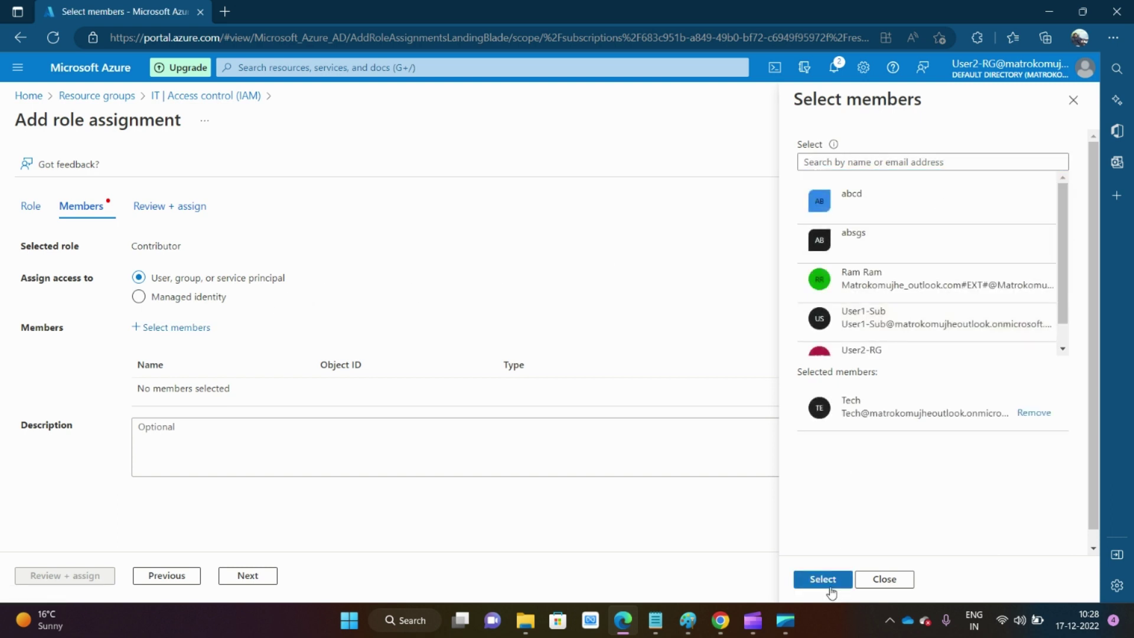
pyautogui.click(823, 579)
pyautogui.click(233, 581)
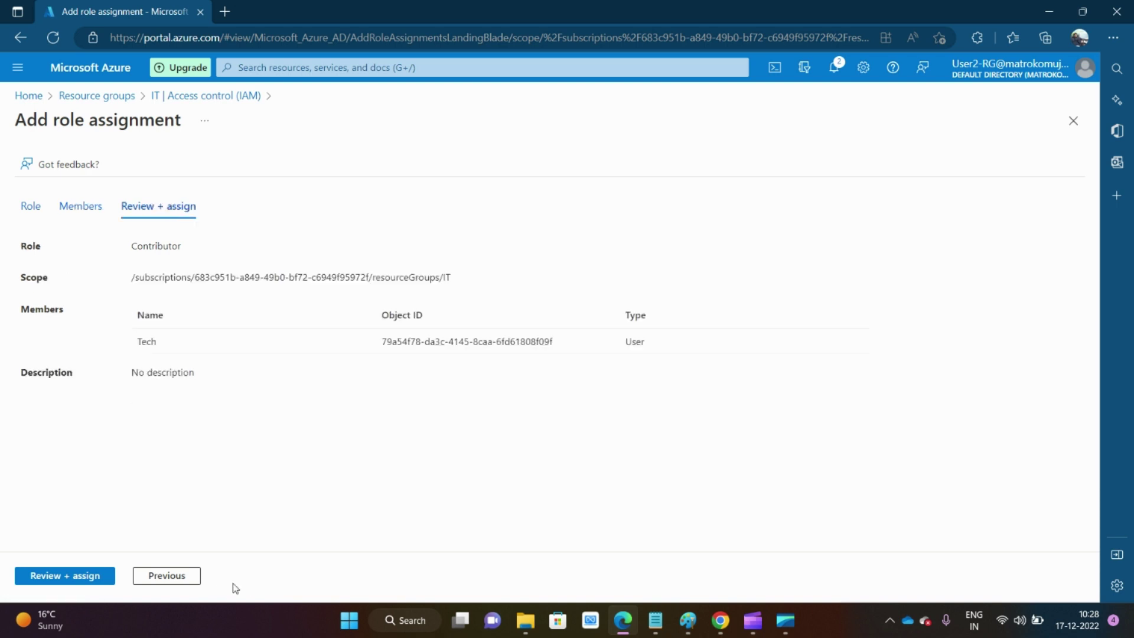
pyautogui.click(64, 578)
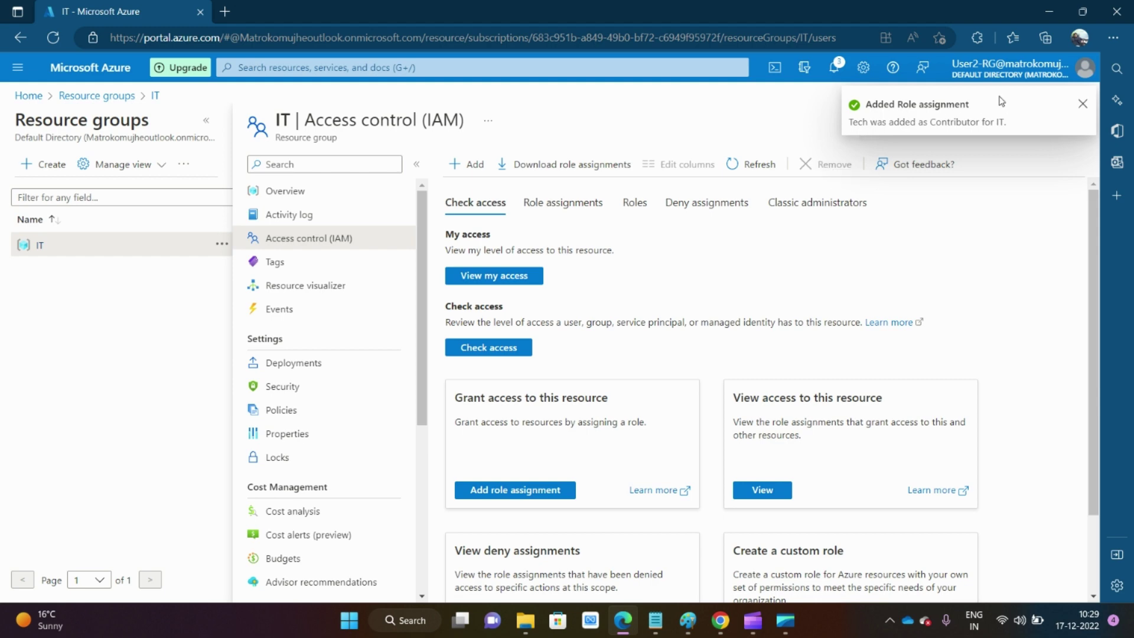
pyautogui.click(1082, 105)
pyautogui.click(413, 67)
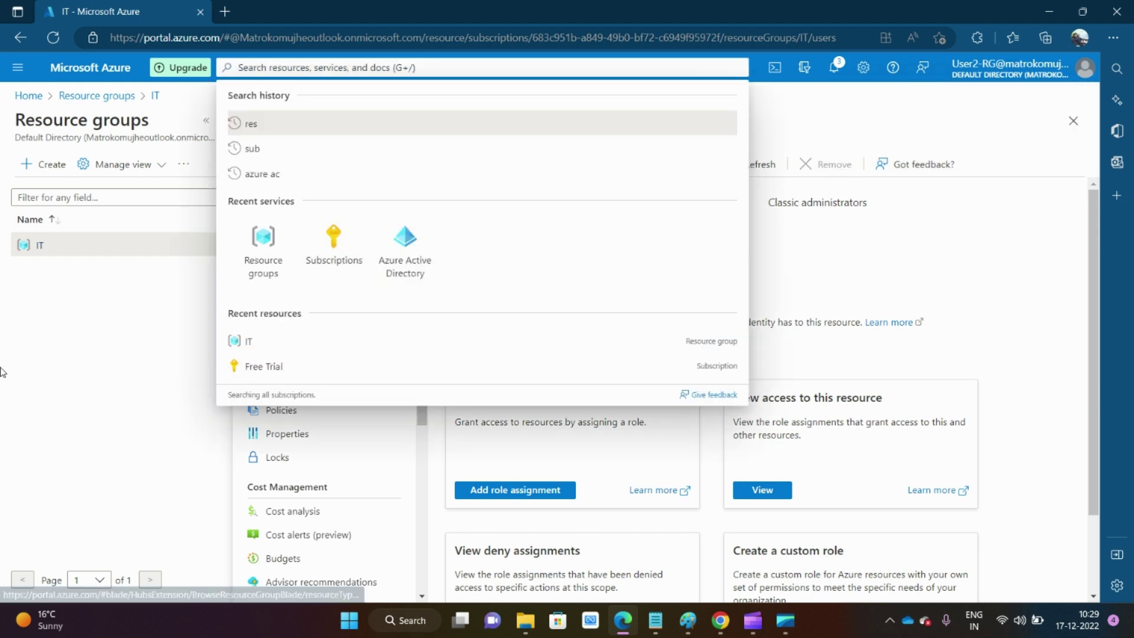
# - Close the IT access control page and start creating an Azure virtual machine from Virtual machines
pyautogui.press('Escape')
pyautogui.click(1072, 122)
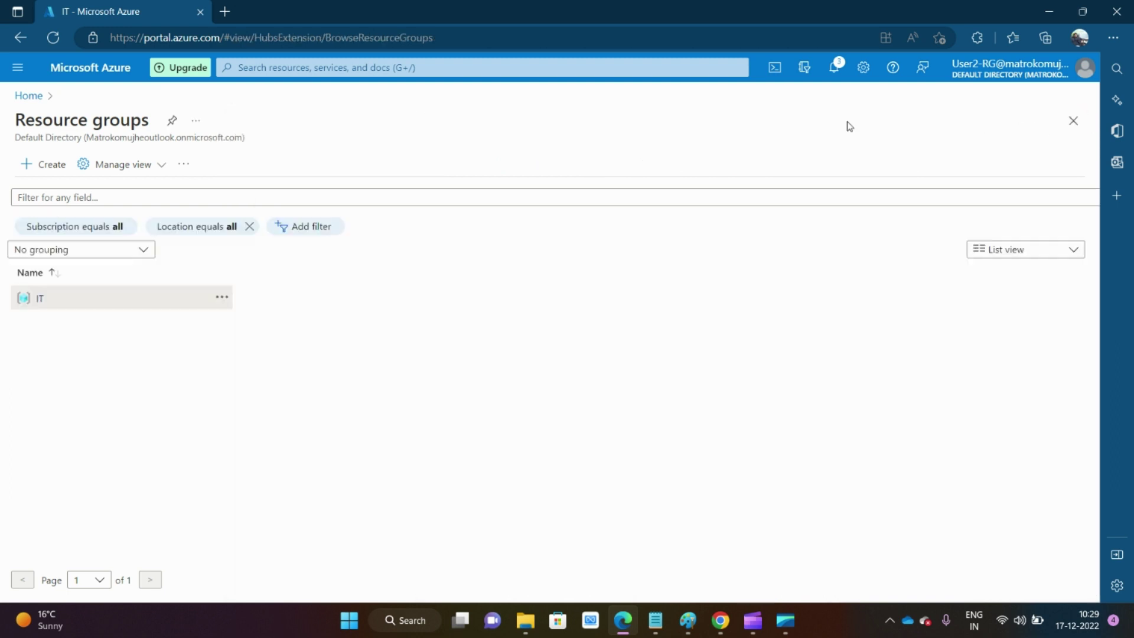
pyautogui.click(294, 71)
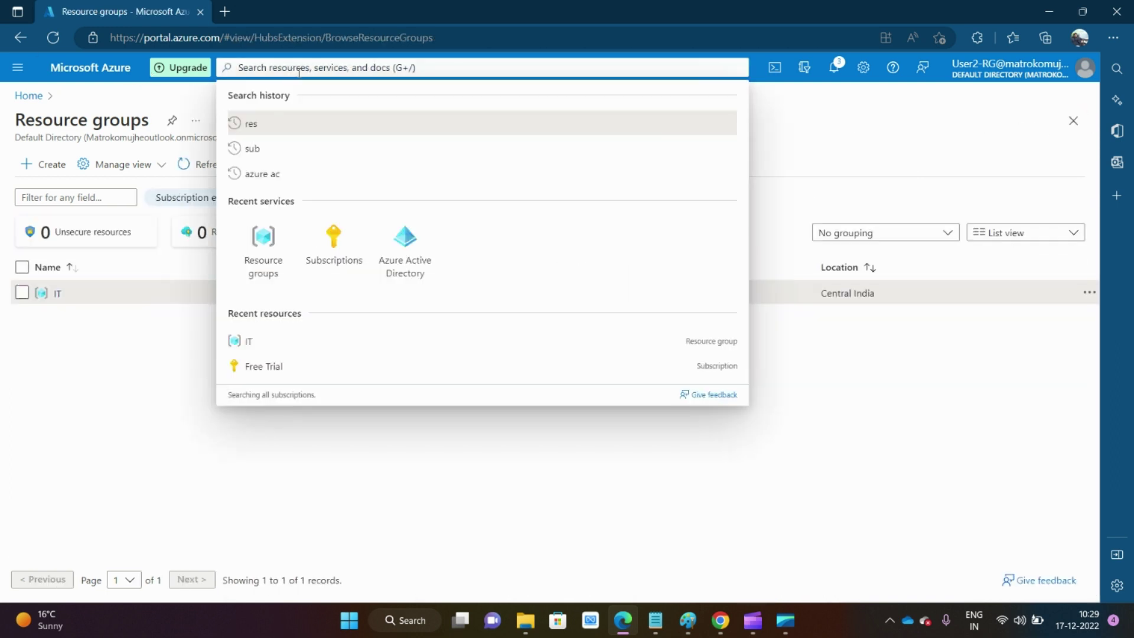
pyautogui.write('vir')
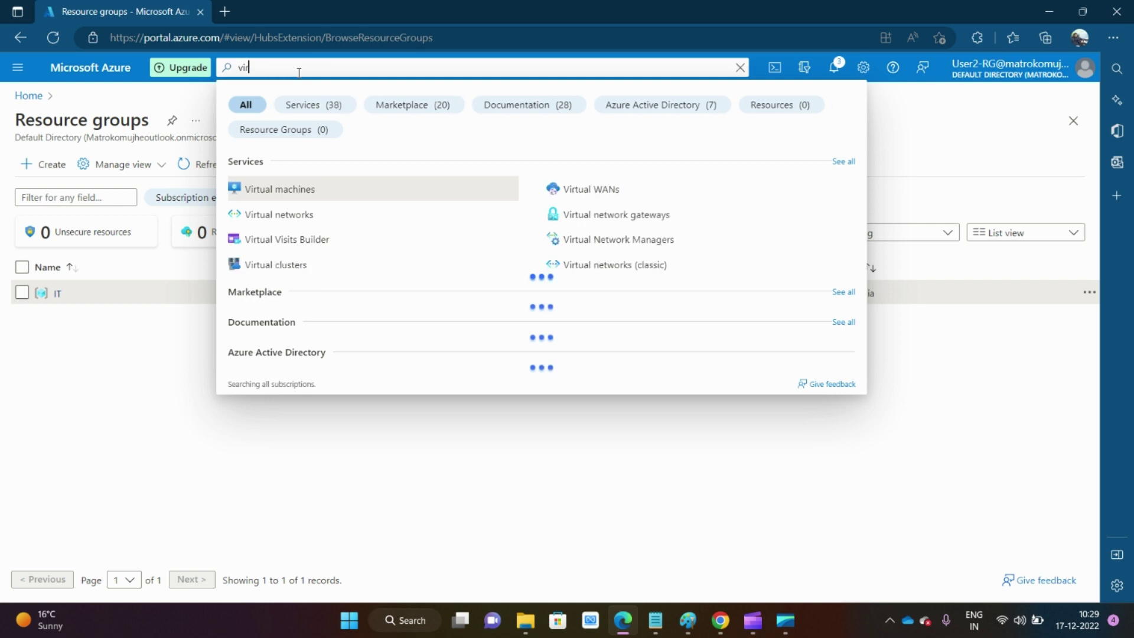
pyautogui.click(254, 186)
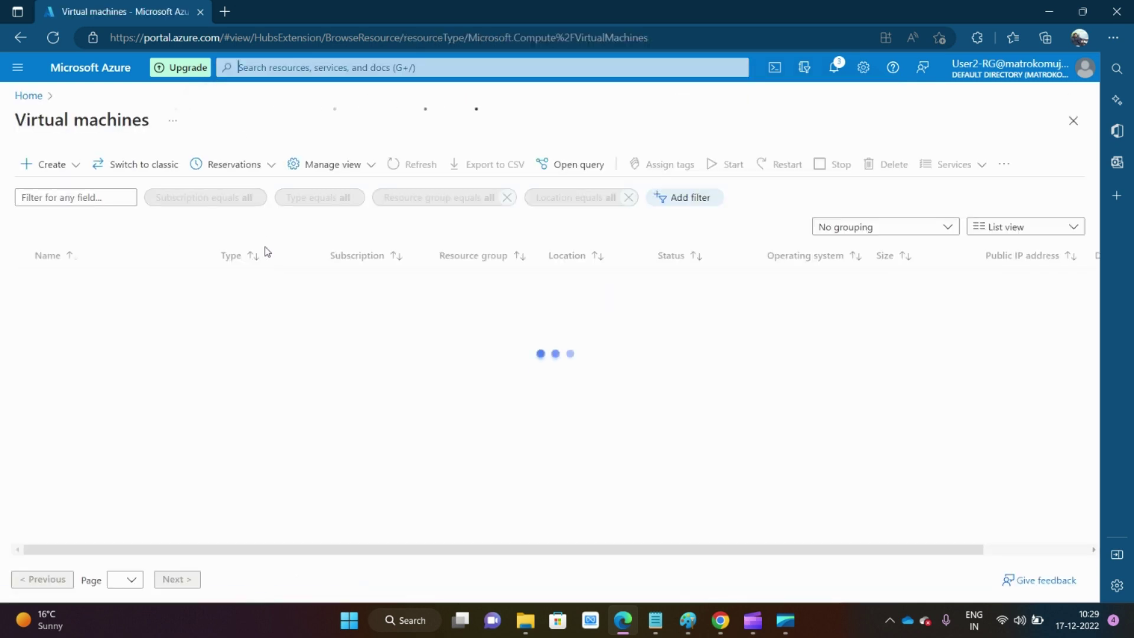
pyautogui.click(60, 170)
pyautogui.click(84, 195)
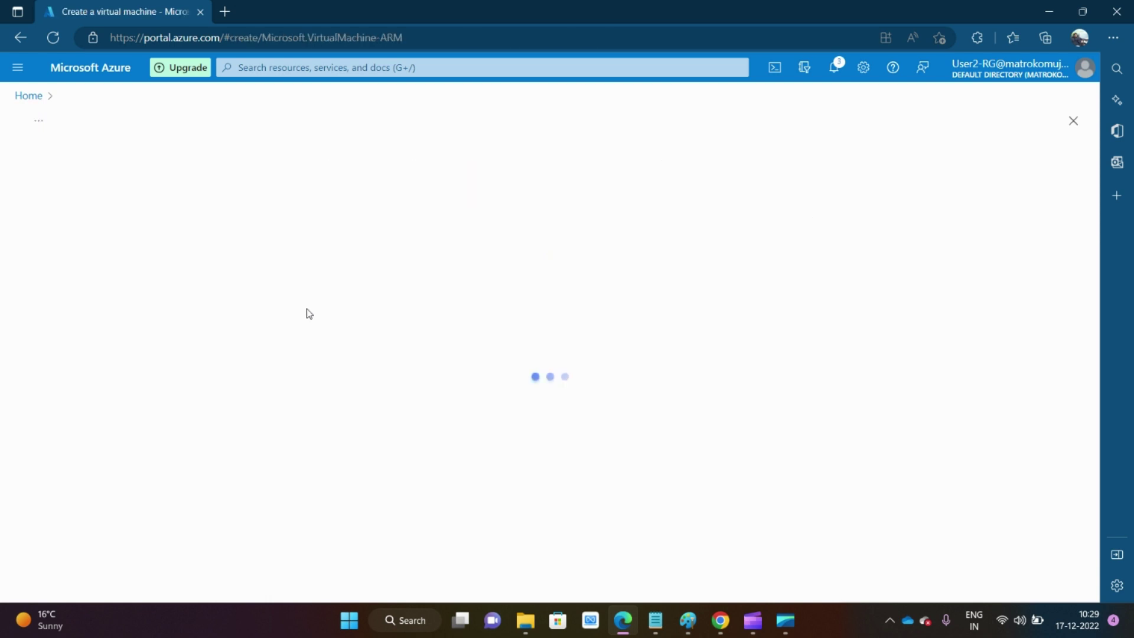
# - Place the new virtual machine in the IT resource group and name it VM2
pyautogui.scroll(-2, 354, 390)
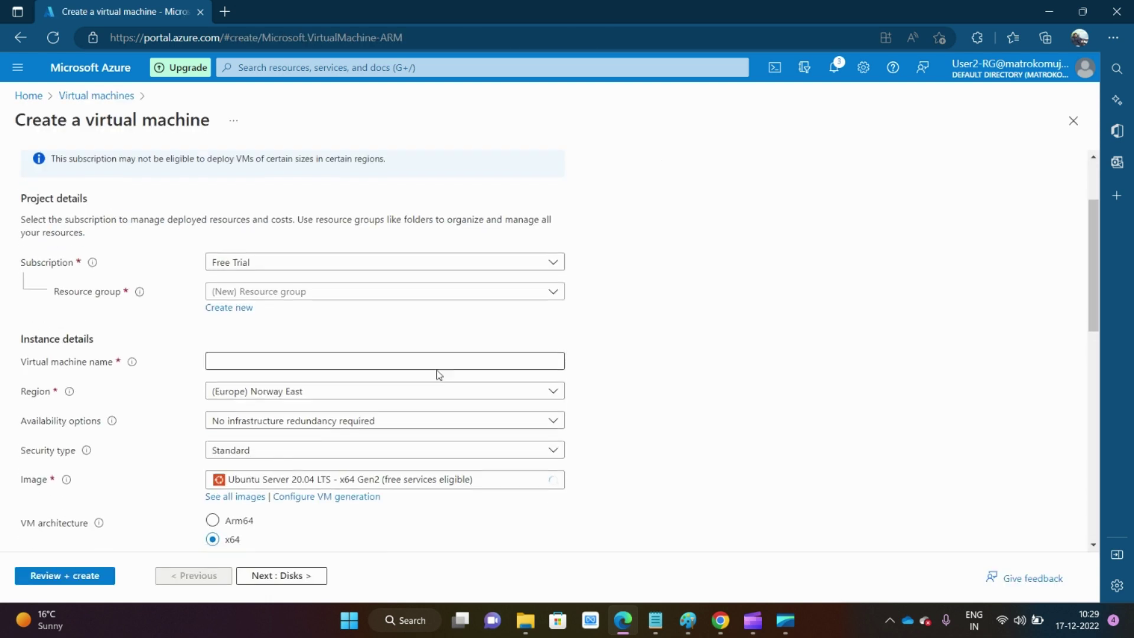
pyautogui.click(322, 287)
pyautogui.click(262, 336)
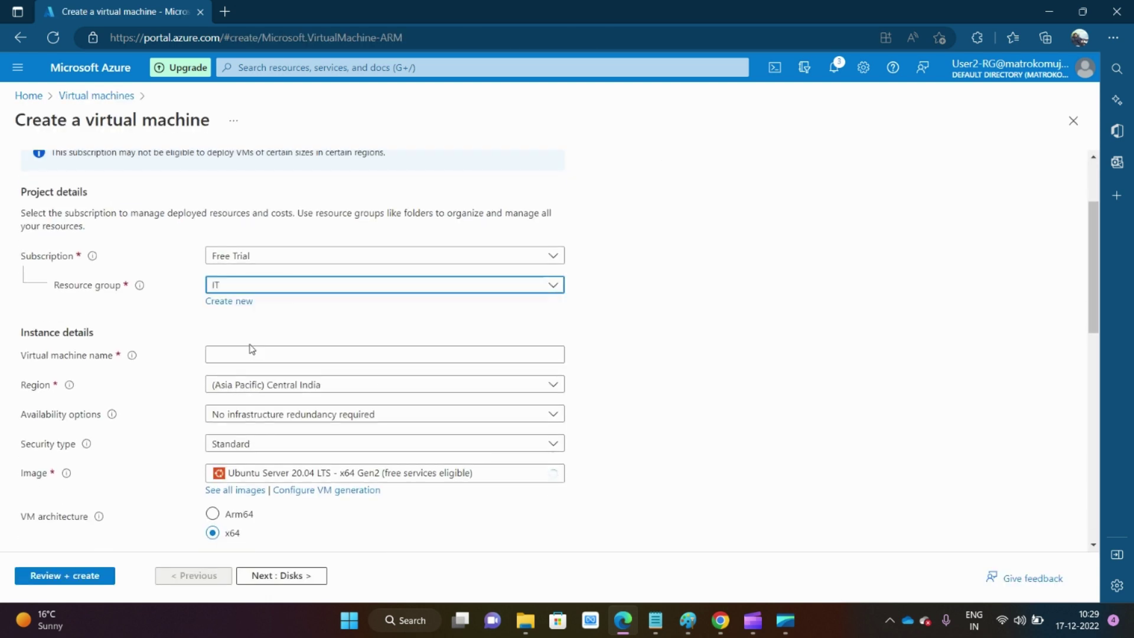
pyautogui.scroll(-2, 281, 369)
pyautogui.click(264, 235)
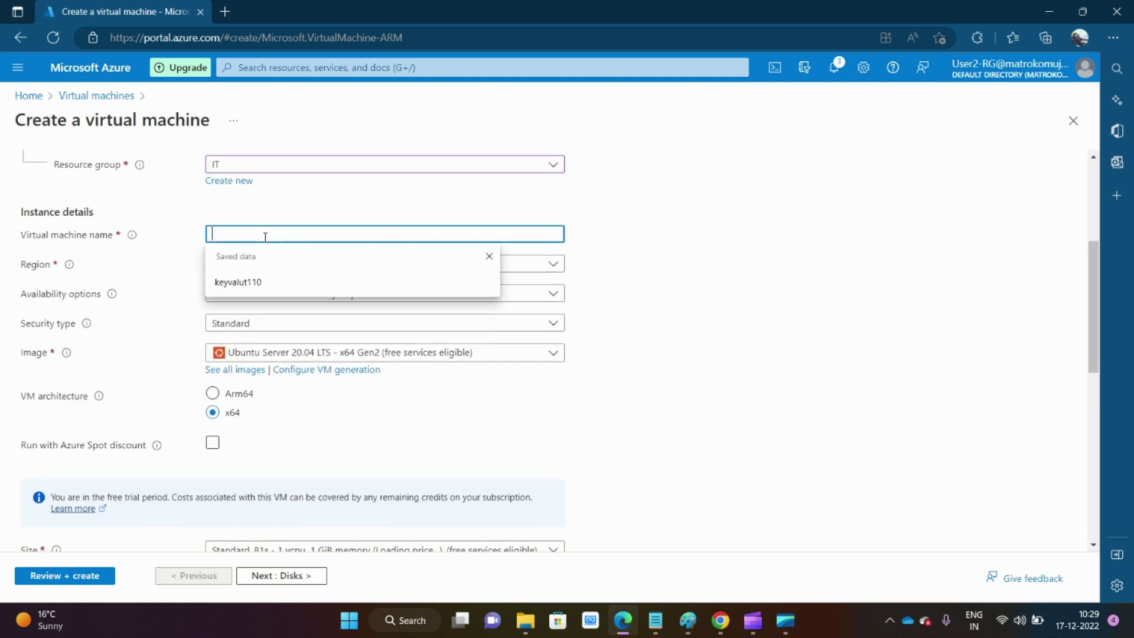
pyautogui.write('VM2')
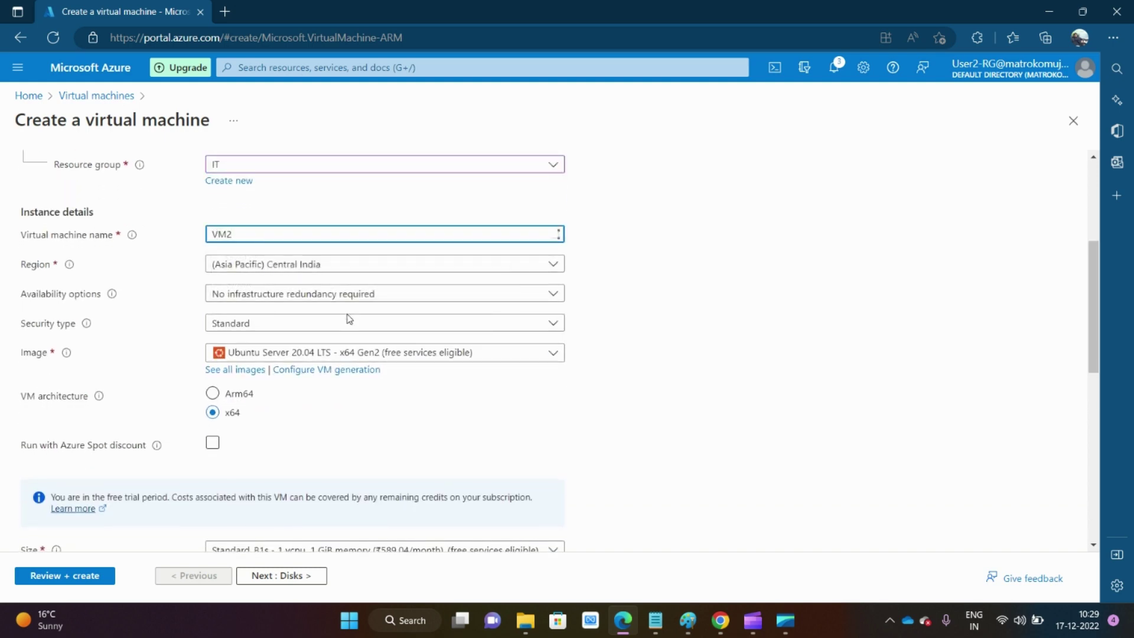
# - Review and create VM2, downloading its private key as VM2_key_1217.pem
pyautogui.scroll(-5, 349, 331)
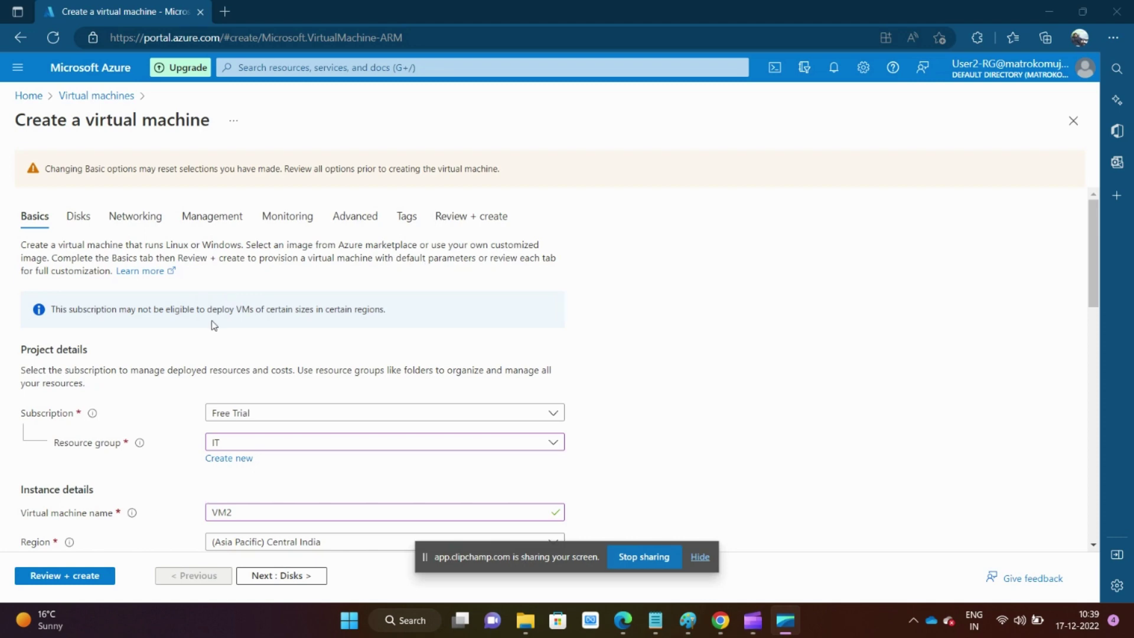
pyautogui.scroll(-5, 219, 330)
pyautogui.scroll(1, 224, 333)
pyautogui.scroll(-3, 236, 339)
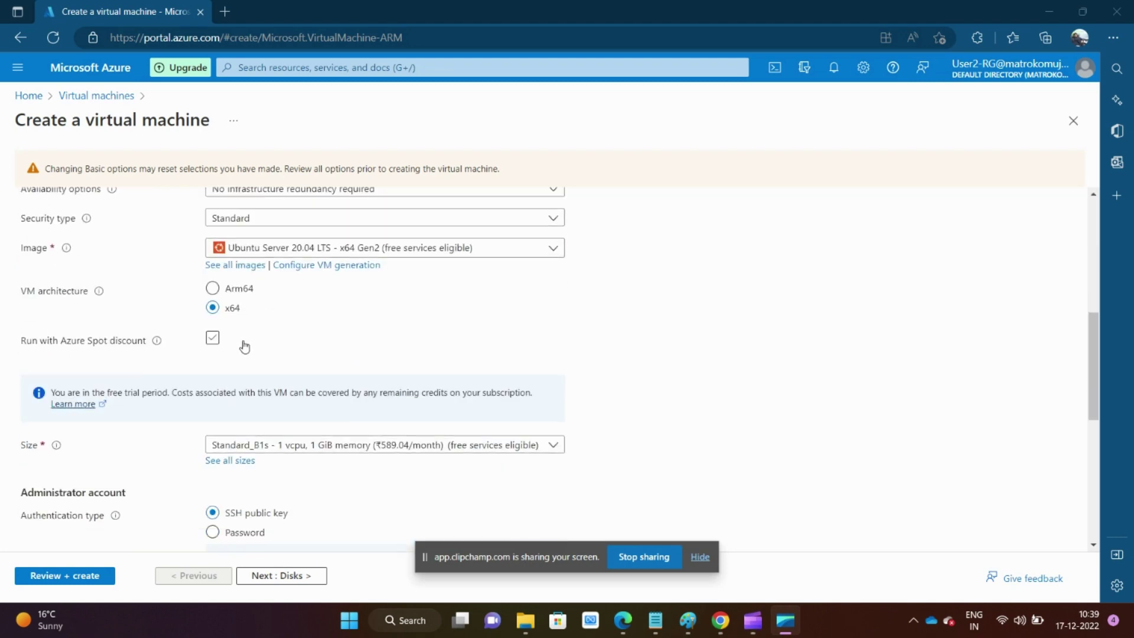
pyautogui.scroll(4, 247, 348)
pyautogui.scroll(-10, 247, 348)
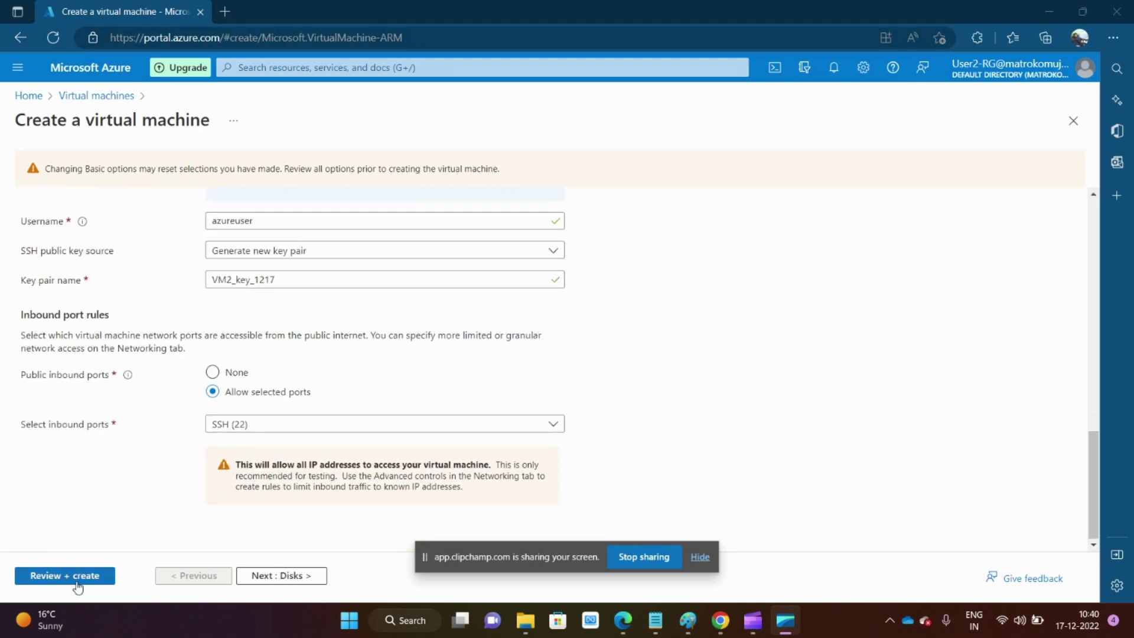
pyautogui.click(77, 576)
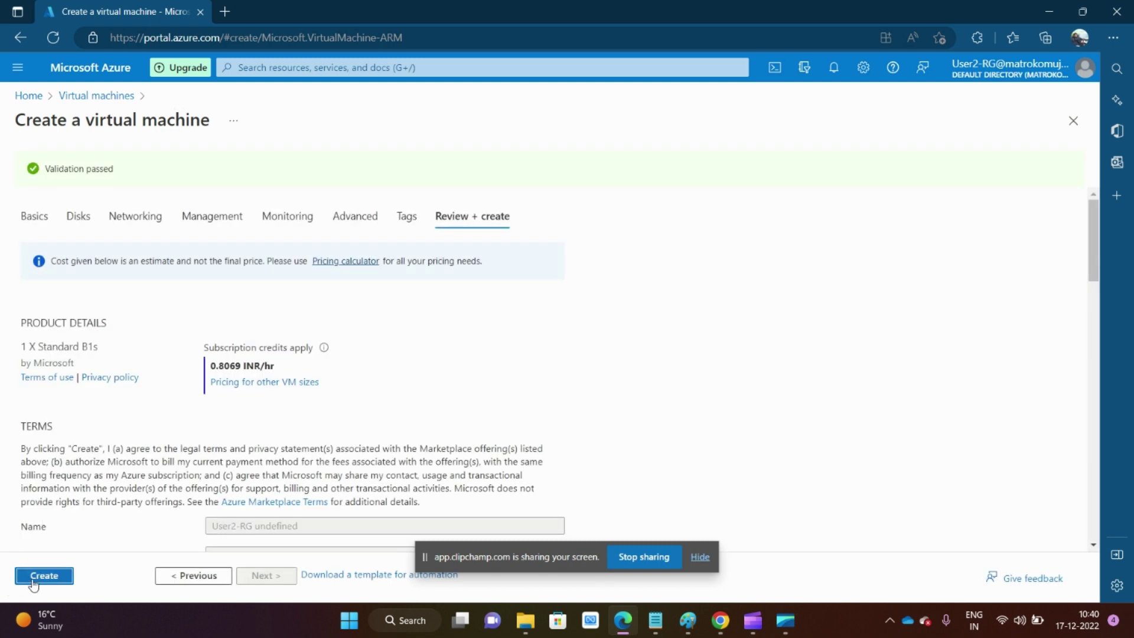
pyautogui.click(36, 576)
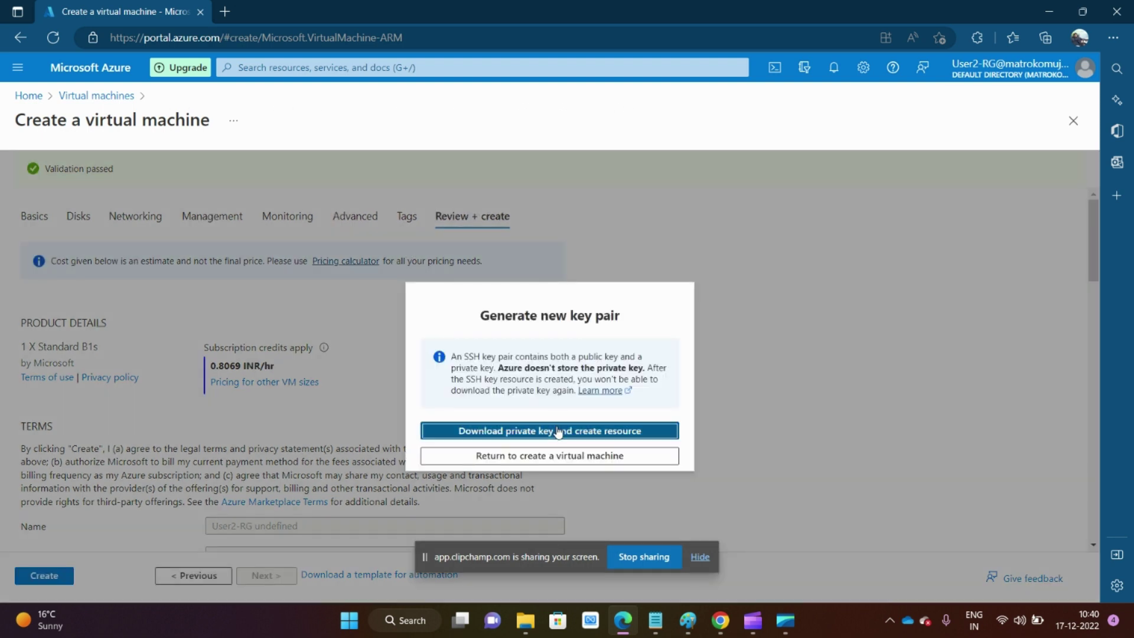
pyautogui.click(564, 430)
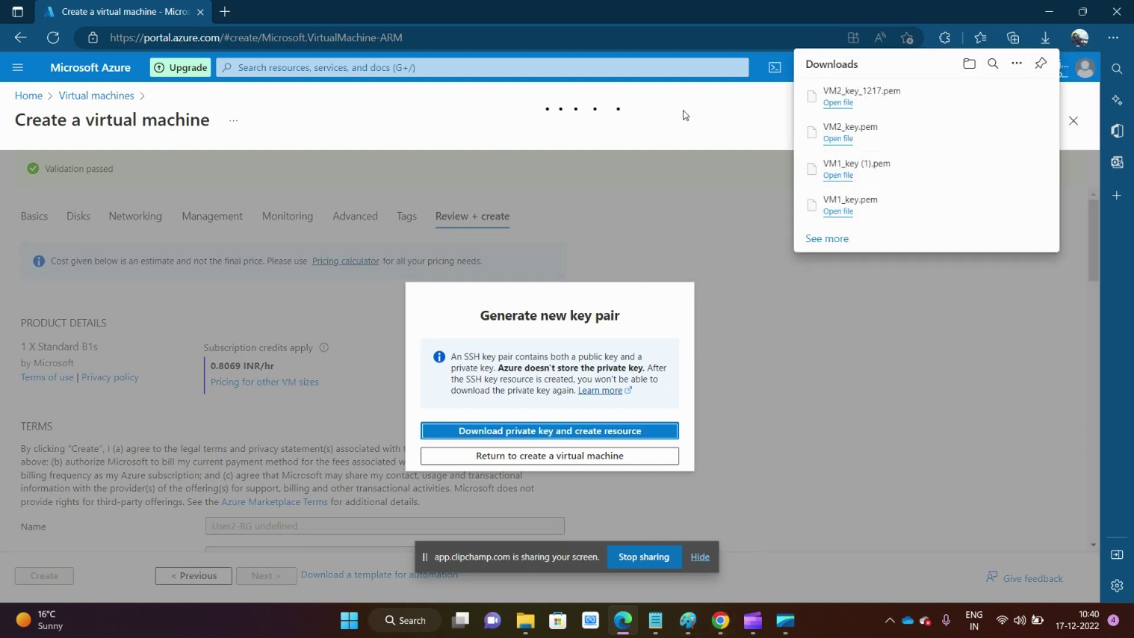
pyautogui.click(687, 620)
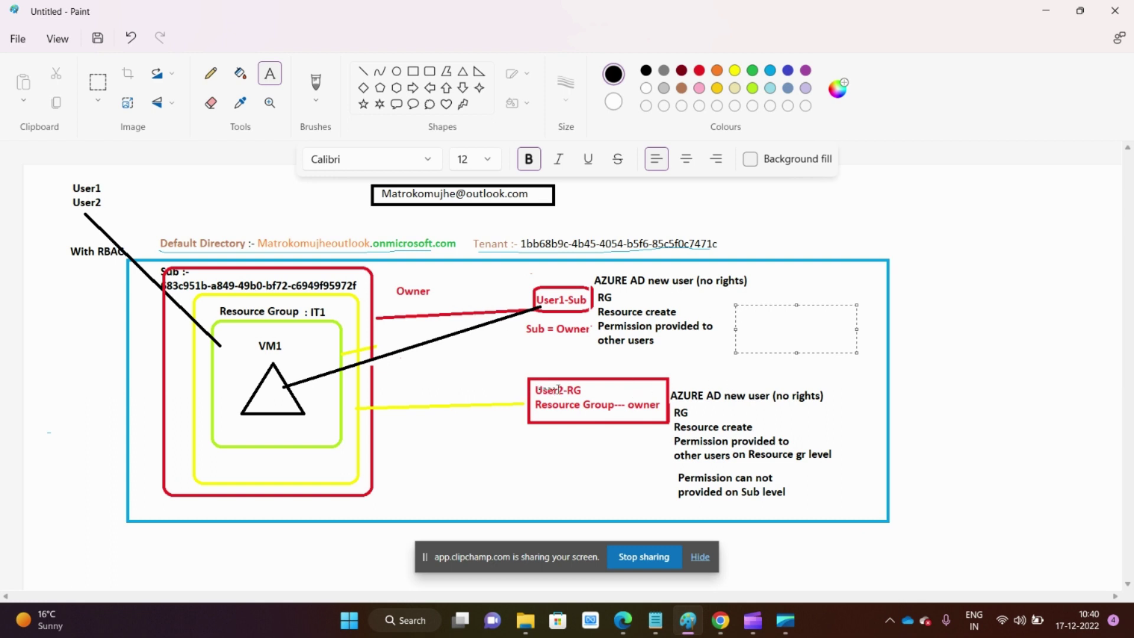
# - Commit the User2-RG owner label, then place and discard empty text boxes beside the AZURE AD notes
pyautogui.click(558, 436)
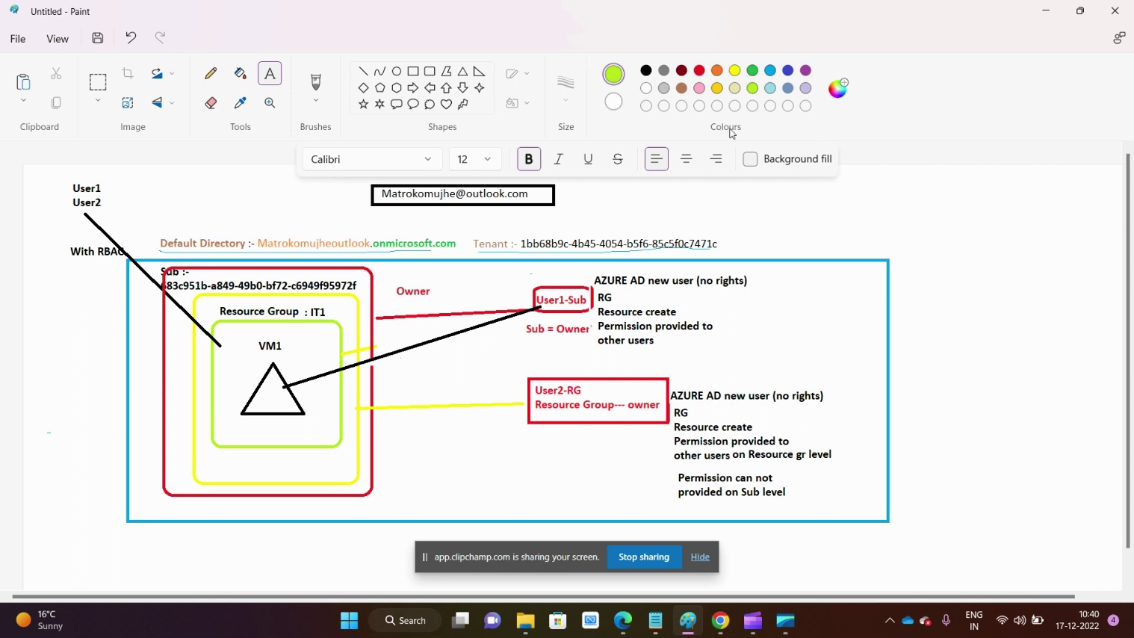
pyautogui.click(753, 395)
pyautogui.click(827, 412)
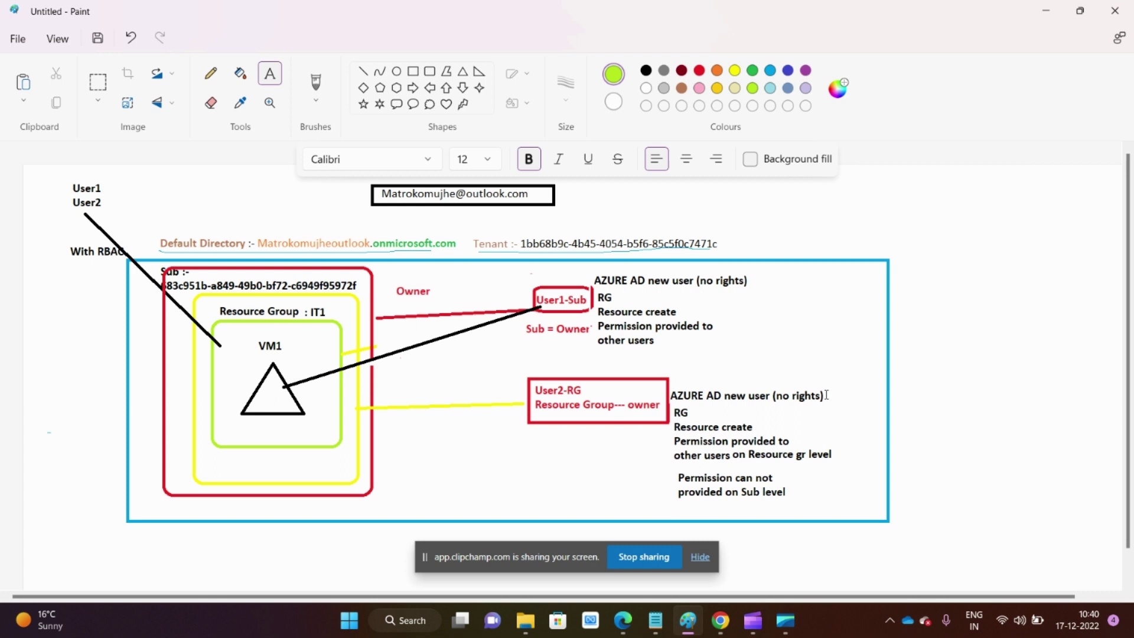
pyautogui.click(673, 396)
pyautogui.click(708, 417)
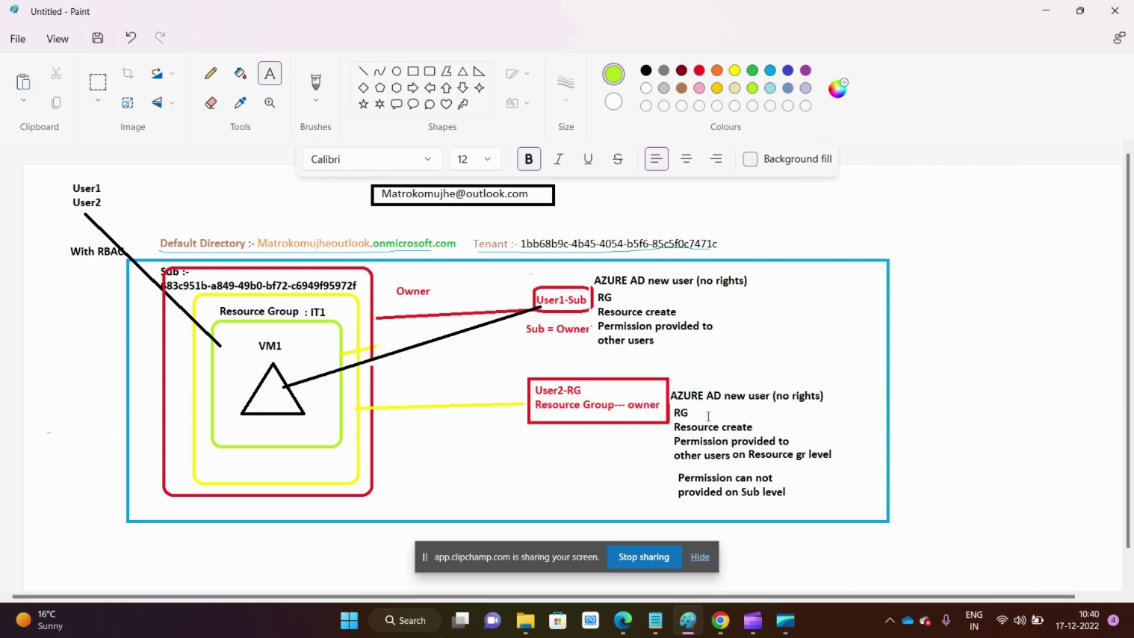